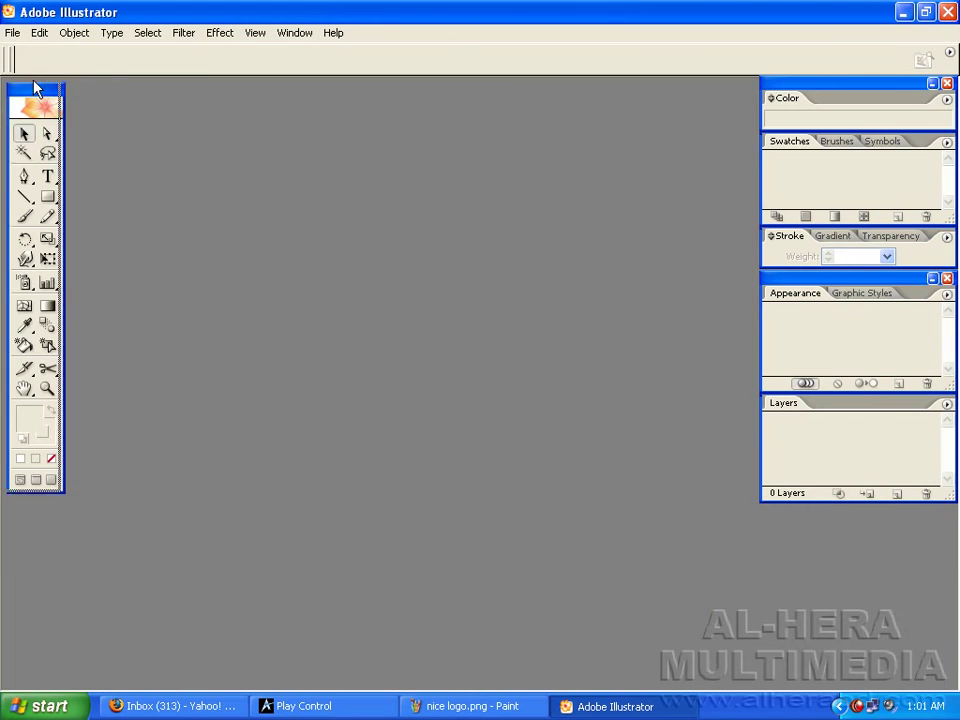
Create a new document named Logo with Letter size, units in points and CMYK colour mode
{"action": "left_click", "coordinate": [12, 32]}
{"action": "left_click", "coordinate": [33, 54]}
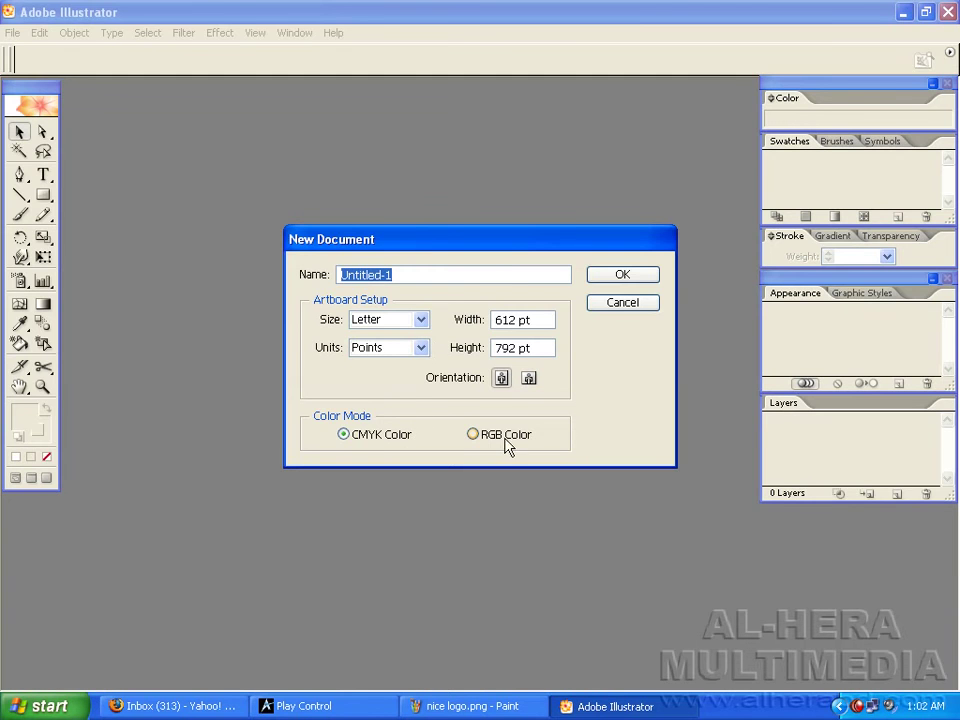
{"action": "left_click_drag", "start_coordinate": [500, 248], "coordinate": [490, 229]}
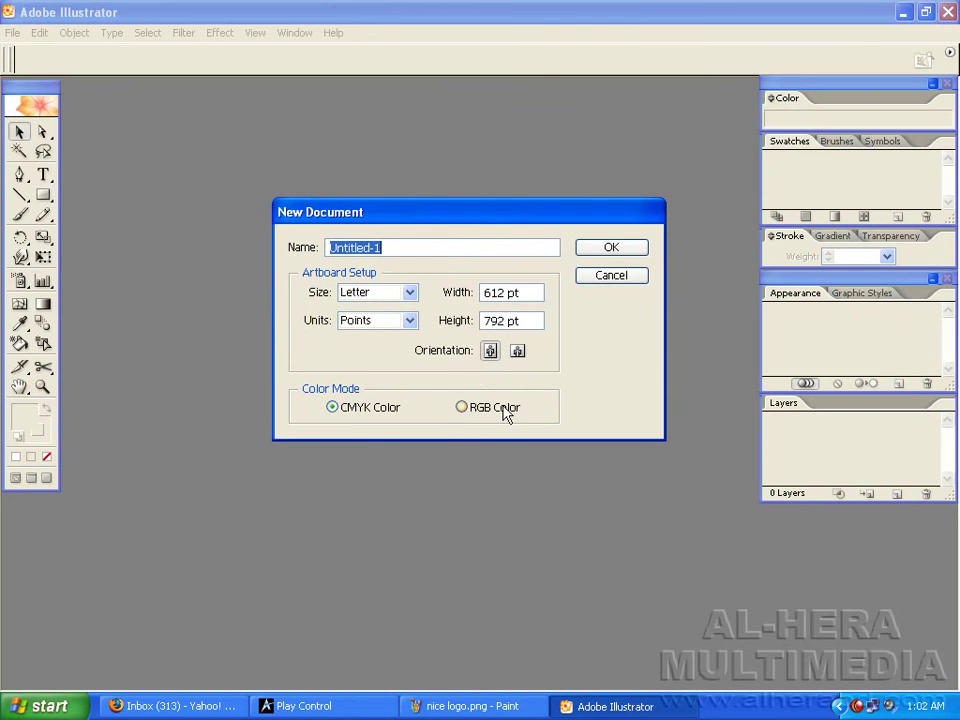
{"action": "left_click", "coordinate": [410, 292]}
{"action": "left_click", "coordinate": [410, 292]}
{"action": "left_click", "coordinate": [410, 320]}
{"action": "left_click", "coordinate": [410, 320]}
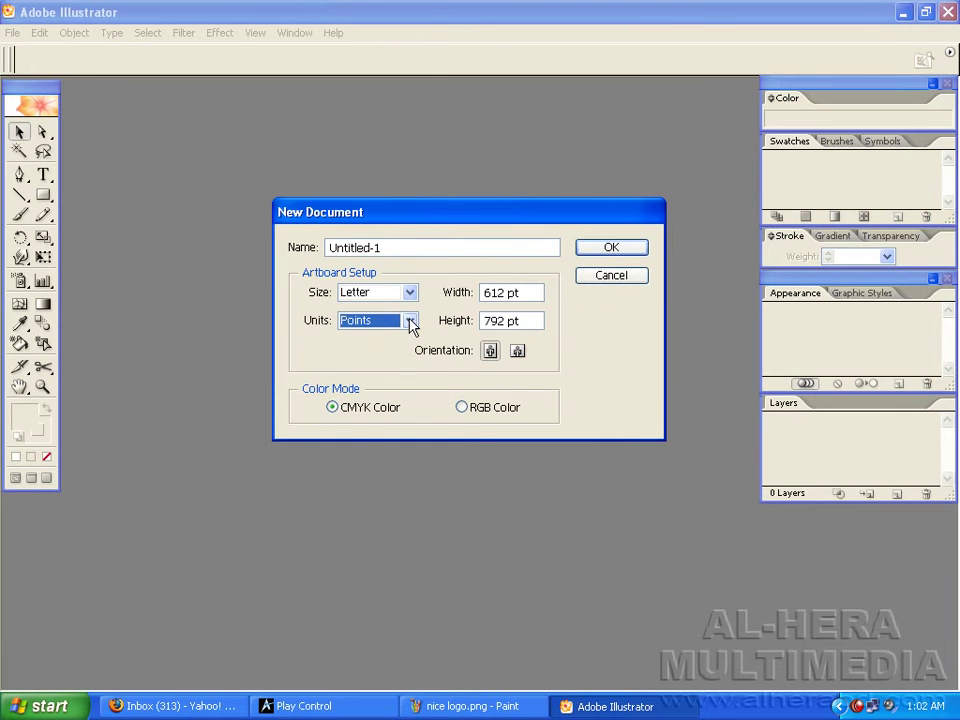
{"action": "left_click", "coordinate": [538, 292]}
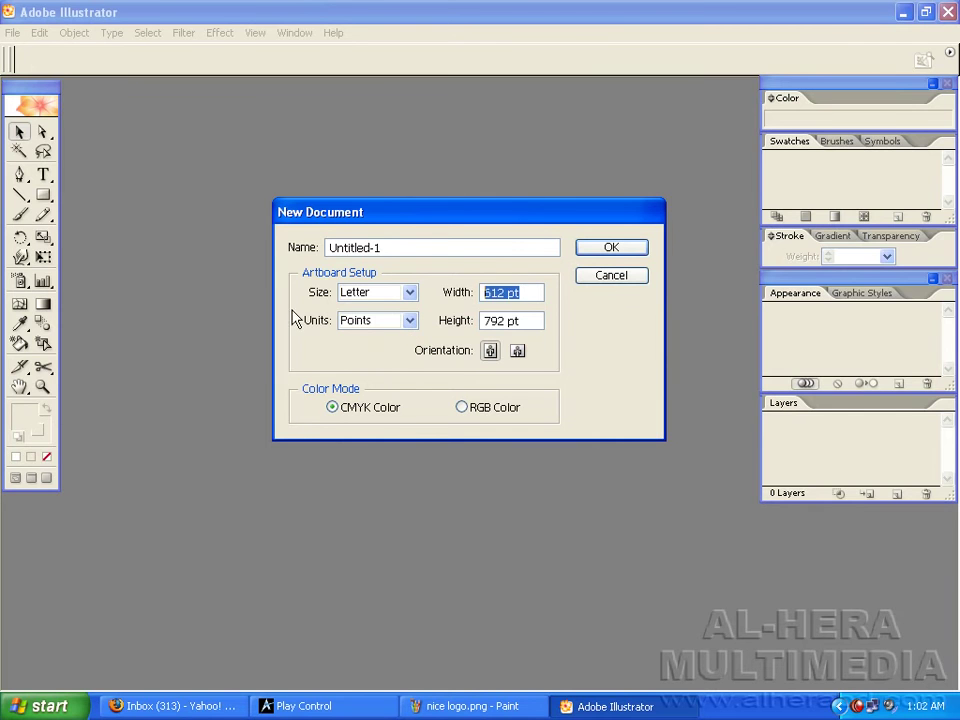
{"action": "left_click_drag", "start_coordinate": [424, 248], "coordinate": [247, 262]}
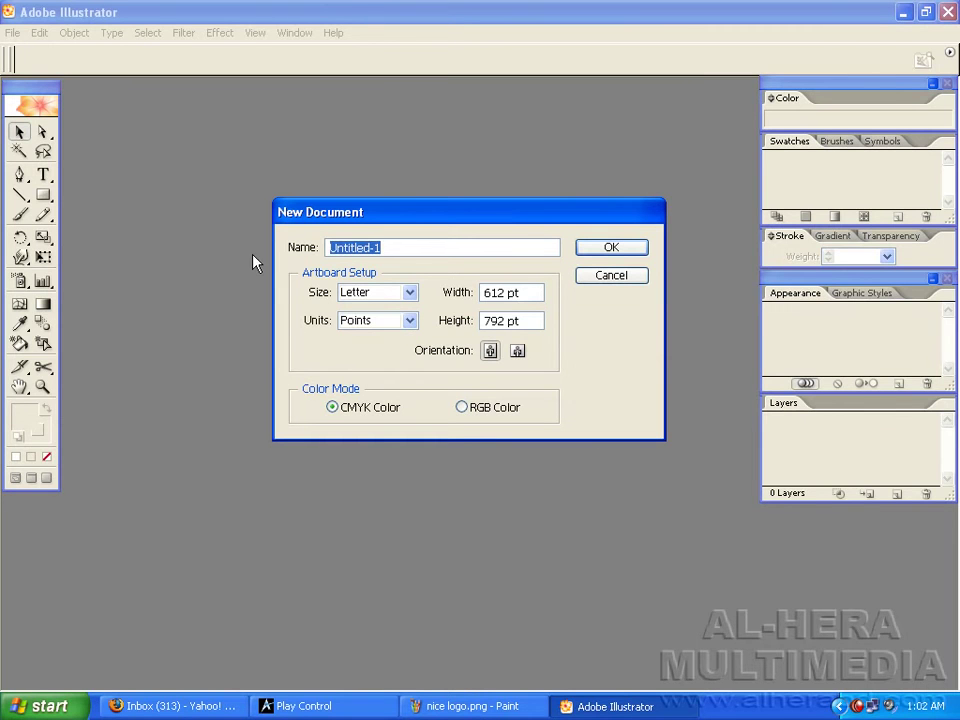
{"action": "type", "text": "Logo"}
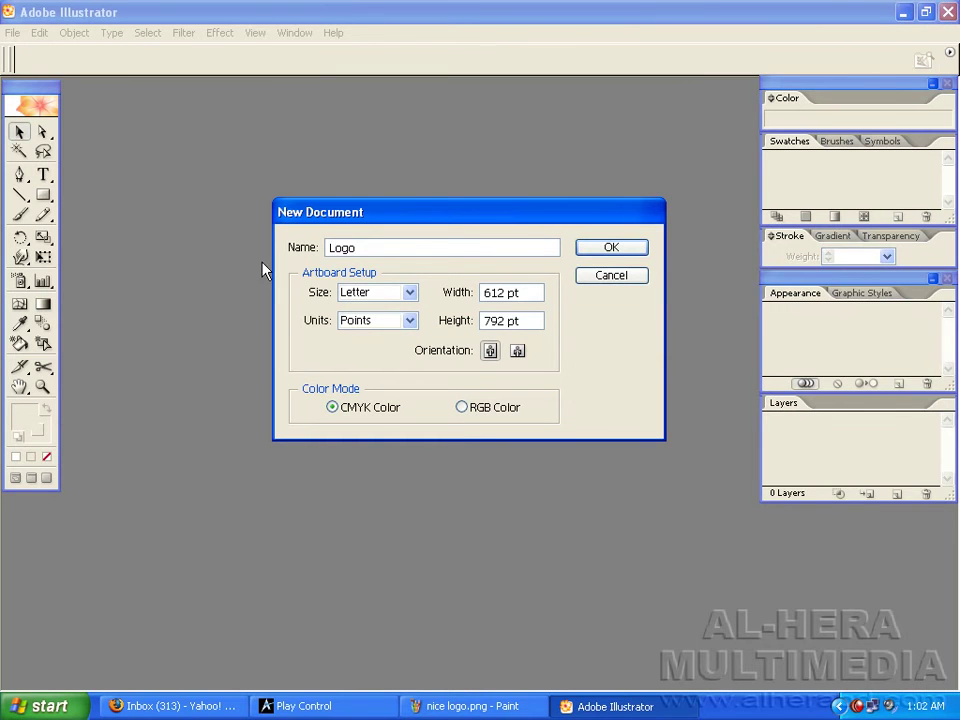
{"action": "left_click", "coordinate": [592, 246]}
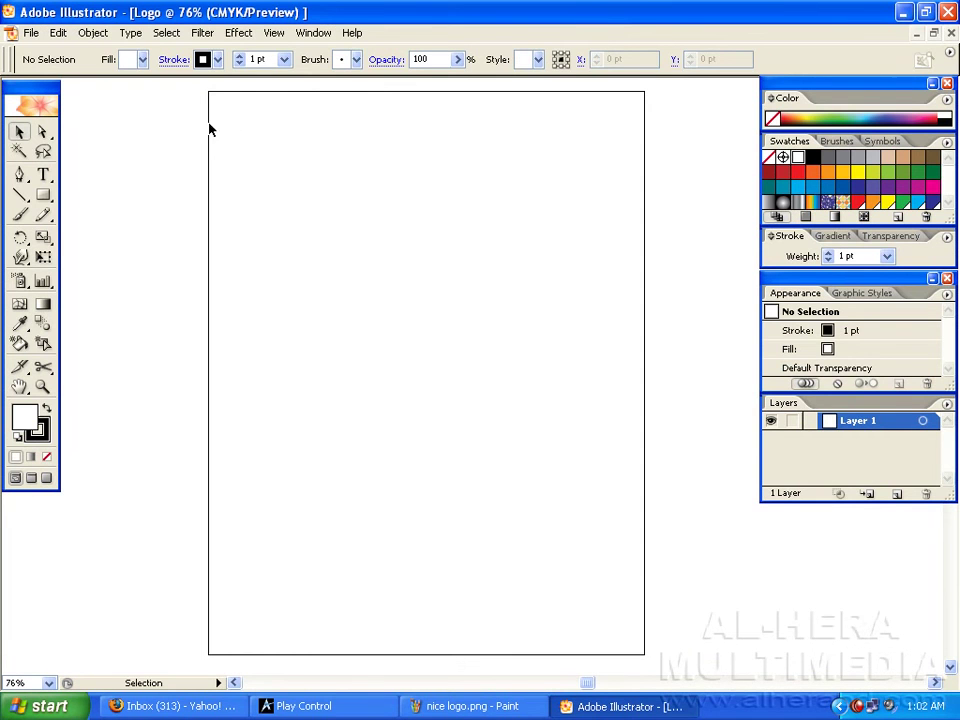
Show the rulers and move the toolbox clear of the vertical ruler
{"action": "key", "text": "a"}
{"action": "key", "text": "ctrl+r"}
{"action": "left_click_drag", "start_coordinate": [54, 93], "coordinate": [72, 108]}
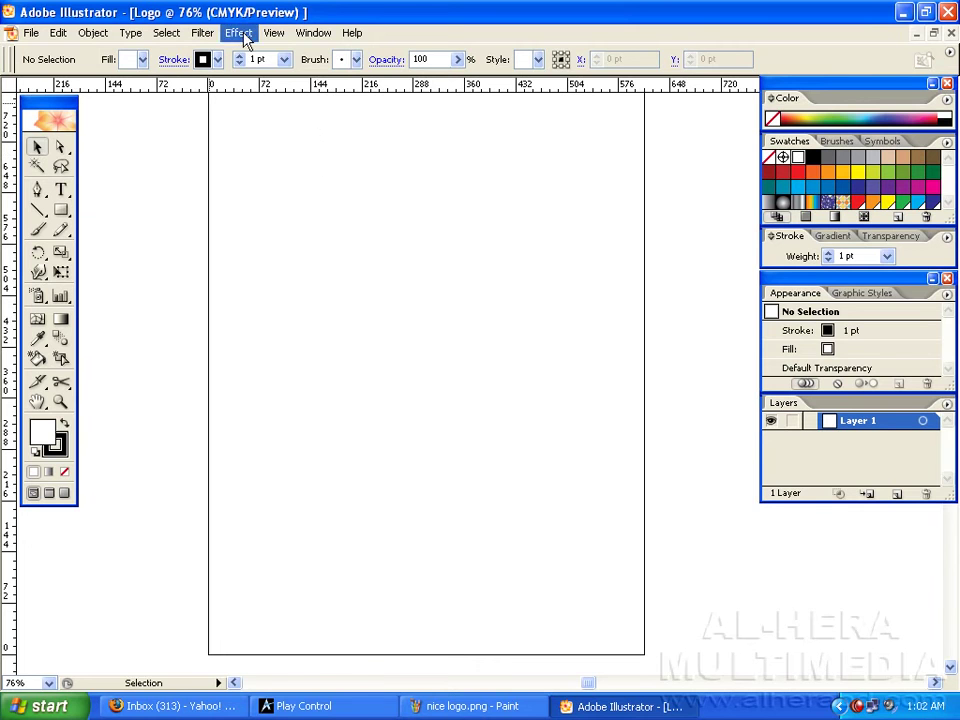
Show the document grid and turn on Snap to Grid
{"action": "left_click", "coordinate": [275, 36]}
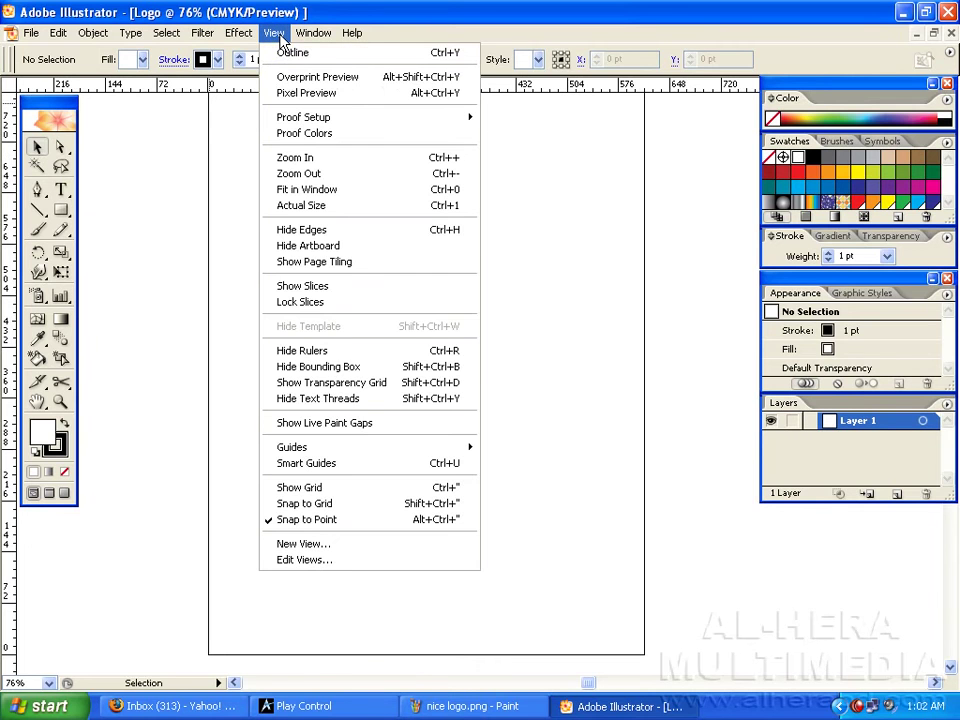
{"action": "left_click", "coordinate": [352, 490]}
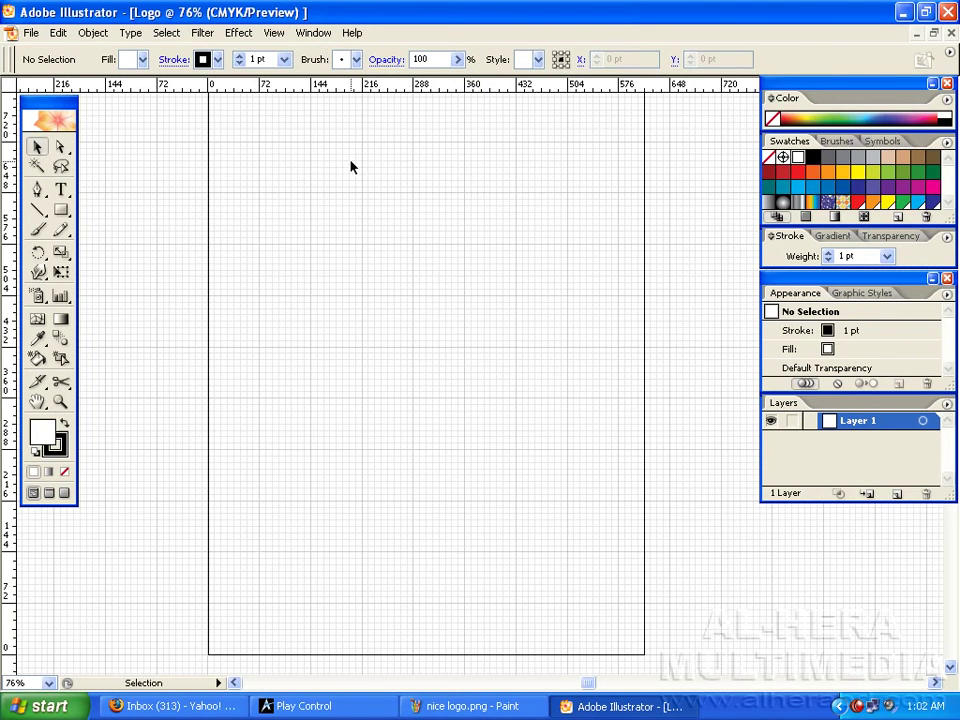
{"action": "left_click", "coordinate": [270, 35]}
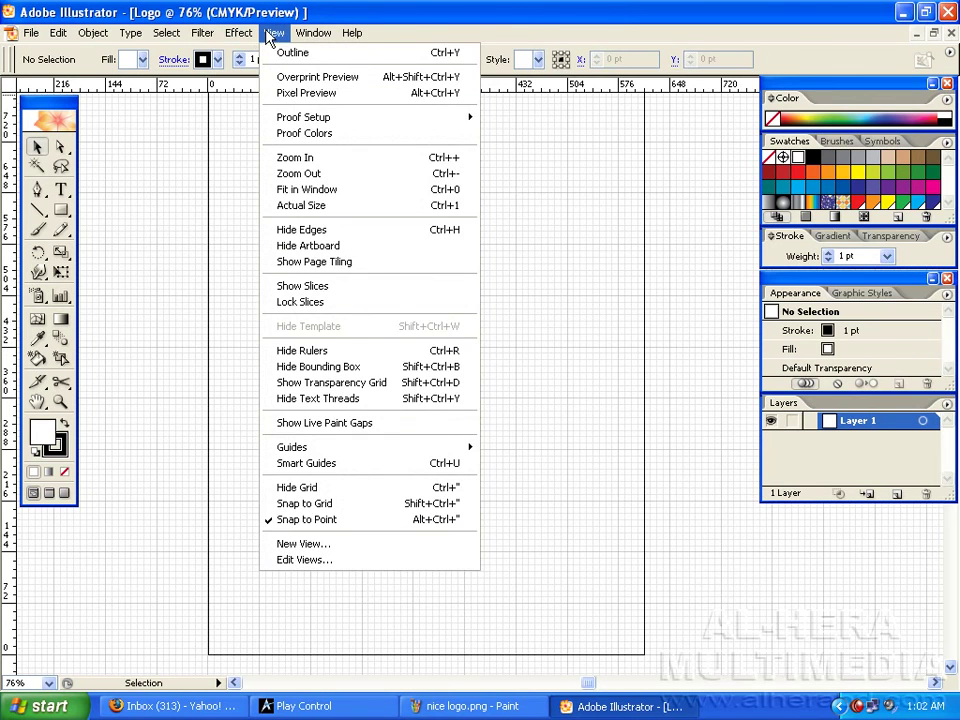
{"action": "left_click", "coordinate": [347, 504]}
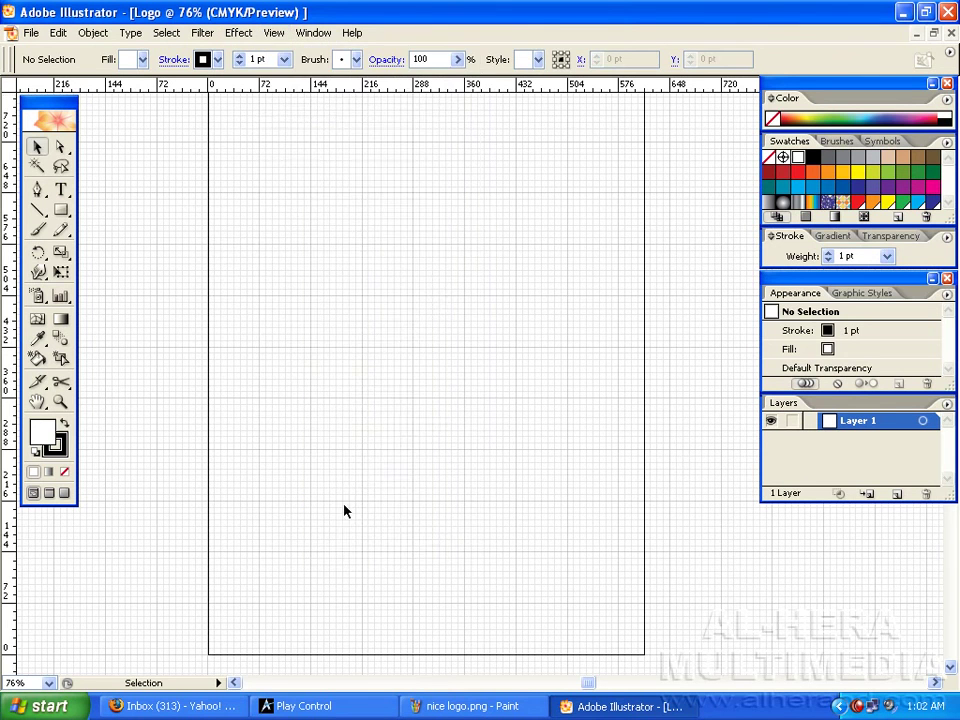
Place horizontal guides at 648 and 576 pt and vertical guides at 216 and 288 pt, enclosing a 72 pt square
{"action": "left_click_drag", "start_coordinate": [388, 191], "coordinate": [390, 195]}
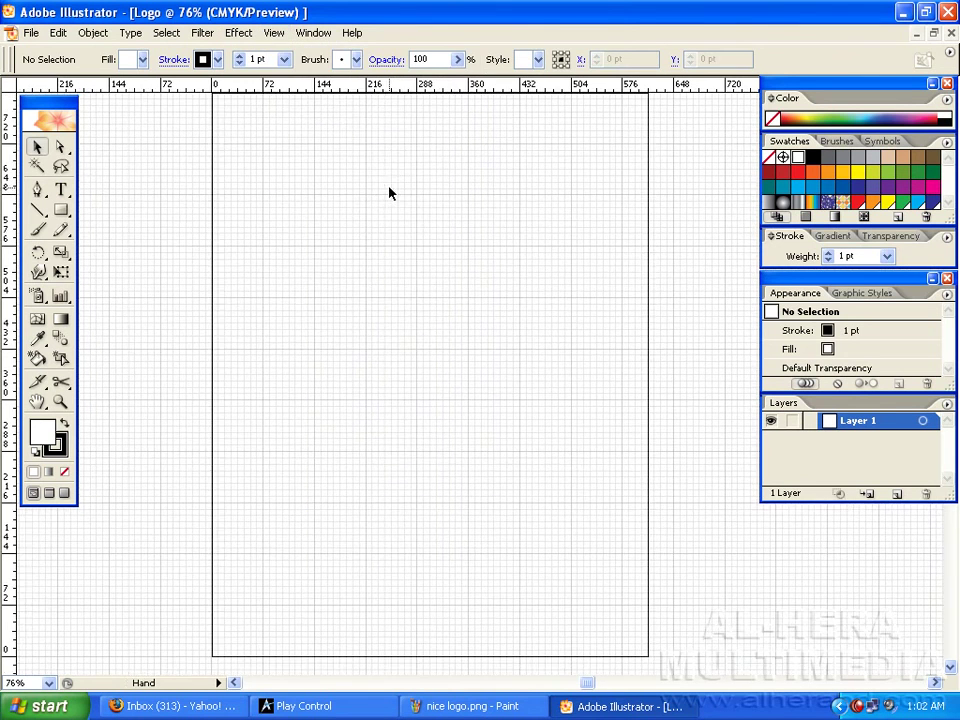
{"action": "key", "text": "ctrl+1"}
{"action": "key", "text": "ctrl+plus"}
{"action": "left_click_drag", "start_coordinate": [399, 259], "coordinate": [408, 288]}
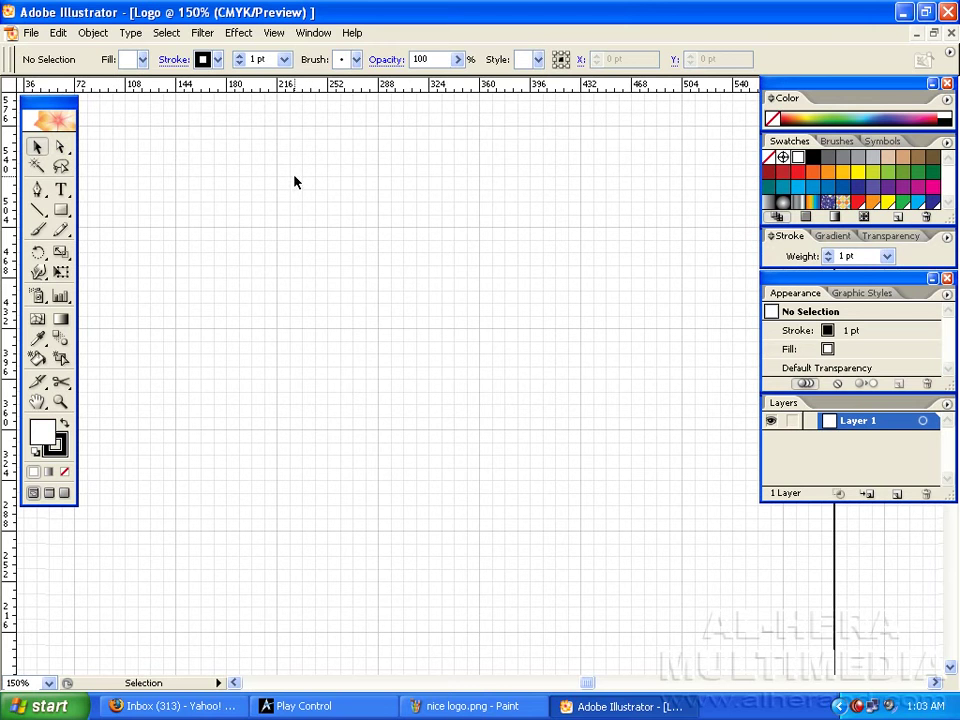
{"action": "key", "text": "space"}
{"action": "left_click_drag", "start_coordinate": [356, 182], "coordinate": [362, 208]}
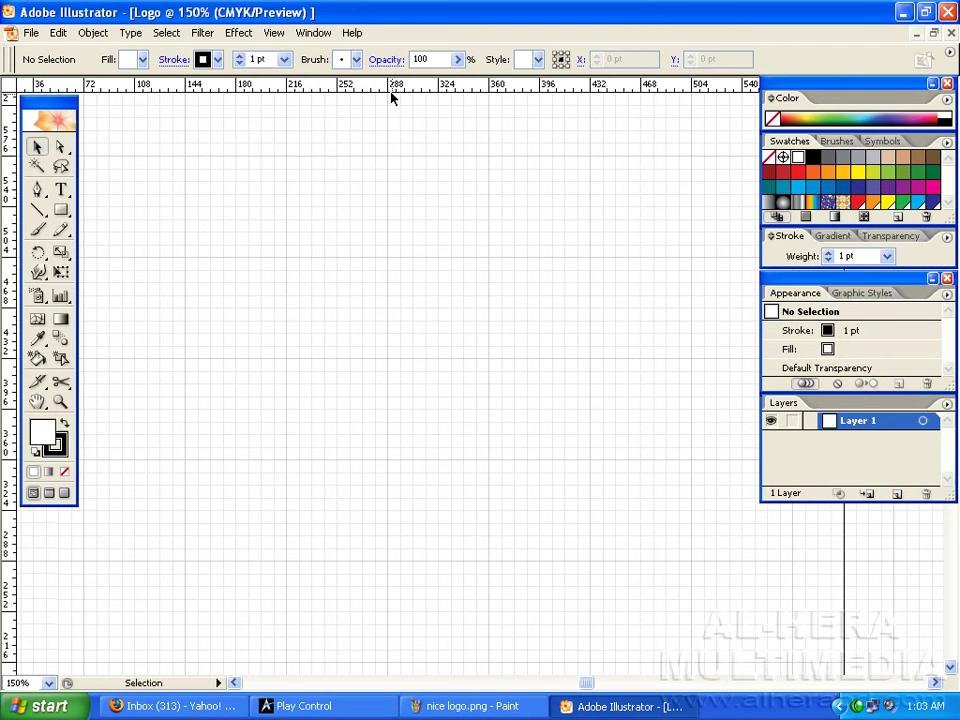
{"action": "left_click_drag", "start_coordinate": [326, 90], "coordinate": [371, 236]}
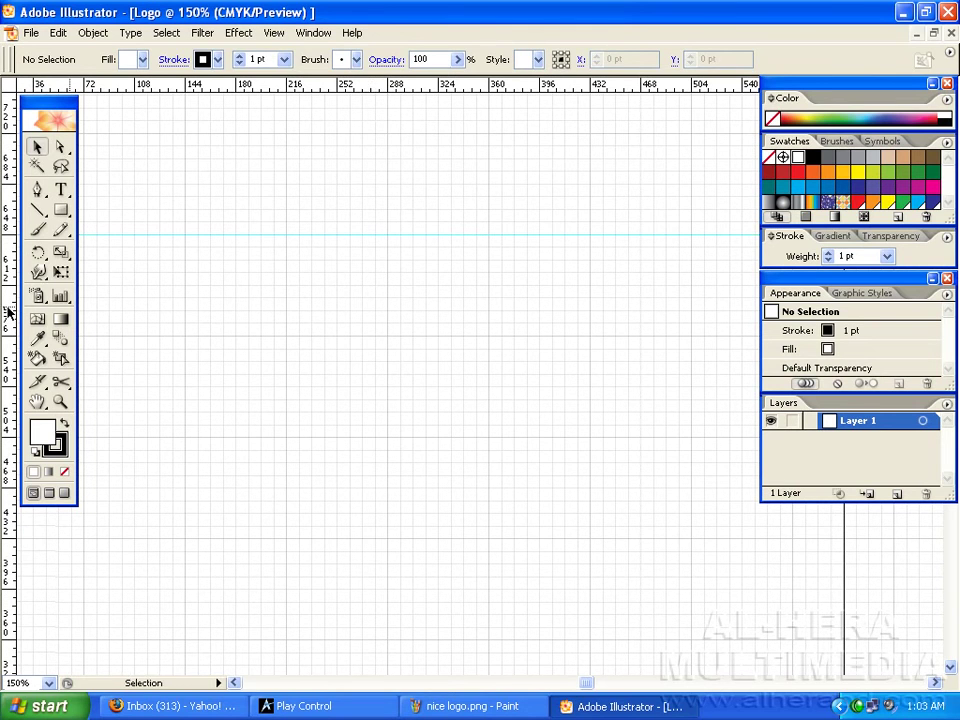
{"action": "left_click_drag", "start_coordinate": [7, 236], "coordinate": [287, 300]}
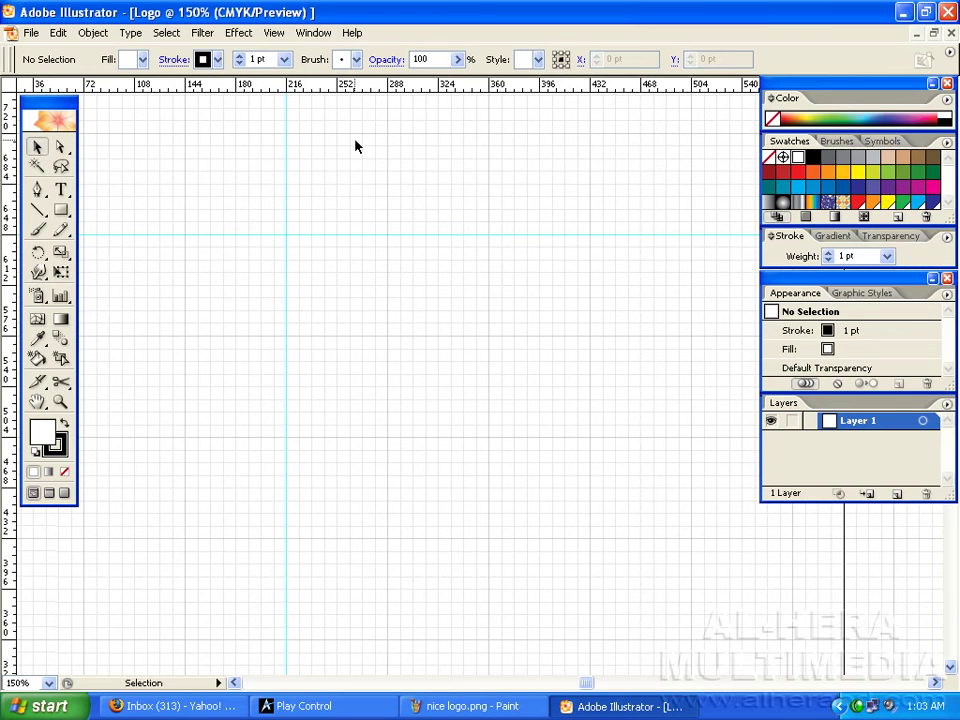
{"action": "left_click_drag", "start_coordinate": [352, 86], "coordinate": [351, 347]}
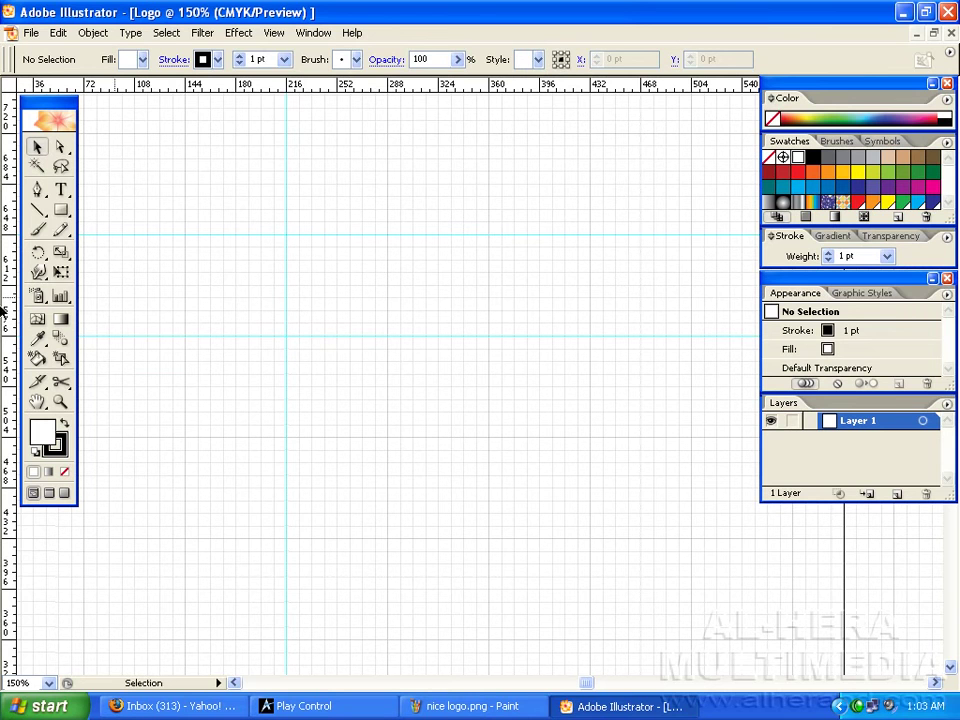
{"action": "left_click_drag", "start_coordinate": [6, 312], "coordinate": [388, 330]}
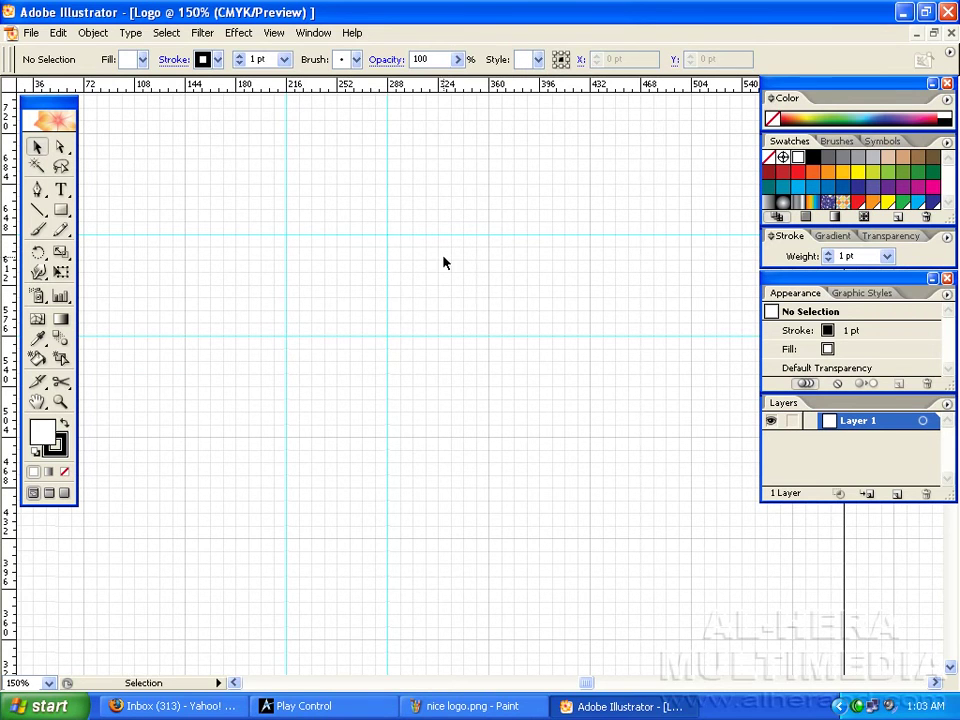
{"action": "key", "text": "ctrl+equal"}
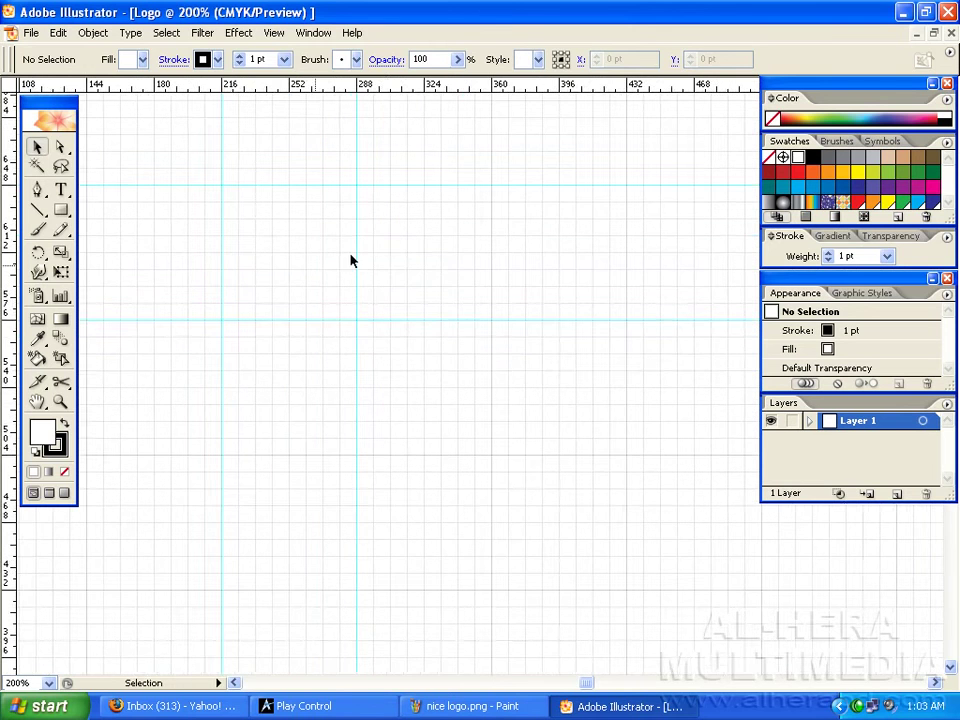
{"action": "left_click_drag", "start_coordinate": [263, 261], "coordinate": [356, 298]}
{"action": "key", "text": "ctrl+equal"}
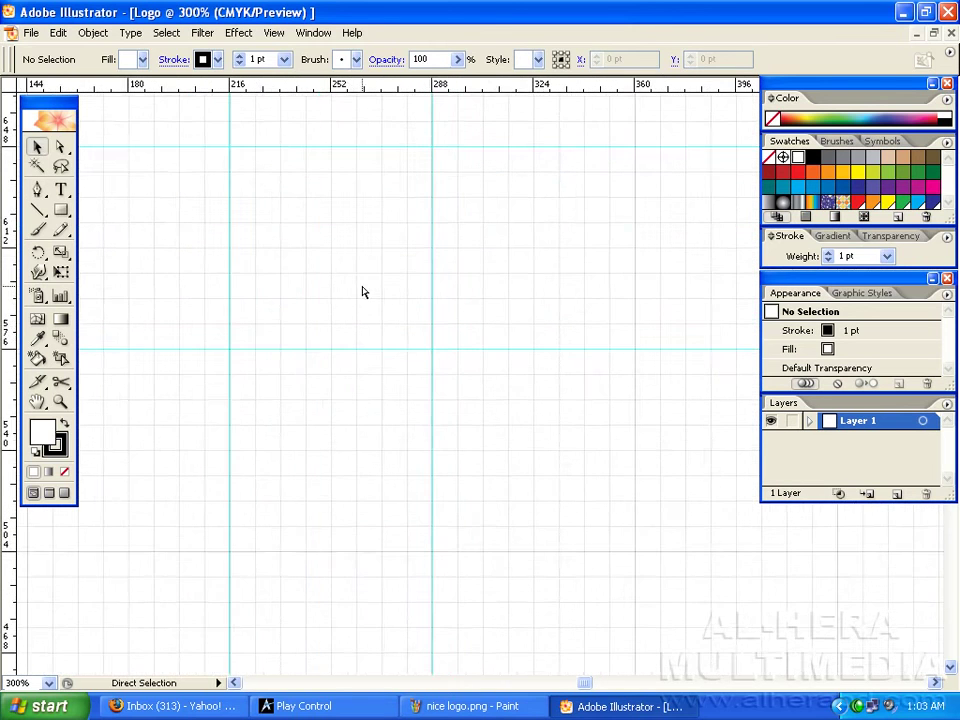
{"action": "key", "text": "ctrl+minus"}
{"action": "key", "text": "ctrl+minus"}
{"action": "key", "text": "ctrl+equal"}
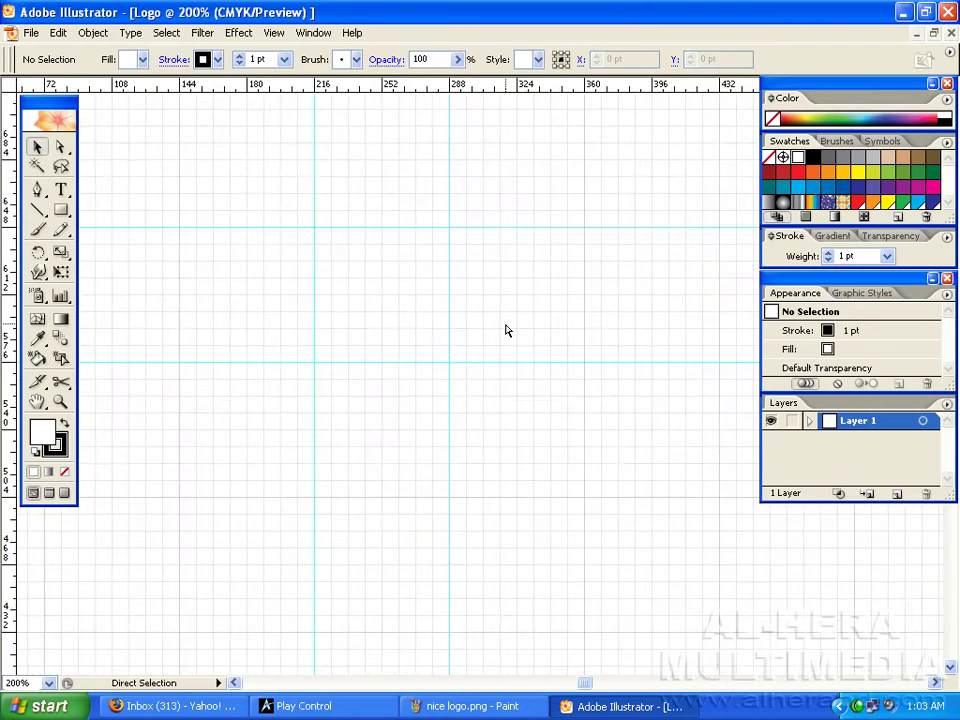
{"action": "key", "text": "ctrl+minus"}
{"action": "key", "text": "ctrl+minus"}
{"action": "key", "text": "ctrl+equal"}
{"action": "key", "text": "ctrl+equal"}
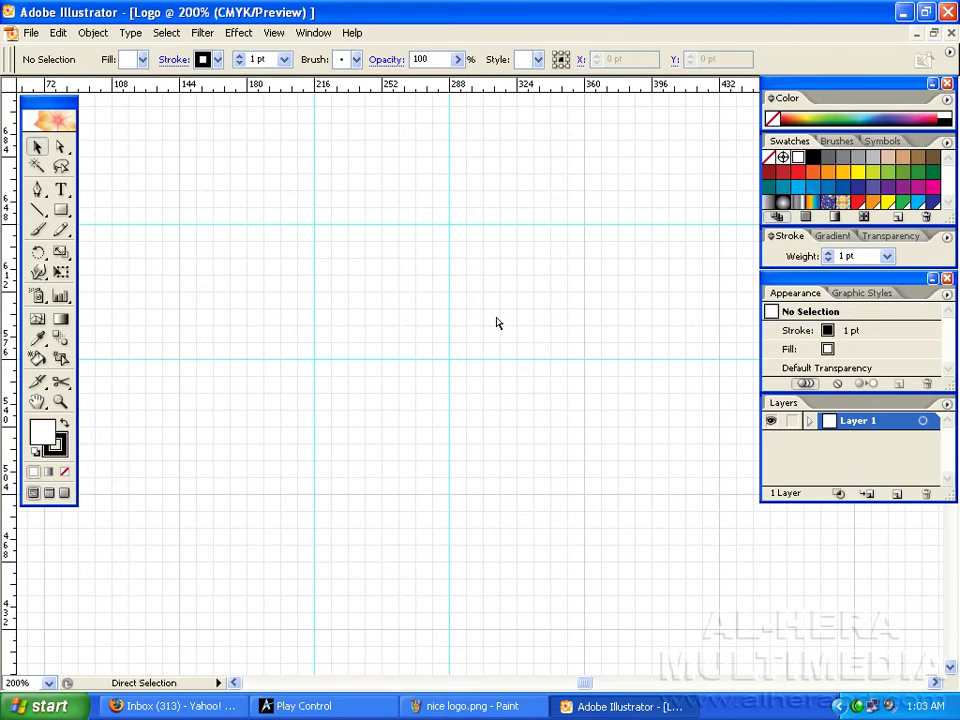
{"action": "key", "text": "ctrl+minus"}
{"action": "left_click_drag", "start_coordinate": [497, 321], "coordinate": [437, 328]}
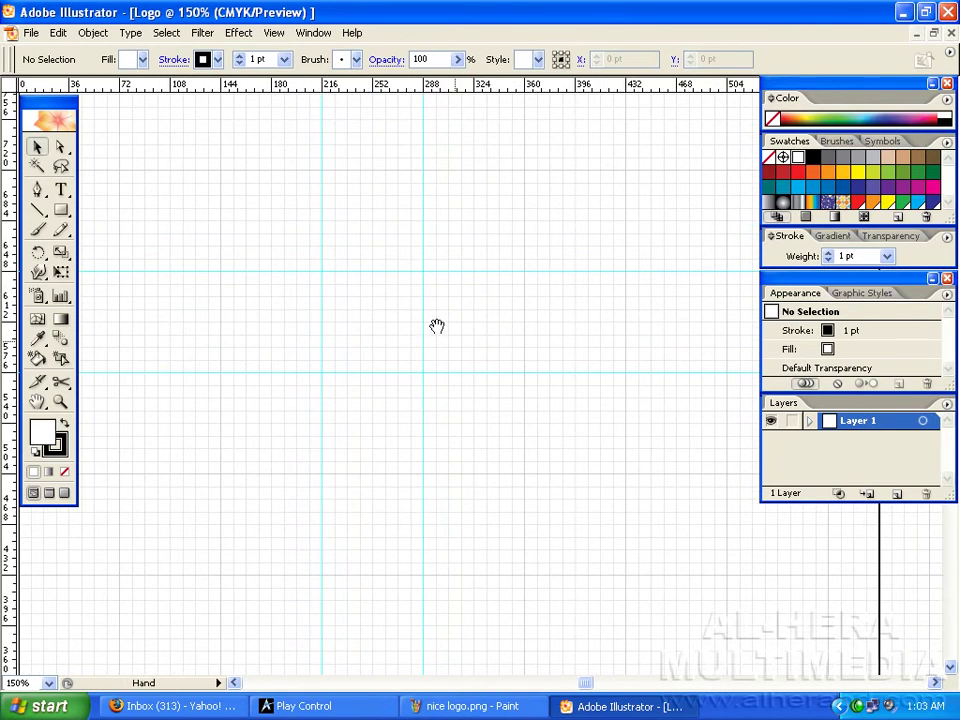
Unlock the guides and delete all four of them
{"action": "left_click_drag", "start_coordinate": [319, 256], "coordinate": [521, 354]}
{"action": "left_click_drag", "start_coordinate": [228, 215], "coordinate": [543, 455]}
{"action": "left_click_drag", "start_coordinate": [260, 204], "coordinate": [472, 422]}
{"action": "left_click_drag", "start_coordinate": [260, 211], "coordinate": [477, 426]}
{"action": "right_click", "coordinate": [484, 199]}
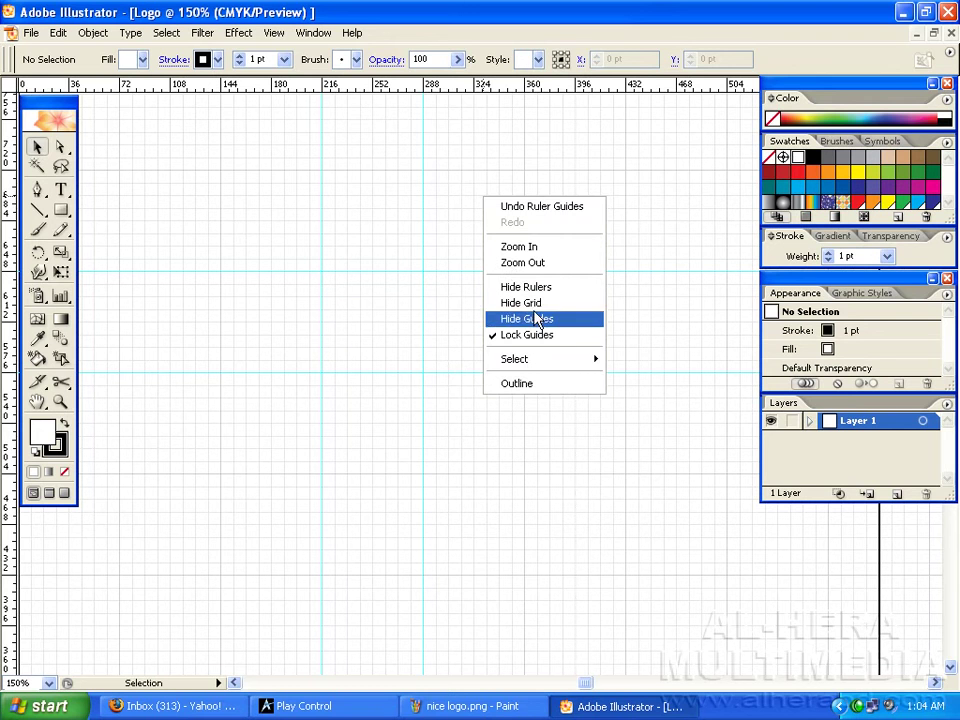
{"action": "left_click", "coordinate": [531, 335]}
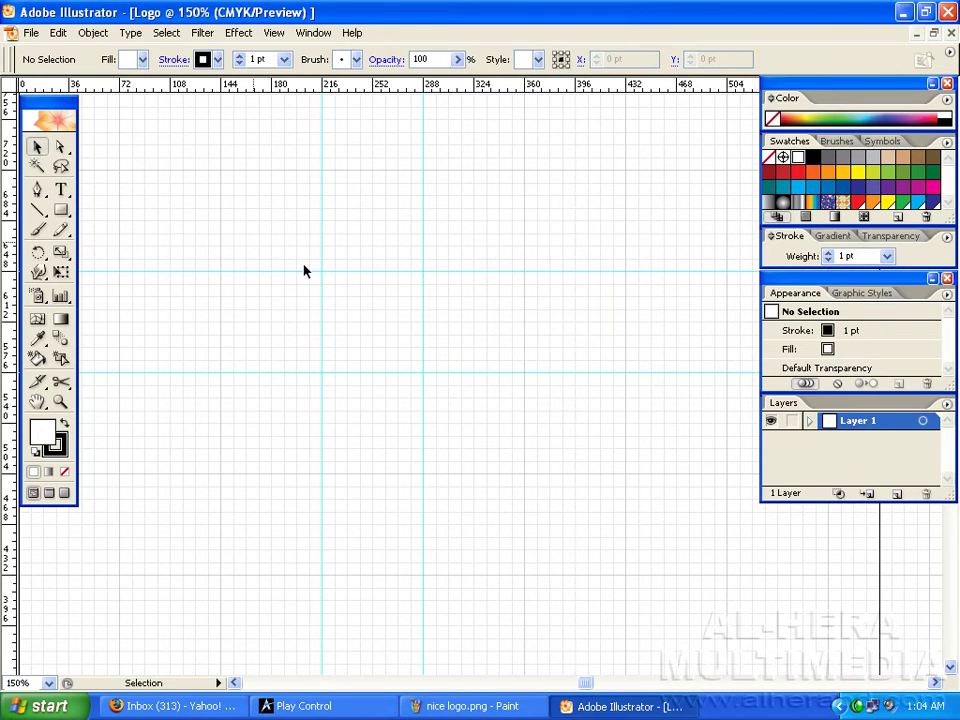
{"action": "left_click_drag", "start_coordinate": [257, 222], "coordinate": [474, 418]}
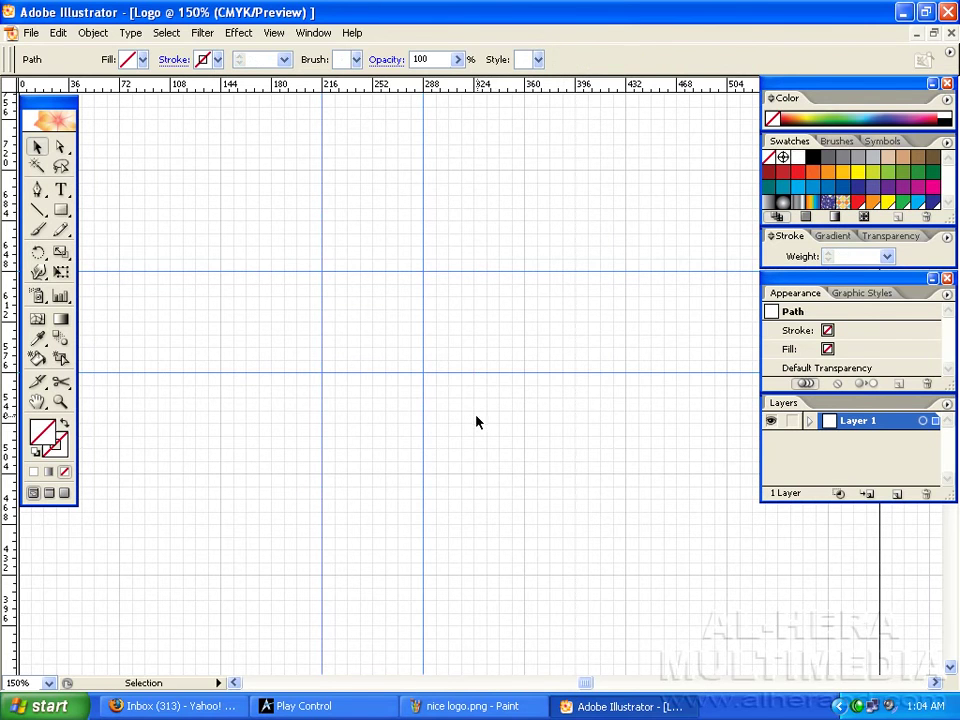
{"action": "key", "text": "Delete"}
Place horizontal guides at 648 and 504 pt and vertical guides at 144 and 288 pt, enclosing a 144 pt square
{"action": "left_click_drag", "start_coordinate": [431, 325], "coordinate": [431, 313]}
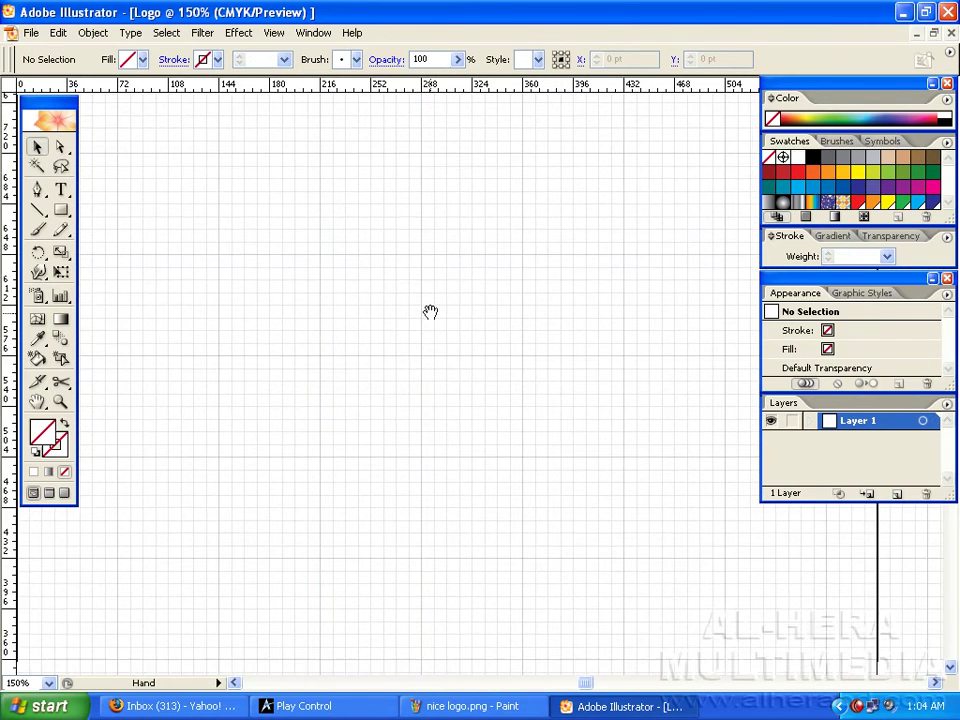
{"action": "left_click_drag", "start_coordinate": [345, 85], "coordinate": [352, 261]}
{"action": "left_click_drag", "start_coordinate": [3, 390], "coordinate": [219, 390]}
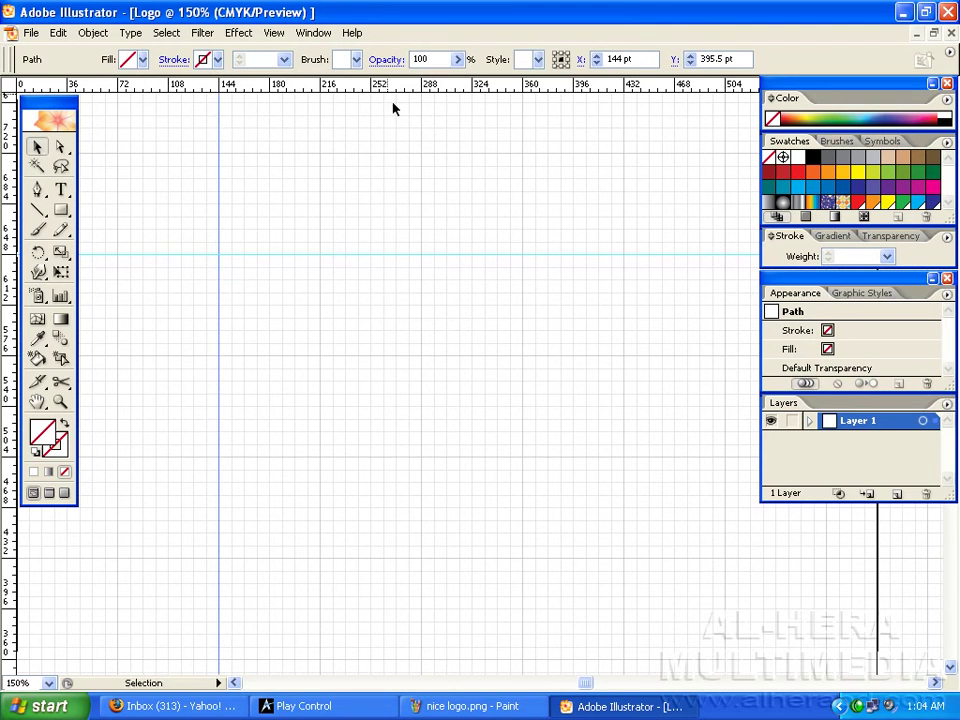
{"action": "left_click_drag", "start_coordinate": [392, 86], "coordinate": [381, 457]}
{"action": "left_click_drag", "start_coordinate": [5, 492], "coordinate": [433, 427]}
{"action": "left_click_drag", "start_coordinate": [358, 394], "coordinate": [411, 315]}
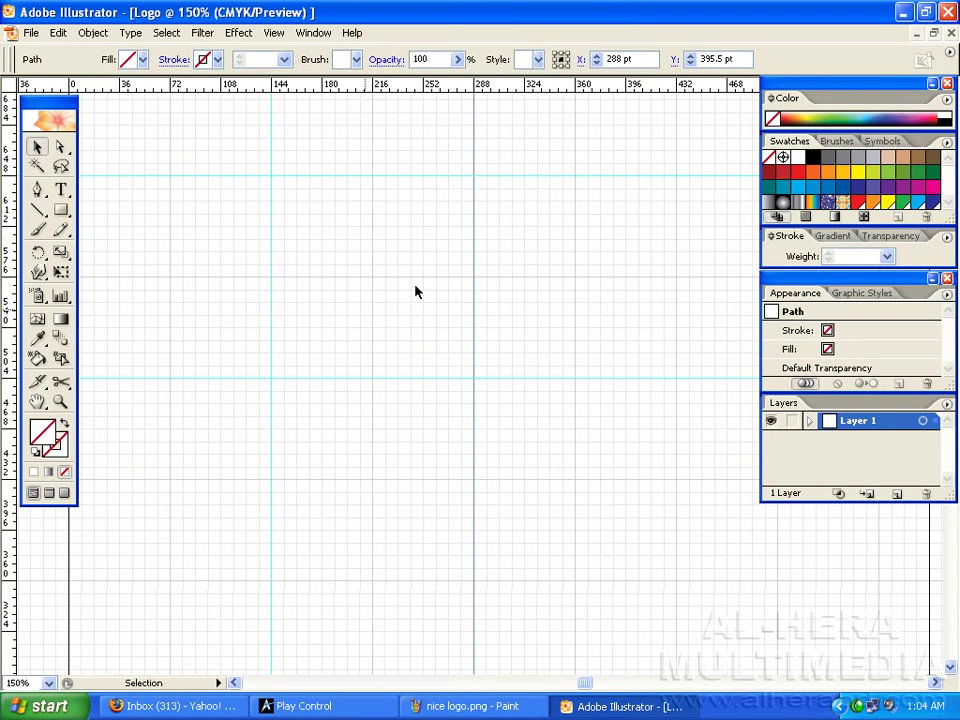
{"action": "left_click_drag", "start_coordinate": [416, 259], "coordinate": [416, 269]}
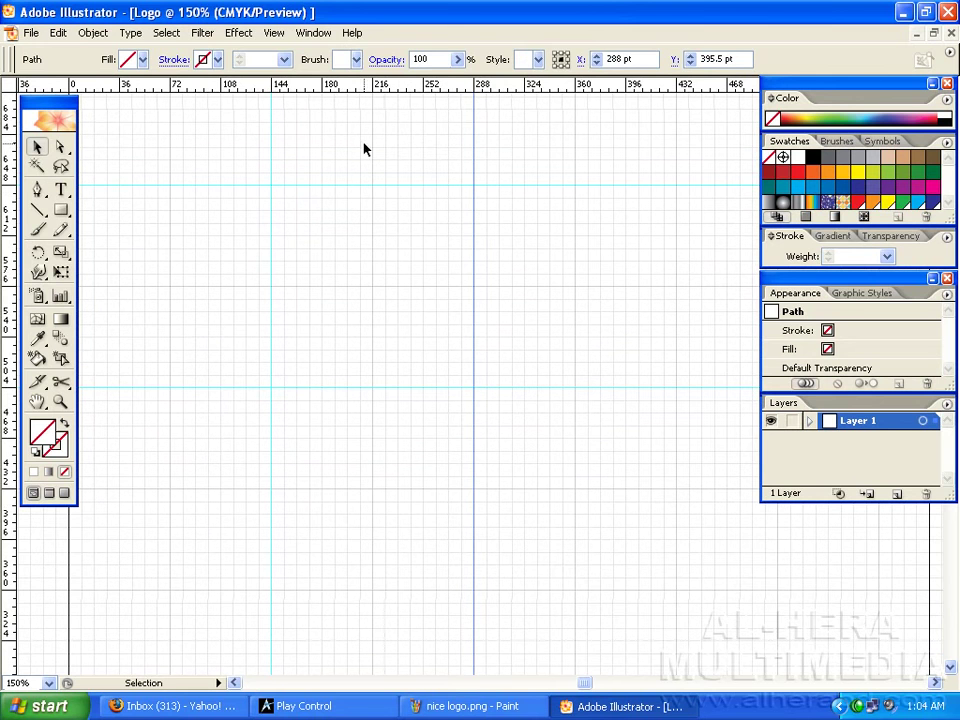
Deselect the last guide and lock all the guides in place
{"action": "left_click", "coordinate": [486, 223]}
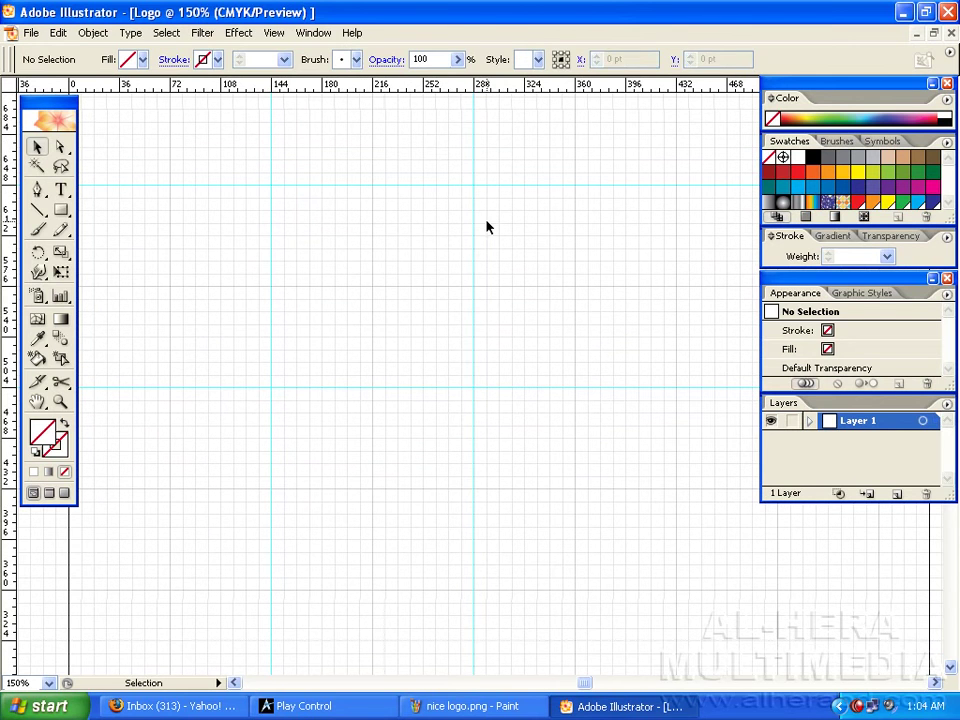
{"action": "right_click", "coordinate": [505, 158]}
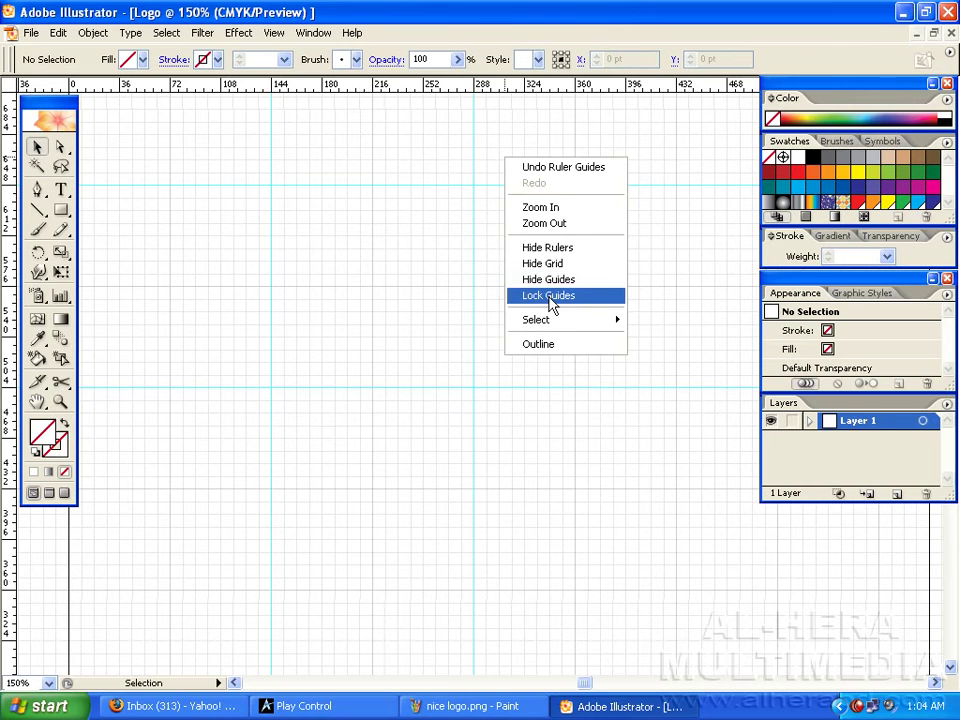
{"action": "left_click", "coordinate": [550, 298]}
{"action": "key", "text": "space"}
{"action": "left_click_drag", "start_coordinate": [394, 254], "coordinate": [381, 232]}
{"action": "key", "text": "space"}
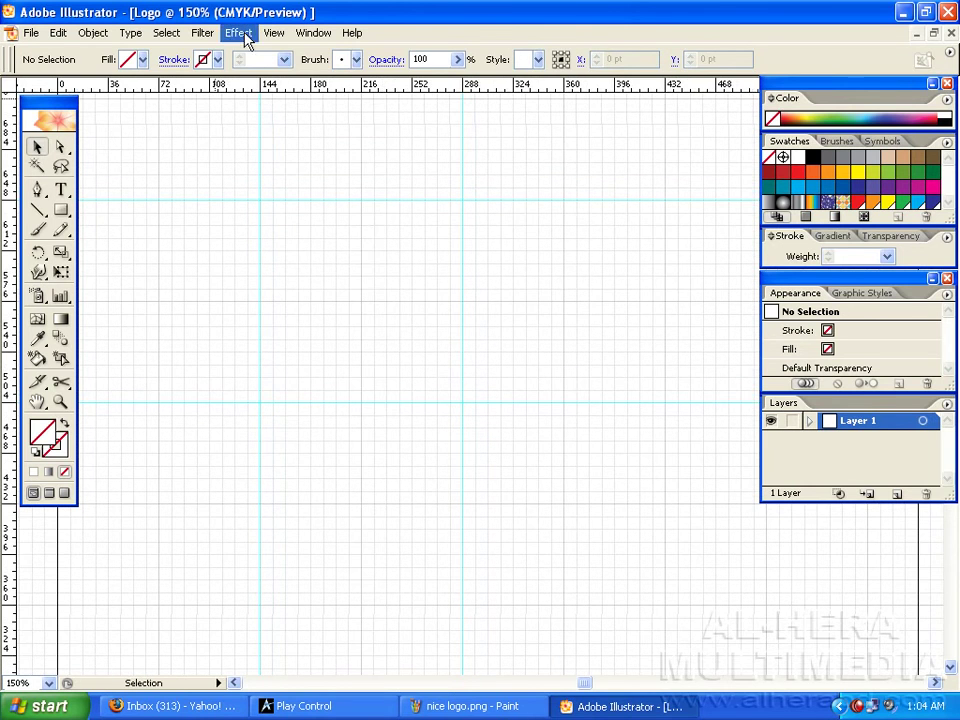
{"action": "left_click_drag", "start_coordinate": [337, 284], "coordinate": [390, 240]}
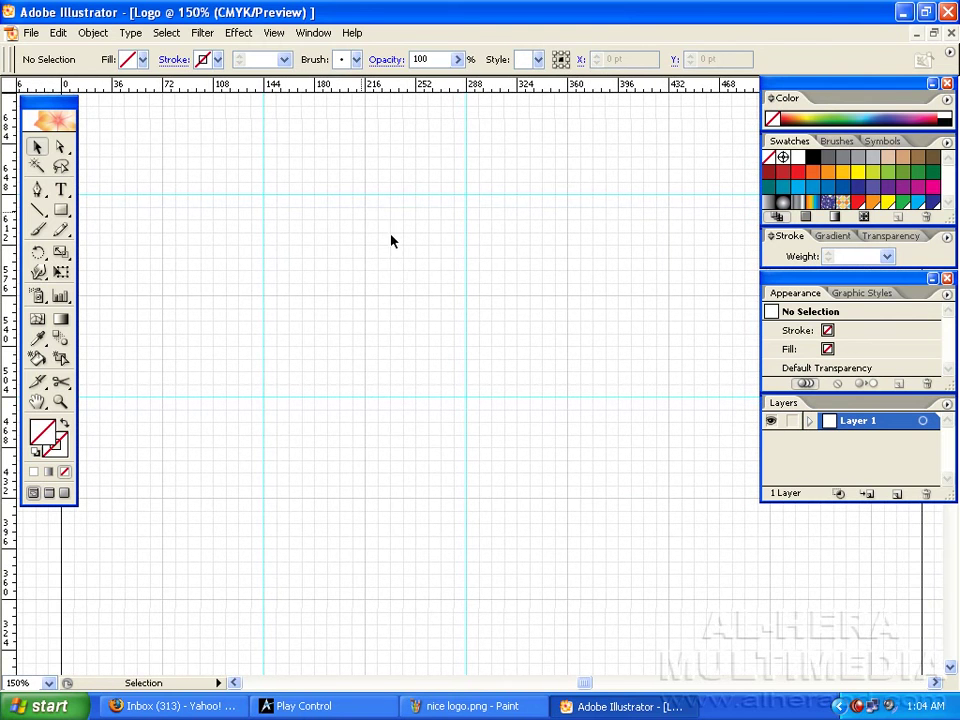
Hide the grid and switch to the Pen tool
{"action": "left_click", "coordinate": [277, 35]}
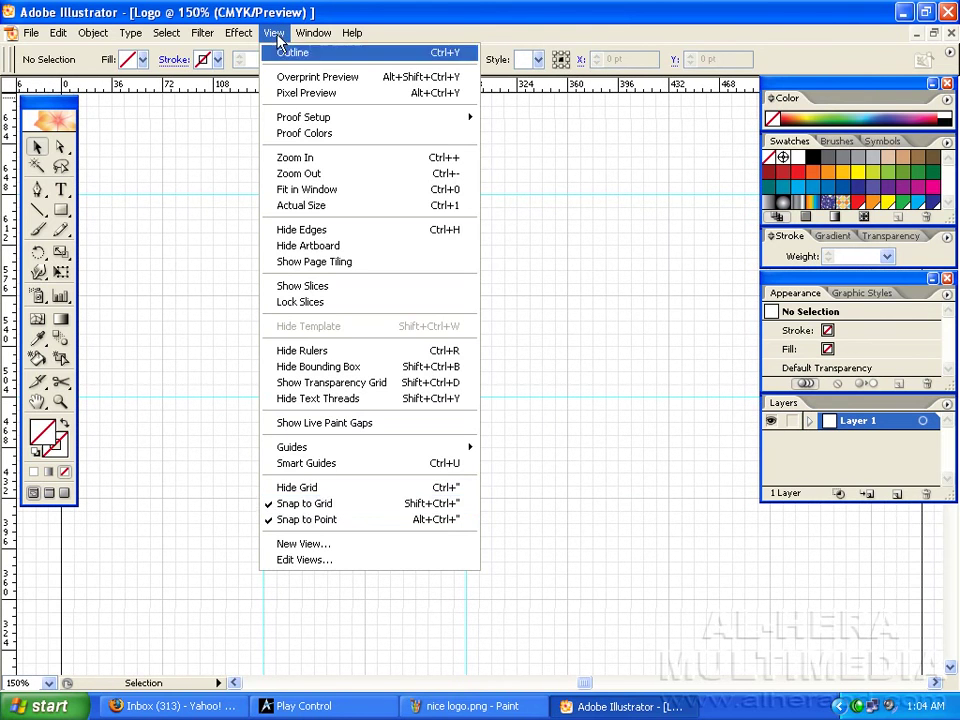
{"action": "left_click", "coordinate": [298, 487]}
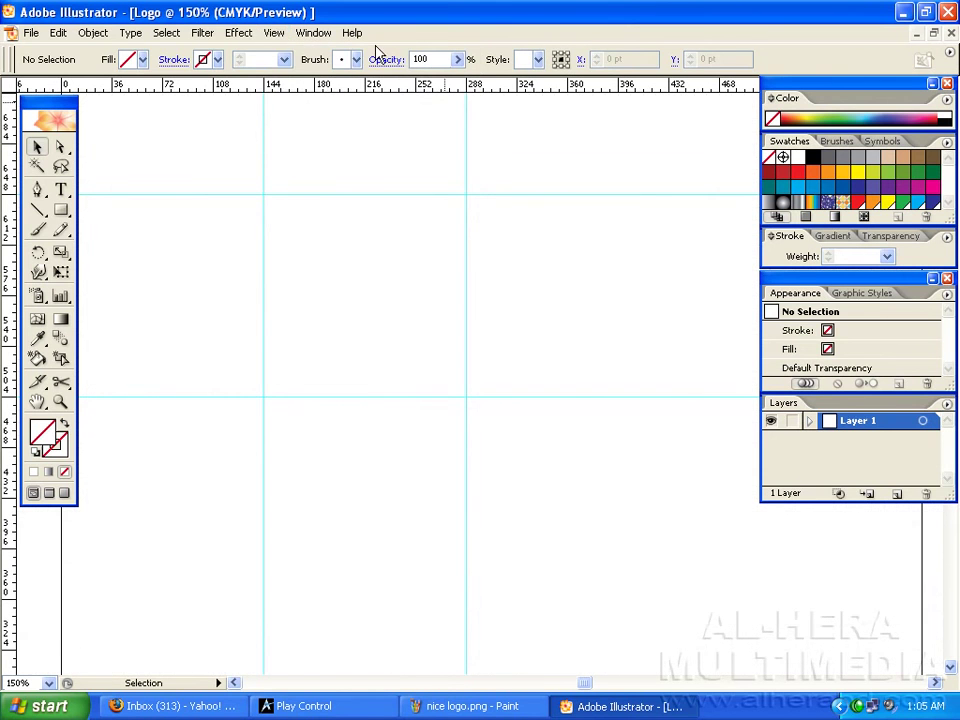
{"action": "left_click", "coordinate": [275, 33]}
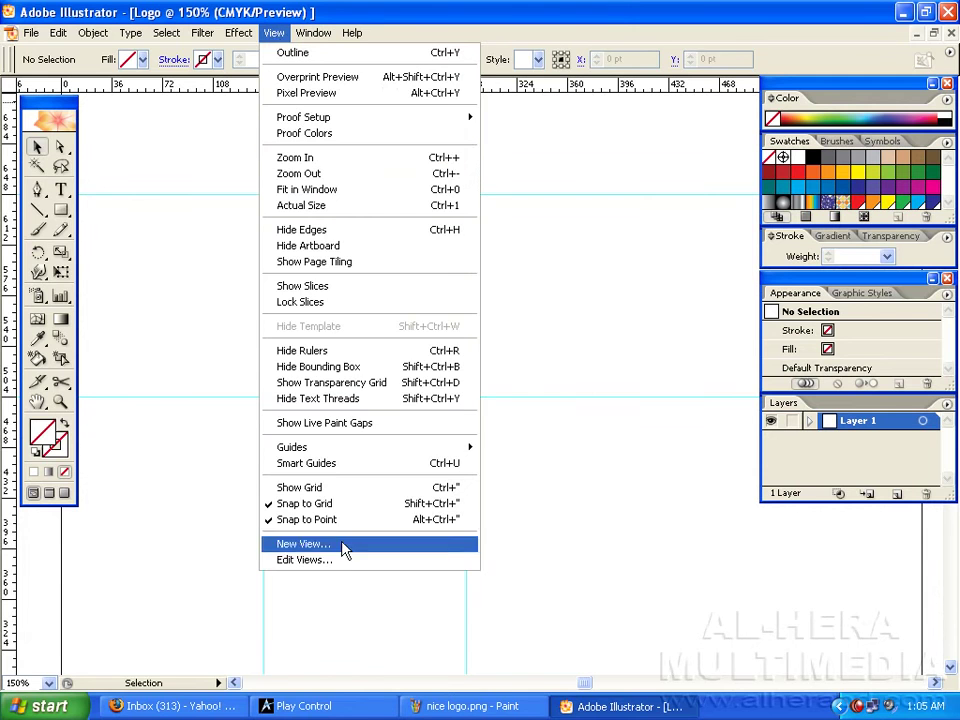
{"action": "left_click", "coordinate": [348, 500]}
{"action": "key", "text": "space"}
{"action": "left_click_drag", "start_coordinate": [392, 297], "coordinate": [392, 321]}
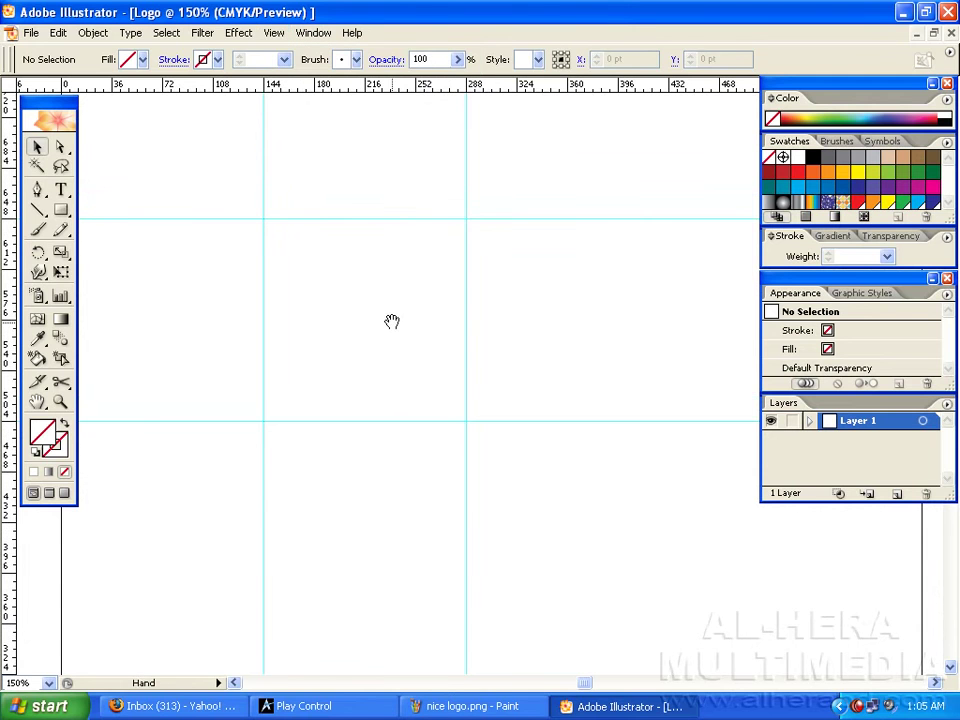
{"action": "left_click", "coordinate": [37, 189]}
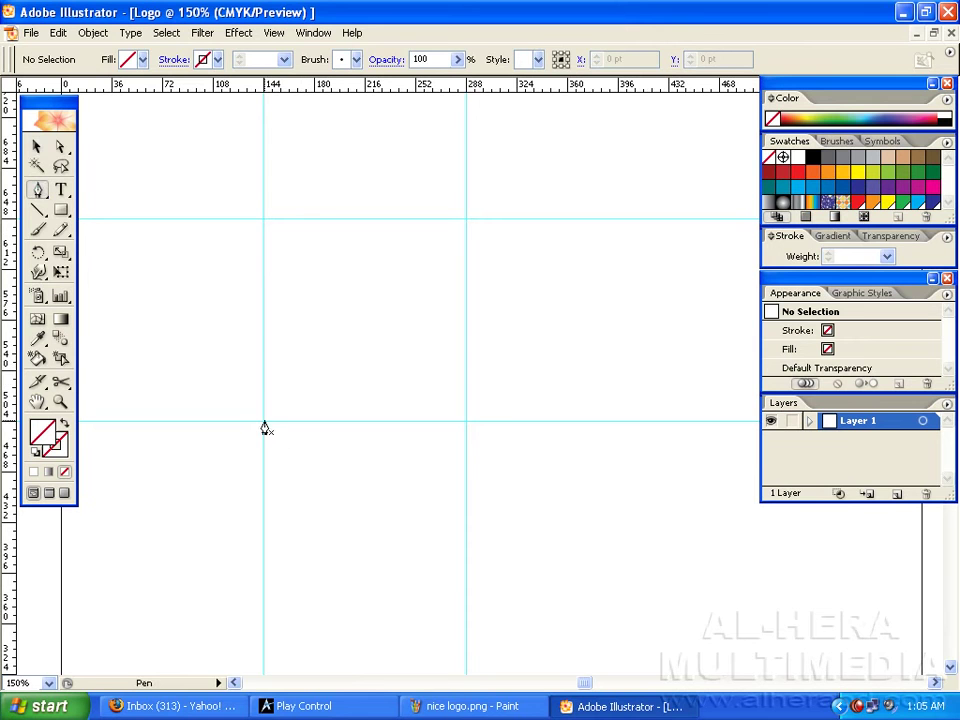
{"action": "left_click", "coordinate": [37, 146]}
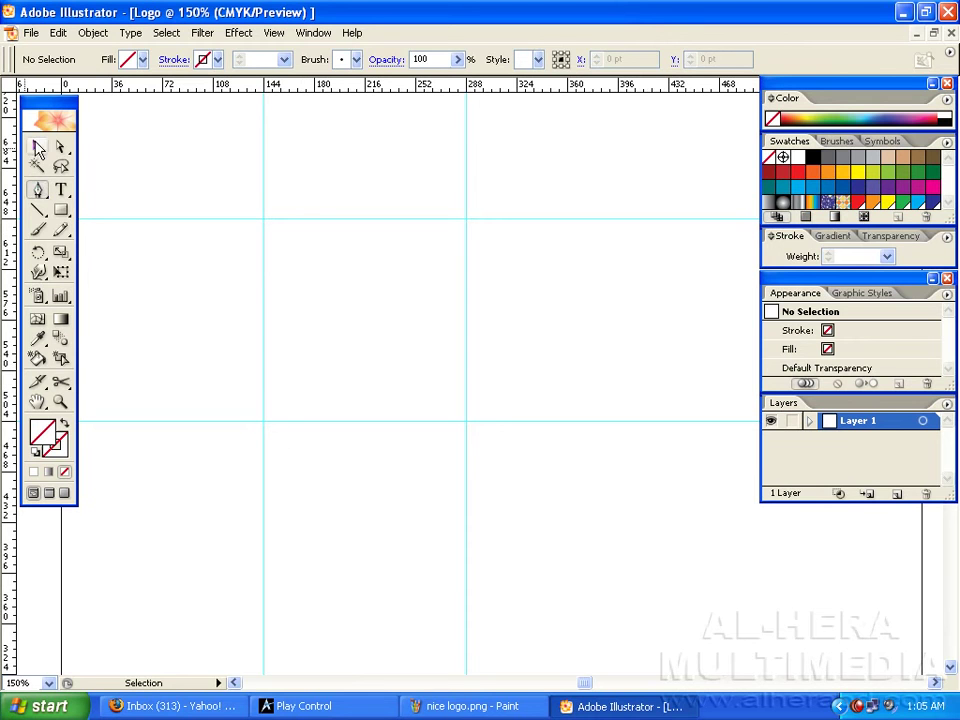
Show the grid again and add a vertical guide at 216 pt, midway between the two existing vertical guides
{"action": "left_click", "coordinate": [274, 32]}
{"action": "left_click", "coordinate": [400, 487]}
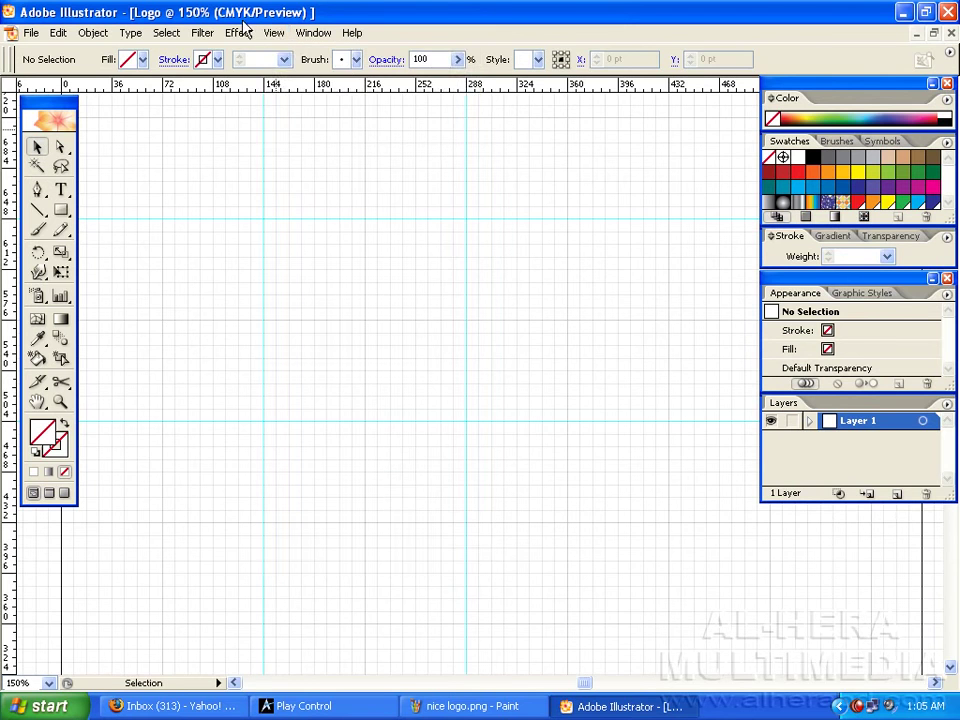
{"action": "left_click", "coordinate": [274, 32]}
{"action": "left_click", "coordinate": [229, 388]}
{"action": "left_click_drag", "start_coordinate": [6, 230], "coordinate": [362, 327]}
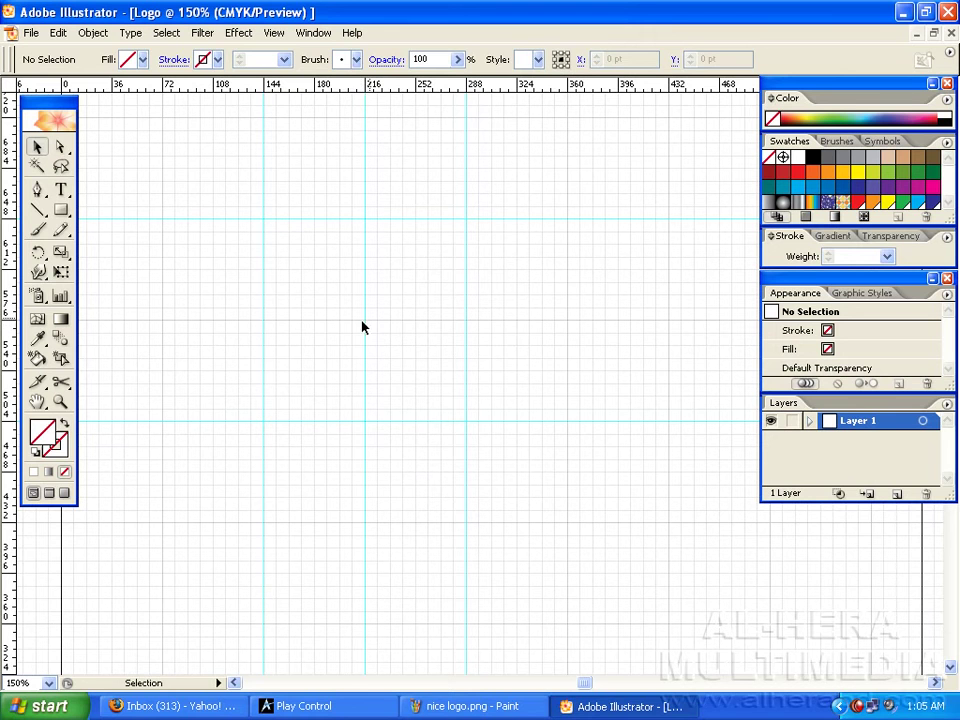
{"action": "left_click", "coordinate": [203, 33]}
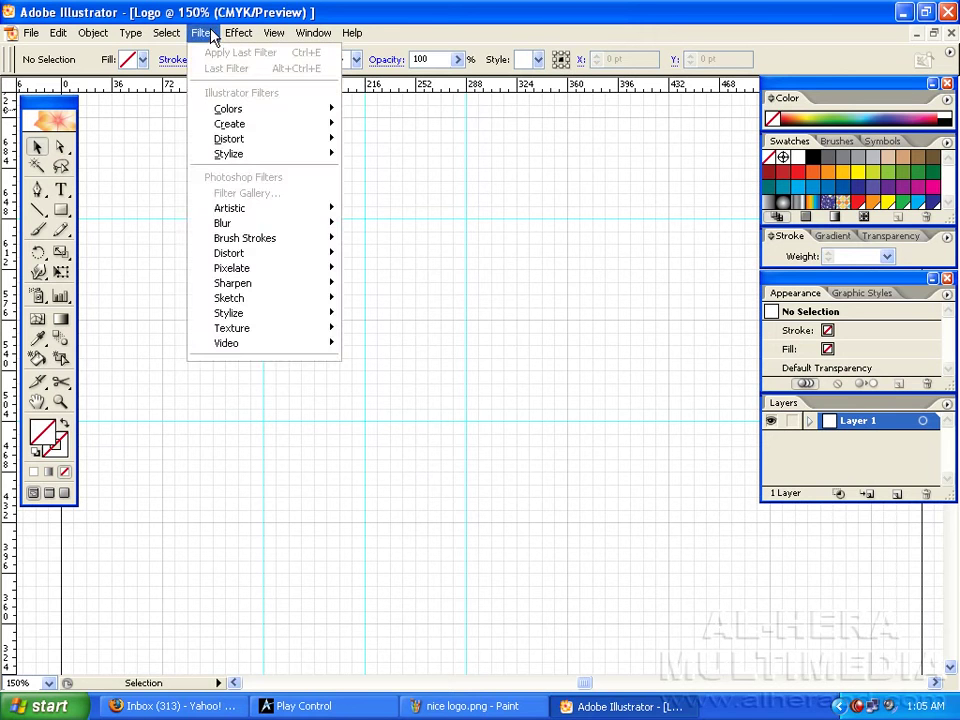
{"action": "left_click", "coordinate": [218, 28]}
{"action": "left_click", "coordinate": [204, 35]}
{"action": "left_click", "coordinate": [240, 17]}
{"action": "left_click_drag", "start_coordinate": [10, 281], "coordinate": [303, 371]}
{"action": "key", "text": "ctrl+z"}
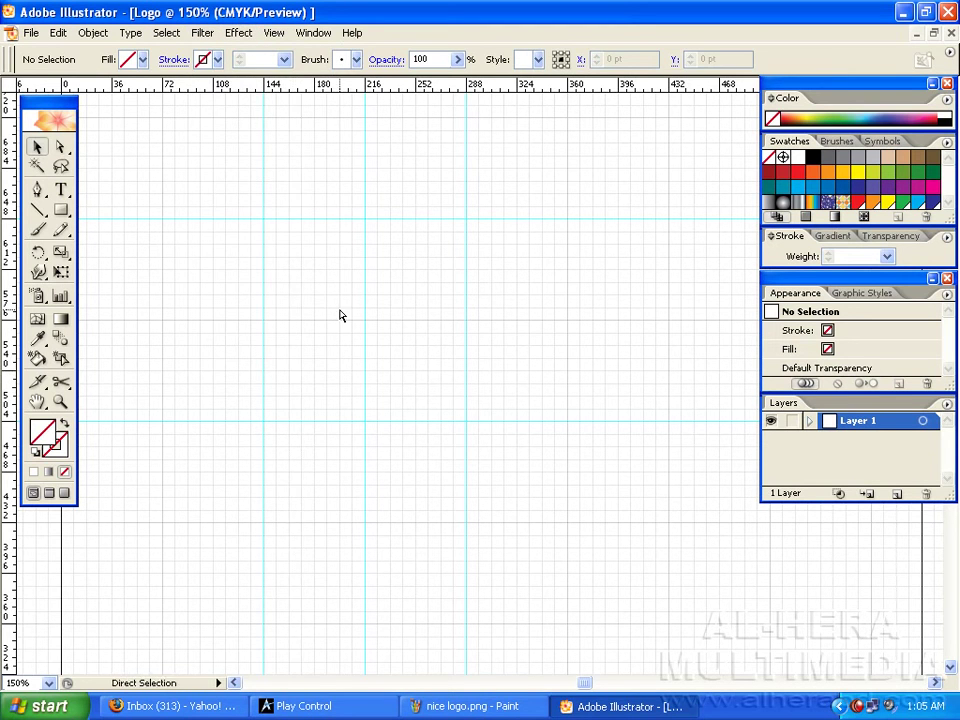
Turn off snapping to the grid and hide the grid, leaving the guides shown
{"action": "left_click", "coordinate": [268, 32]}
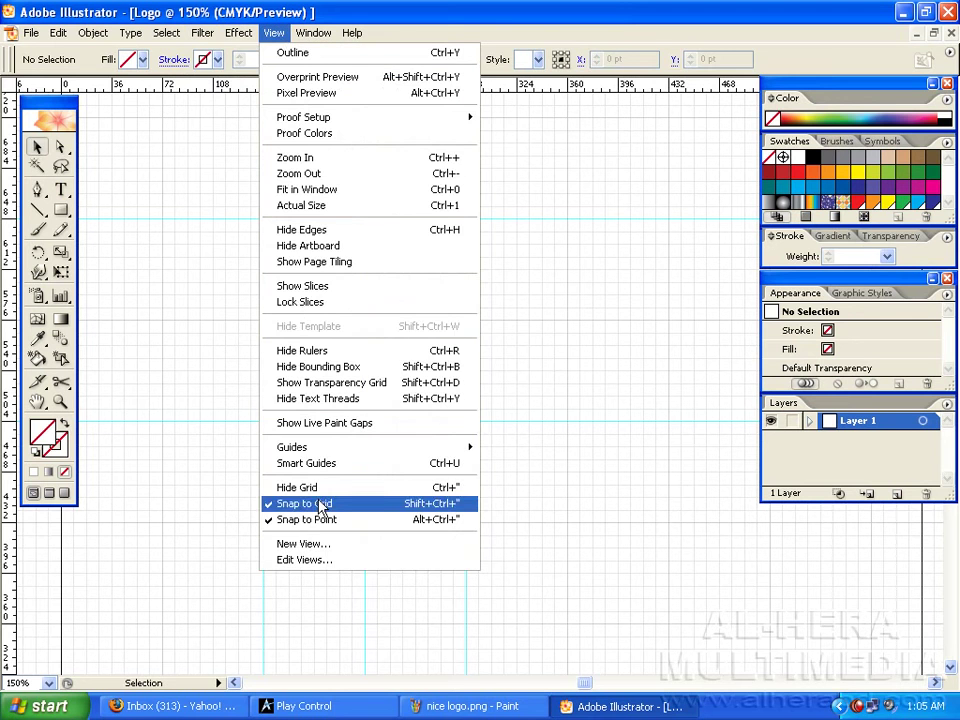
{"action": "left_click", "coordinate": [261, 446]}
{"action": "left_click", "coordinate": [273, 32]}
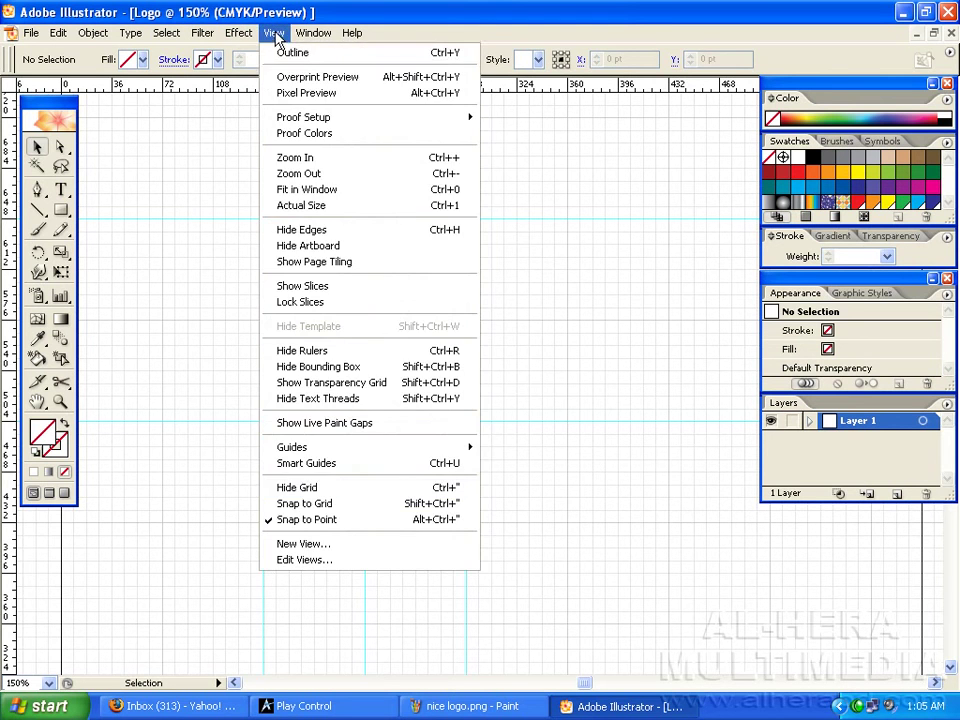
{"action": "left_click", "coordinate": [303, 489]}
{"action": "left_click_drag", "start_coordinate": [335, 311], "coordinate": [341, 317]}
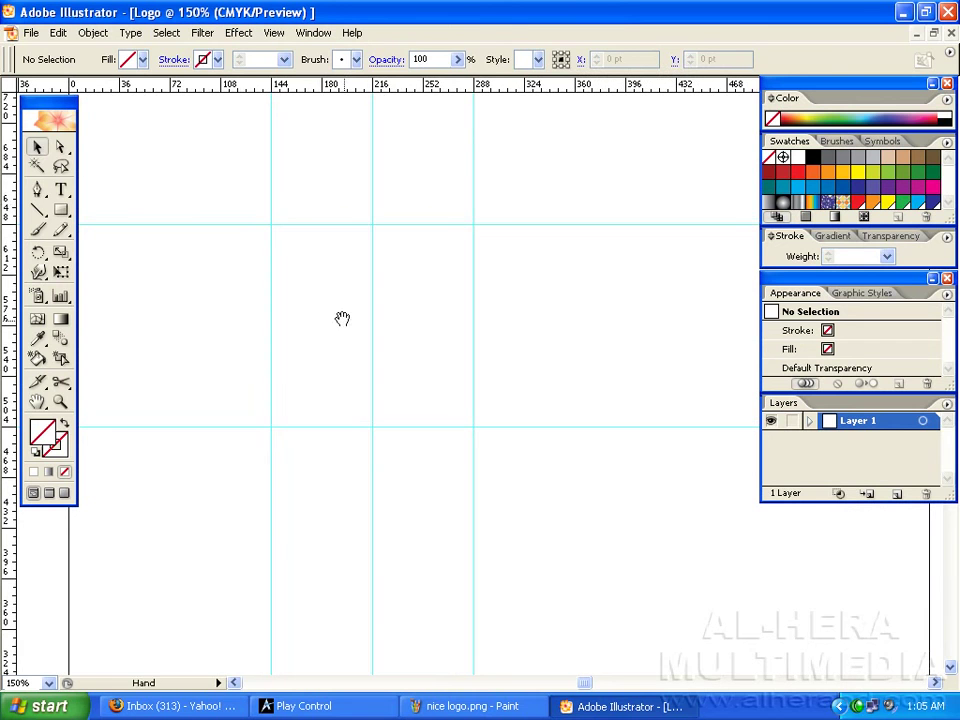
Try a straight Pen segment from the guide intersection at 144, 504 pt to the one at 216, 648 pt, and undo it
{"action": "left_click", "coordinate": [38, 191]}
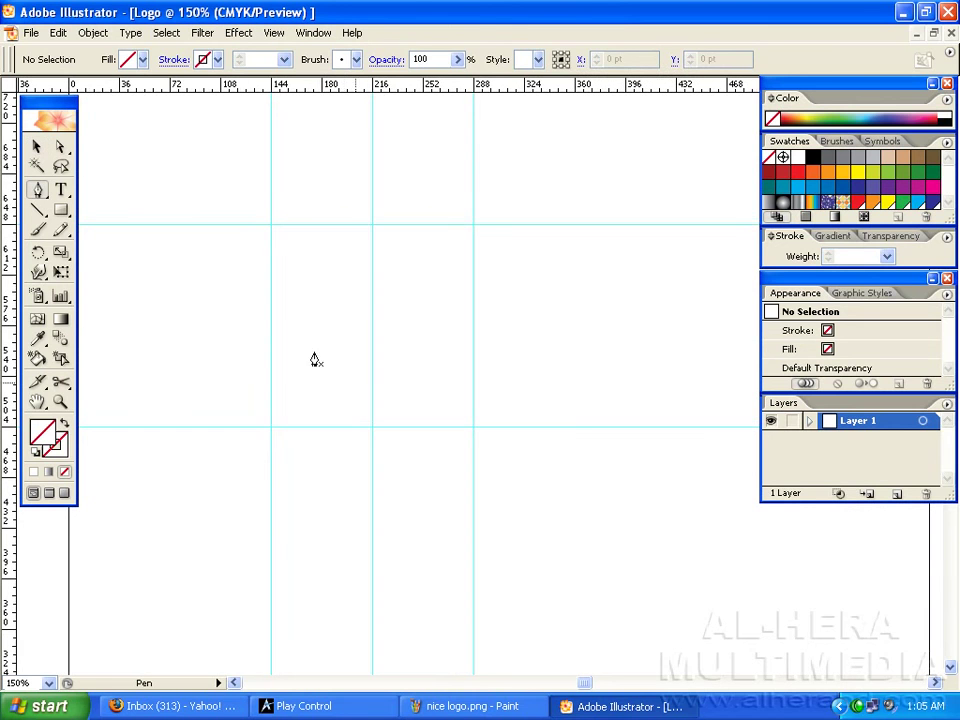
{"action": "left_click", "coordinate": [270, 429]}
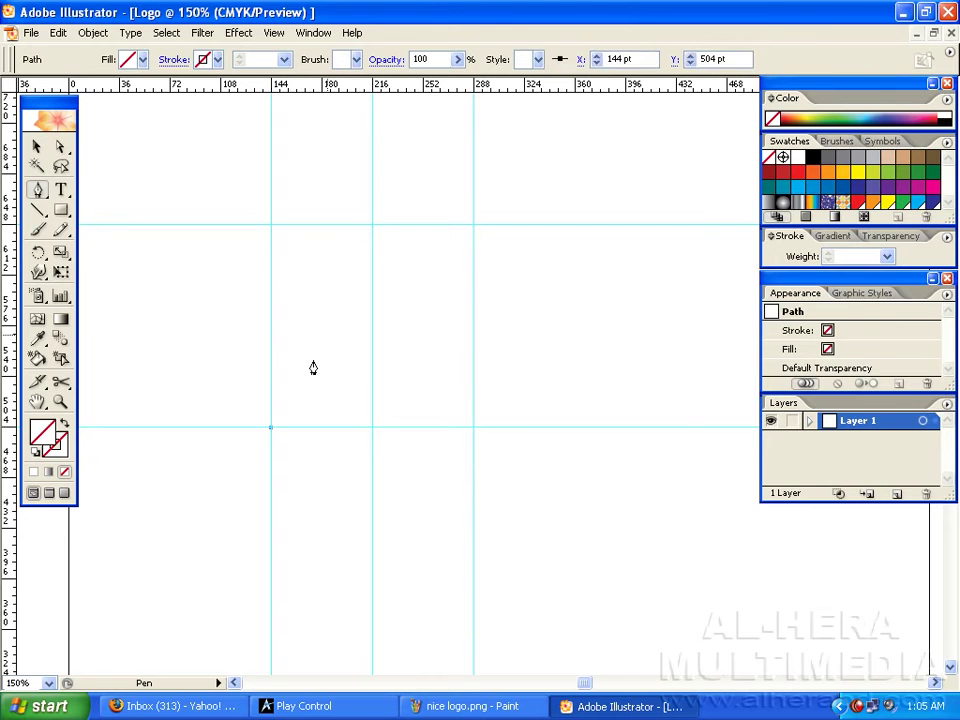
{"action": "key", "text": "ctrl+z"}
{"action": "left_click", "coordinate": [373, 226]}
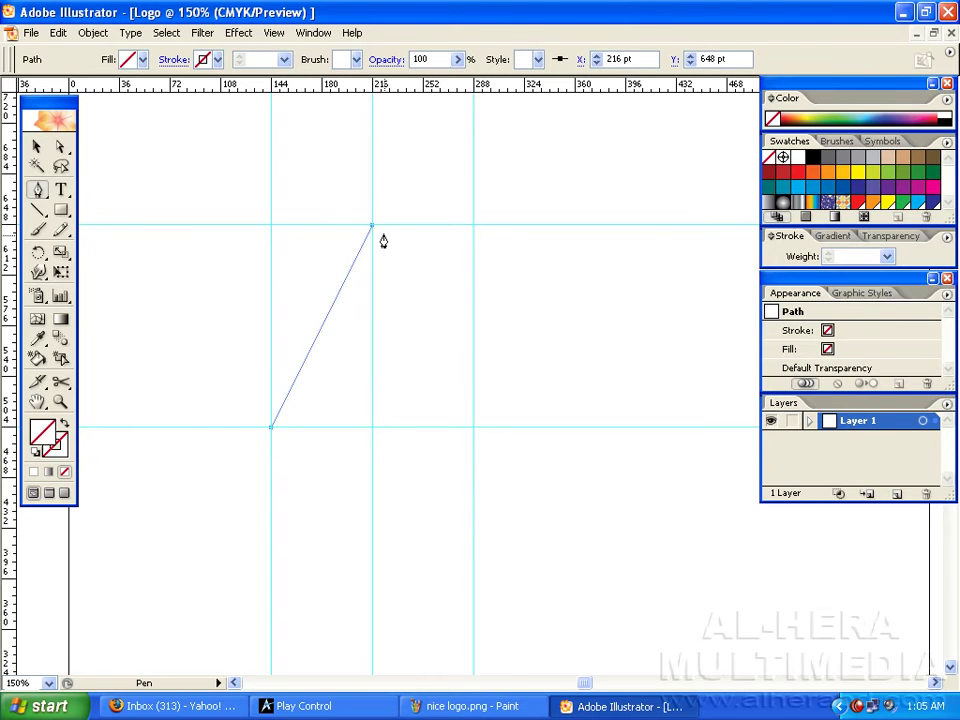
{"action": "key", "text": "ctrl+z"}
{"action": "left_click", "coordinate": [385, 241]}
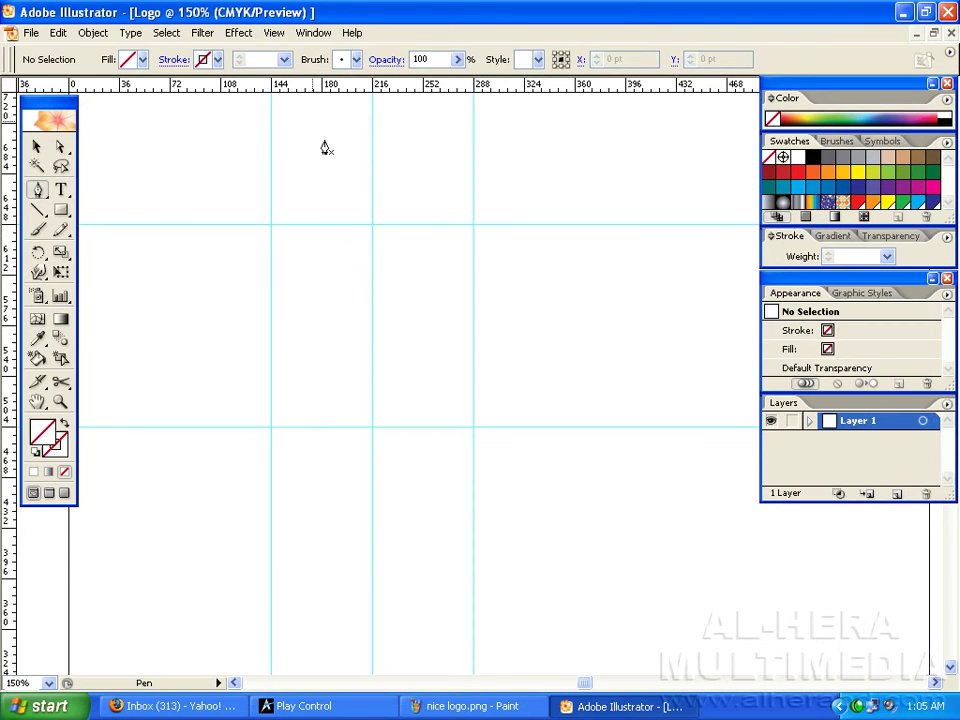
Draw an inverted V with the Pen tool through the guide intersections (144, 504), (216, 648) and (288, 504) pt
{"action": "left_click", "coordinate": [273, 32]}
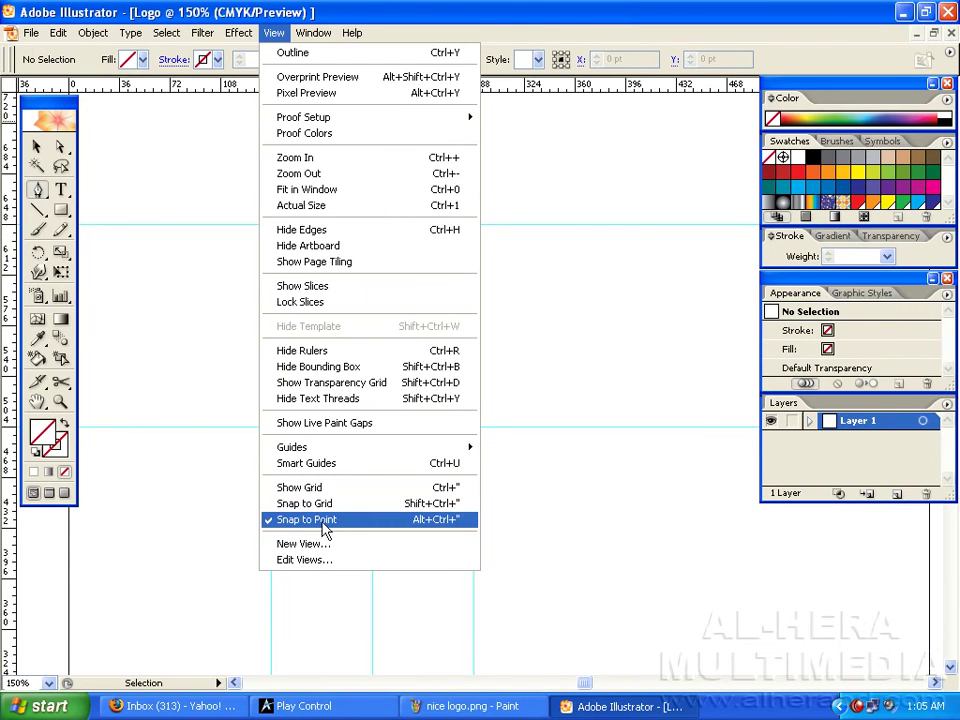
{"action": "left_click", "coordinate": [300, 386]}
{"action": "key", "text": "p"}
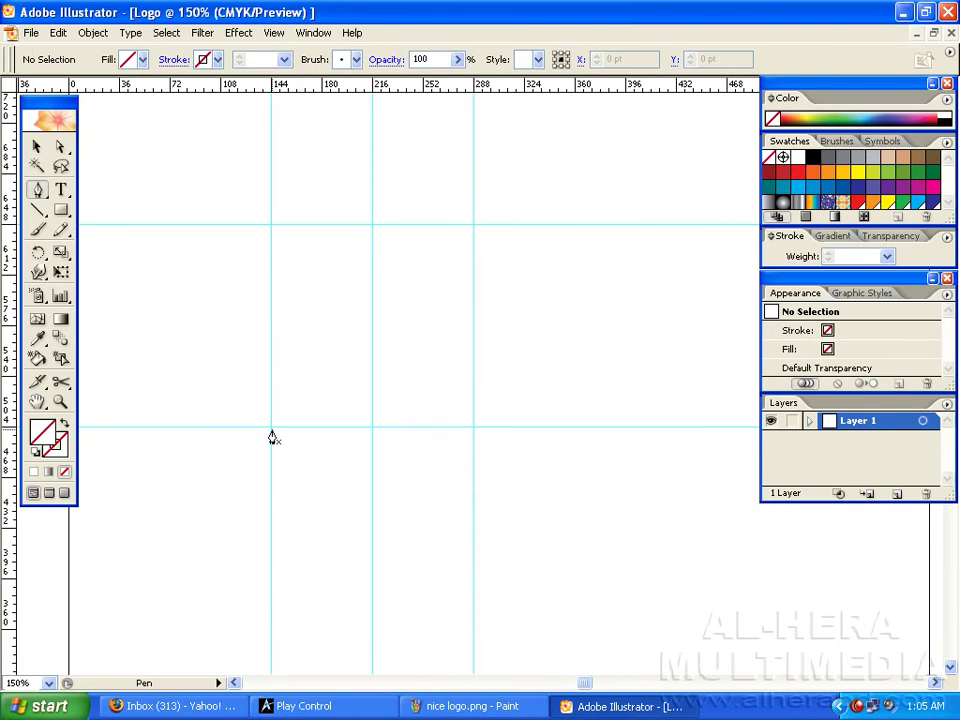
{"action": "left_click", "coordinate": [270, 427]}
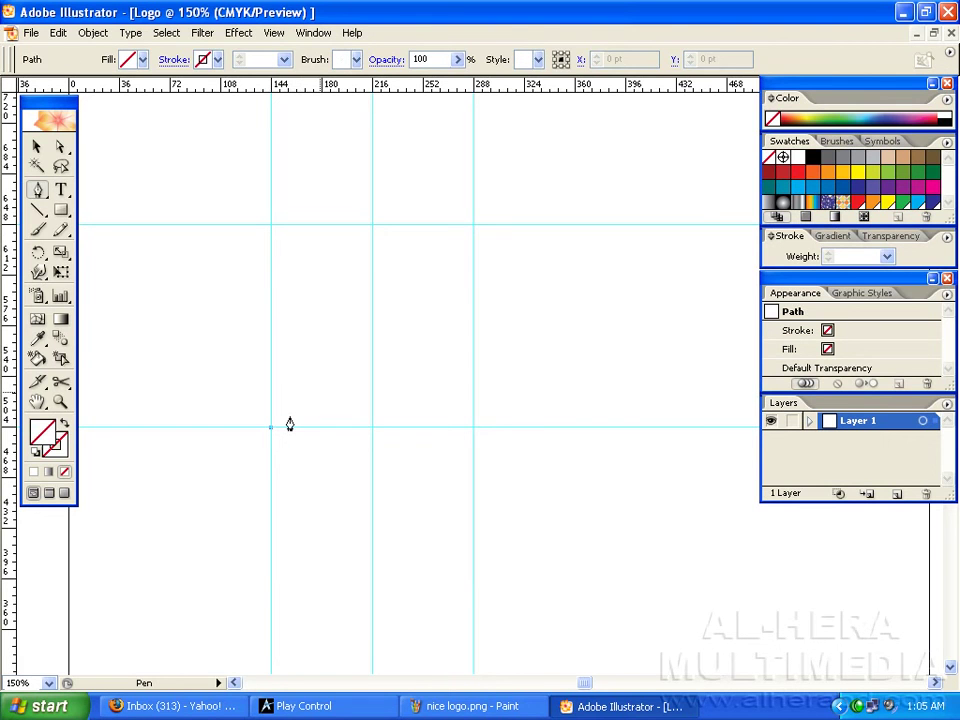
{"action": "left_click", "coordinate": [371, 226]}
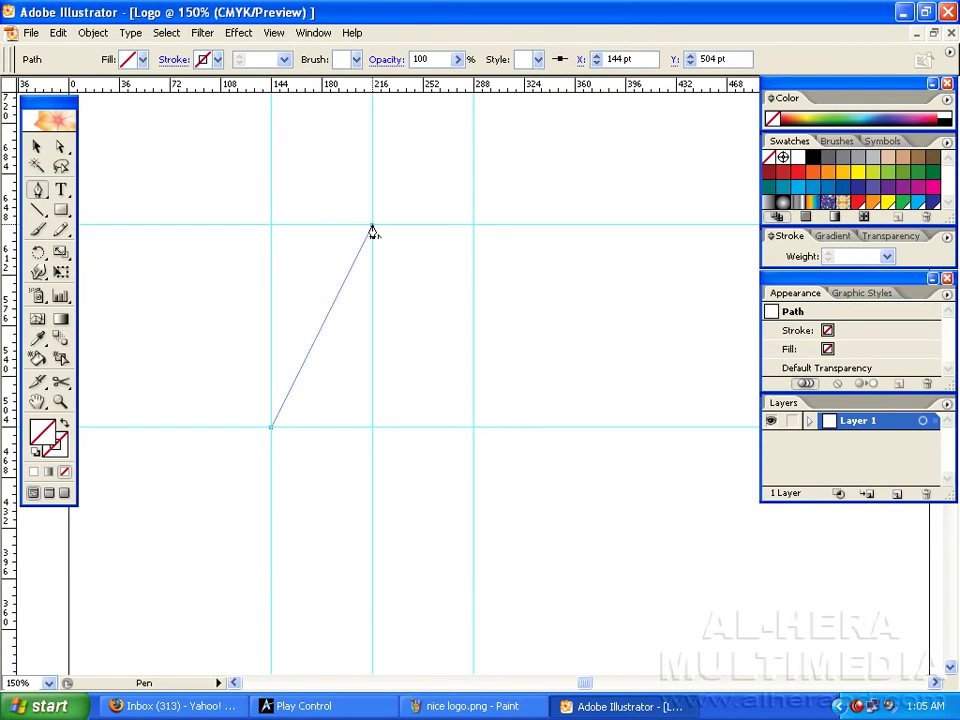
{"action": "left_click", "coordinate": [473, 428]}
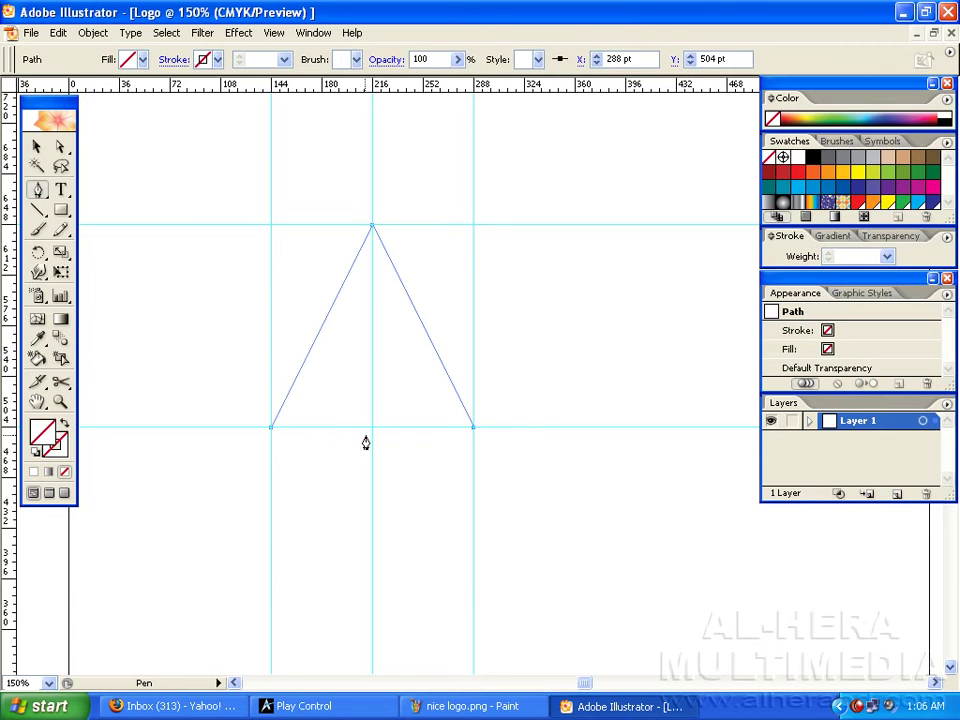
Continue the path through about (271, 504), (216, 603) and (166, 504) pt and close it at its starting point
{"action": "left_click", "coordinate": [449, 428], "text": "shift"}
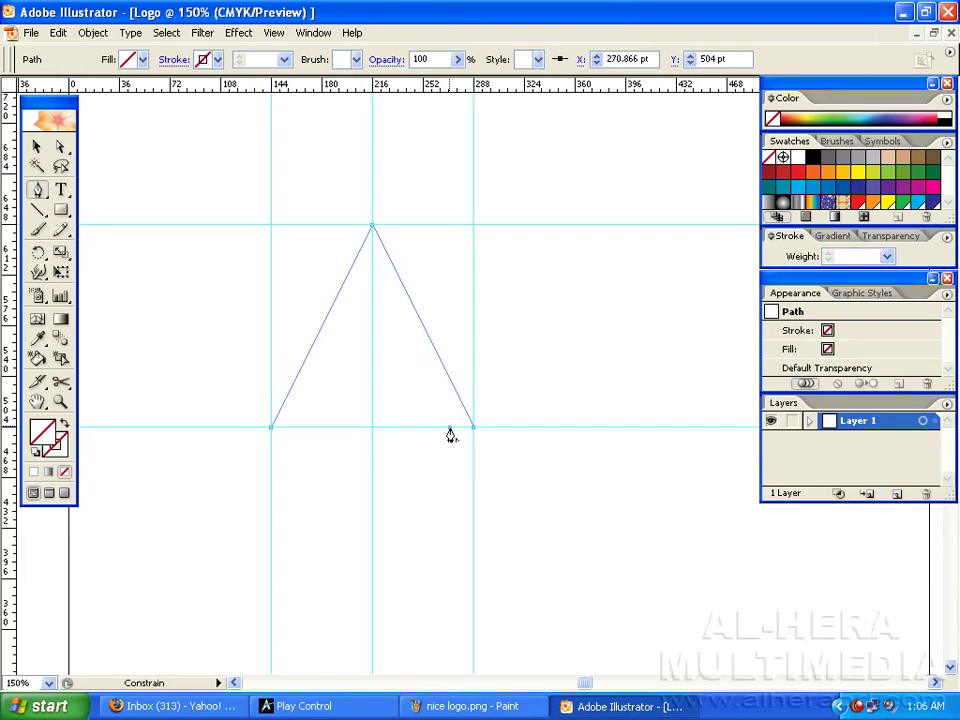
{"action": "left_click", "coordinate": [372, 289]}
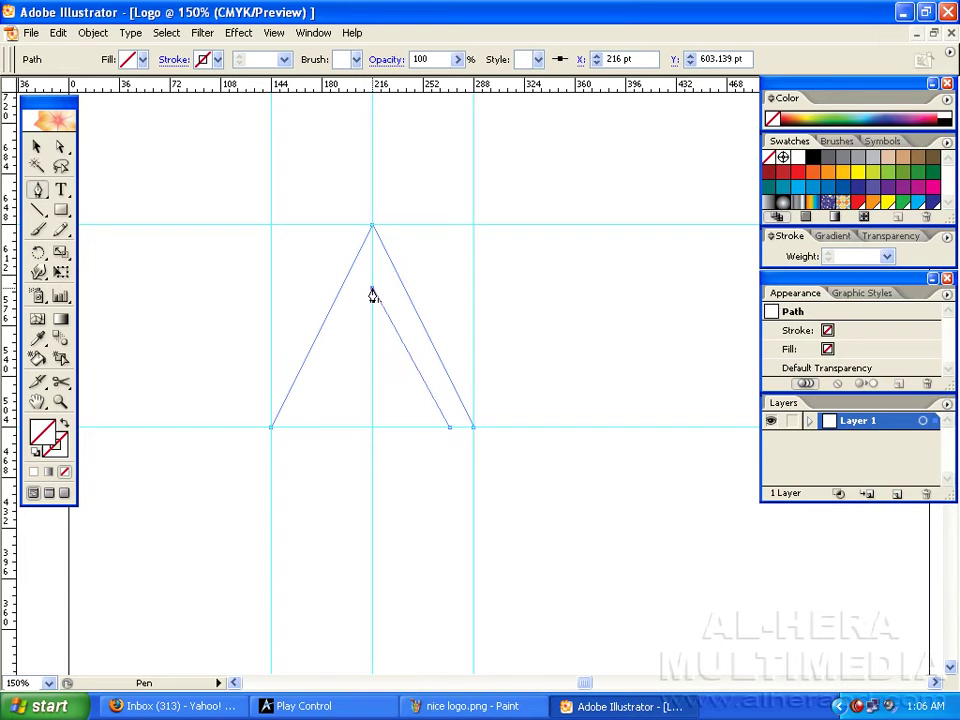
{"action": "left_click", "coordinate": [301, 428]}
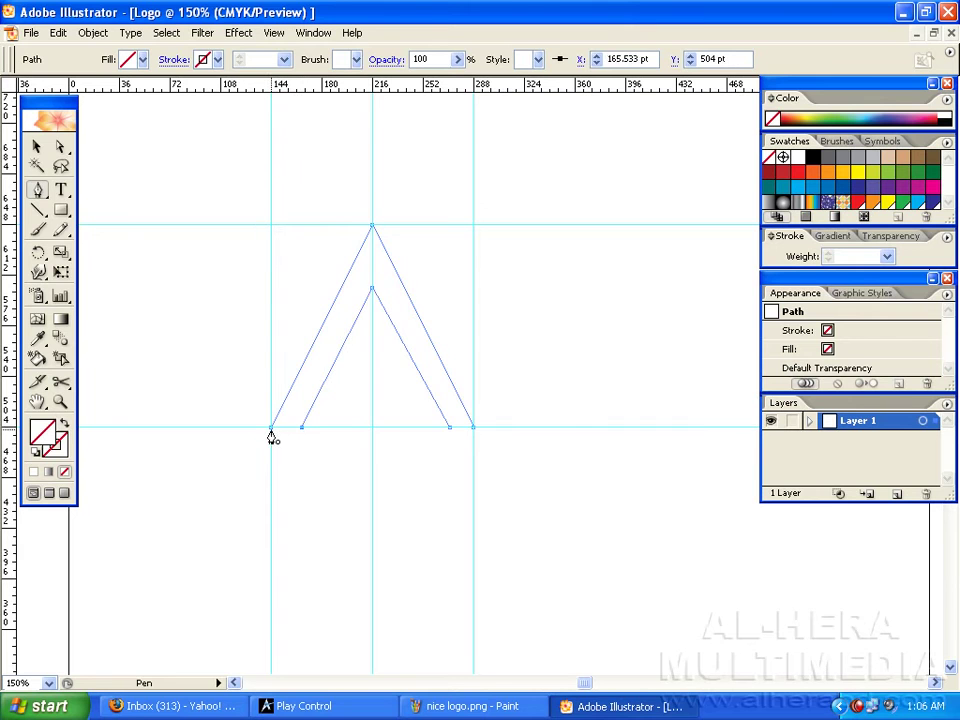
{"action": "left_click", "coordinate": [271, 428]}
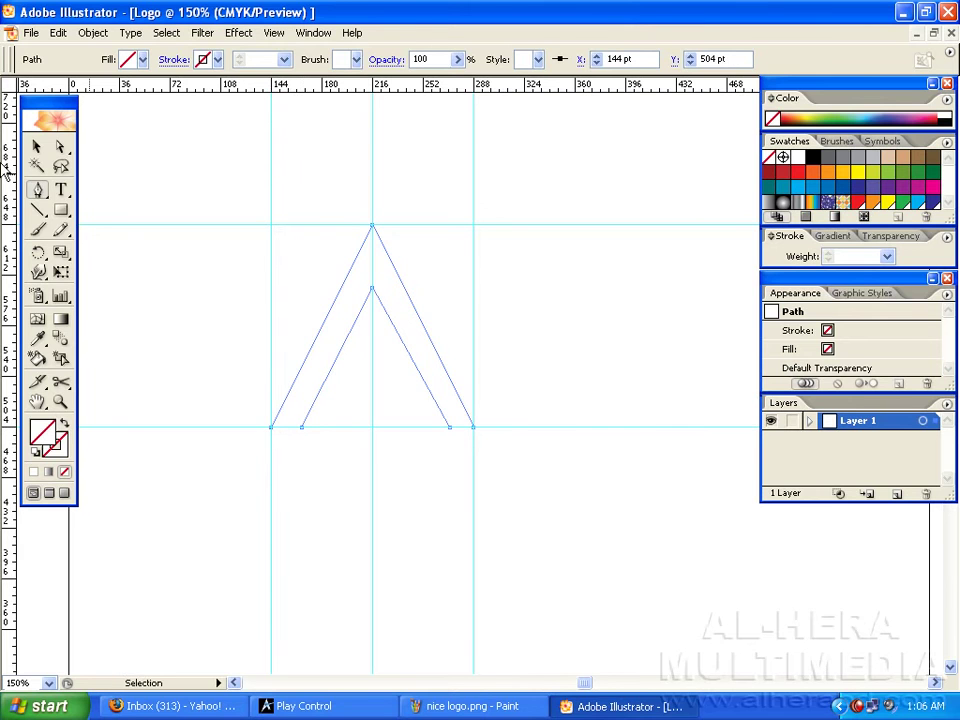
Select only the inner apex anchor of the inverted V and move it up the center guide to 612 pt
{"action": "left_click", "coordinate": [60, 147]}
{"action": "left_click", "coordinate": [384, 288]}
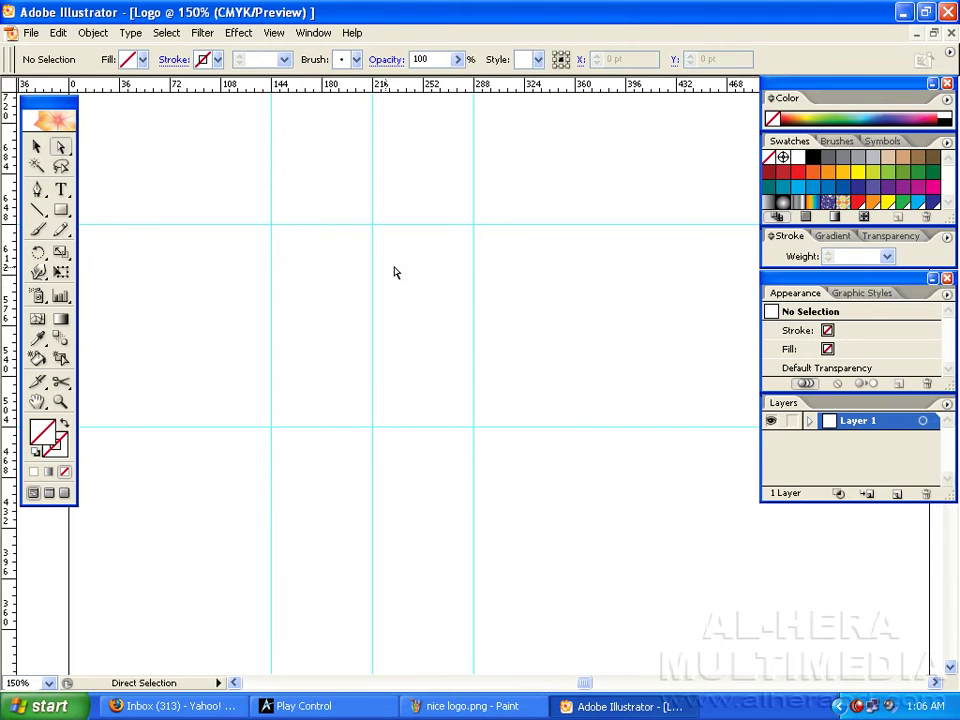
{"action": "left_click_drag", "start_coordinate": [378, 280], "coordinate": [355, 298]}
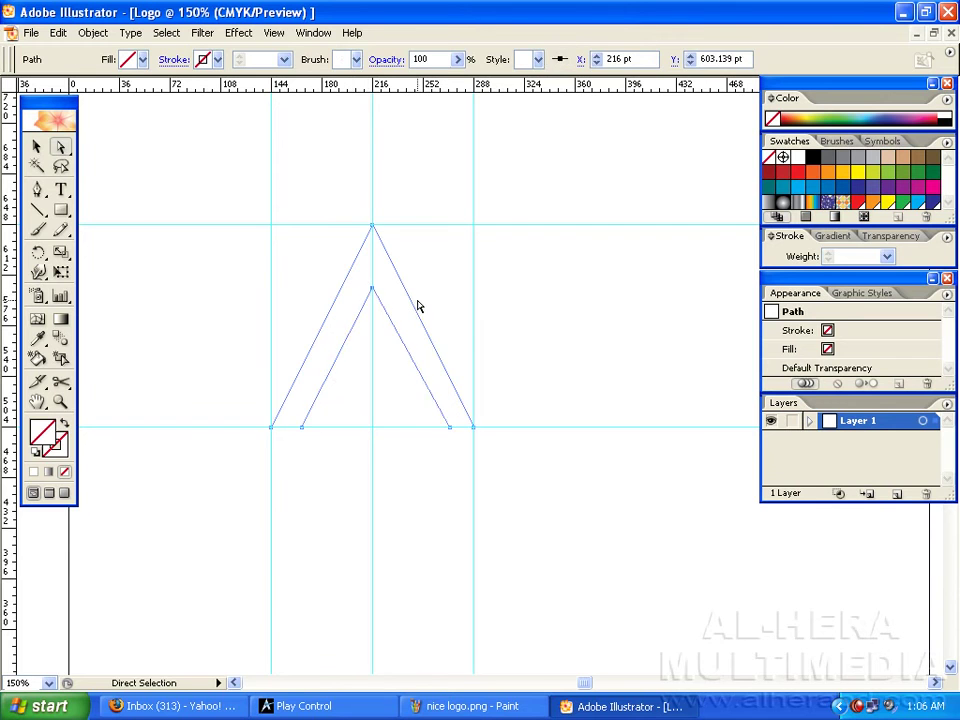
{"action": "key", "text": "Delete"}
{"action": "key", "text": "ctrl+z"}
{"action": "key", "text": "ctrl+z"}
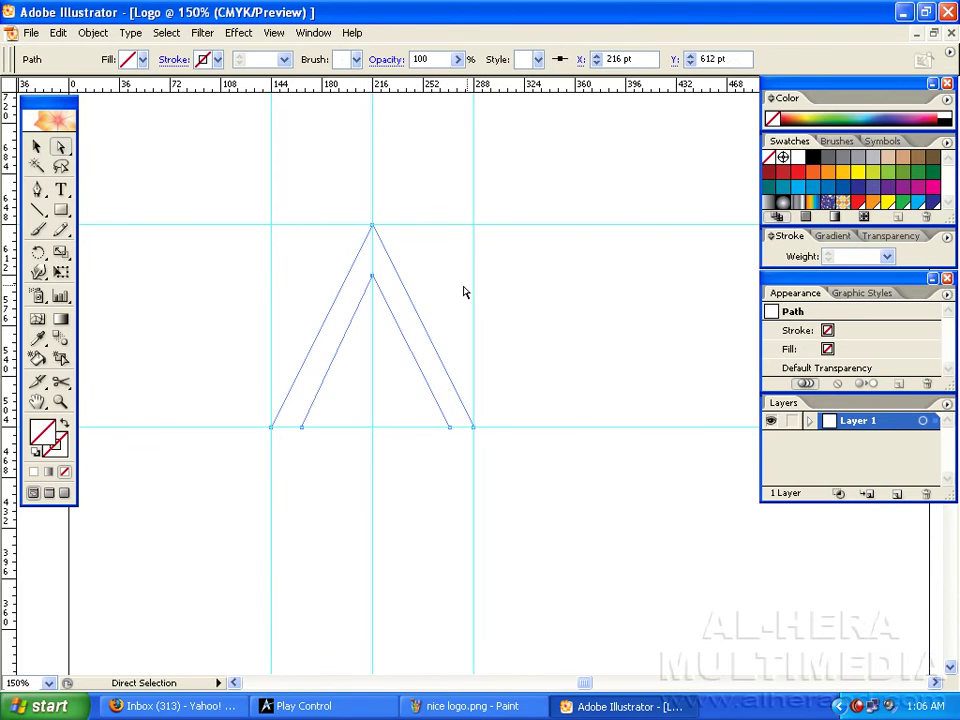
Show the grid and nudge the inner apex anchor down to 603 pt
{"action": "key", "text": "ctrl+plus"}
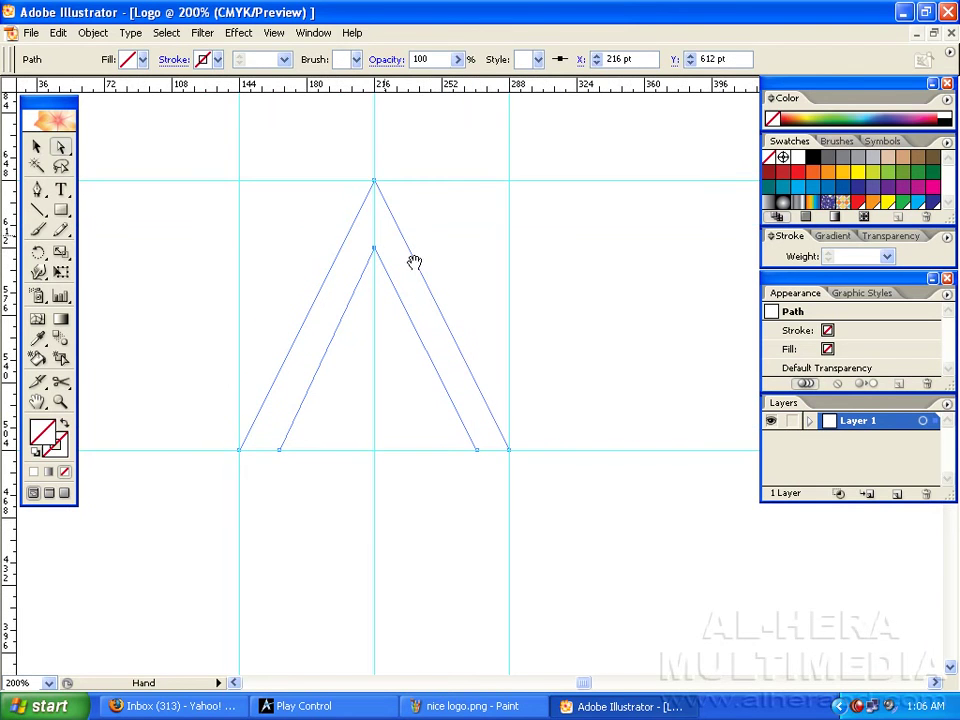
{"action": "left_click_drag", "start_coordinate": [414, 249], "coordinate": [437, 277]}
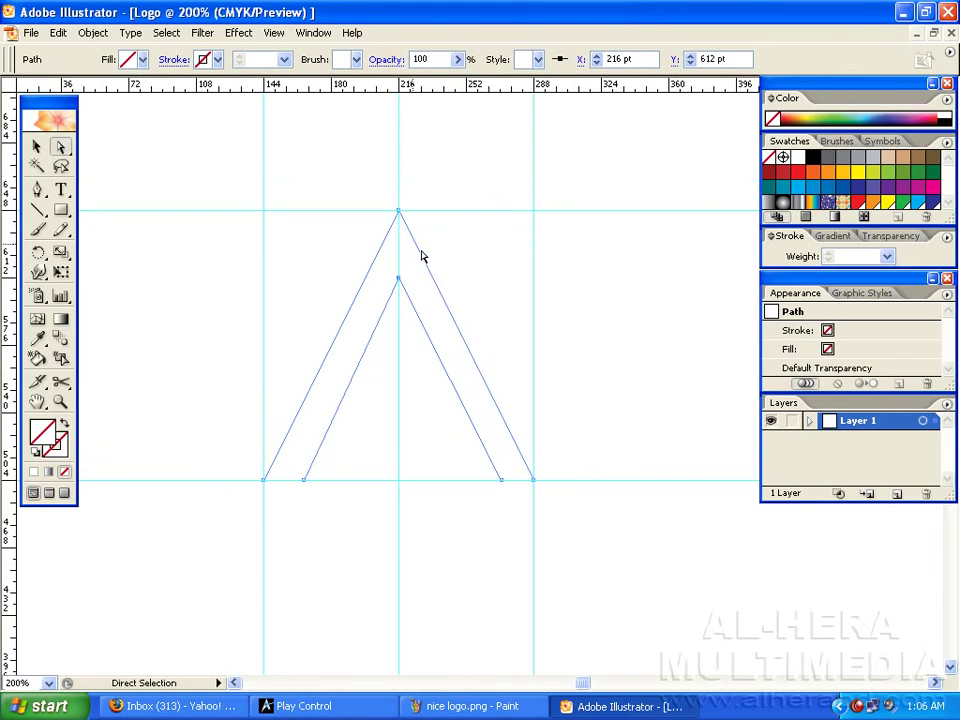
{"action": "left_click", "coordinate": [278, 34]}
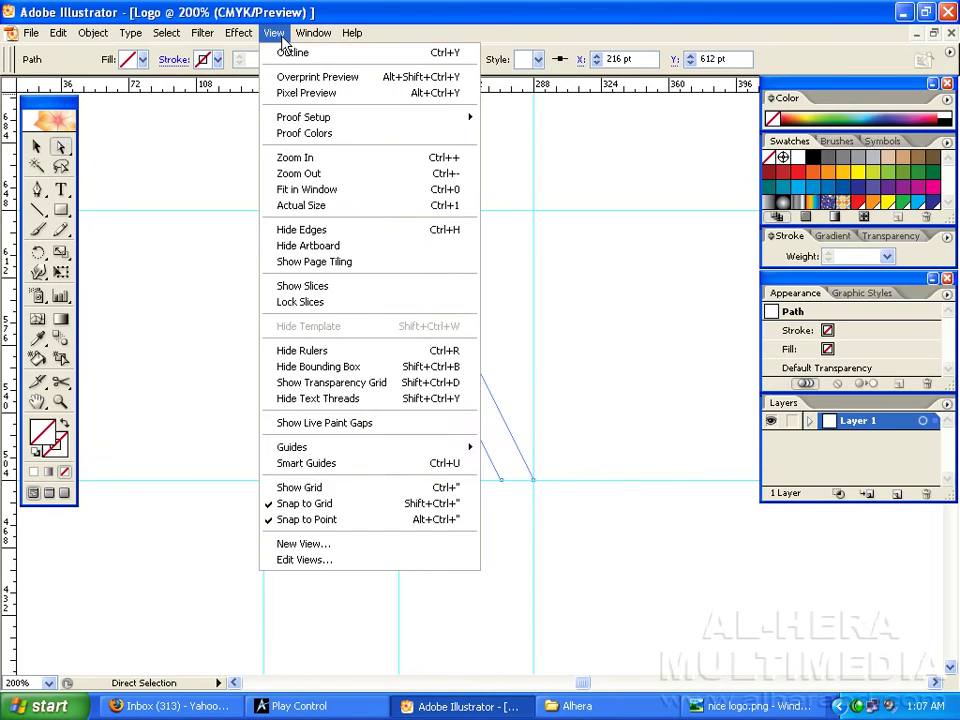
{"action": "left_click", "coordinate": [320, 489]}
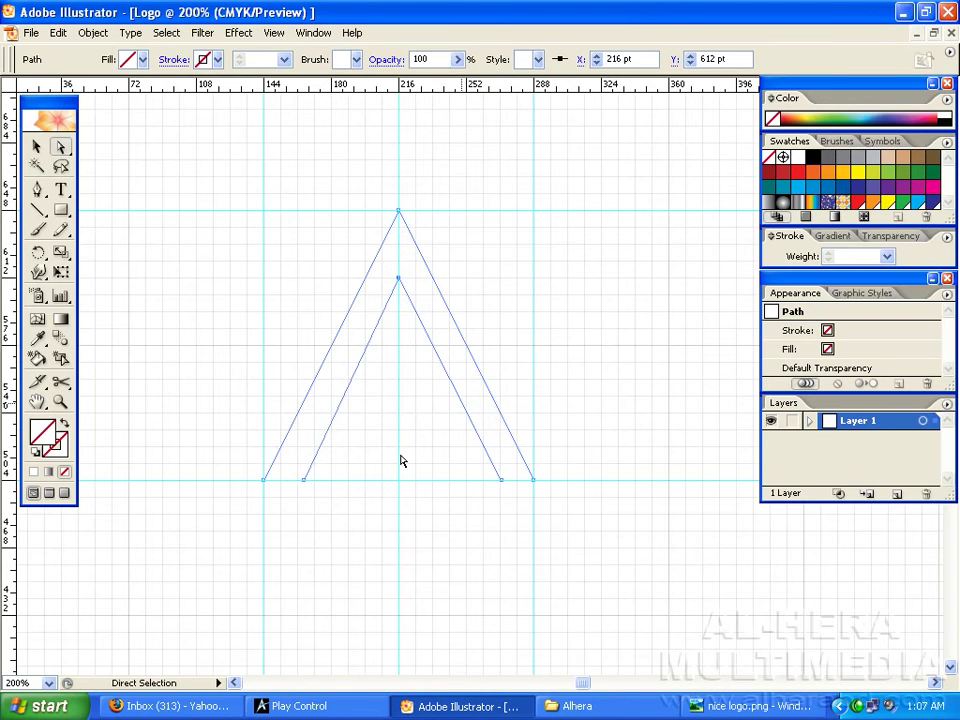
{"action": "key", "text": "ctrl+plus"}
{"action": "left_click_drag", "start_coordinate": [411, 242], "coordinate": [445, 267]}
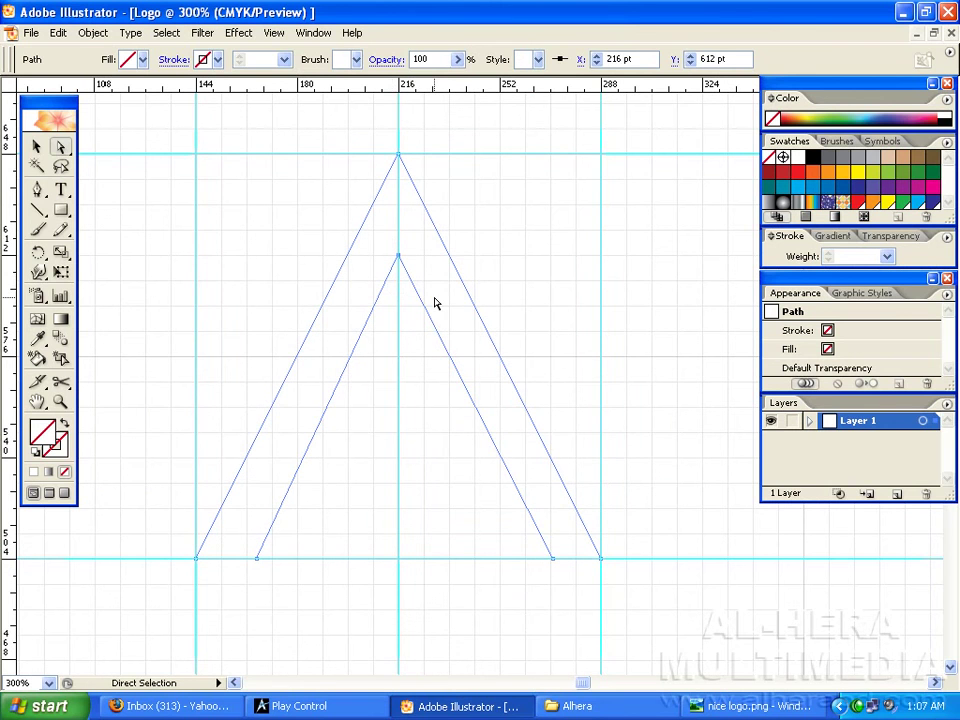
{"action": "key", "text": "Down"}
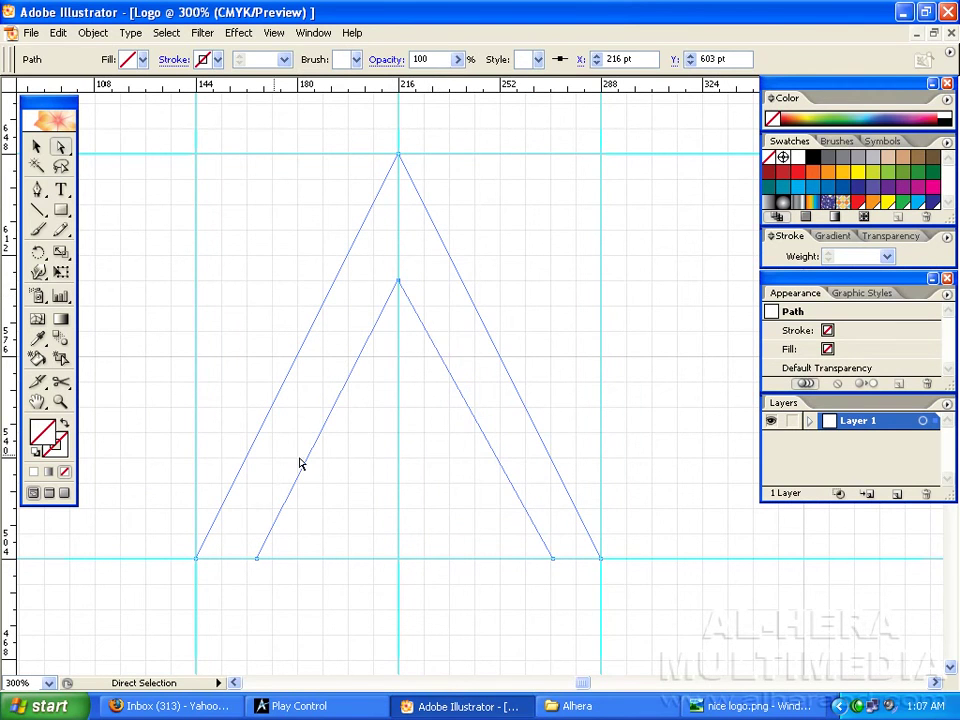
Move the inverted V's two inner base anchors inward along the baseline guide to about 171 pt and 261 pt
{"action": "left_click_drag", "start_coordinate": [246, 542], "coordinate": [294, 603]}
{"action": "key", "text": "Right"}
{"action": "left_click_drag", "start_coordinate": [574, 540], "coordinate": [549, 566]}
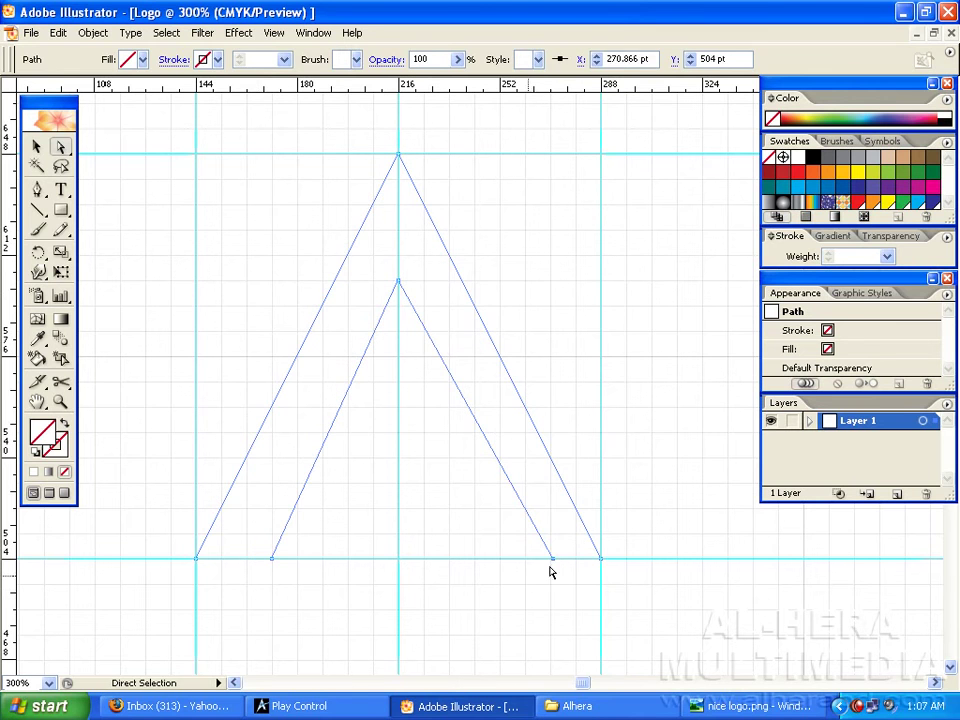
{"action": "key", "text": "Left"}
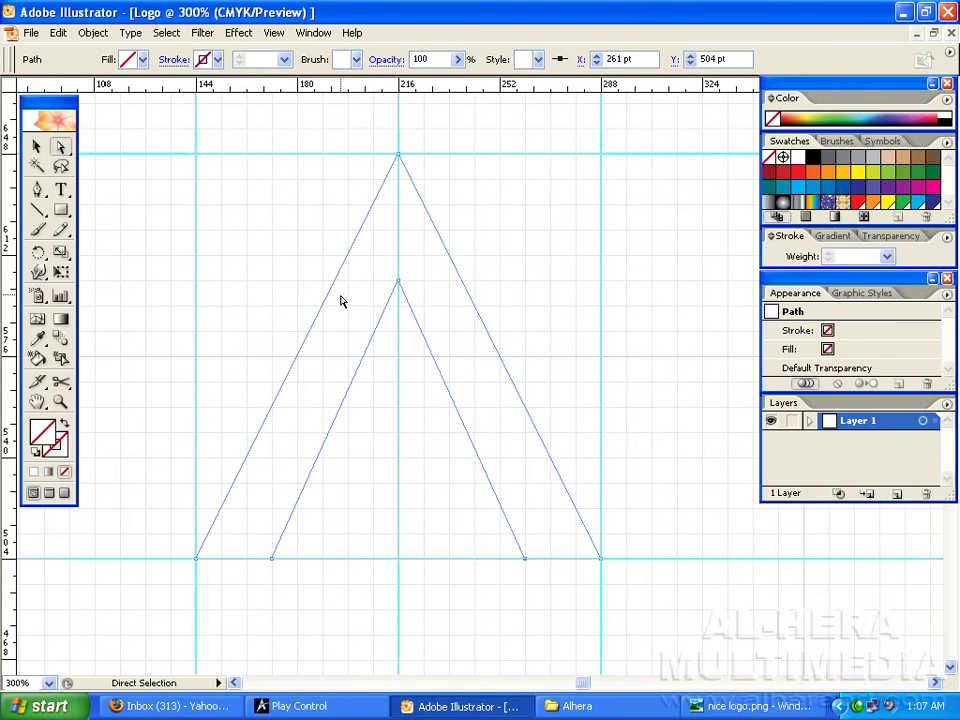
Apply a black 1 pt stroke with no fill to the inverted V and deselect it
{"action": "key", "text": "v"}
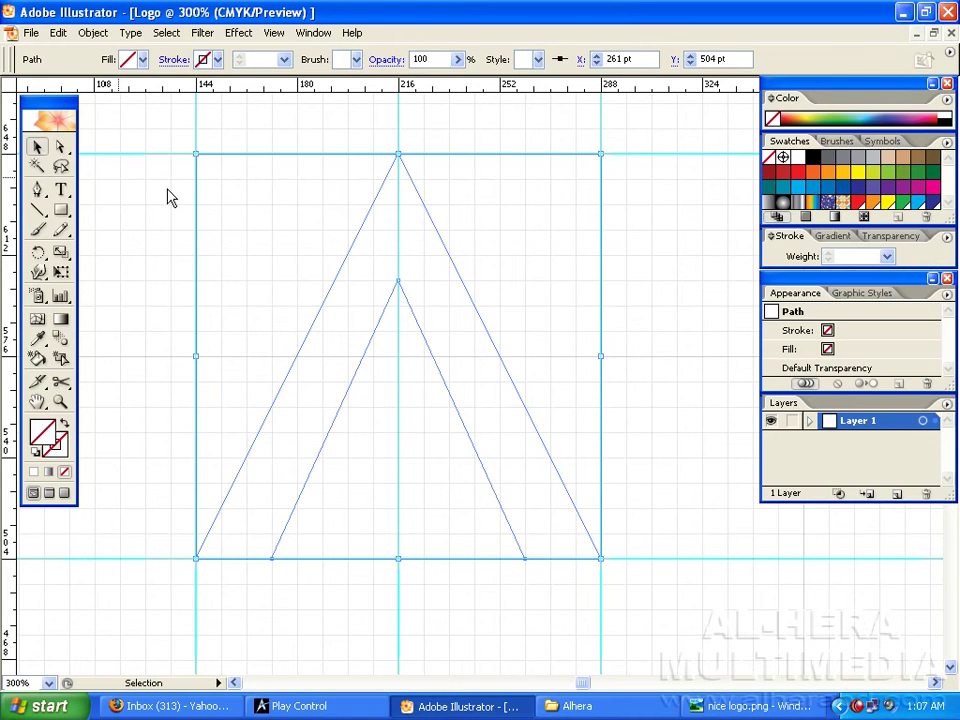
{"action": "left_click", "coordinate": [143, 59]}
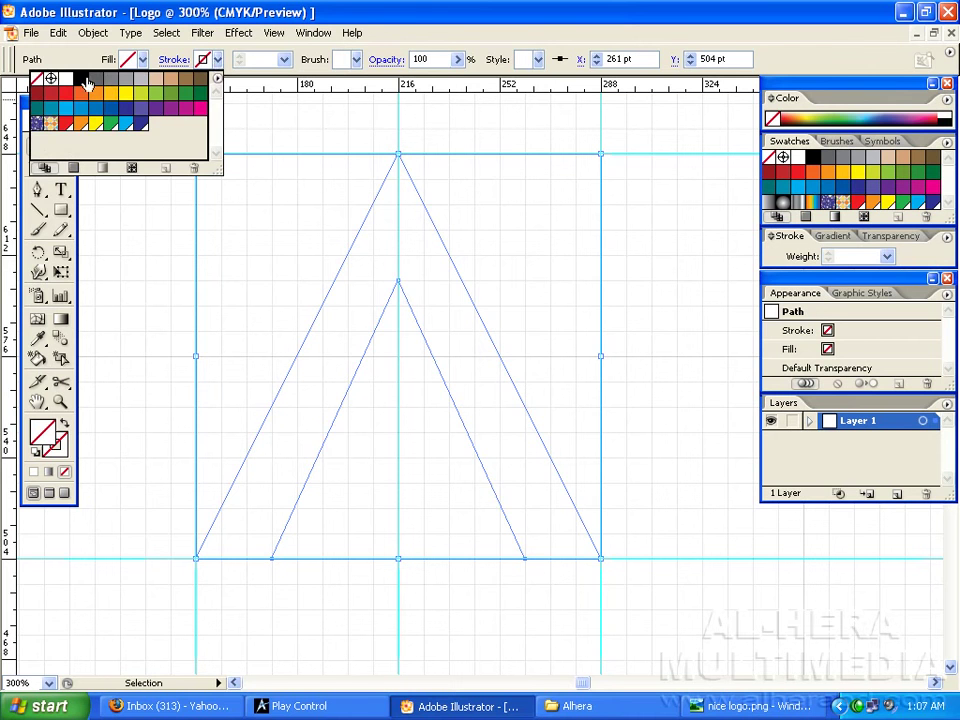
{"action": "left_click", "coordinate": [83, 80]}
{"action": "left_click", "coordinate": [660, 221]}
{"action": "left_click", "coordinate": [660, 221]}
{"action": "key", "text": "space"}
{"action": "left_click_drag", "start_coordinate": [497, 319], "coordinate": [474, 300]}
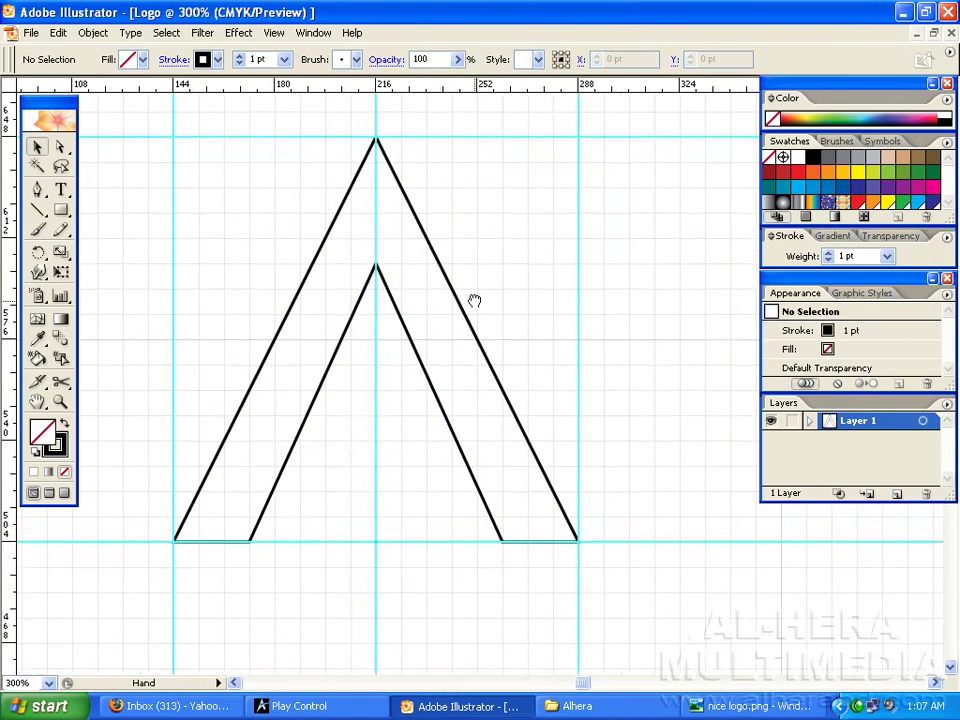
{"action": "left_click_drag", "start_coordinate": [456, 231], "coordinate": [429, 281]}
{"action": "left_click", "coordinate": [142, 62]}
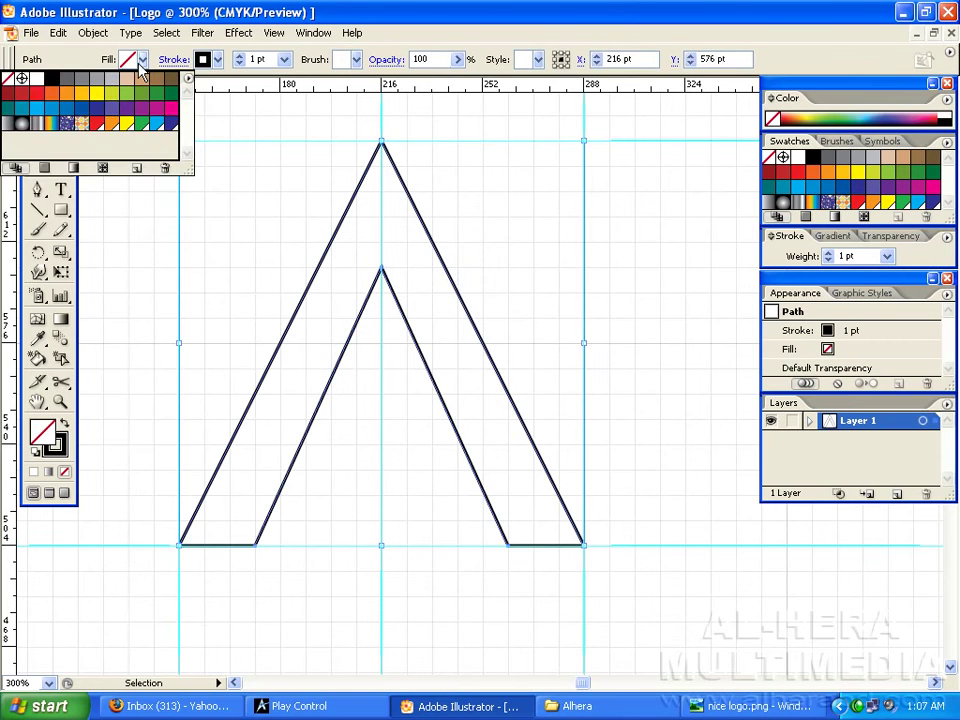
{"action": "left_click", "coordinate": [190, 14]}
{"action": "left_click", "coordinate": [652, 217]}
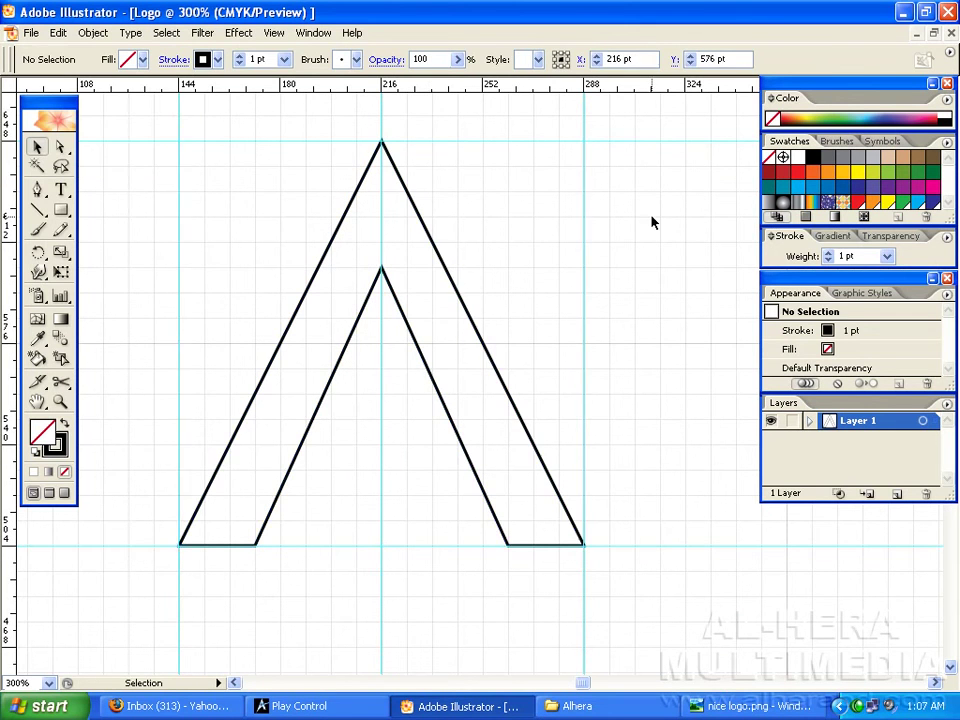
{"action": "key", "text": "space"}
{"action": "left_click_drag", "start_coordinate": [439, 300], "coordinate": [456, 300]}
{"action": "left_click_drag", "start_coordinate": [504, 257], "coordinate": [494, 264]}
{"action": "key", "text": "ctrl+minus"}
{"action": "key", "text": "ctrl+plus"}
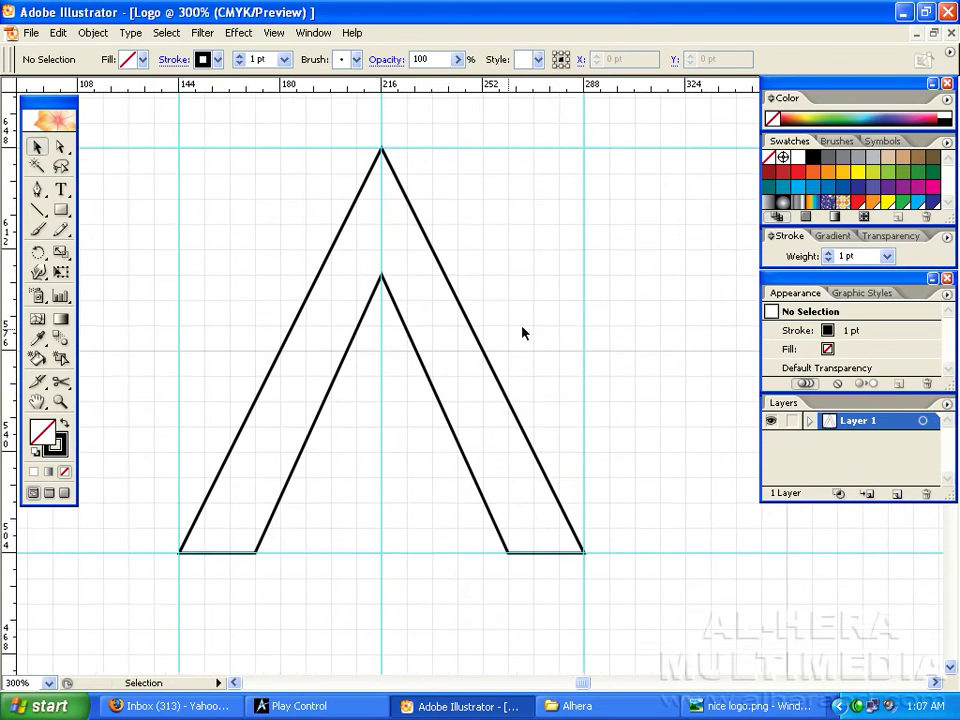
{"action": "left_click_drag", "start_coordinate": [522, 333], "coordinate": [523, 328]}
Consult the reference image nice logo.png and draw an ellipse about 126 by 108 pt, centered at (216, 585) pt over the inverted V
{"action": "key", "text": "alt+Tab"}
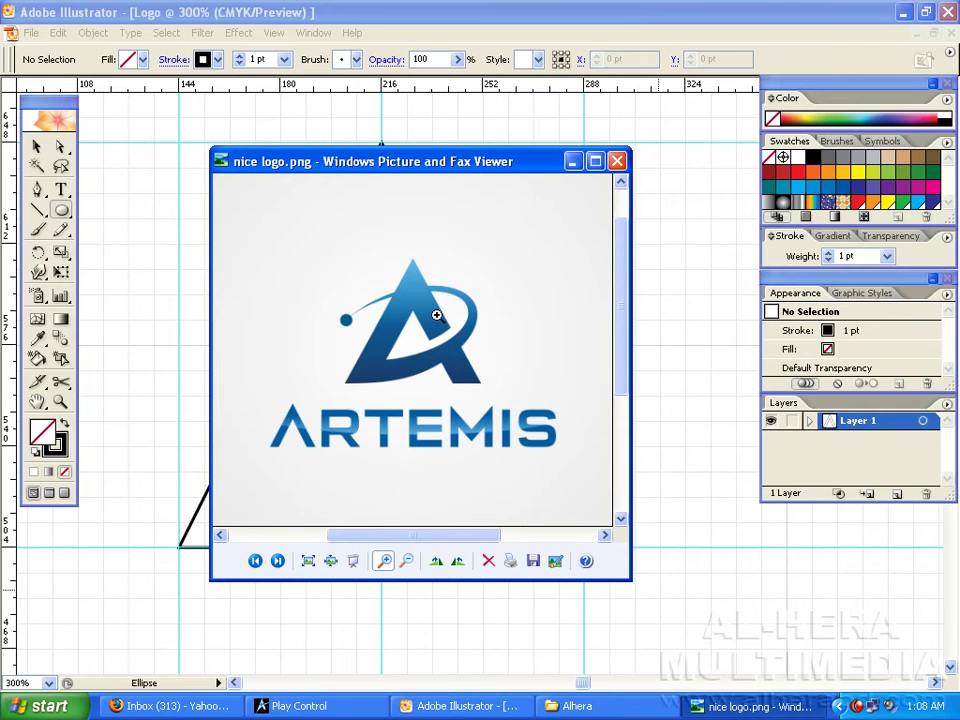
{"action": "left_click", "coordinate": [573, 161]}
{"action": "key", "text": "v"}
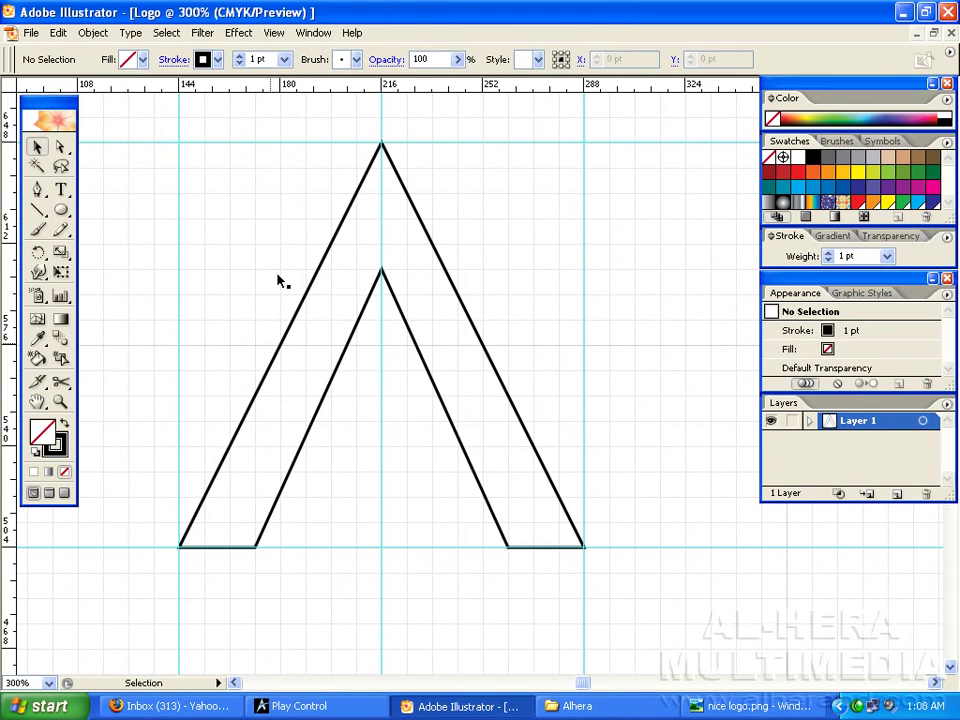
{"action": "left_click", "coordinate": [62, 211]}
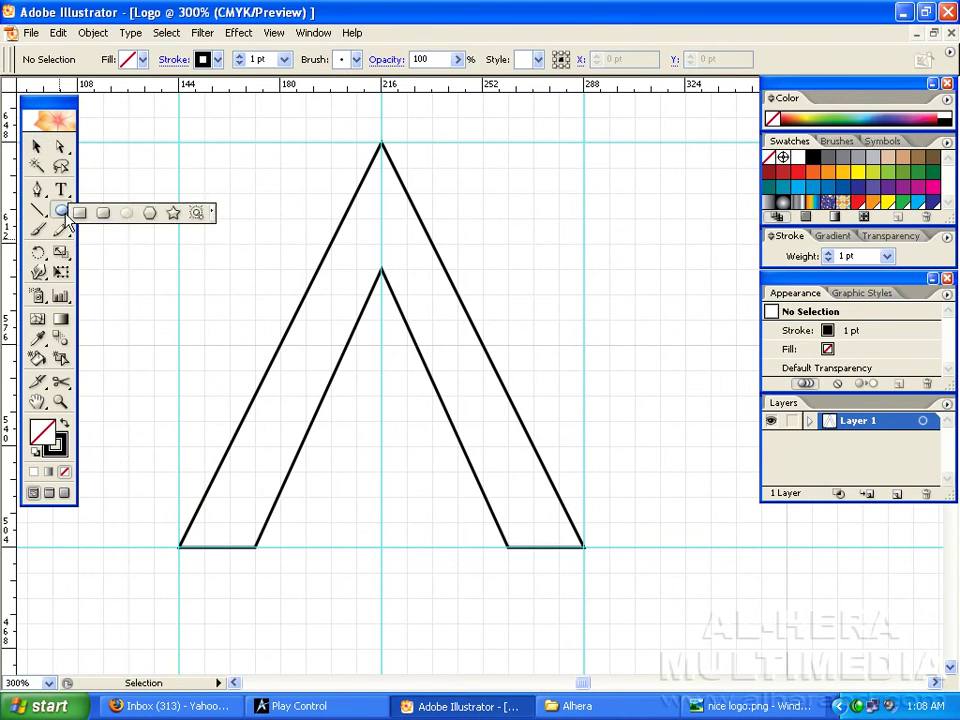
{"action": "left_click", "coordinate": [63, 212]}
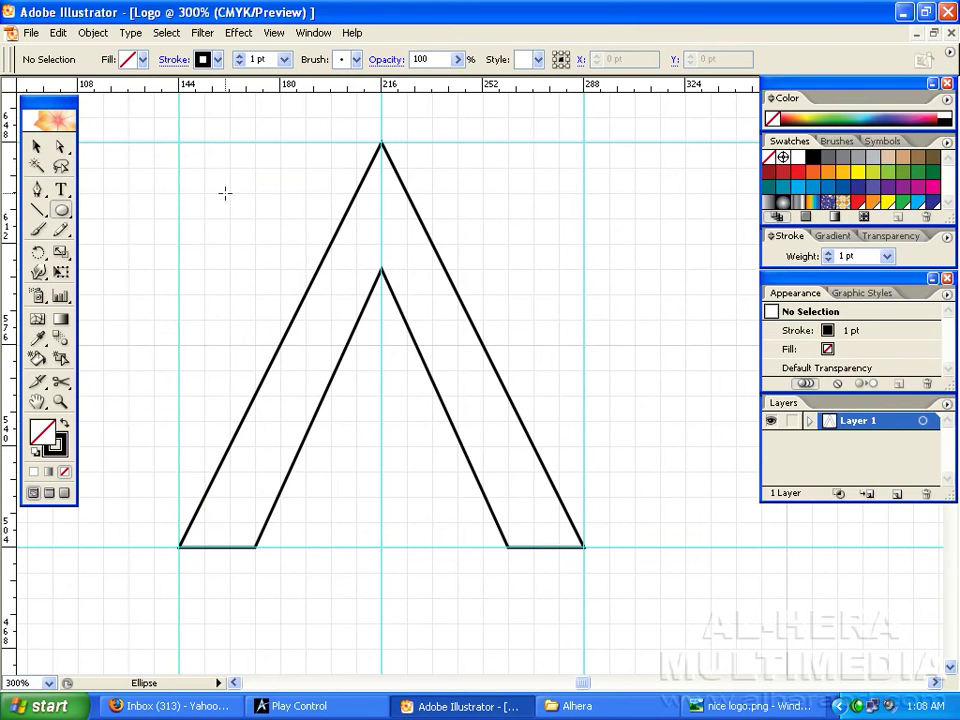
{"action": "left_click_drag", "start_coordinate": [210, 173], "coordinate": [569, 472]}
Resize the ellipse to span the outer vertical guides at about 116 pt tall and center it at (216, 572) pt
{"action": "key", "text": "v"}
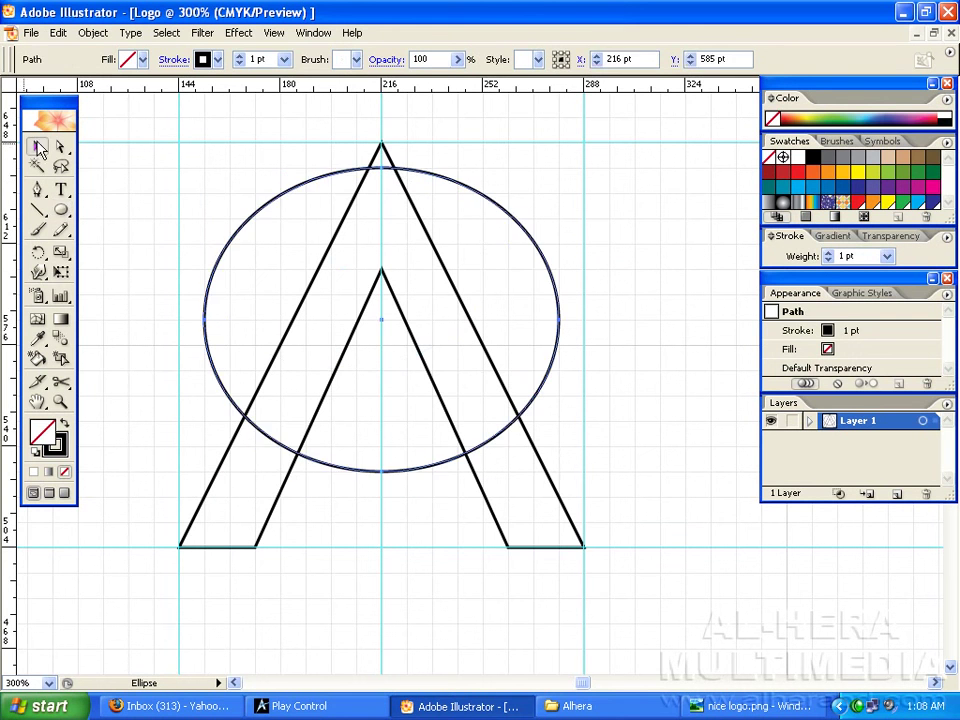
{"action": "left_click_drag", "start_coordinate": [204, 320], "coordinate": [179, 320]}
{"action": "left_click_drag", "start_coordinate": [560, 322], "coordinate": [584, 320]}
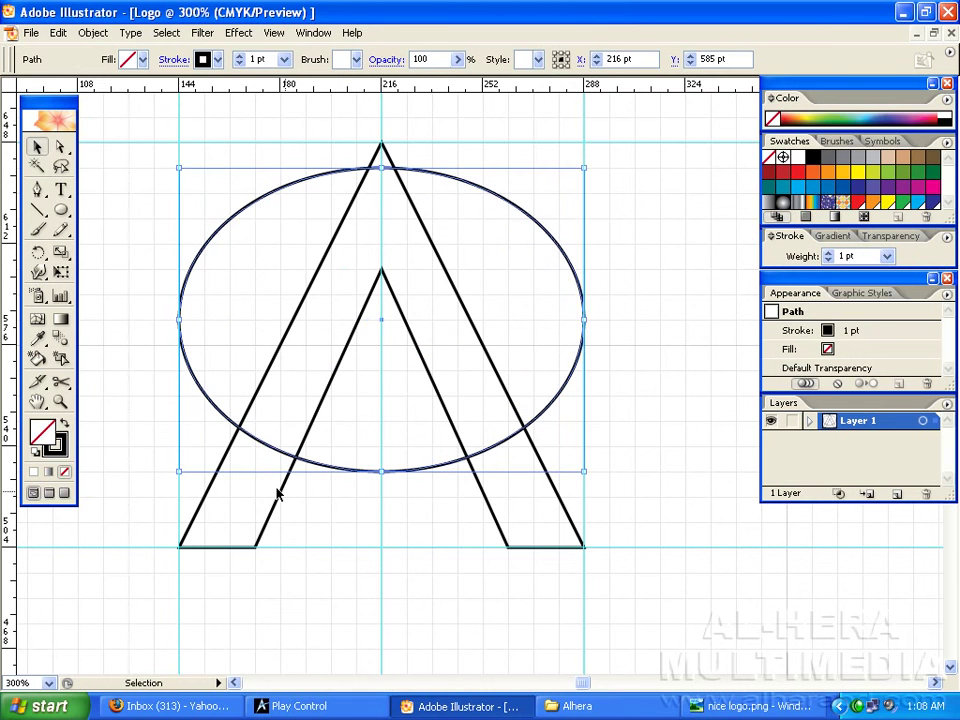
{"action": "left_click_drag", "start_coordinate": [381, 470], "coordinate": [380, 494]}
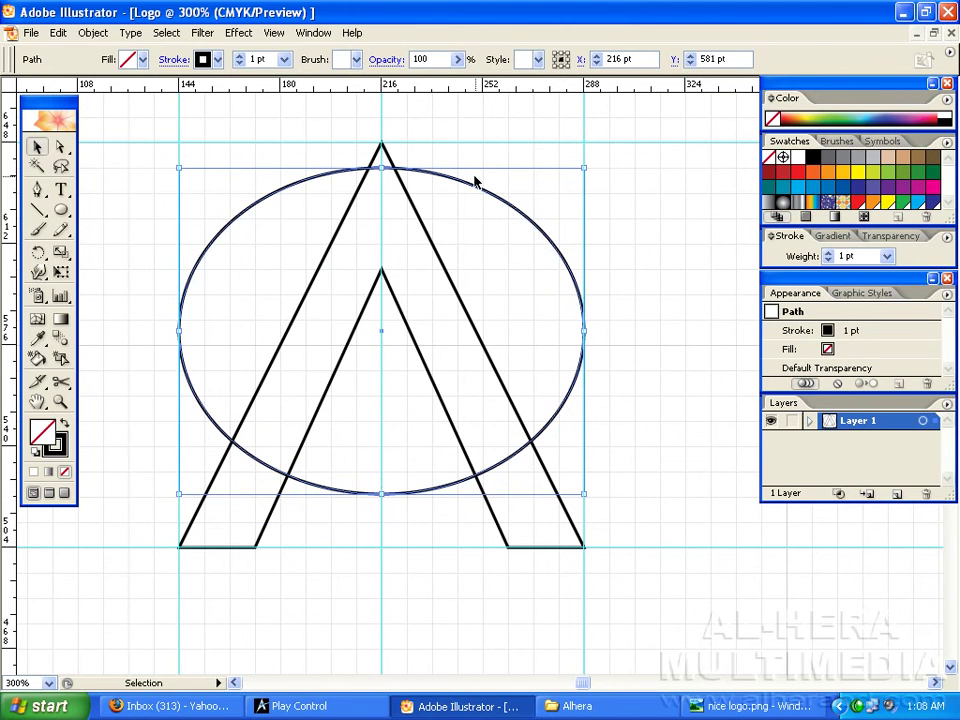
{"action": "mouse_move", "coordinate": [474, 184]}
{"action": "left_mouse_down"}
{"action": "mouse_move", "coordinate": [441, 223]}
{"action": "mouse_move", "coordinate": [474, 208]}
{"action": "left_mouse_up"}
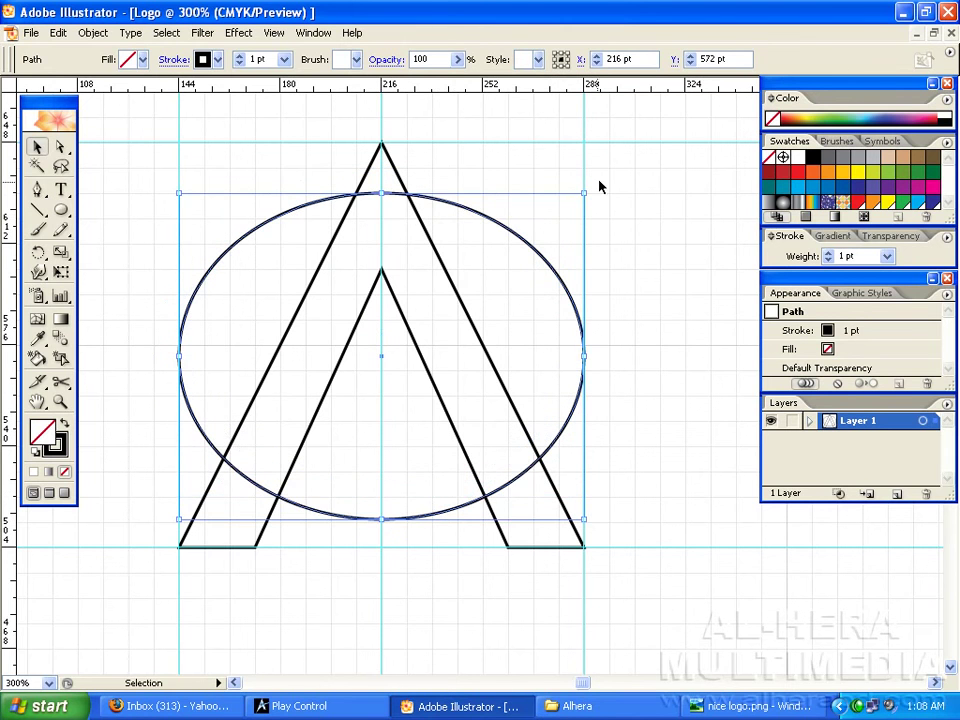
Tilt the ellipse about 25° counterclockwise, shift it left over the inverted V and reshape it to about 175 by 105 pt
{"action": "left_click_drag", "start_coordinate": [590, 188], "coordinate": [498, 101]}
{"action": "left_click_drag", "start_coordinate": [484, 195], "coordinate": [392, 219]}
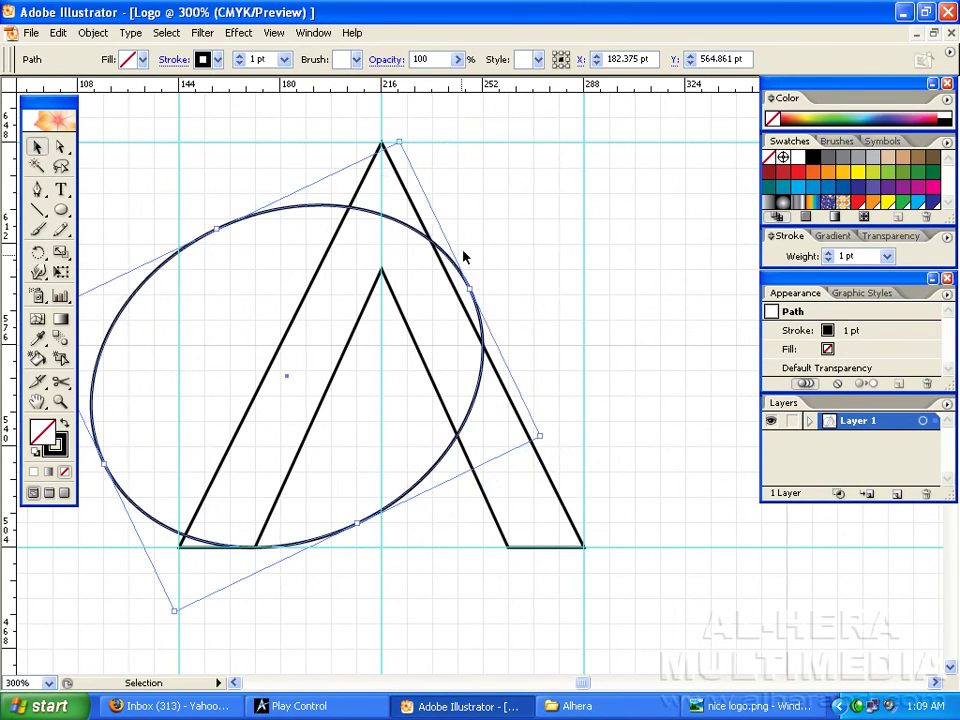
{"action": "left_click_drag", "start_coordinate": [470, 286], "coordinate": [566, 243]}
{"action": "left_click_drag", "start_coordinate": [257, 208], "coordinate": [260, 232]}
{"action": "left_click_drag", "start_coordinate": [561, 261], "coordinate": [568, 260]}
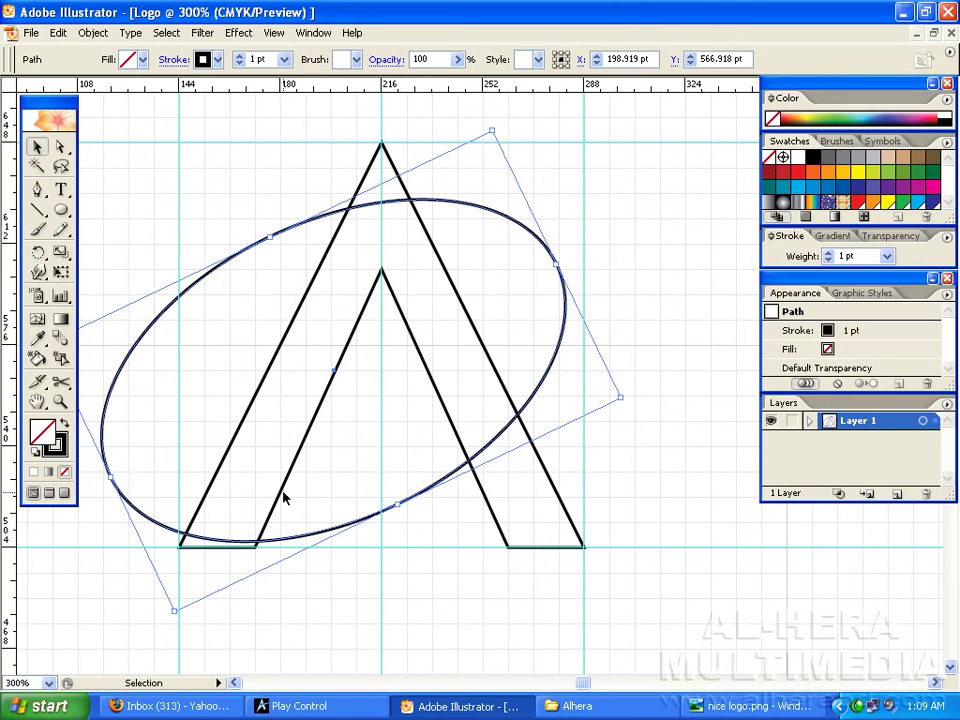
Nudge the tilted ellipse so its center sits at about (199.4, 564.8) pt
{"action": "key", "text": "Left"}
{"action": "key", "text": "Right"}
{"action": "key", "text": "Up"}
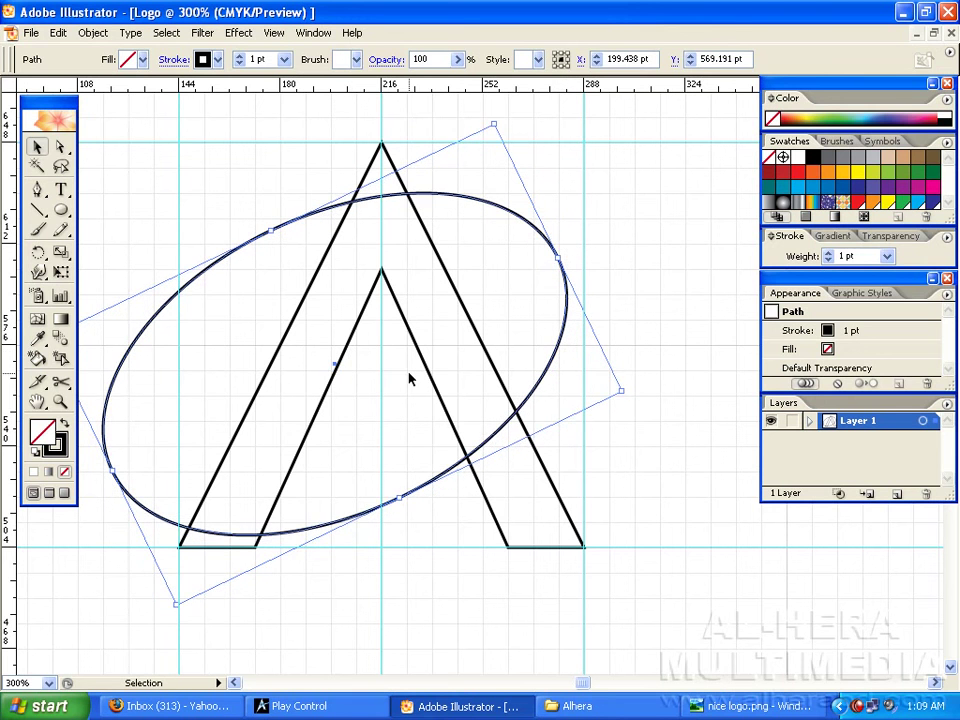
{"action": "key", "text": "Down"}
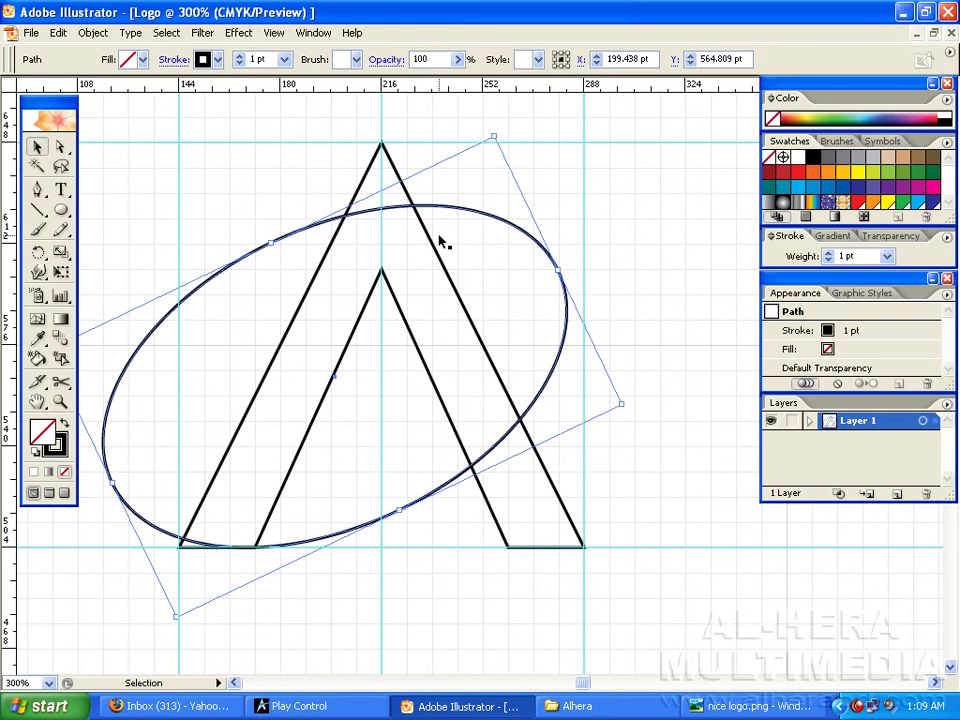
{"action": "mouse_move", "coordinate": [444, 210]}
{"action": "left_mouse_down"}
{"action": "mouse_move", "coordinate": [430, 213]}
{"action": "mouse_move", "coordinate": [439, 218]}
{"action": "left_mouse_up"}
{"action": "key", "text": "ctrl+z"}
Duplicate the tilted ellipse in place with a Move copy of 0 pt horizontal and 0 pt vertical
{"action": "key", "text": "space"}
{"action": "left_click_drag", "start_coordinate": [324, 397], "coordinate": [340, 392]}
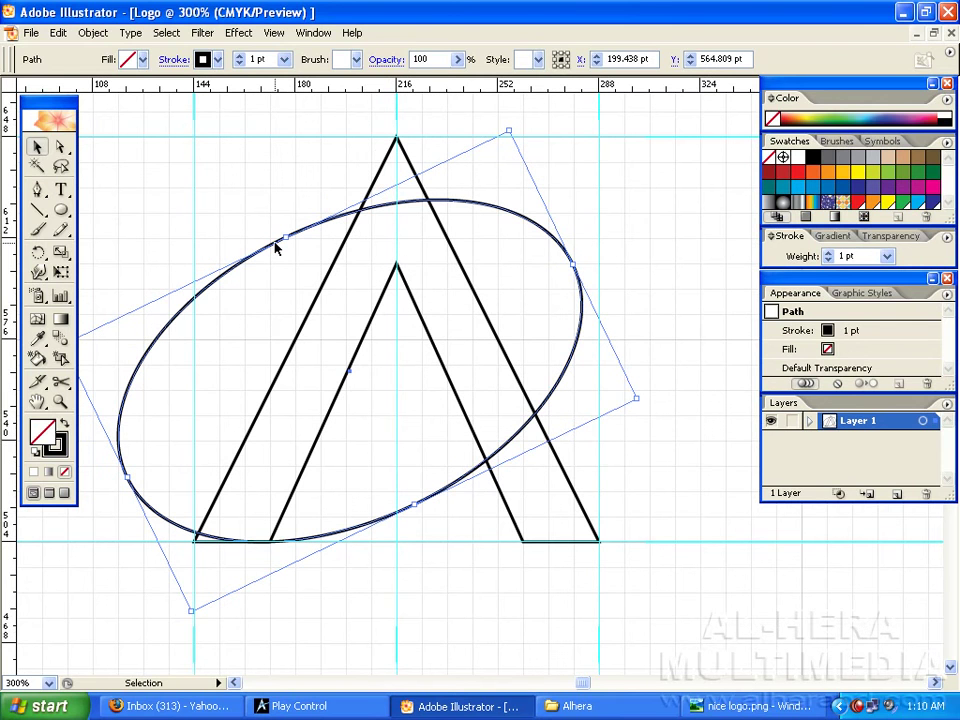
{"action": "key", "text": "Return"}
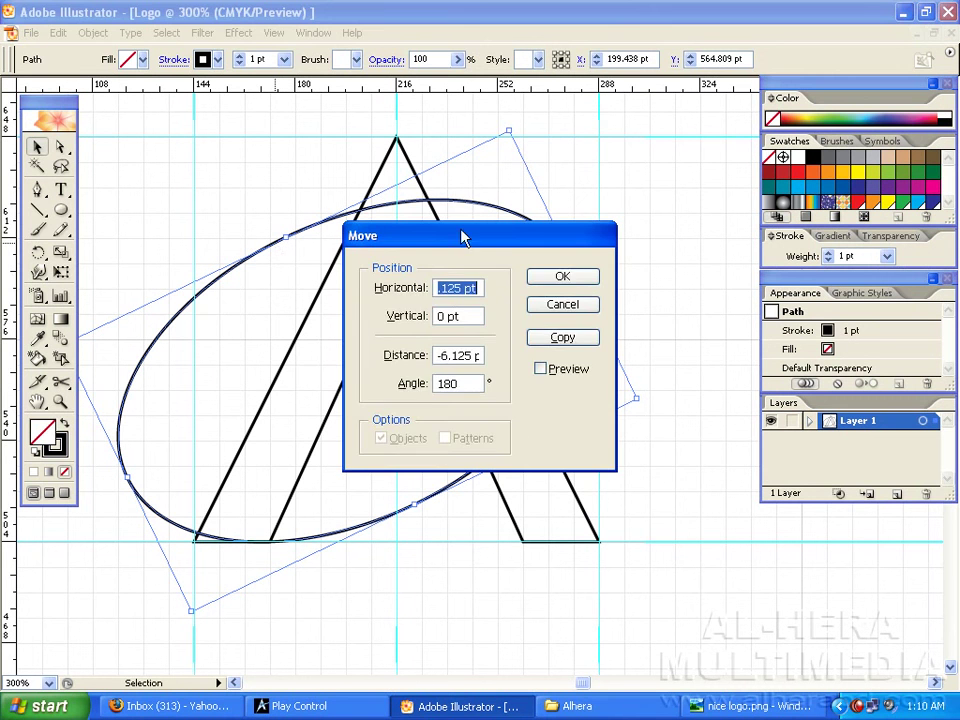
{"action": "left_click_drag", "start_coordinate": [463, 237], "coordinate": [477, 191]}
{"action": "type", "text": "0"}
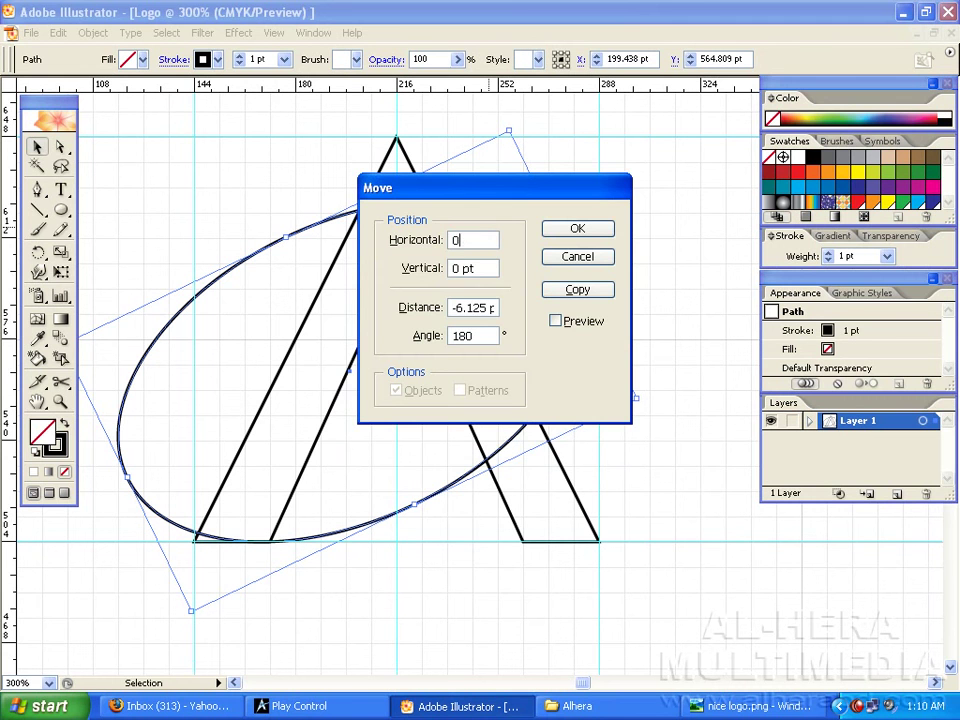
{"action": "key", "text": "Tab"}
{"action": "type", "text": "0"}
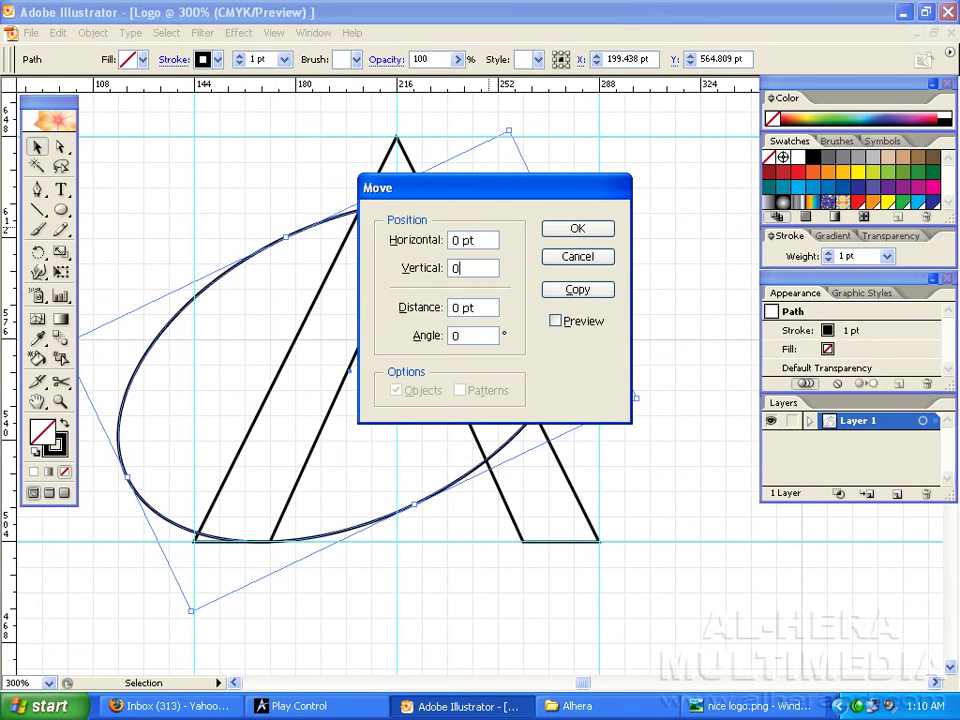
{"action": "left_click", "coordinate": [576, 292]}
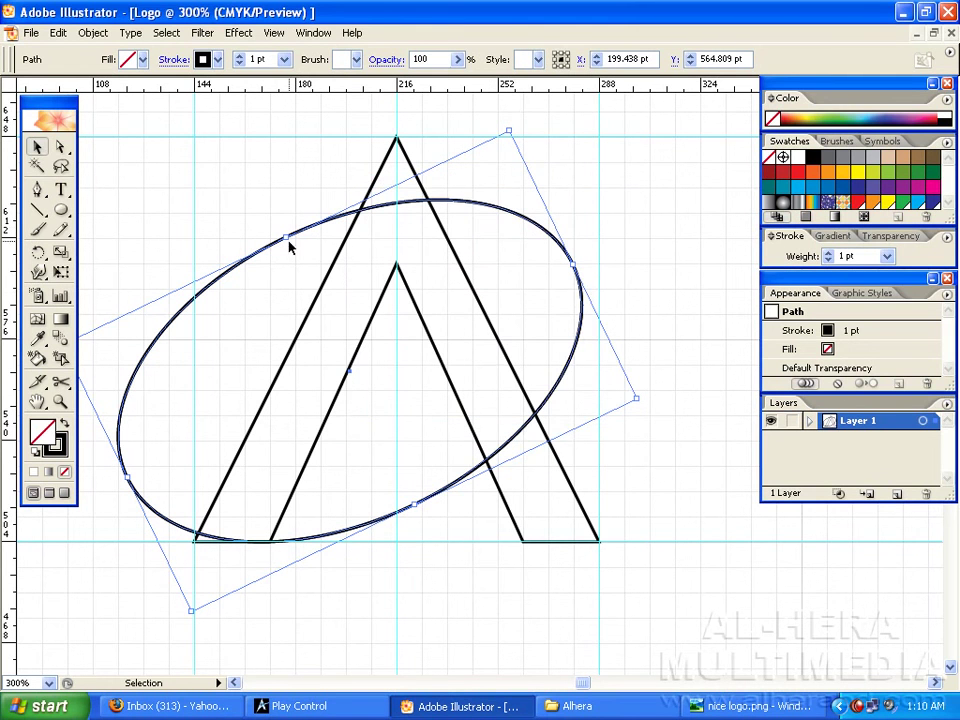
Shrink the ellipse copy from all four sides so it lies inside the original, centered at about (198.7, 565.5) pt
{"action": "left_click_drag", "start_coordinate": [288, 247], "coordinate": [300, 258]}
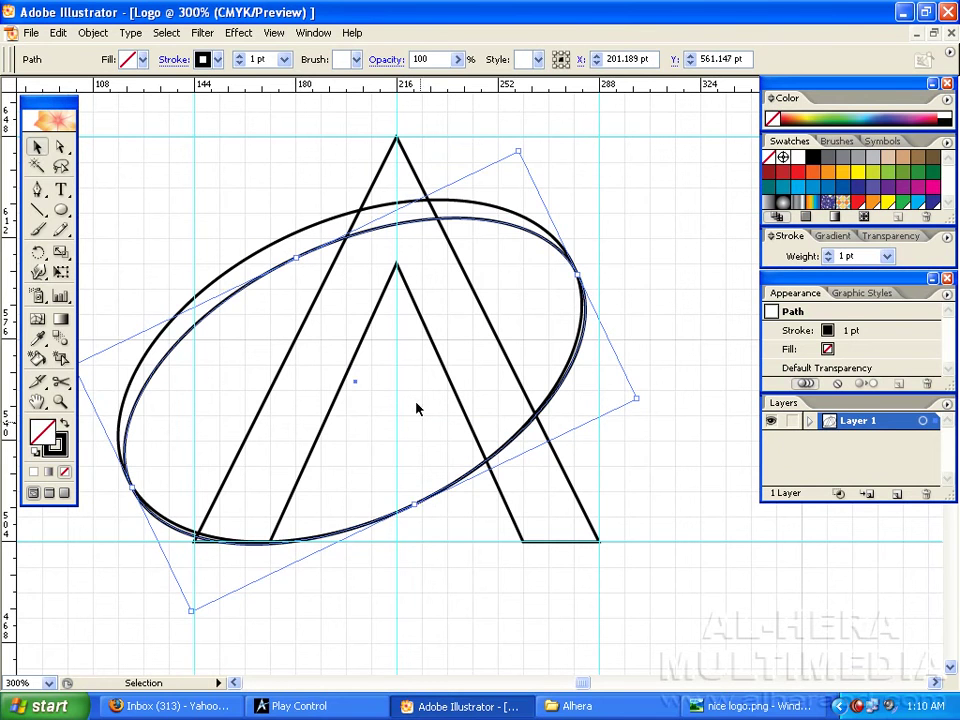
{"action": "left_click_drag", "start_coordinate": [418, 510], "coordinate": [398, 476]}
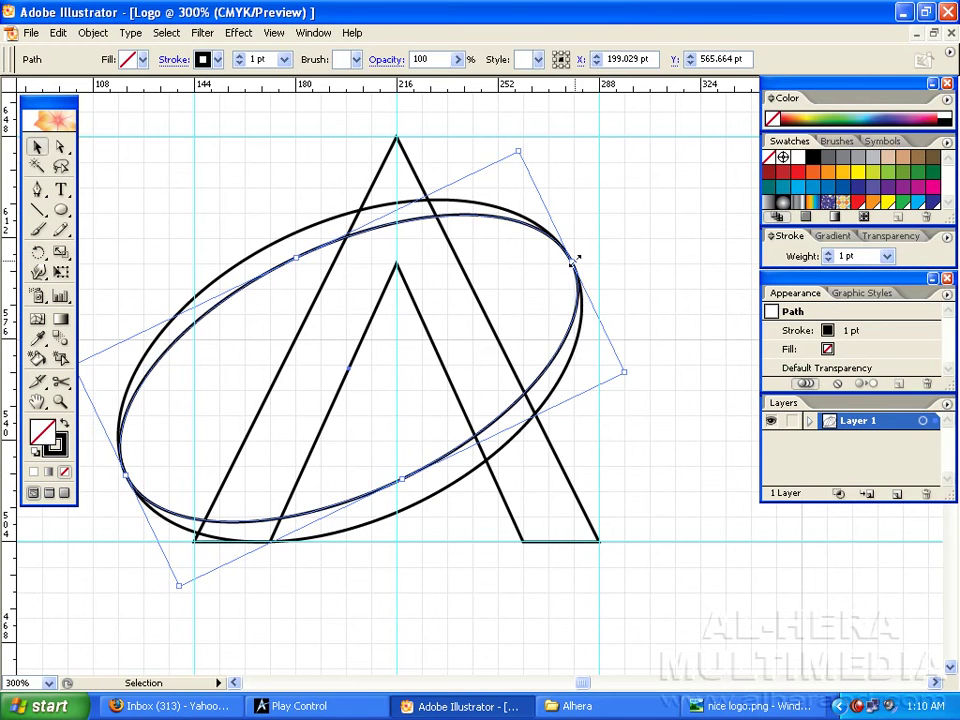
{"action": "left_click_drag", "start_coordinate": [573, 260], "coordinate": [553, 270]}
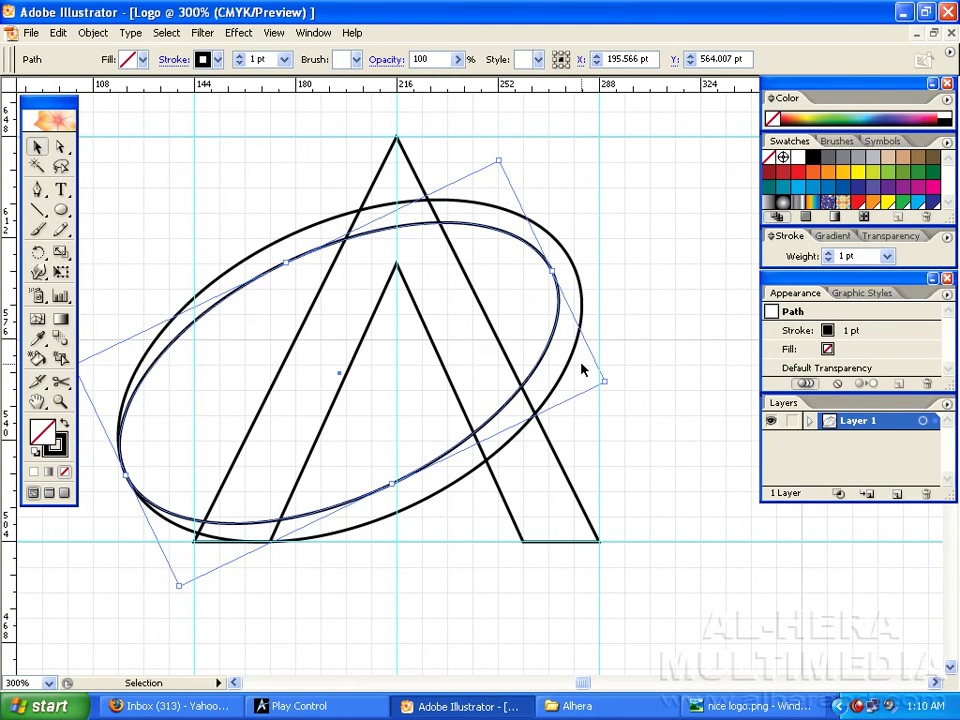
{"action": "left_click_drag", "start_coordinate": [127, 475], "coordinate": [142, 466]}
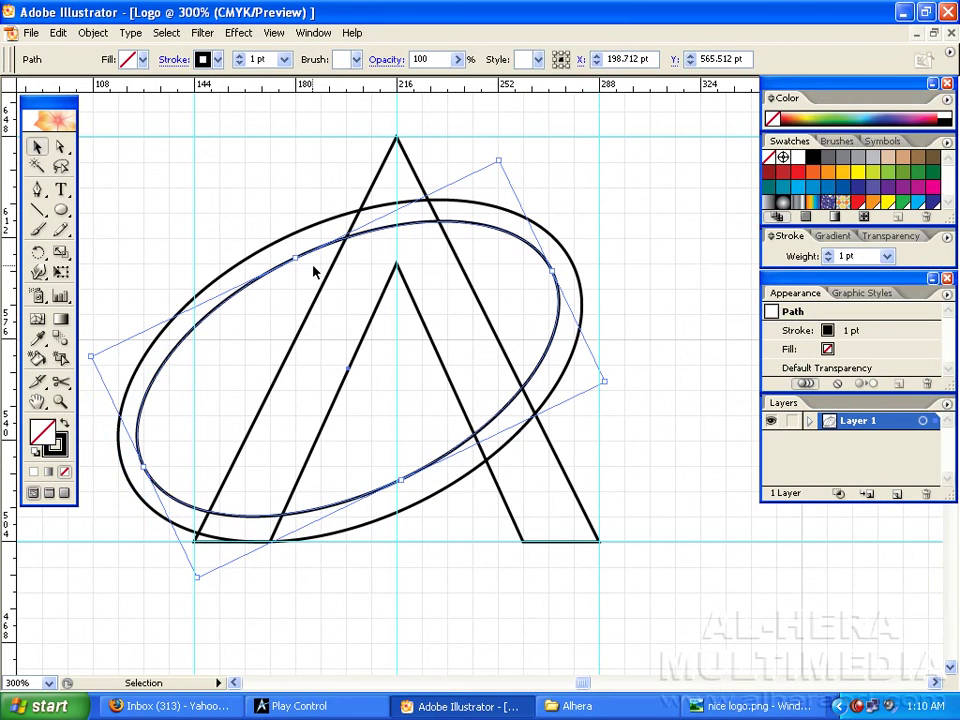
{"action": "key", "text": "space"}
{"action": "mouse_move", "coordinate": [515, 350]}
{"action": "left_mouse_down"}
{"action": "mouse_move", "coordinate": [506, 356]}
{"action": "mouse_move", "coordinate": [534, 349]}
{"action": "left_mouse_up"}
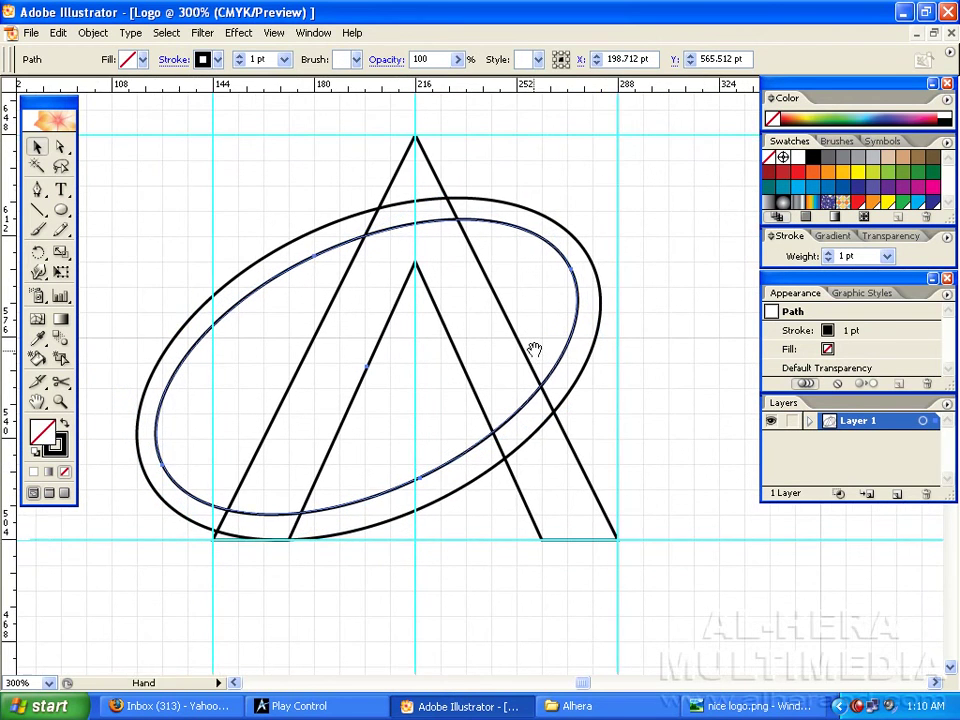
Turn off snapping to the grid and hide the grid
{"action": "left_click", "coordinate": [274, 33]}
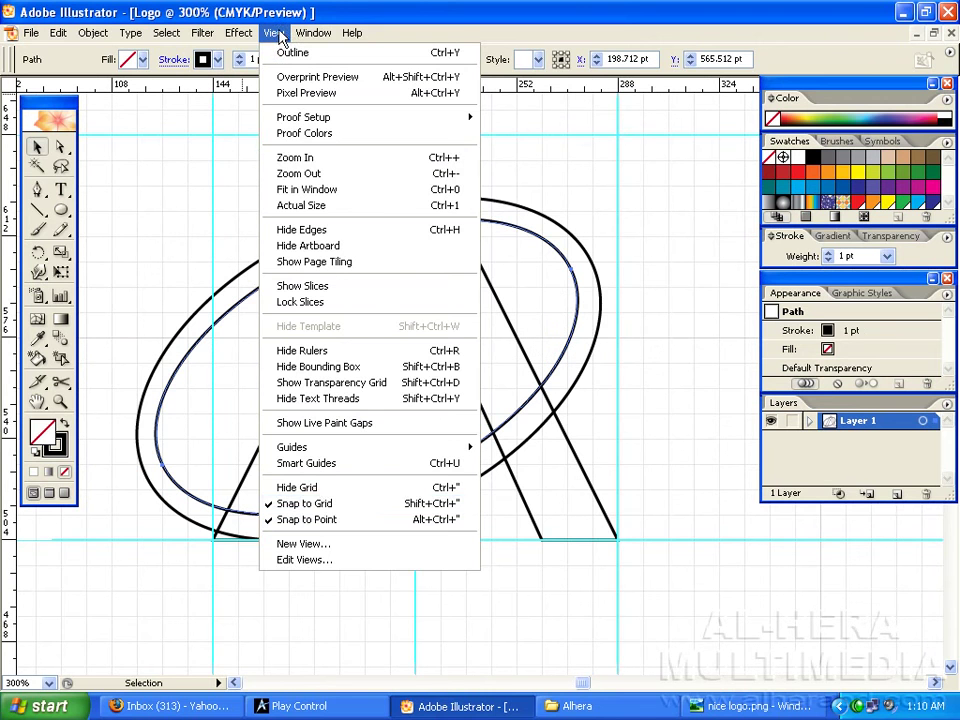
{"action": "left_click", "coordinate": [318, 503]}
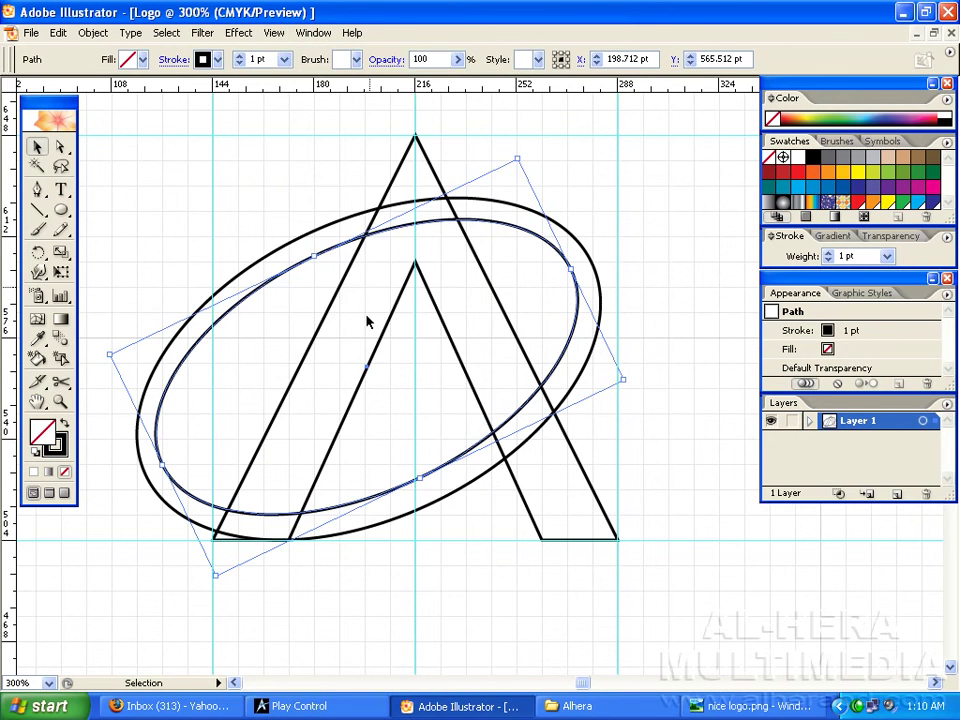
{"action": "left_click", "coordinate": [272, 33]}
{"action": "left_click", "coordinate": [312, 486]}
Stretch the inner ellipse's upper long side outward until it nearly meets the outer ellipse, centering it at about (197.2, 568.7) pt
{"action": "key", "text": "space"}
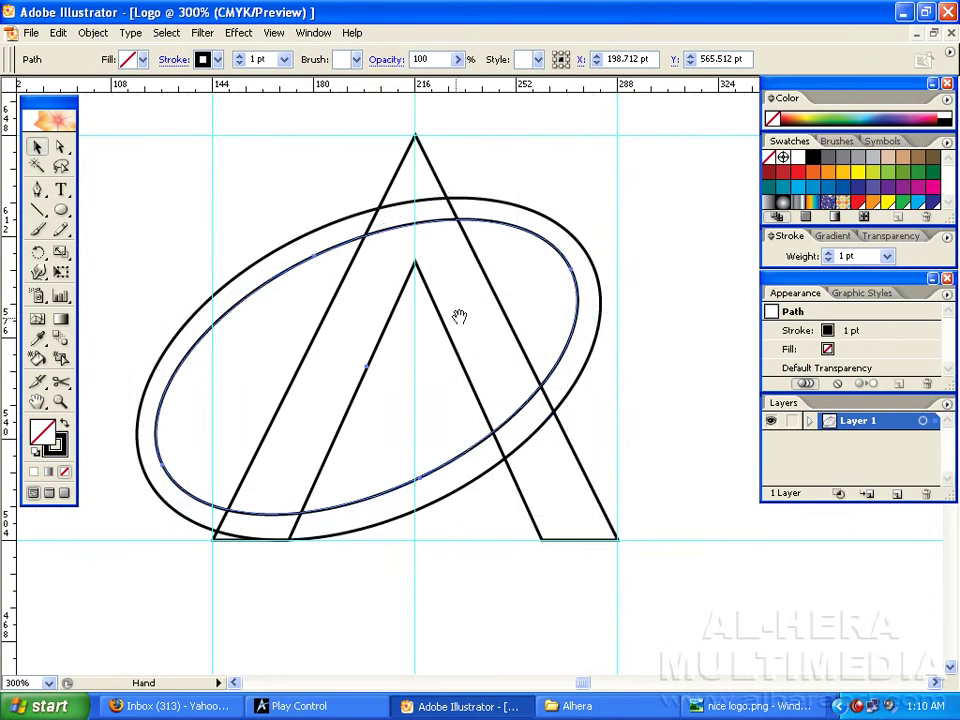
{"action": "left_click_drag", "start_coordinate": [459, 317], "coordinate": [451, 319]}
{"action": "left_click_drag", "start_coordinate": [307, 260], "coordinate": [296, 249]}
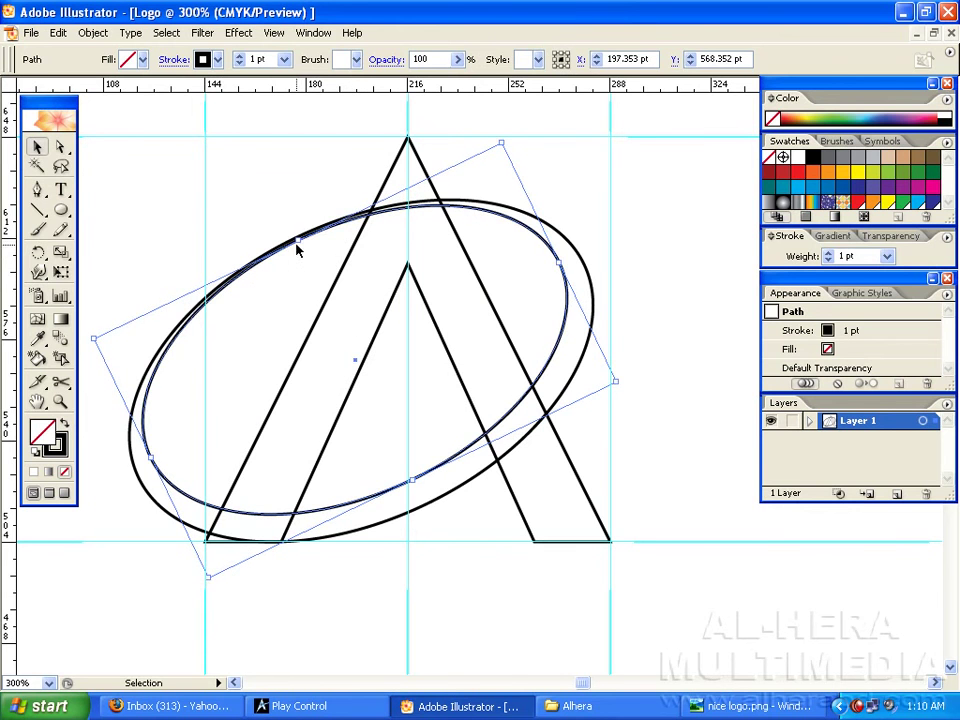
{"action": "scroll", "coordinate": [462, 433], "scroll_direction": "down", "scroll_amount": 1}
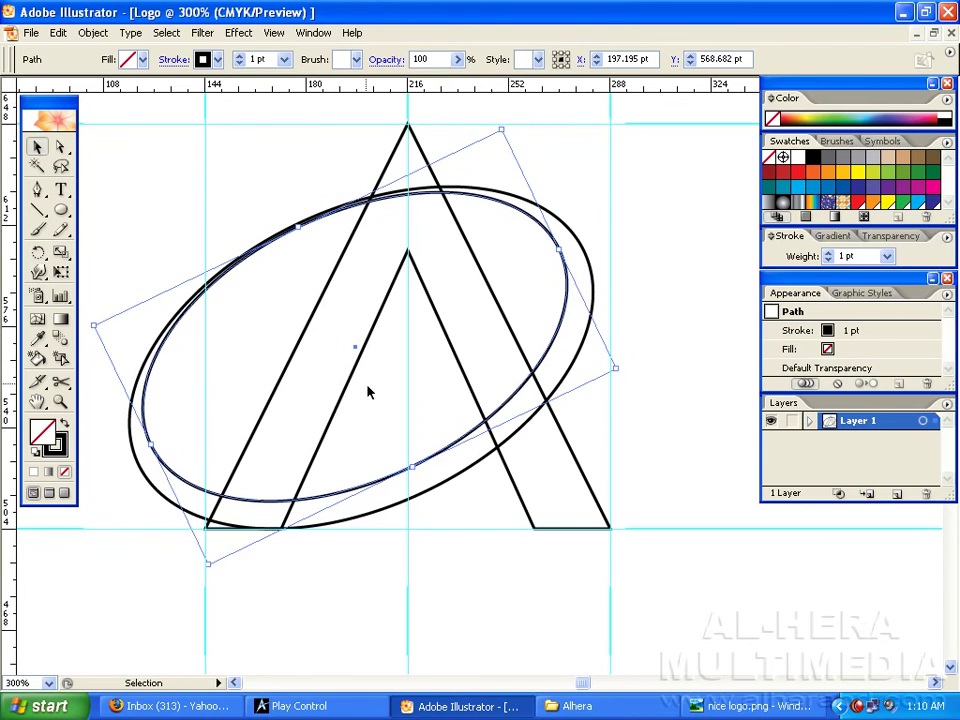
Pull both long sides of the inner ellipse slightly inward, centering it at about (196.0, 572.1) pt, and deselect it
{"action": "left_click_drag", "start_coordinate": [408, 464], "coordinate": [405, 460]}
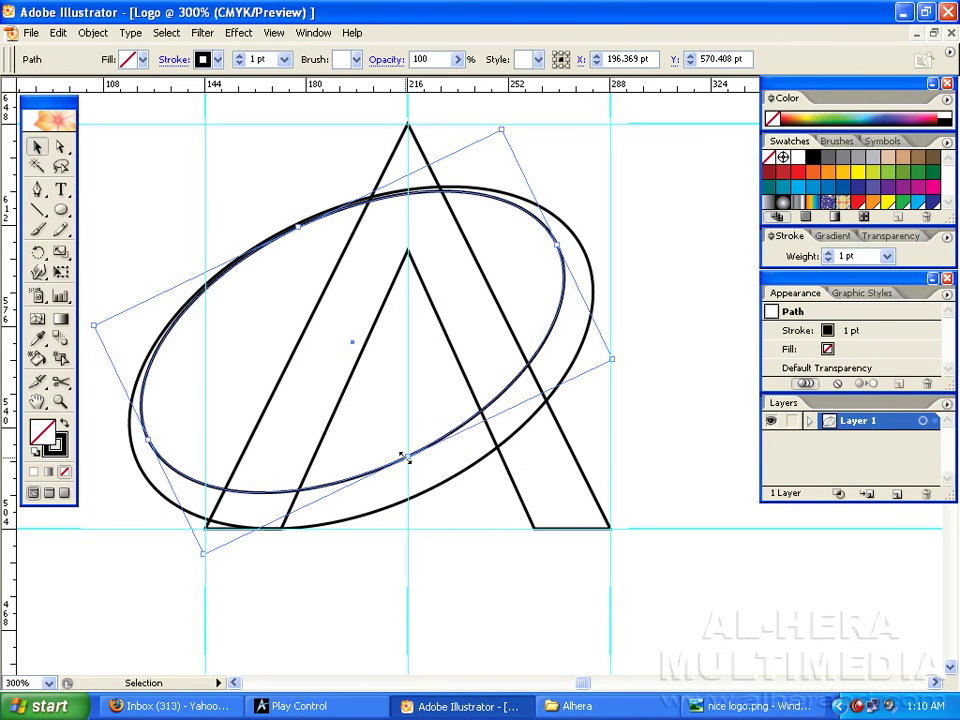
{"action": "mouse_move", "coordinate": [414, 455]}
{"action": "left_mouse_down"}
{"action": "mouse_move", "coordinate": [394, 448]}
{"action": "mouse_move", "coordinate": [403, 451]}
{"action": "left_mouse_up"}
{"action": "left_click_drag", "start_coordinate": [480, 412], "coordinate": [470, 371]}
{"action": "key", "text": "space"}
{"action": "left_click_drag", "start_coordinate": [326, 306], "coordinate": [341, 347]}
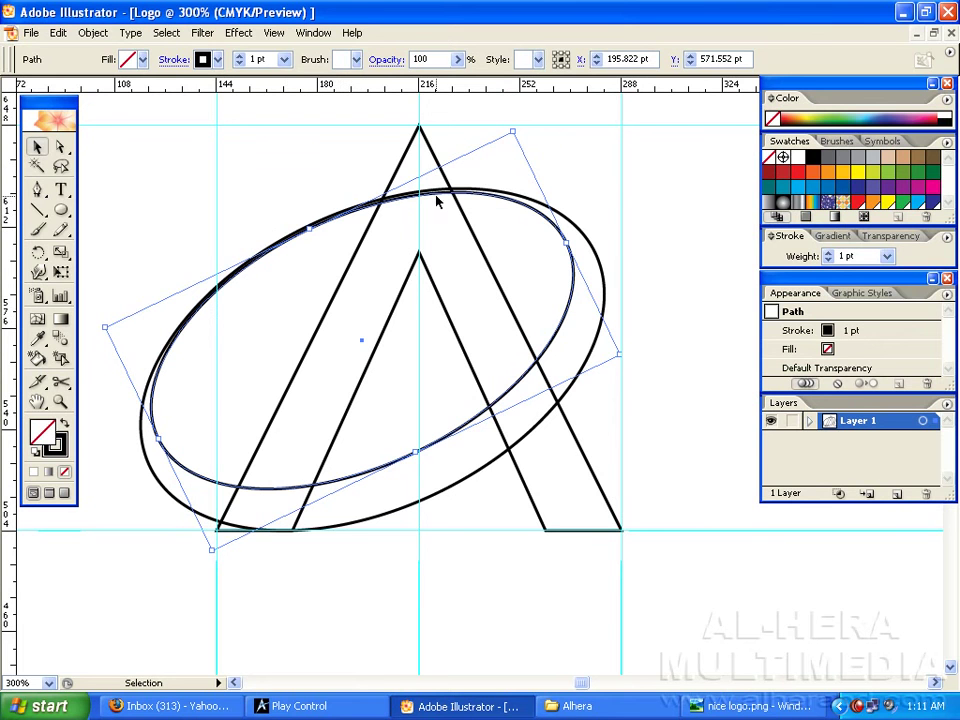
{"action": "left_click_drag", "start_coordinate": [313, 231], "coordinate": [315, 236]}
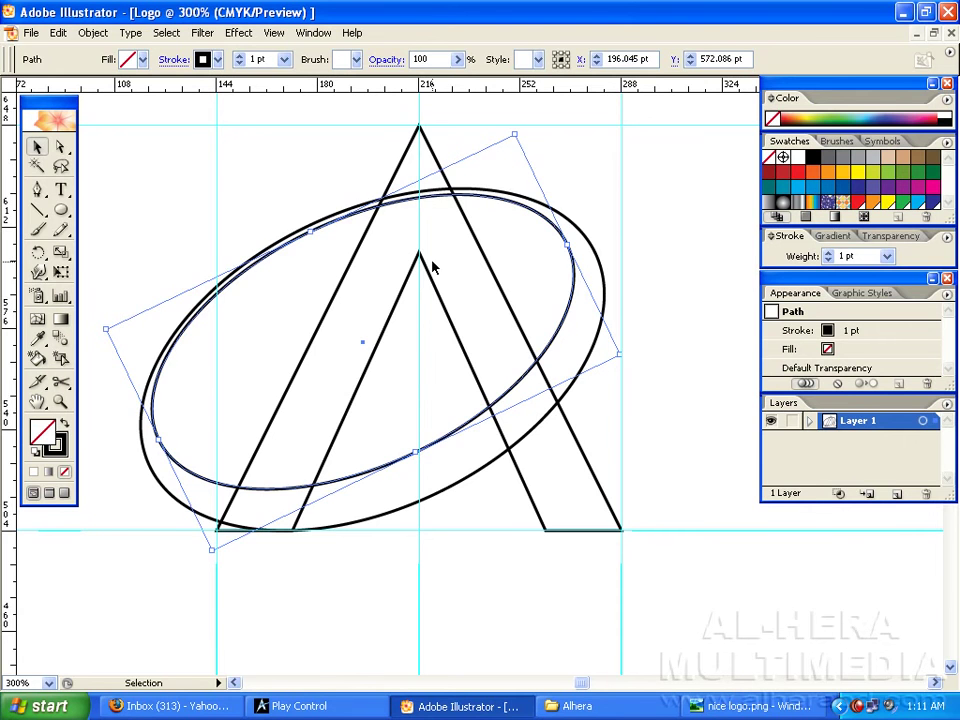
{"action": "left_click_drag", "start_coordinate": [379, 271], "coordinate": [408, 290]}
{"action": "left_click", "coordinate": [476, 360]}
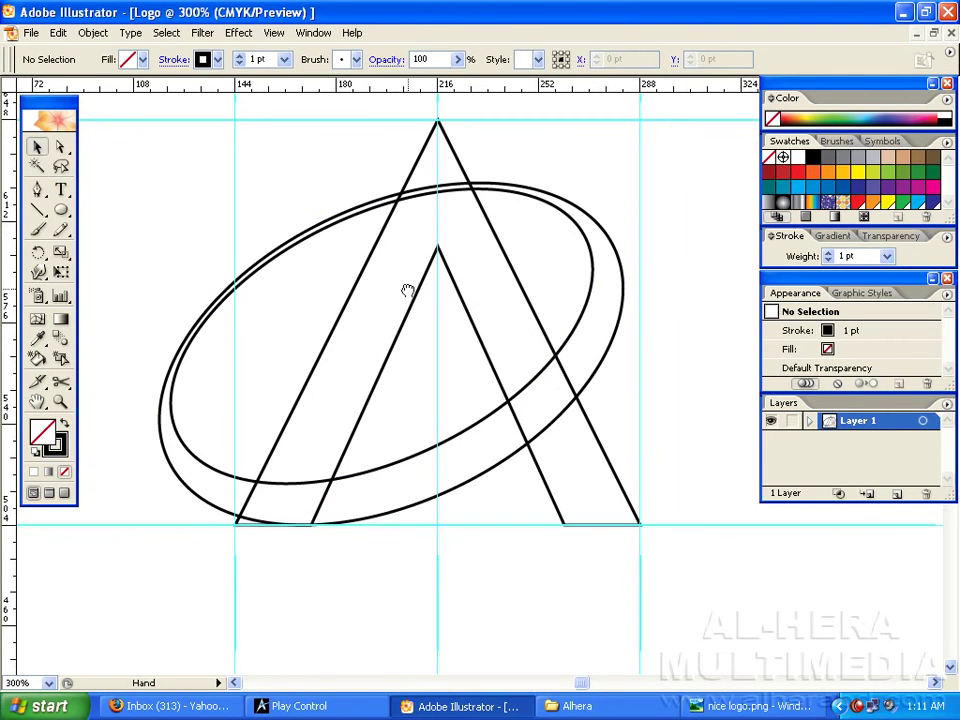
Nudge the inner ellipse 1 pt left and 1 pt down to about (195.0, 571.1) pt, and deselect it
{"action": "left_click", "coordinate": [350, 228]}
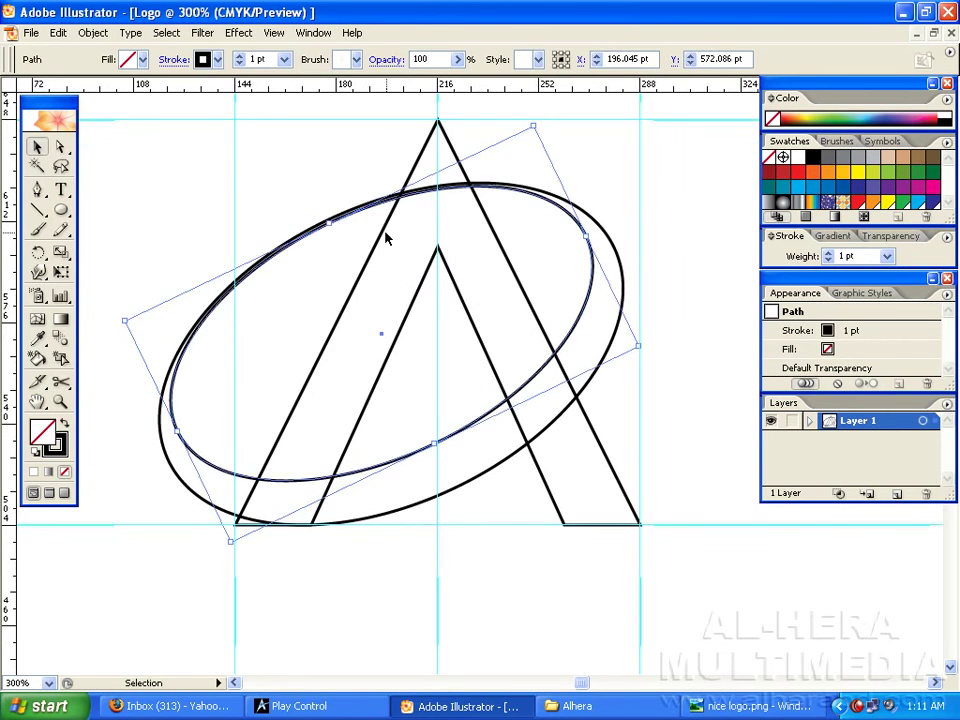
{"action": "key", "text": "Left"}
{"action": "key", "text": "Down"}
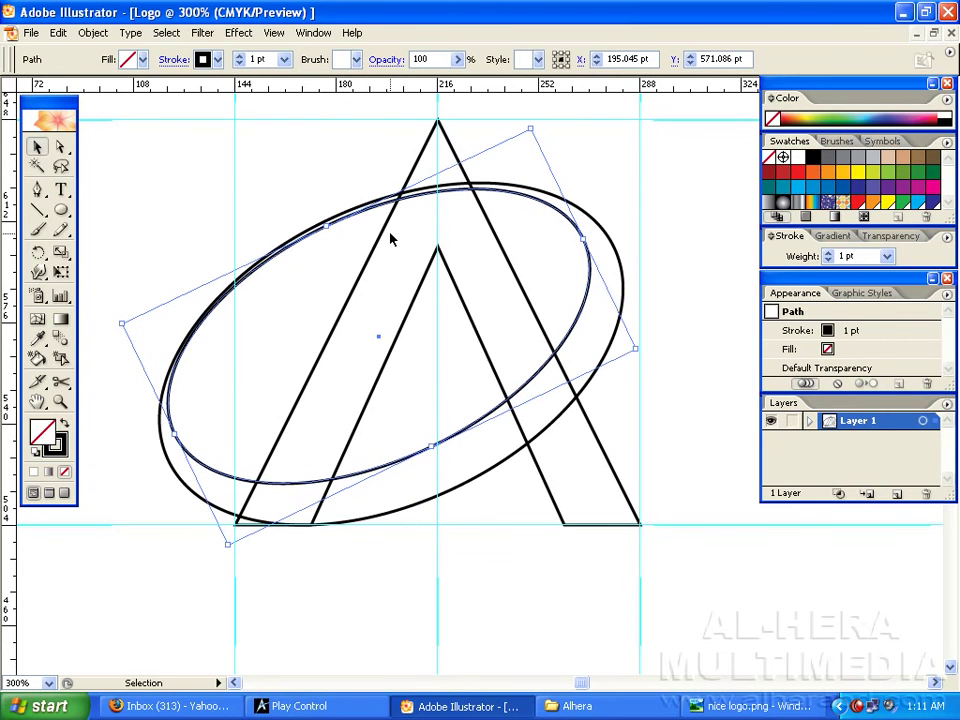
{"action": "left_click_drag", "start_coordinate": [458, 292], "coordinate": [482, 249]}
{"action": "left_click", "coordinate": [589, 170]}
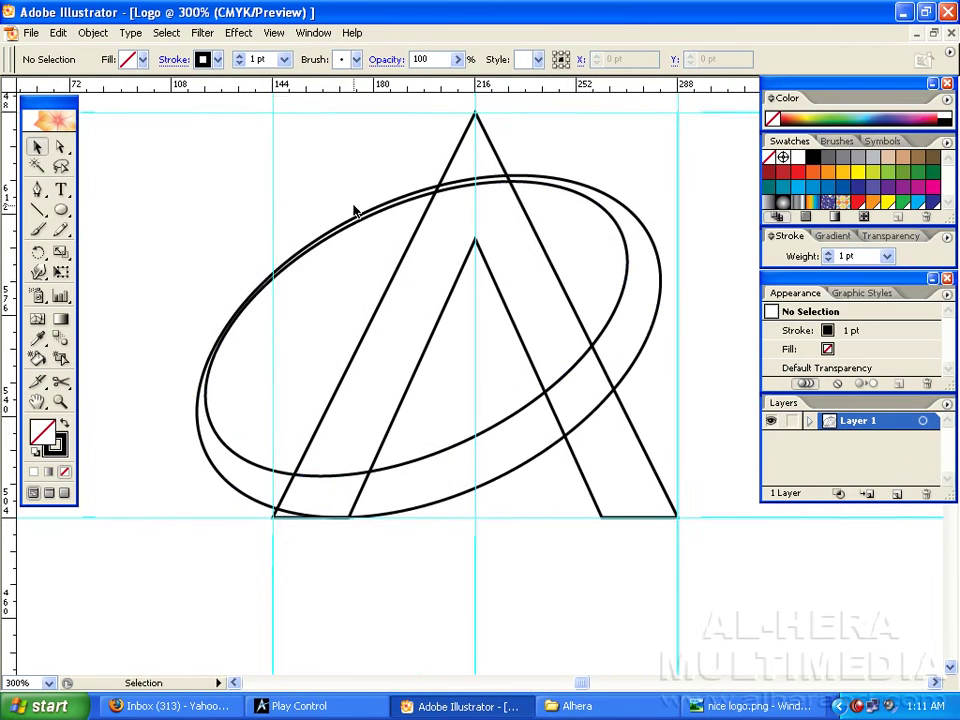
{"action": "left_click_drag", "start_coordinate": [339, 194], "coordinate": [304, 198]}
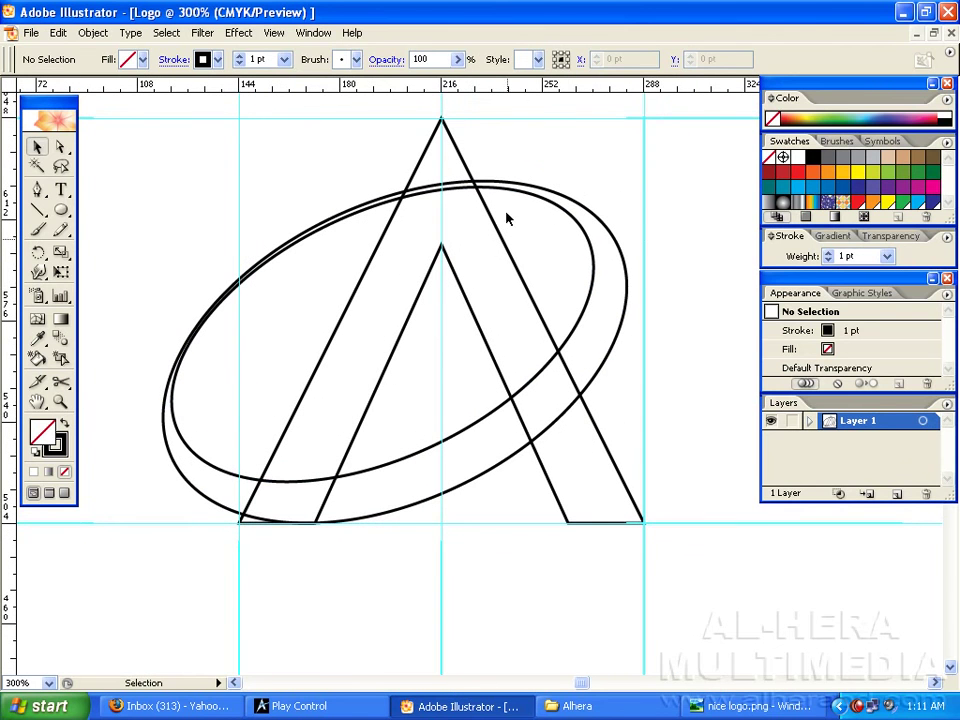
Examine up close where the two ellipses cross the left leg of the inverted V near its base
{"action": "left_click_drag", "start_coordinate": [444, 259], "coordinate": [479, 220]}
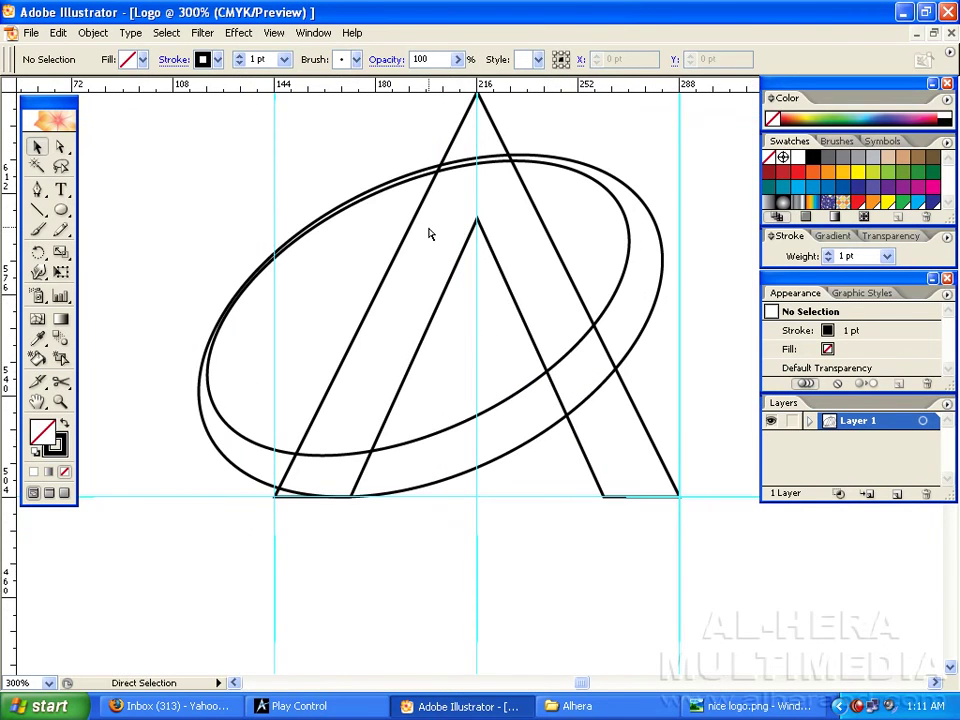
{"action": "key", "text": "ctrl+plus"}
{"action": "key", "text": "ctrl+plus"}
{"action": "key", "text": "ctrl+plus"}
{"action": "left_click_drag", "start_coordinate": [296, 399], "coordinate": [461, 313]}
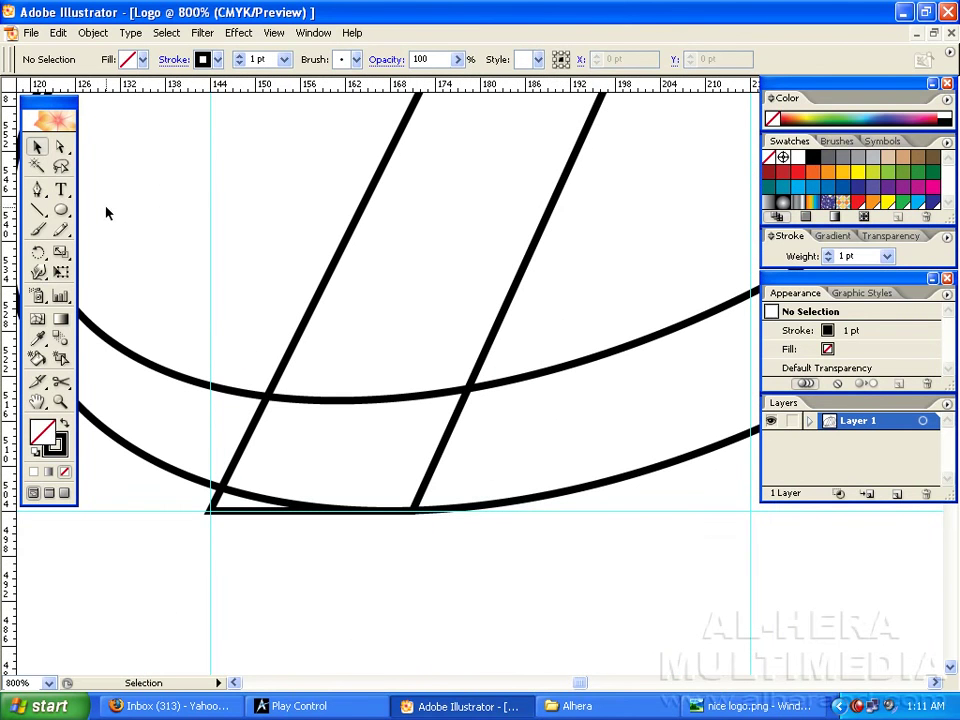
{"action": "left_click_drag", "start_coordinate": [403, 415], "coordinate": [437, 387]}
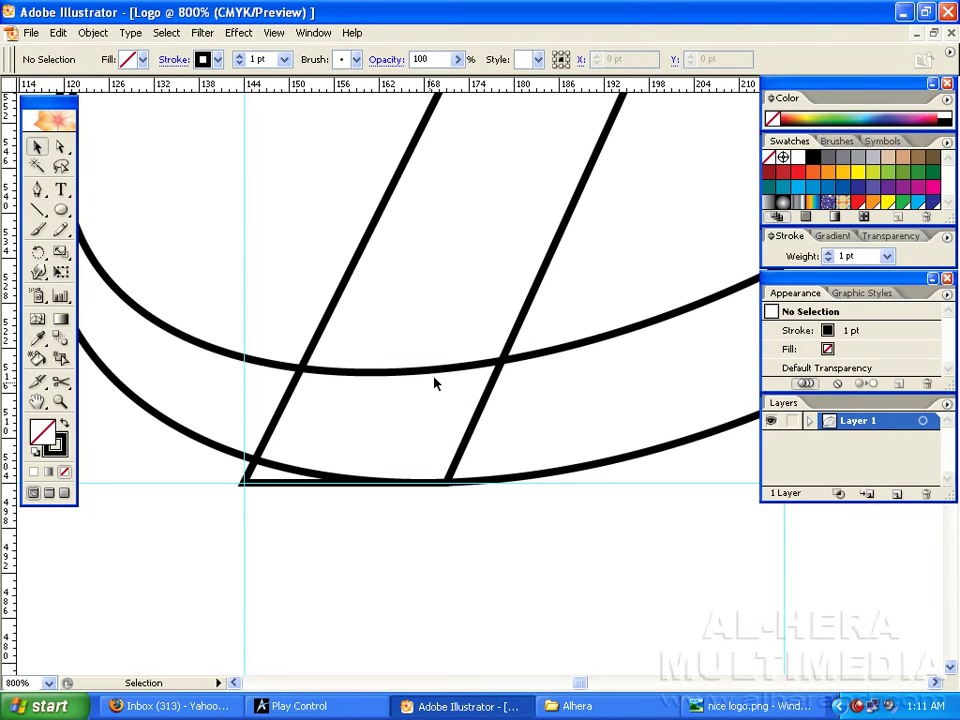
{"action": "left_click_drag", "start_coordinate": [434, 382], "coordinate": [411, 347]}
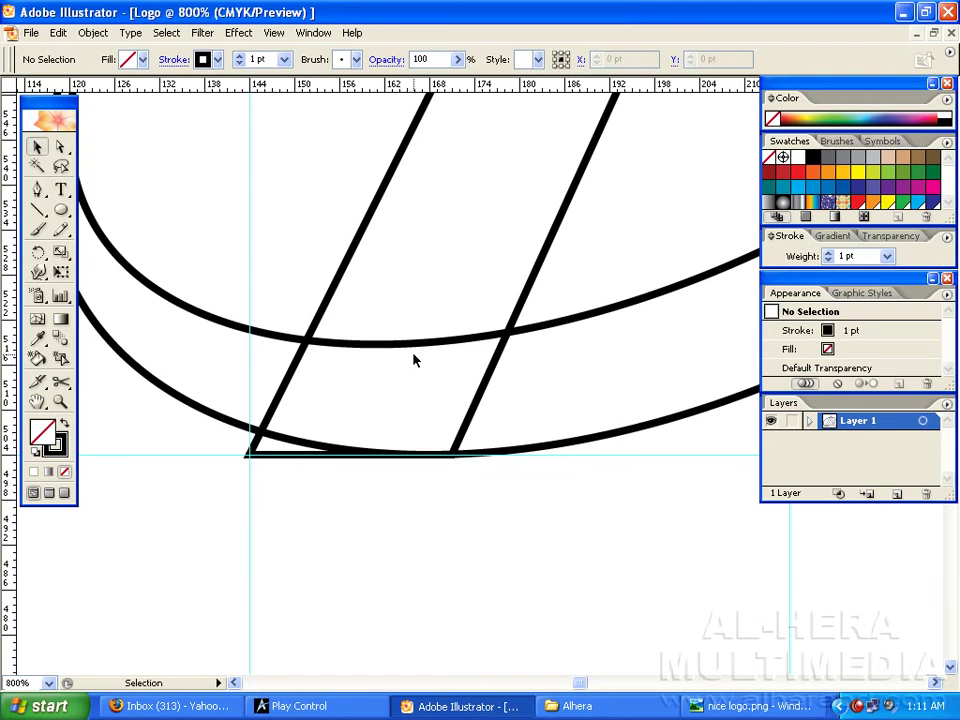
{"action": "mouse_move", "coordinate": [429, 343]}
{"action": "left_mouse_down"}
{"action": "mouse_move", "coordinate": [437, 350]}
{"action": "mouse_move", "coordinate": [440, 342]}
{"action": "left_mouse_up"}
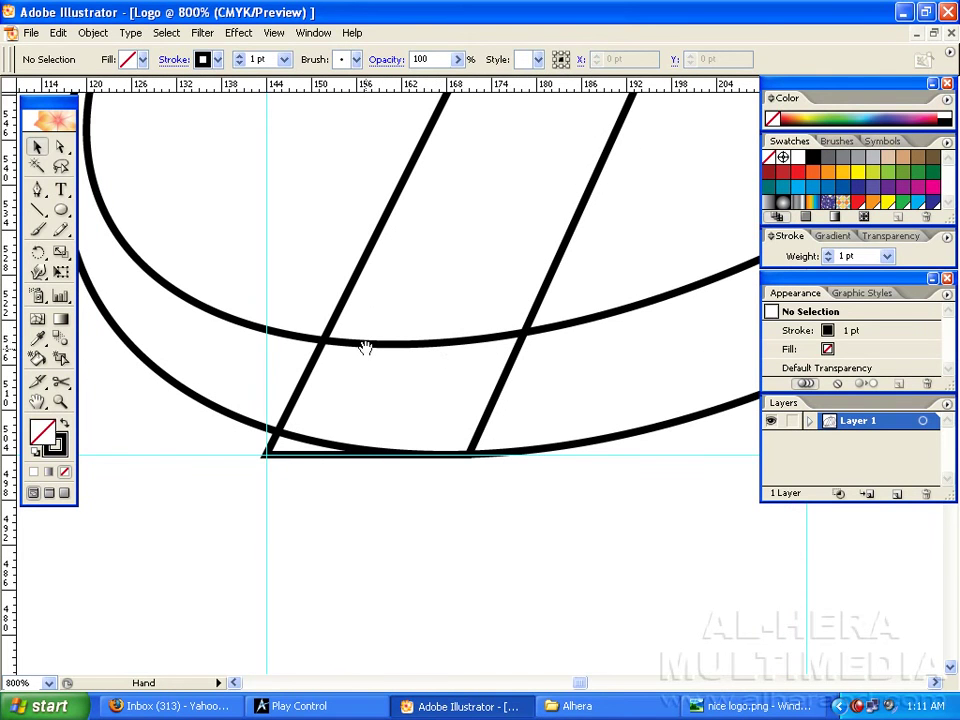
{"action": "left_click_drag", "start_coordinate": [388, 356], "coordinate": [424, 336]}
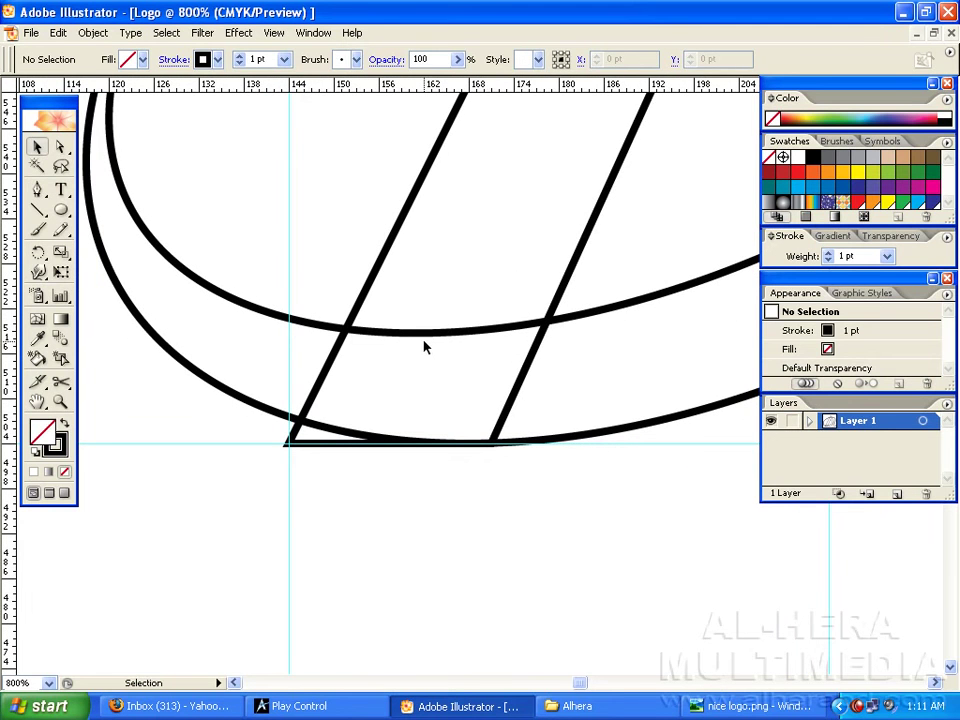
{"action": "scroll", "coordinate": [433, 347], "scroll_direction": "right", "scroll_amount": 1}
{"action": "scroll", "coordinate": [455, 341], "scroll_direction": "down", "scroll_amount": 2}
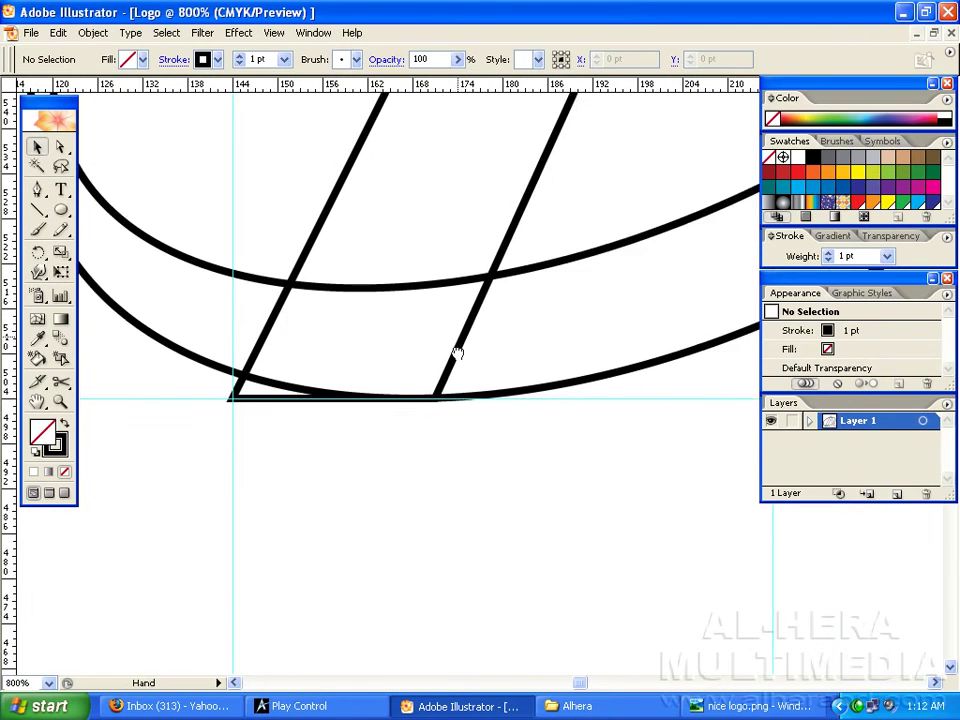
{"action": "left_click_drag", "start_coordinate": [211, 449], "coordinate": [192, 452]}
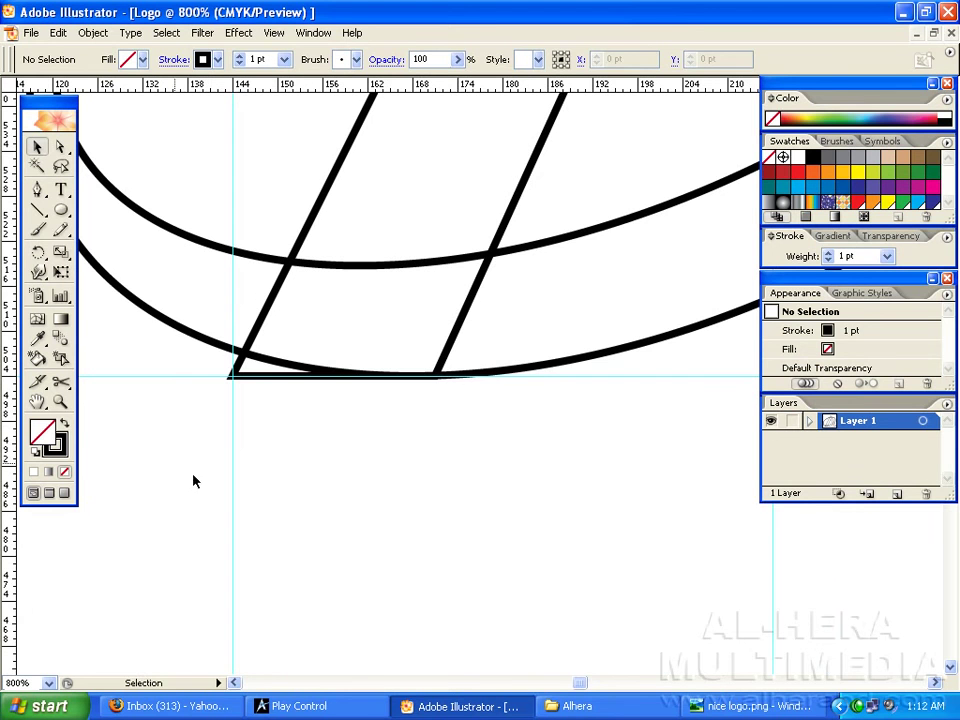
Unlock the guides and delete all the horizontal and vertical ones around the logo
{"action": "key", "text": "ctrl+minus"}
{"action": "key", "text": "ctrl+minus"}
{"action": "key", "text": "ctrl+minus"}
{"action": "left_click_drag", "start_coordinate": [593, 227], "coordinate": [497, 369]}
{"action": "key", "text": "ctrl+minus"}
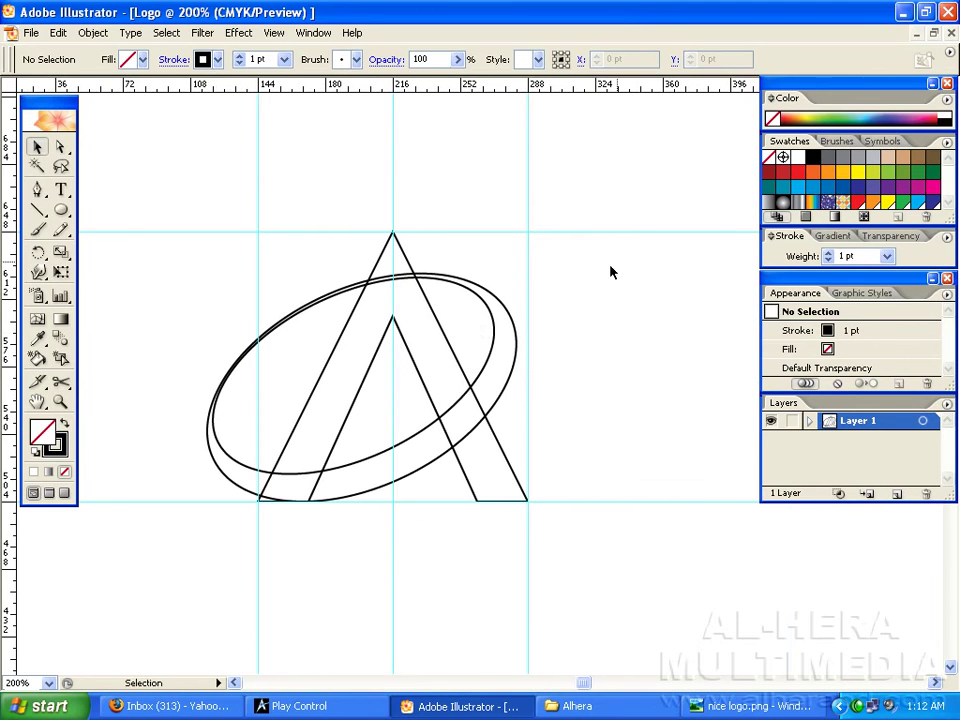
{"action": "right_click", "coordinate": [612, 272]}
{"action": "left_click", "coordinate": [677, 400]}
{"action": "left_click_drag", "start_coordinate": [191, 129], "coordinate": [620, 214]}
{"action": "key", "text": "Delete"}
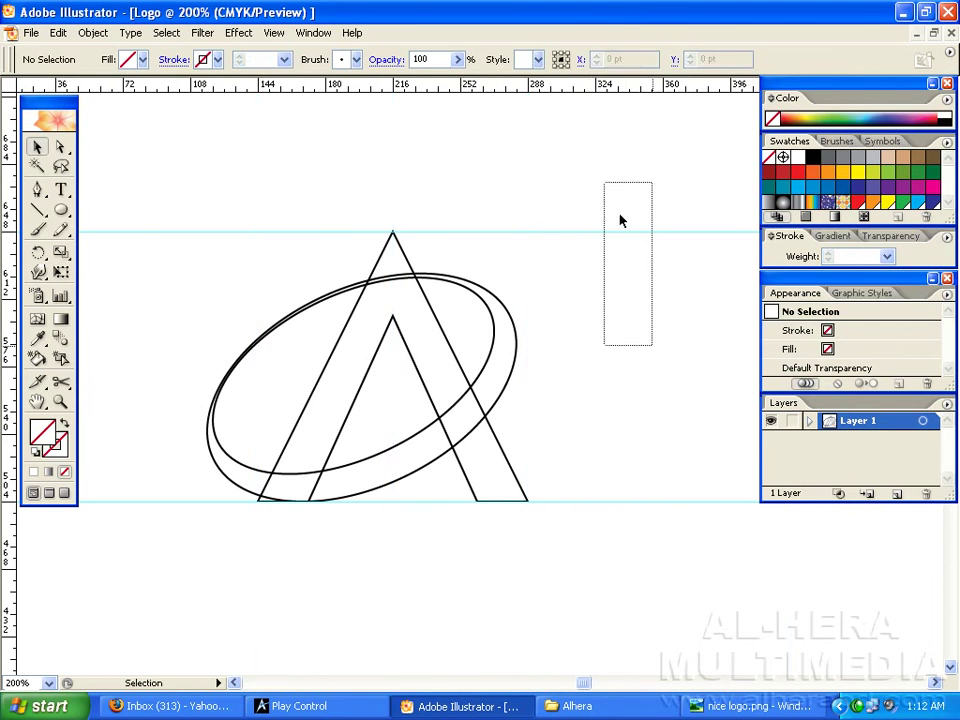
{"action": "key", "text": "Delete"}
Cut both ellipses with the Scissors tool at the left leg's inner edge, at about (179.4, 520.5) and (172.0, 504.1) pt
{"action": "left_click_drag", "start_coordinate": [371, 371], "coordinate": [407, 354]}
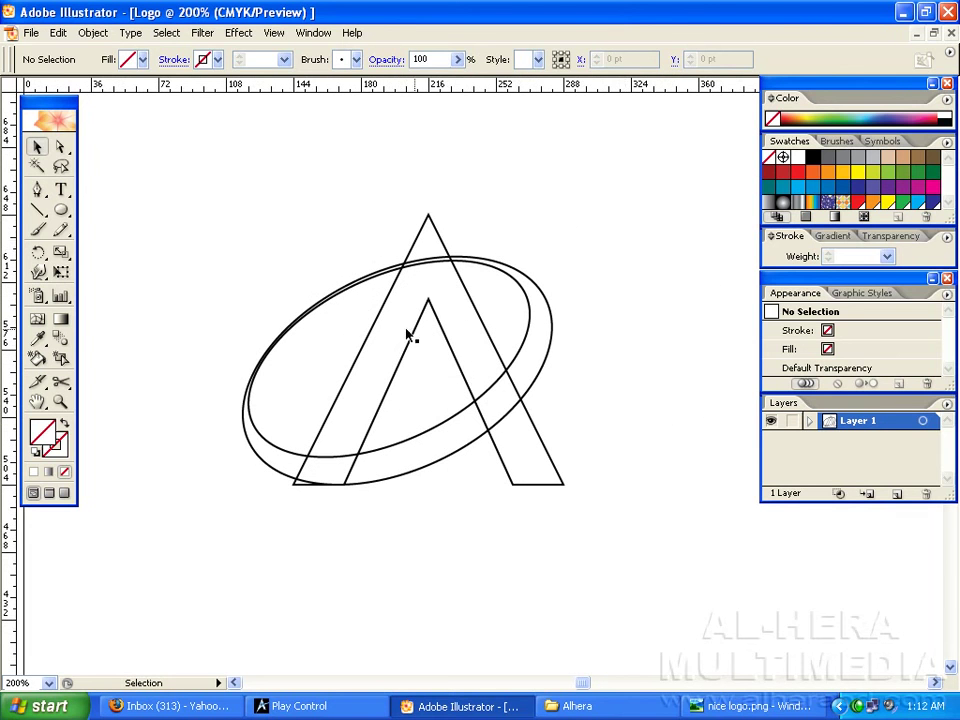
{"action": "key", "text": "ctrl+plus"}
{"action": "key", "text": "ctrl+plus"}
{"action": "key", "text": "ctrl+plus"}
{"action": "left_click_drag", "start_coordinate": [343, 407], "coordinate": [472, 326]}
{"action": "key", "text": "ctrl+plus"}
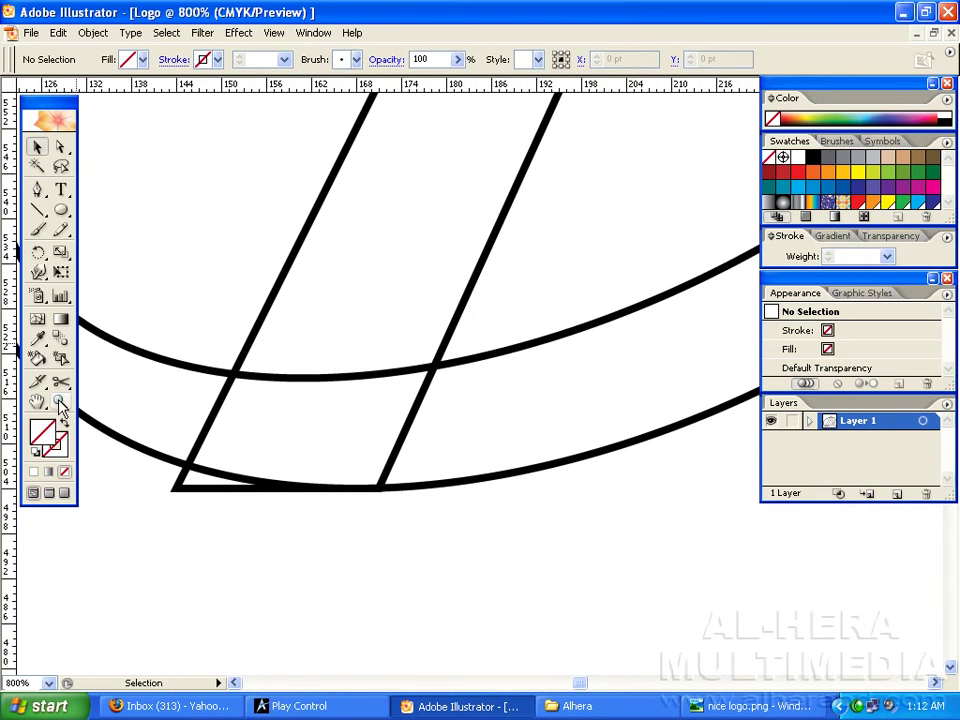
{"action": "left_click", "coordinate": [61, 383]}
{"action": "key", "text": "ctrl+plus"}
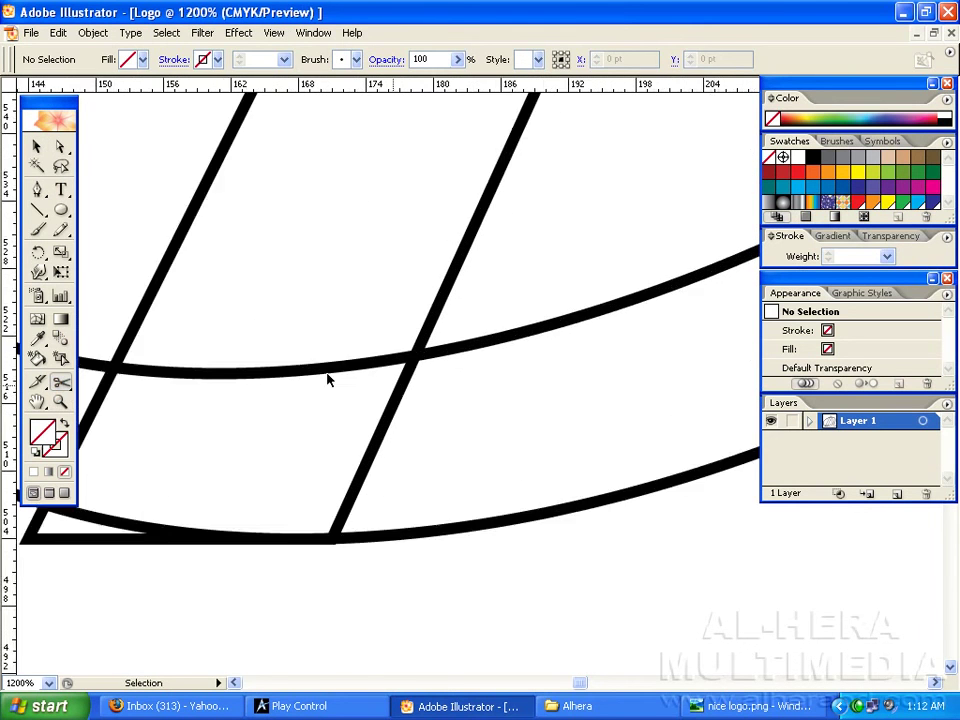
{"action": "key", "text": "ctrl+plus"}
{"action": "left_click_drag", "start_coordinate": [564, 322], "coordinate": [630, 366]}
{"action": "left_click_drag", "start_coordinate": [403, 285], "coordinate": [97, 310]}
{"action": "left_click", "coordinate": [427, 275]}
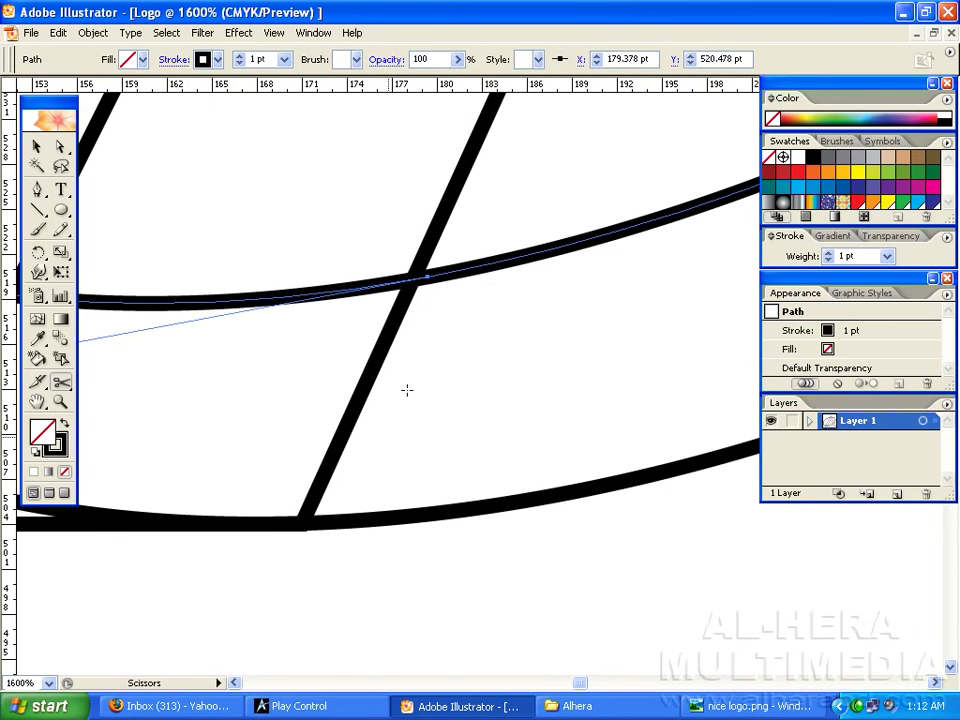
{"action": "left_click", "coordinate": [316, 523]}
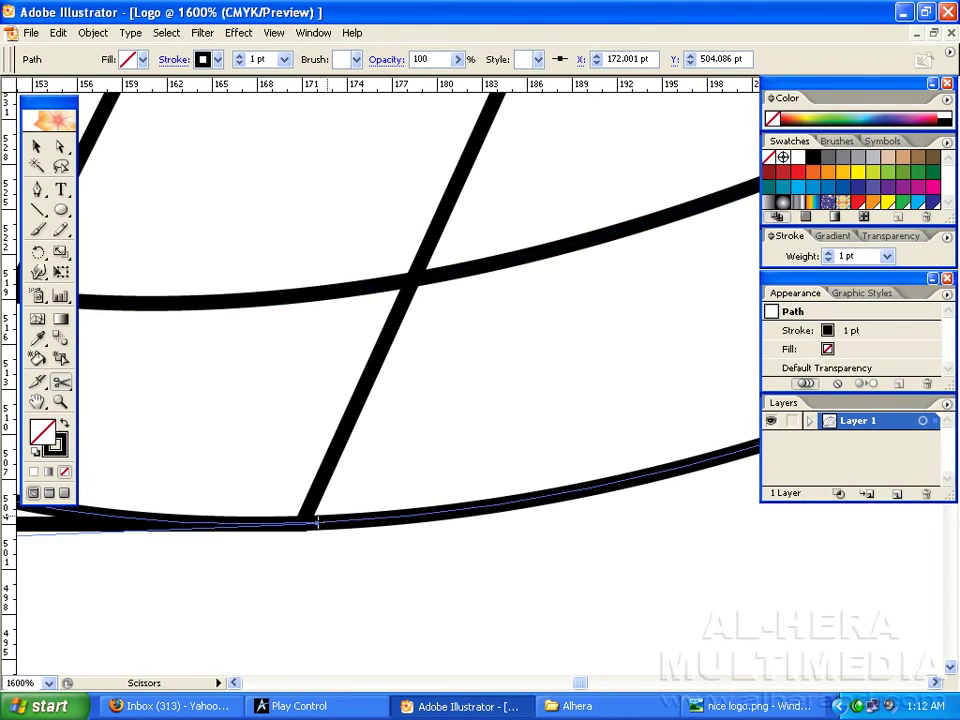
Try to cut the left leg's inner edge just above its crossing with the inner ellipse
{"action": "left_click_drag", "start_coordinate": [332, 484], "coordinate": [380, 515]}
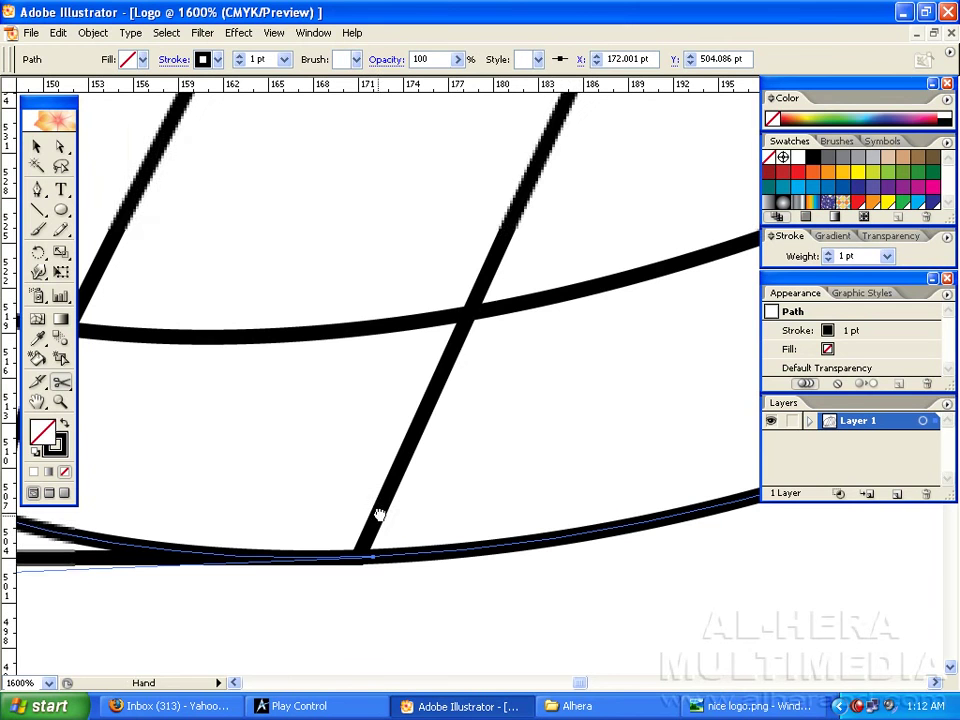
{"action": "left_click", "coordinate": [471, 300]}
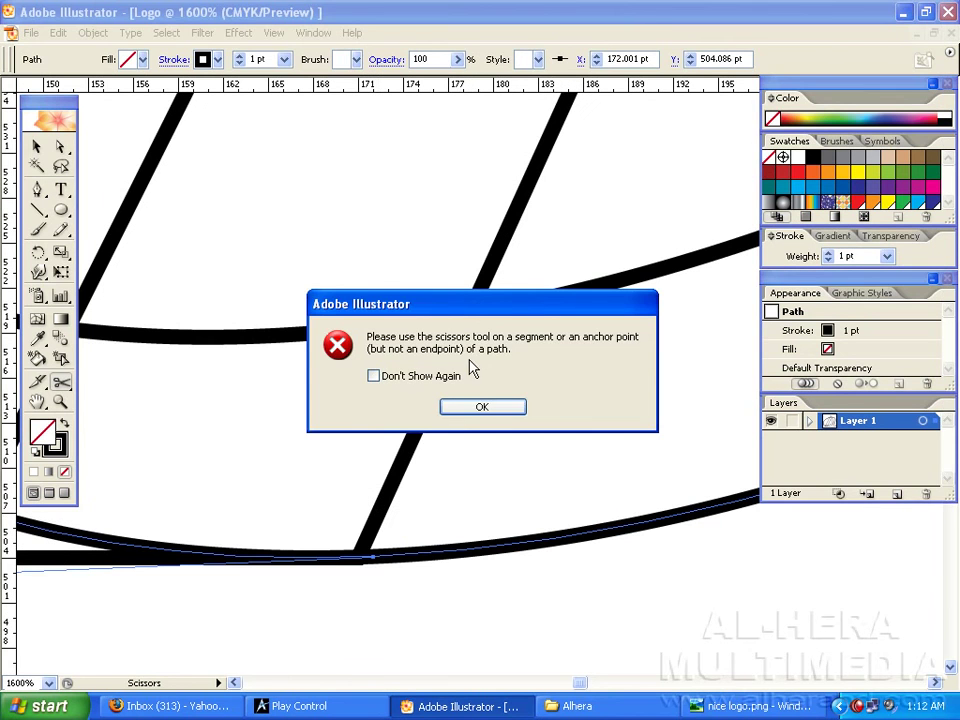
{"action": "left_click", "coordinate": [502, 410]}
{"action": "left_click", "coordinate": [59, 148]}
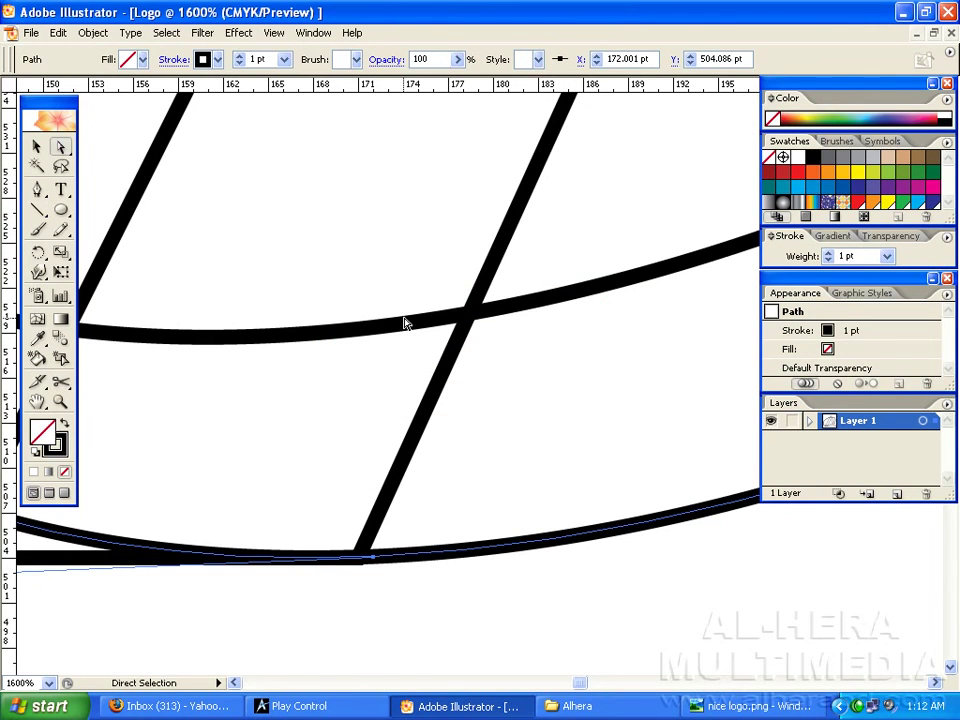
{"action": "left_click", "coordinate": [401, 330]}
{"action": "left_click_drag", "start_coordinate": [399, 297], "coordinate": [465, 379]}
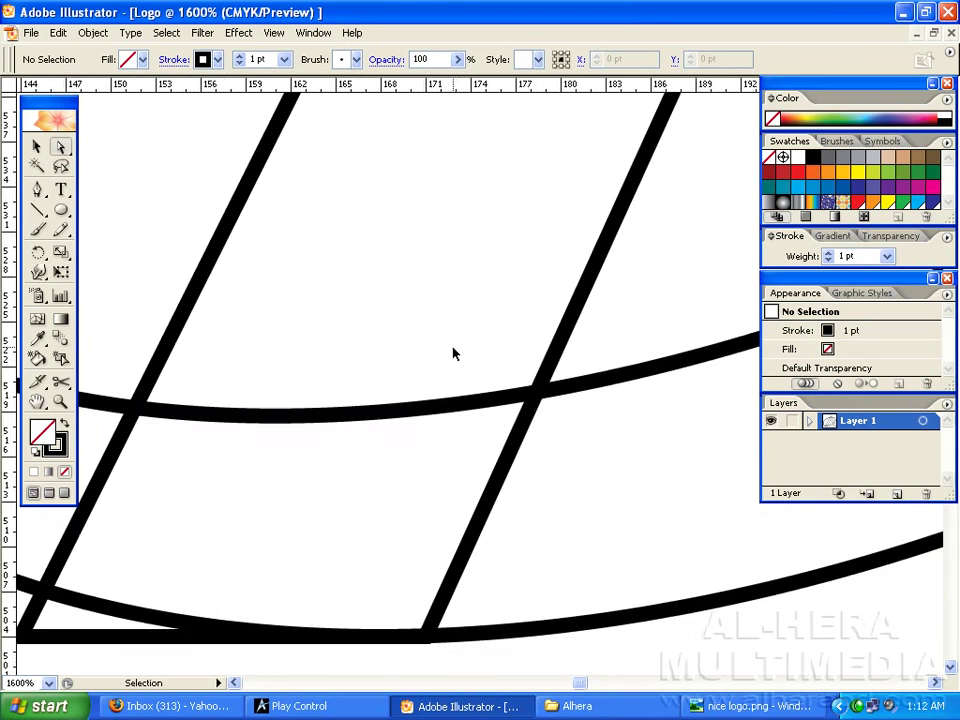
Cut the outer ellipse with the Scissors tool on its upper-left arc at about (155.9, 600.2) pt
{"action": "key", "text": "ctrl+minus"}
{"action": "key", "text": "ctrl+minus"}
{"action": "key", "text": "ctrl+minus"}
{"action": "key", "text": "ctrl+minus"}
{"action": "left_click_drag", "start_coordinate": [471, 211], "coordinate": [446, 392]}
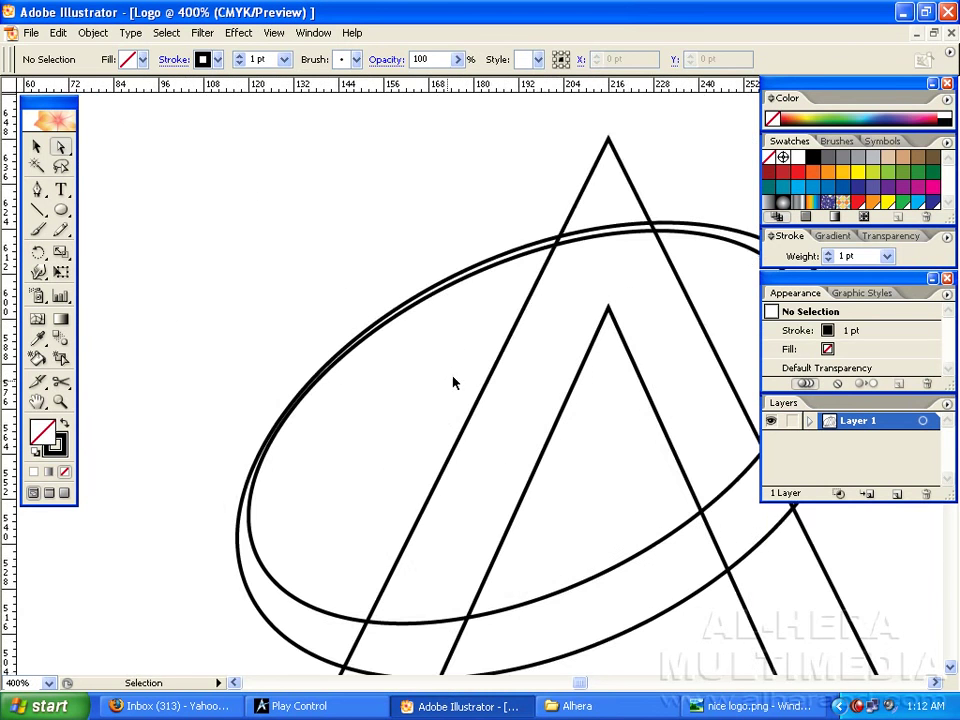
{"action": "key", "text": "ctrl+plus"}
{"action": "key", "text": "ctrl+plus"}
{"action": "key", "text": "ctrl+plus"}
{"action": "key", "text": "space"}
{"action": "left_click_drag", "start_coordinate": [463, 249], "coordinate": [435, 505]}
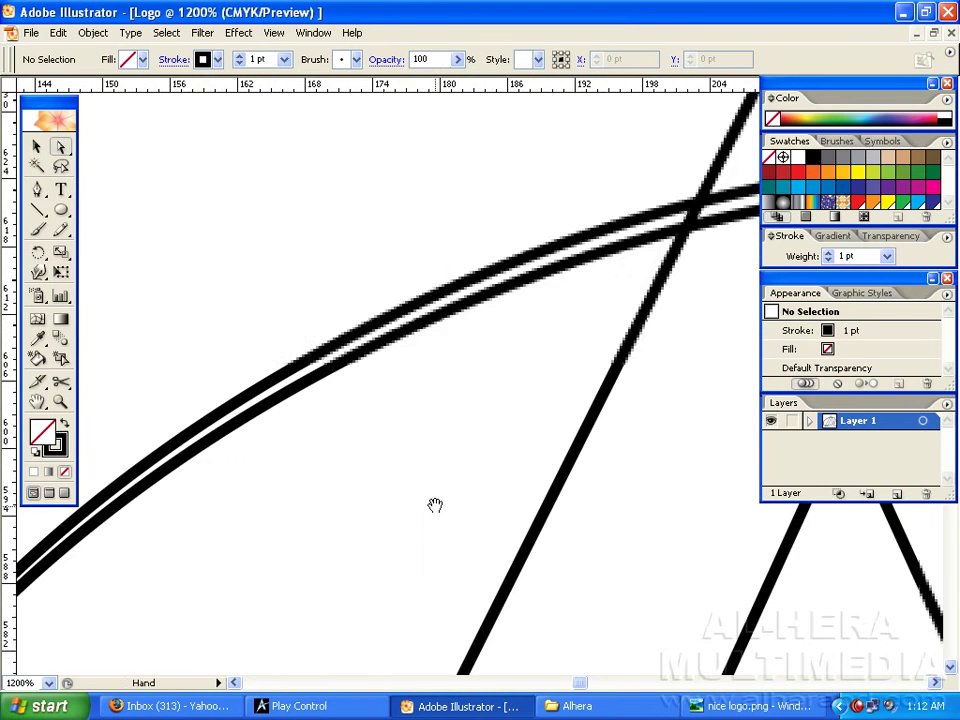
{"action": "left_click", "coordinate": [64, 383]}
{"action": "key", "text": "space"}
{"action": "left_click_drag", "start_coordinate": [355, 412], "coordinate": [422, 320]}
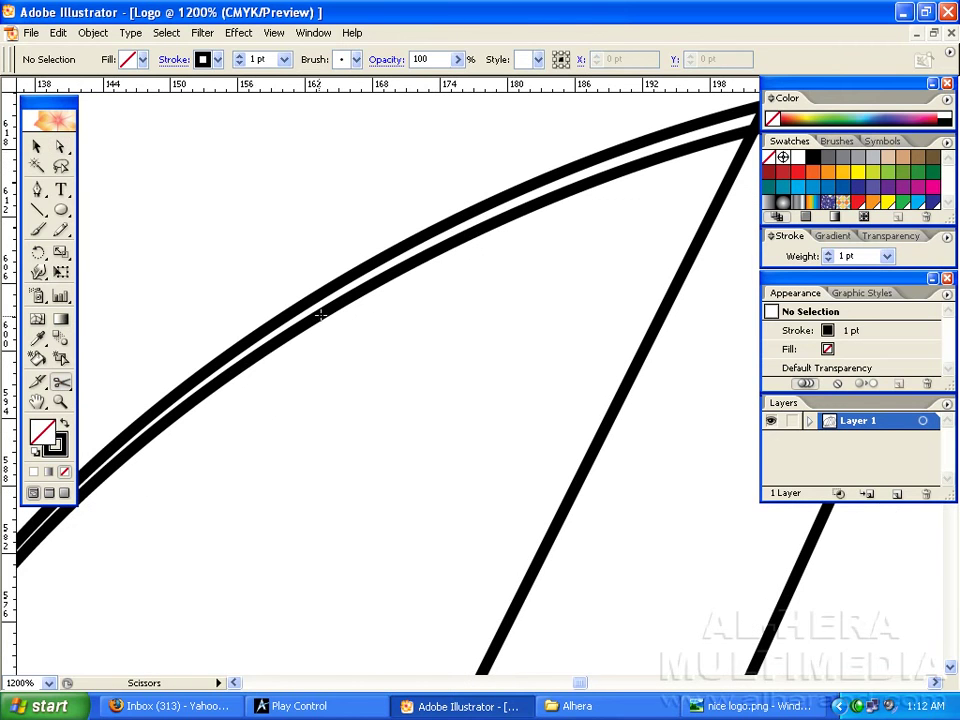
{"action": "left_click", "coordinate": [237, 349]}
{"action": "key", "text": "space"}
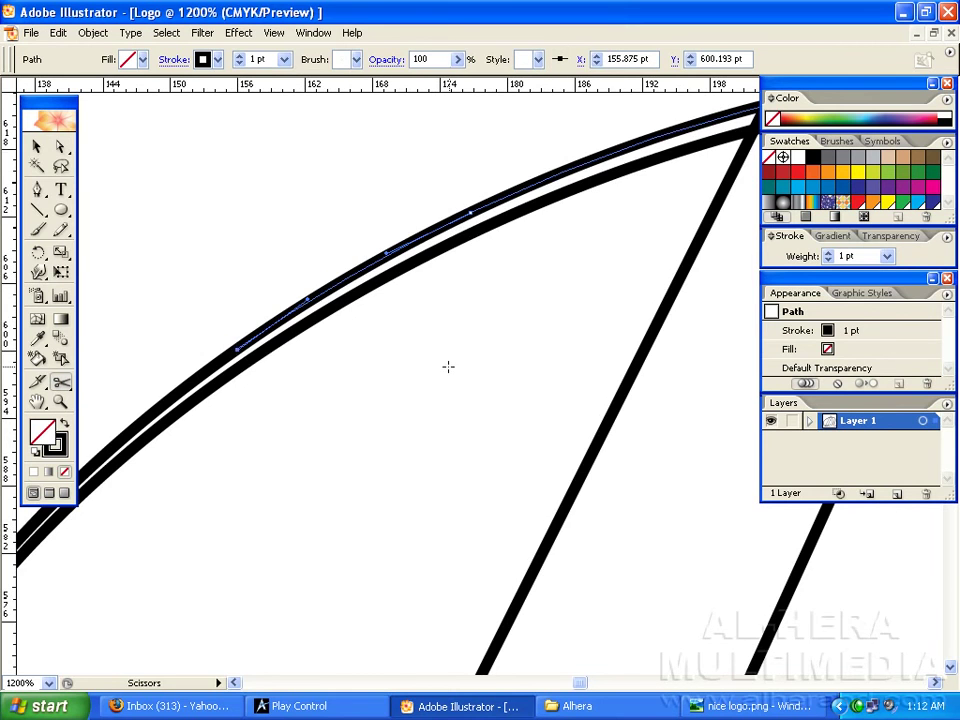
Cut the inner ellipse where it crosses both edges of the right leg, at about (258.2, 566.0) and (239.6, 547.7) pt
{"action": "key", "text": "ctrl+minus"}
{"action": "key", "text": "ctrl+minus"}
{"action": "key", "text": "ctrl+minus"}
{"action": "left_click_drag", "start_coordinate": [523, 366], "coordinate": [372, 382]}
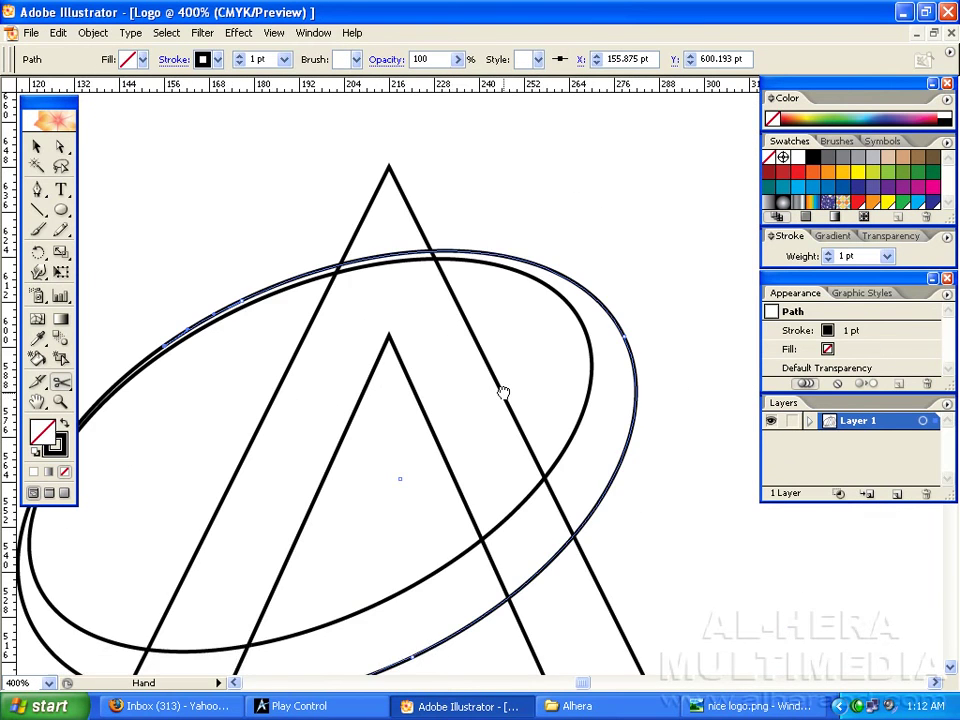
{"action": "left_click_drag", "start_coordinate": [501, 392], "coordinate": [450, 317]}
{"action": "key", "text": "ctrl+plus"}
{"action": "key", "text": "ctrl+plus"}
{"action": "key", "text": "space"}
{"action": "left_click_drag", "start_coordinate": [540, 411], "coordinate": [505, 335]}
{"action": "left_click", "coordinate": [503, 340]}
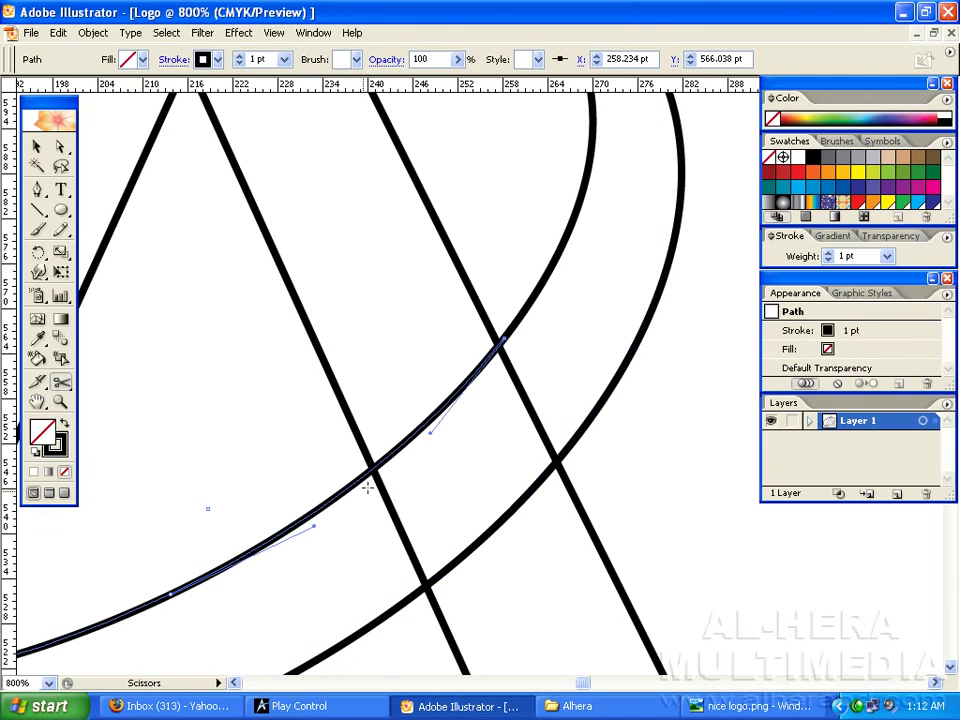
{"action": "key", "text": "ctrl+minus"}
{"action": "key", "text": "ctrl+minus"}
{"action": "key", "text": "ctrl+minus"}
{"action": "key", "text": "ctrl+minus"}
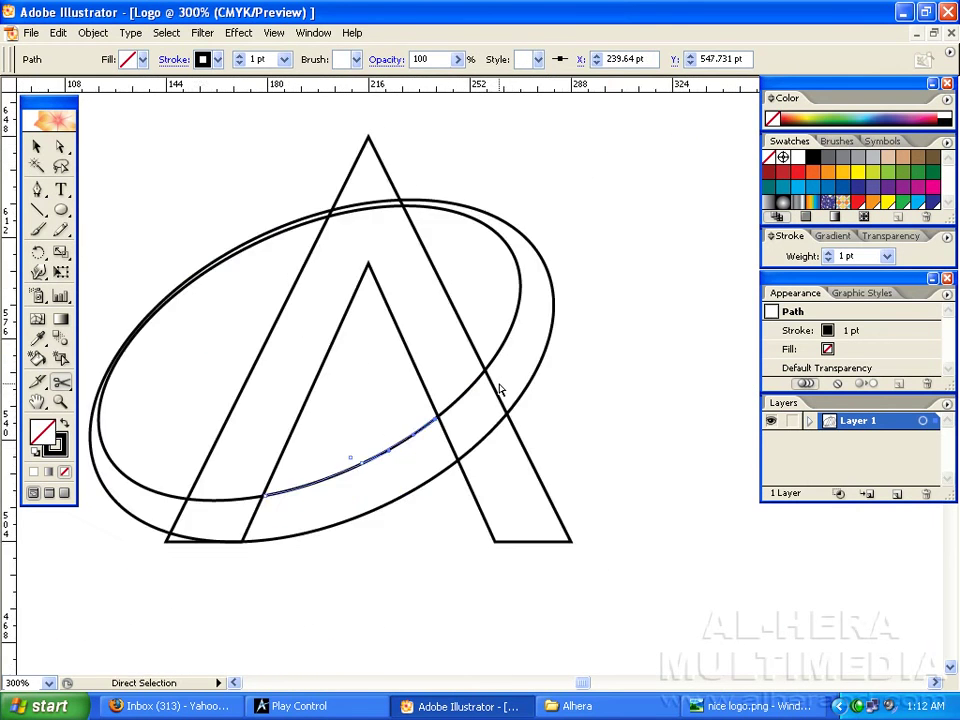
{"action": "key", "text": "ctrl+plus"}
{"action": "key", "text": "ctrl+plus"}
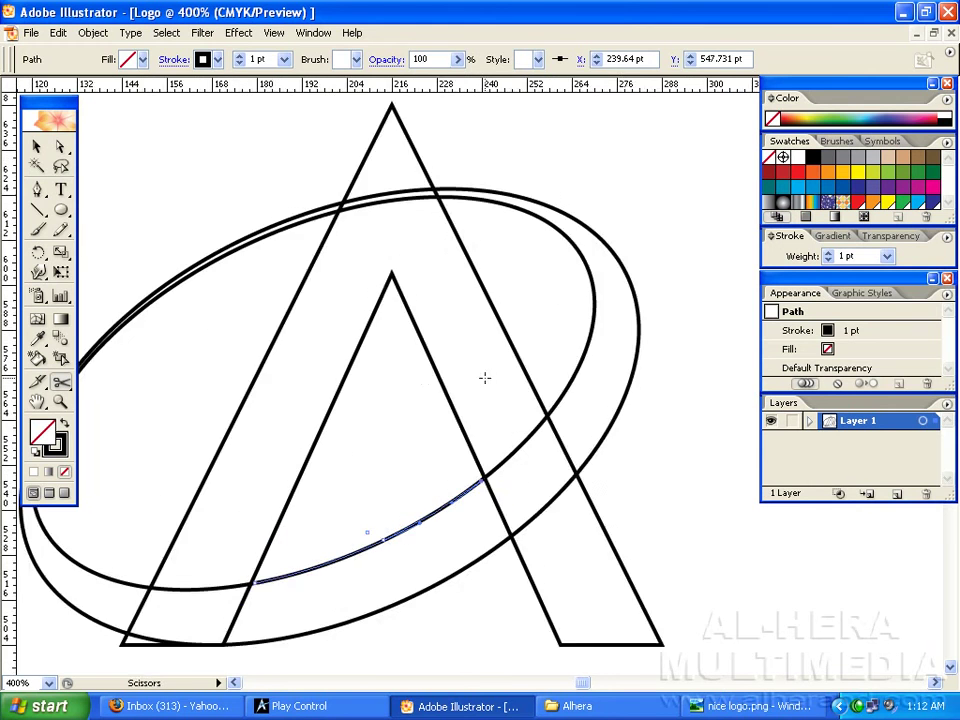
Switch to nice logo.png in Windows Picture and Fax Viewer, examine how the orbit ring crosses the A, and return to Illustrator
{"action": "left_click", "coordinate": [700, 706]}
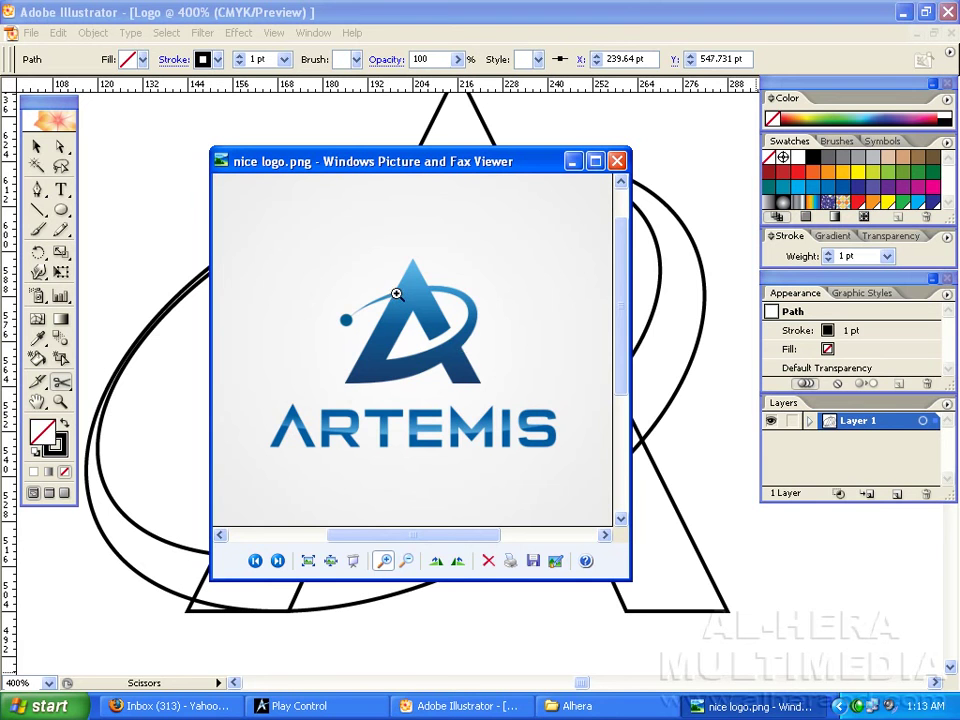
{"action": "left_click", "coordinate": [573, 161]}
{"action": "left_click_drag", "start_coordinate": [566, 358], "coordinate": [551, 349]}
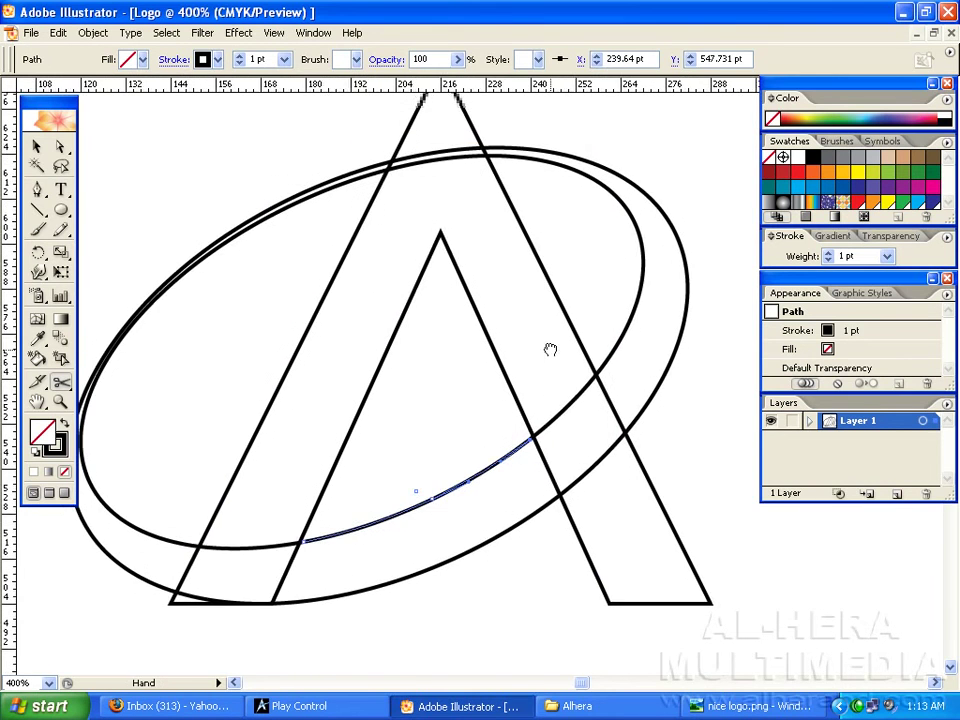
{"action": "left_click_drag", "start_coordinate": [530, 293], "coordinate": [540, 304]}
{"action": "key", "text": "space"}
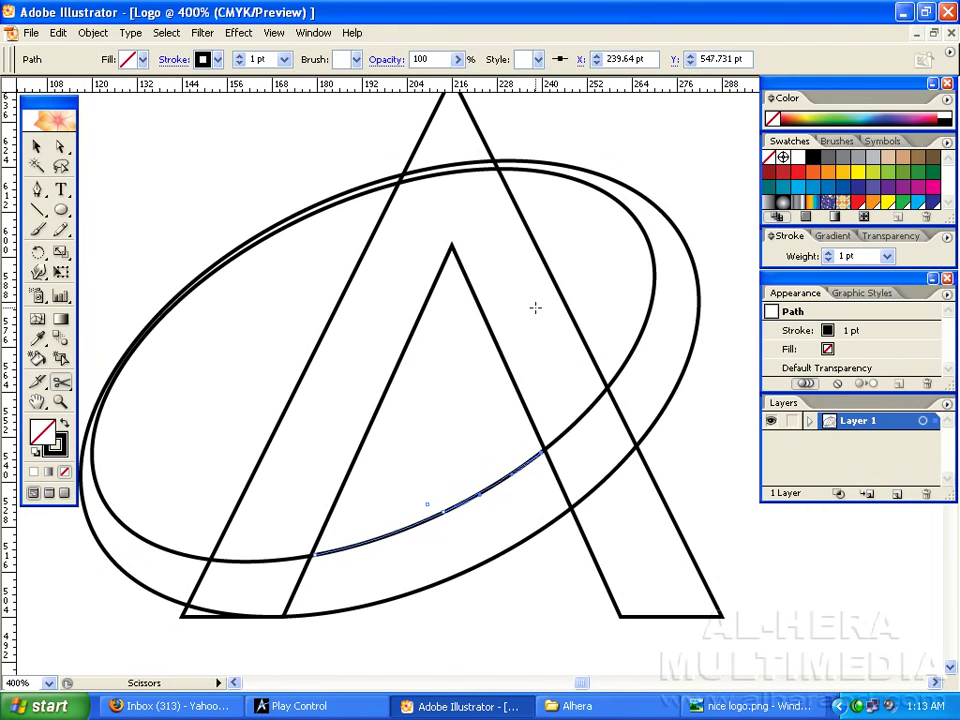
{"action": "left_click_drag", "start_coordinate": [605, 365], "coordinate": [553, 364]}
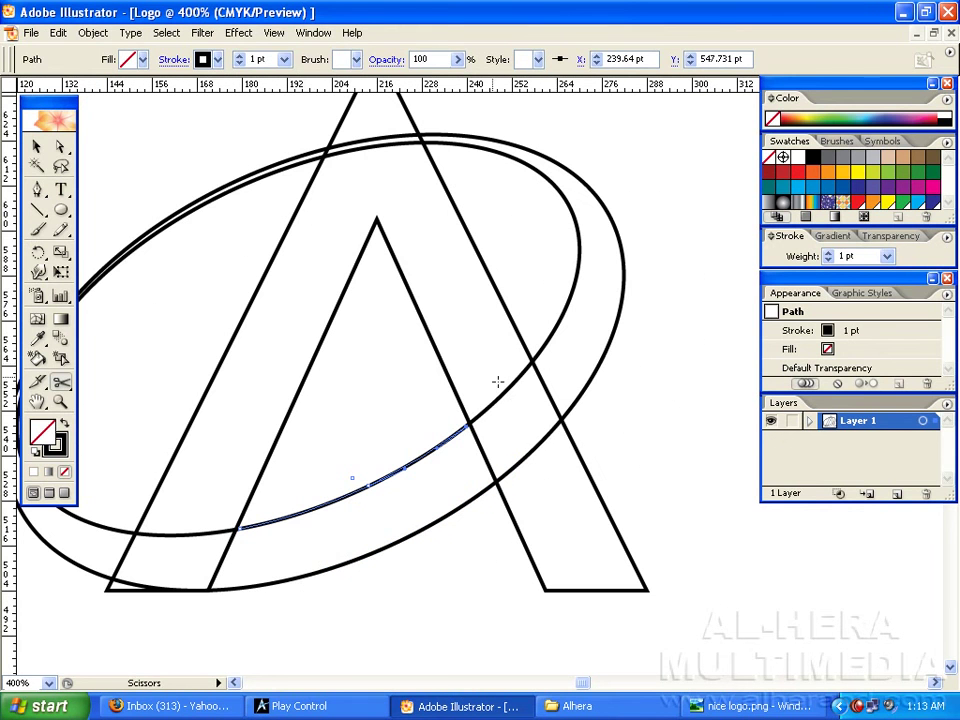
Undo the inner ellipse cuts at both edges of the right leg and reactivate the Scissors tool
{"action": "key", "text": "a"}
{"action": "key", "text": "ctrl+z"}
{"action": "key", "text": "c"}
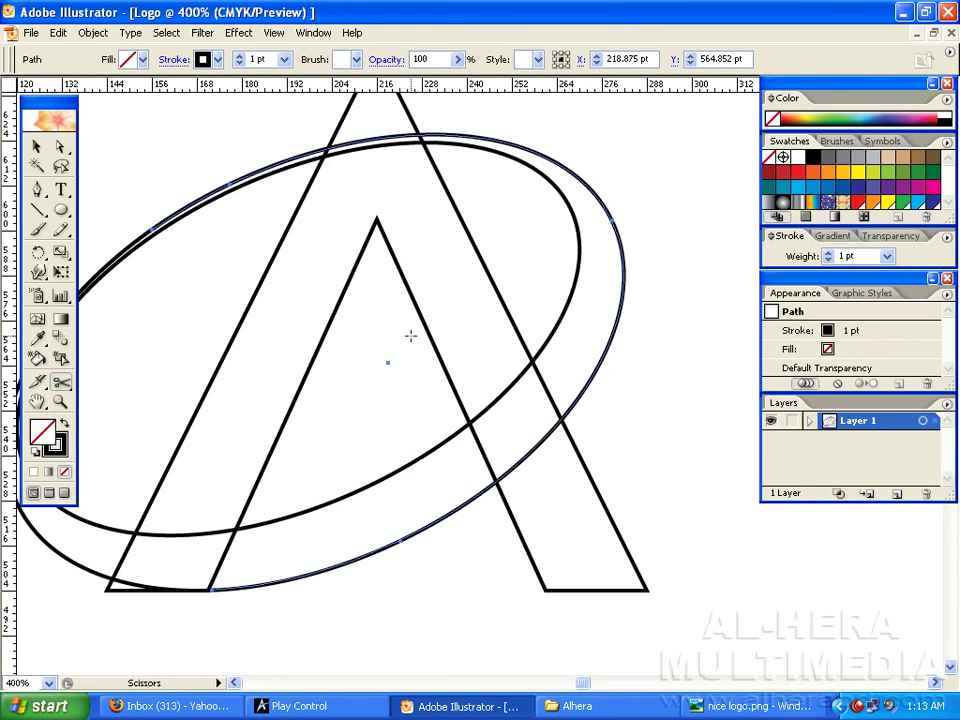
Cut the outer ellipse where it crosses both edges of the right leg, at about (265.6, 550.0) and (247.2, 532.5) pt
{"action": "key", "text": "space"}
{"action": "left_click_drag", "start_coordinate": [565, 413], "coordinate": [553, 400]}
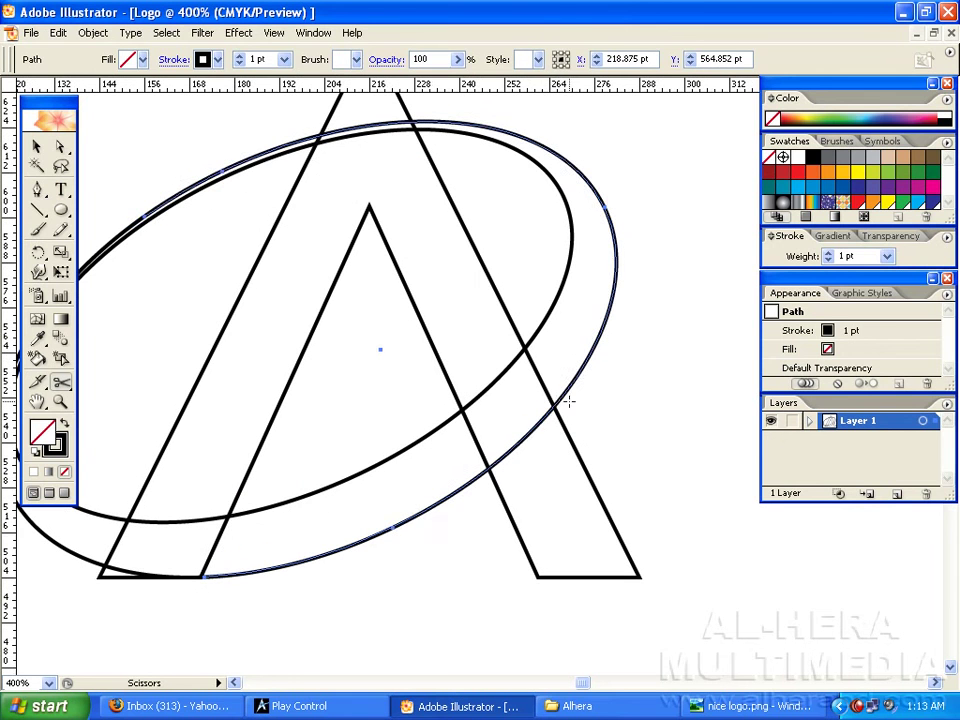
{"action": "left_click", "coordinate": [557, 402]}
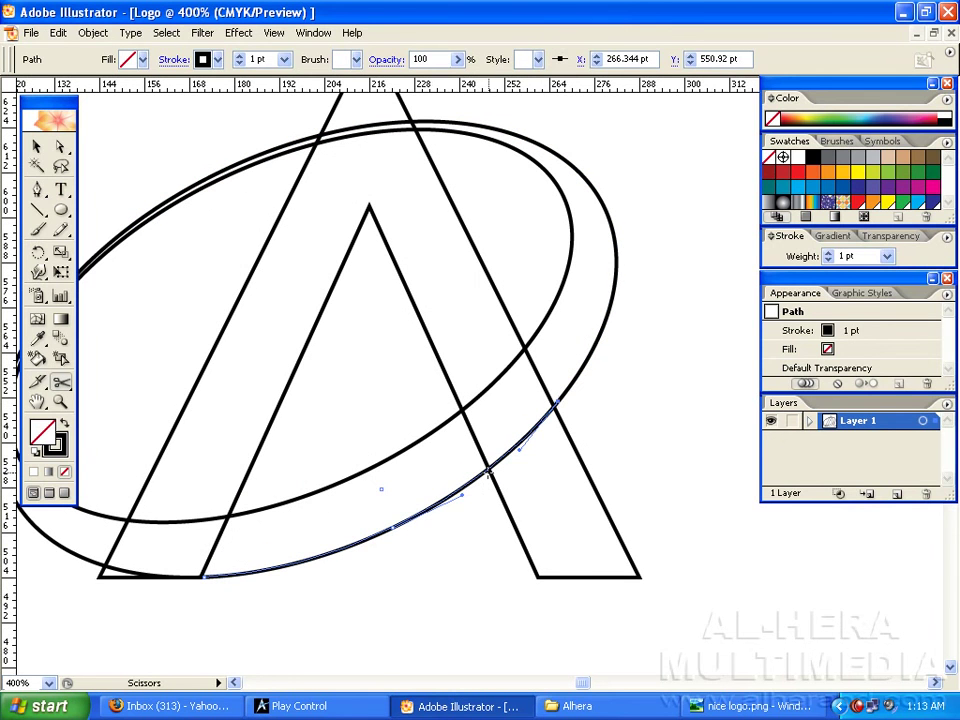
{"action": "left_click", "coordinate": [559, 396]}
{"action": "key", "text": "ctrl+plus"}
{"action": "key", "text": "ctrl+plus"}
{"action": "left_click_drag", "start_coordinate": [661, 434], "coordinate": [587, 398]}
{"action": "left_click", "coordinate": [557, 396], "text": "ctrl"}
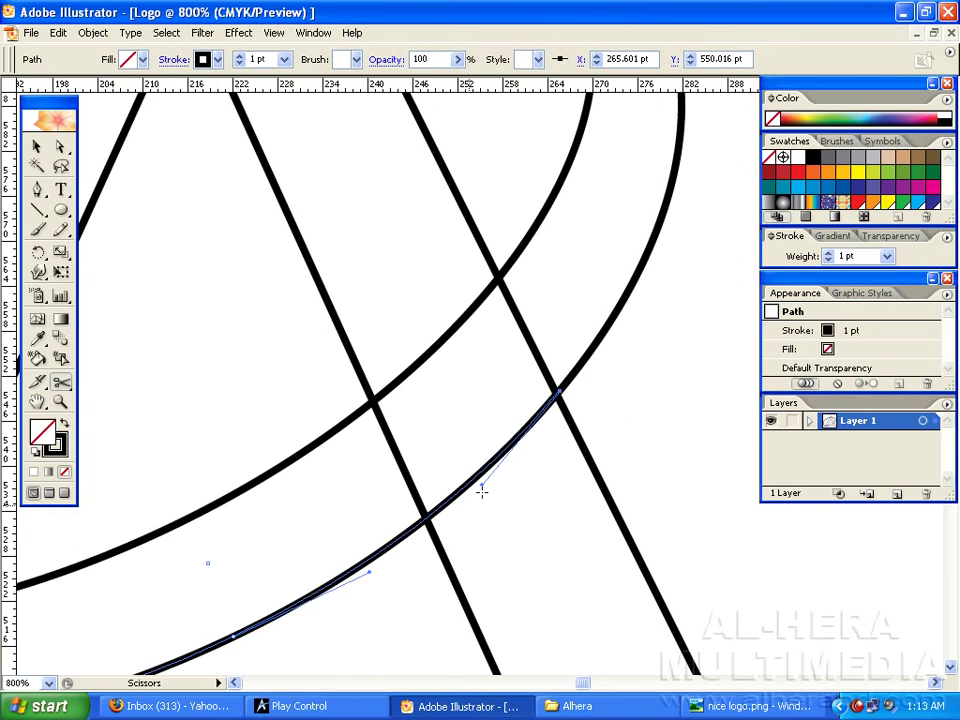
{"action": "left_click", "coordinate": [424, 521]}
Delete the outer ellipse segment lying between the two edges of the right leg
{"action": "left_click_drag", "start_coordinate": [380, 505], "coordinate": [480, 439]}
{"action": "left_click", "coordinate": [60, 147]}
{"action": "left_click", "coordinate": [606, 388]}
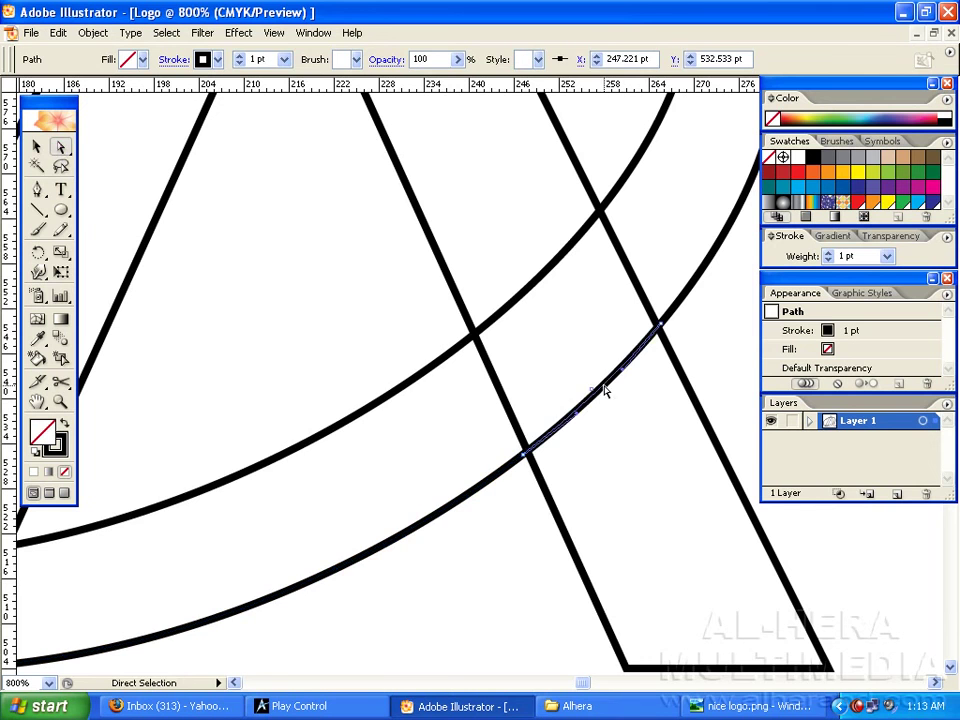
{"action": "key", "text": "Delete"}
Delete the left-hand arcs of both the inner and outer ellipses, between their upper-left cuts and the left leg's inner edge
{"action": "left_click_drag", "start_coordinate": [488, 258], "coordinate": [450, 315]}
{"action": "key", "text": "ctrl+minus"}
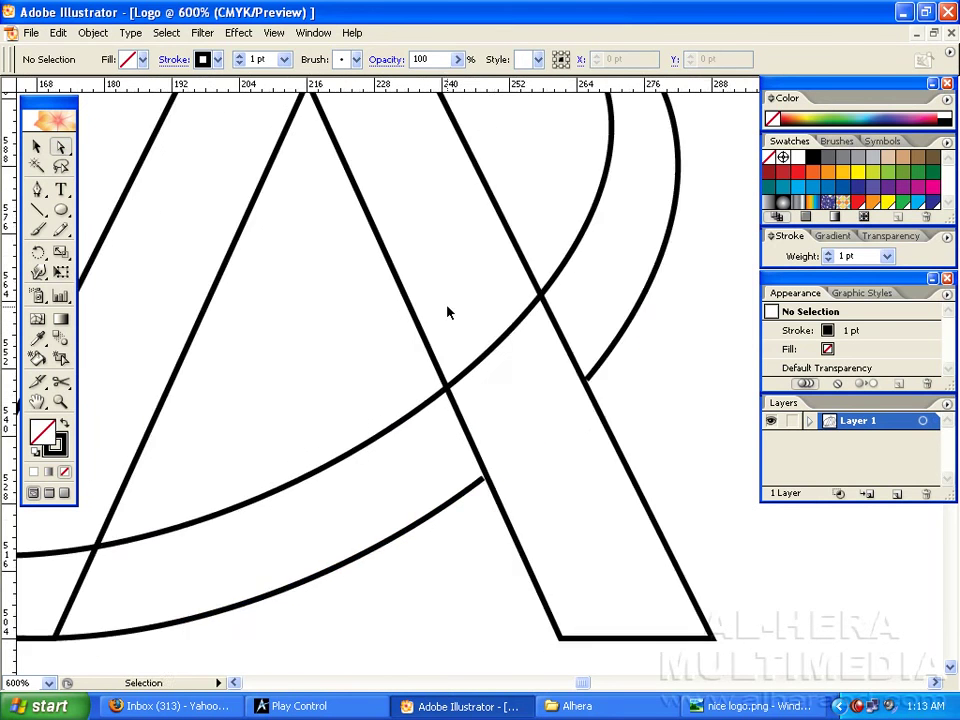
{"action": "key", "text": "ctrl+minus"}
{"action": "left_click", "coordinate": [336, 343]}
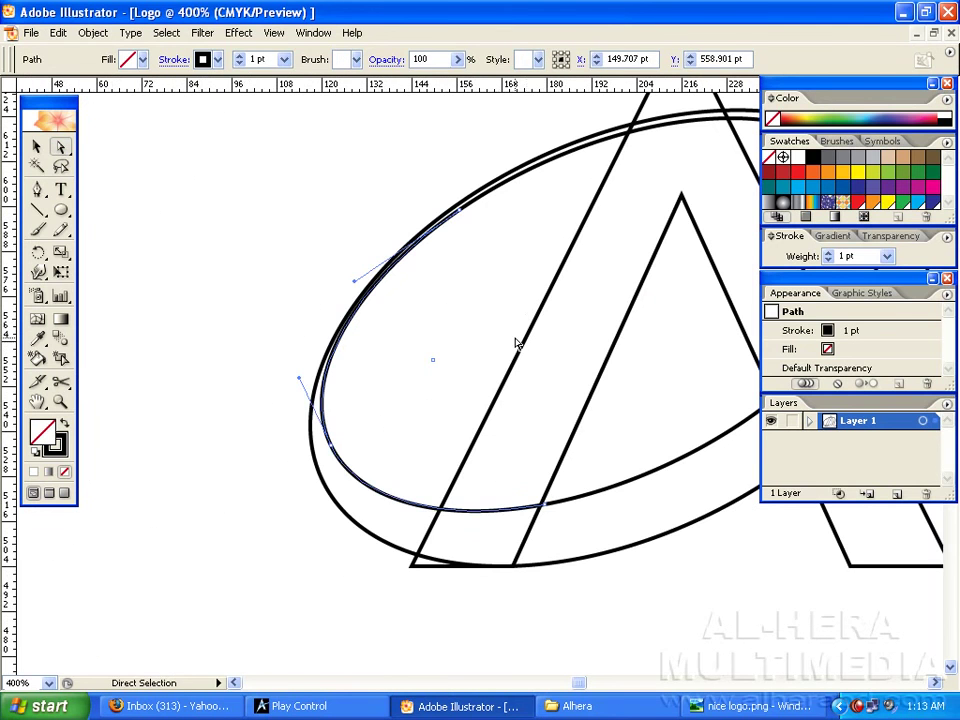
{"action": "key", "text": "Delete"}
{"action": "key", "text": "Delete"}
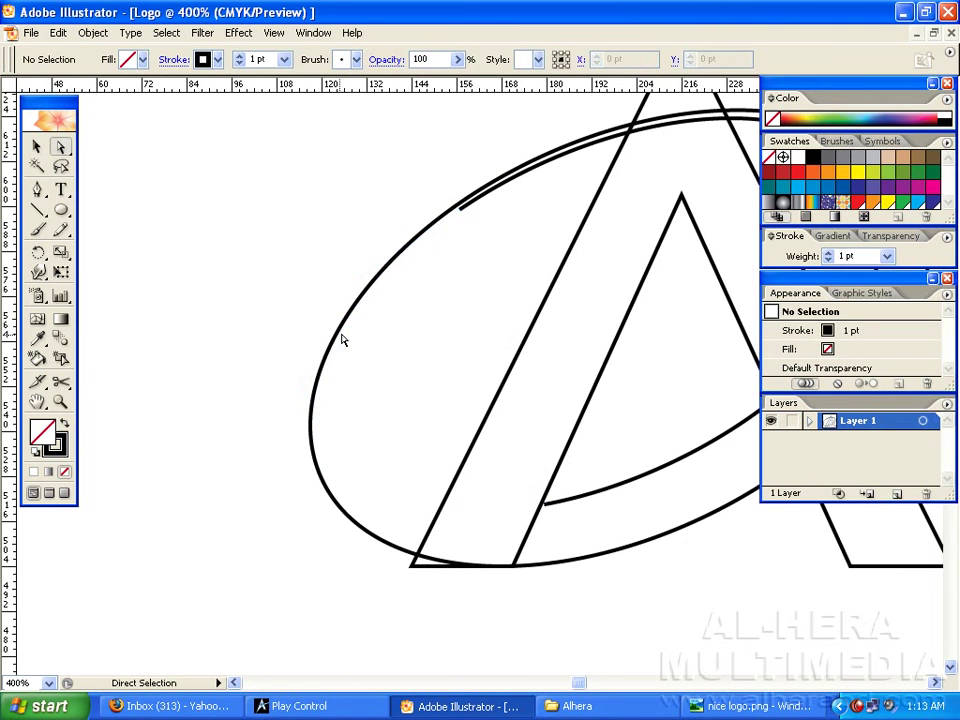
{"action": "left_click", "coordinate": [336, 341]}
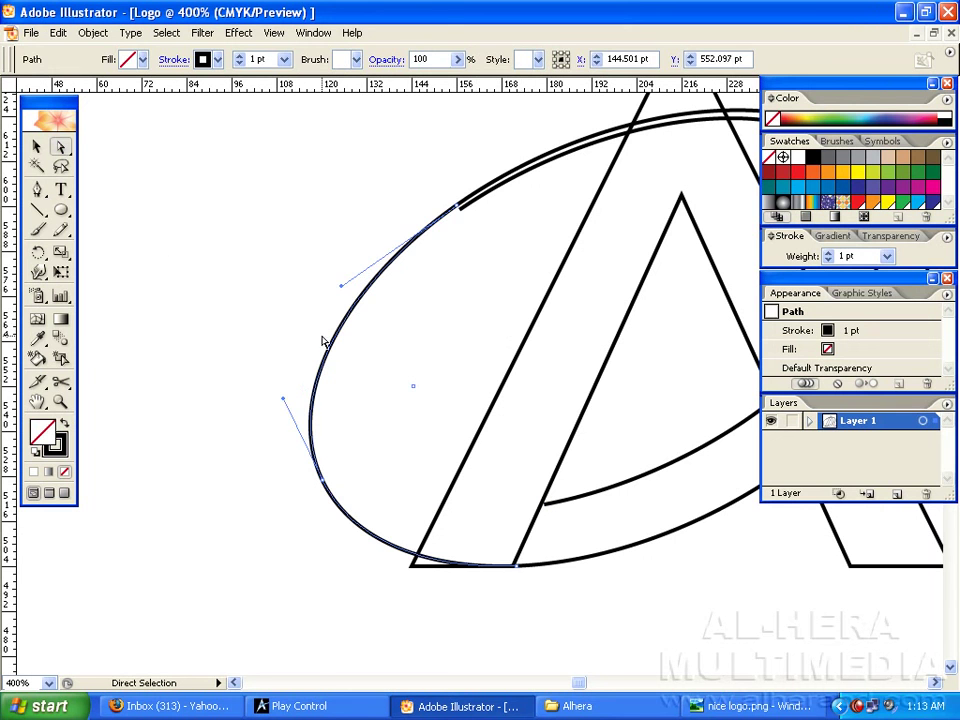
{"action": "key", "text": "Delete"}
{"action": "key", "text": "Delete"}
Cut the left leg's inner edge at the inner ellipse's end and near the bottom corner, at about (178.4, 520.3) and (170.5, 504) pt
{"action": "left_click_drag", "start_coordinate": [628, 302], "coordinate": [437, 345]}
{"action": "key", "text": "ctrl+plus"}
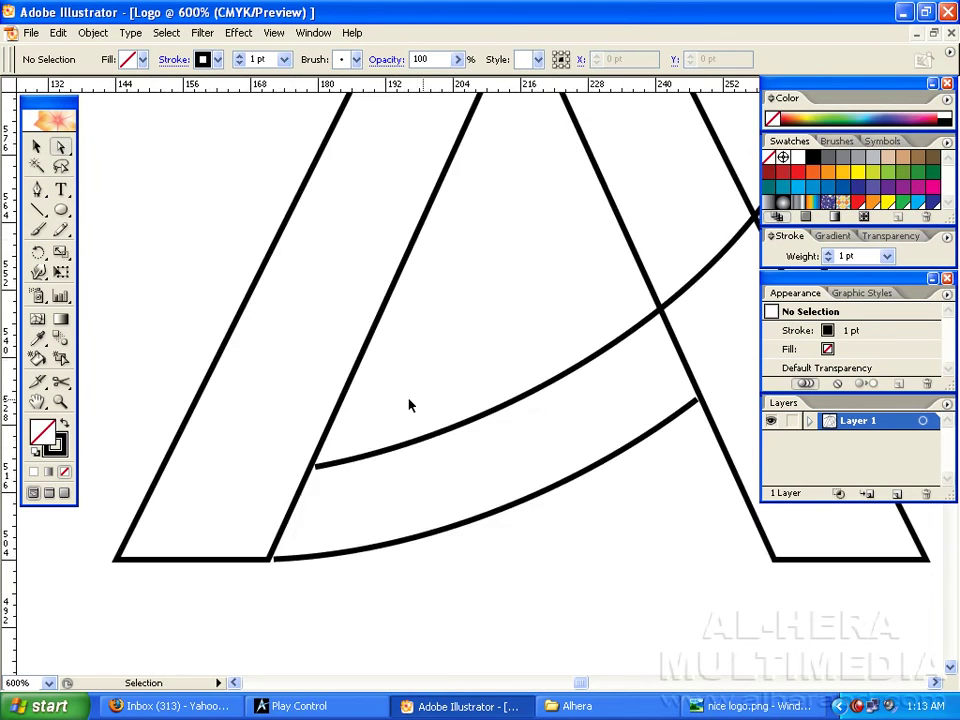
{"action": "key", "text": "ctrl+minus"}
{"action": "left_click_drag", "start_coordinate": [550, 238], "coordinate": [456, 326]}
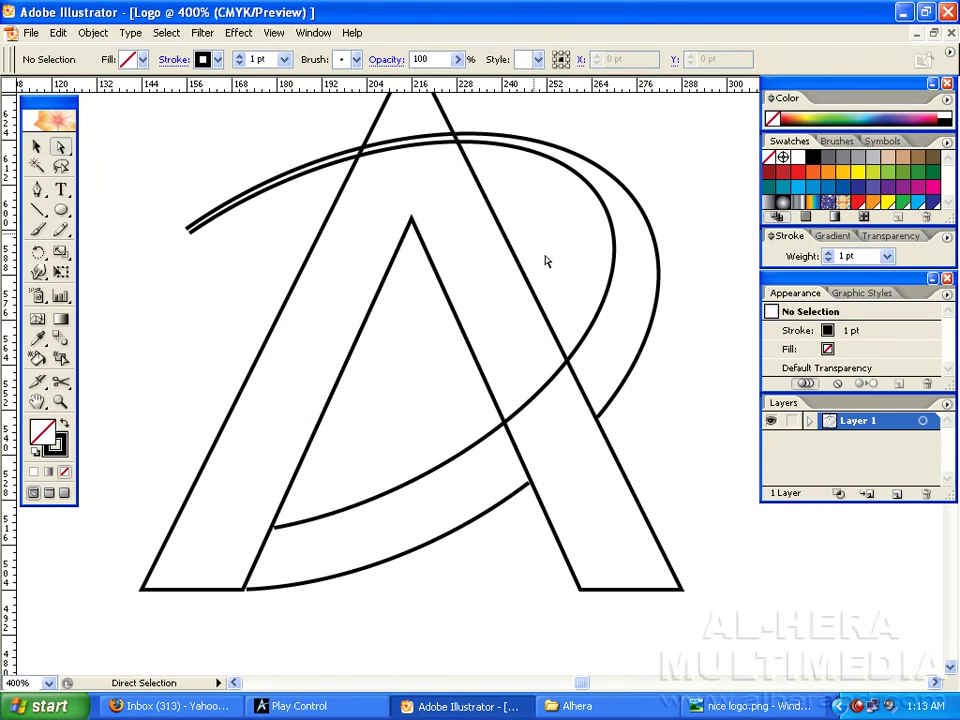
{"action": "left_click_drag", "start_coordinate": [293, 327], "coordinate": [349, 317]}
{"action": "key", "text": "ctrl+plus"}
{"action": "key", "text": "ctrl+plus"}
{"action": "left_click_drag", "start_coordinate": [291, 429], "coordinate": [461, 255]}
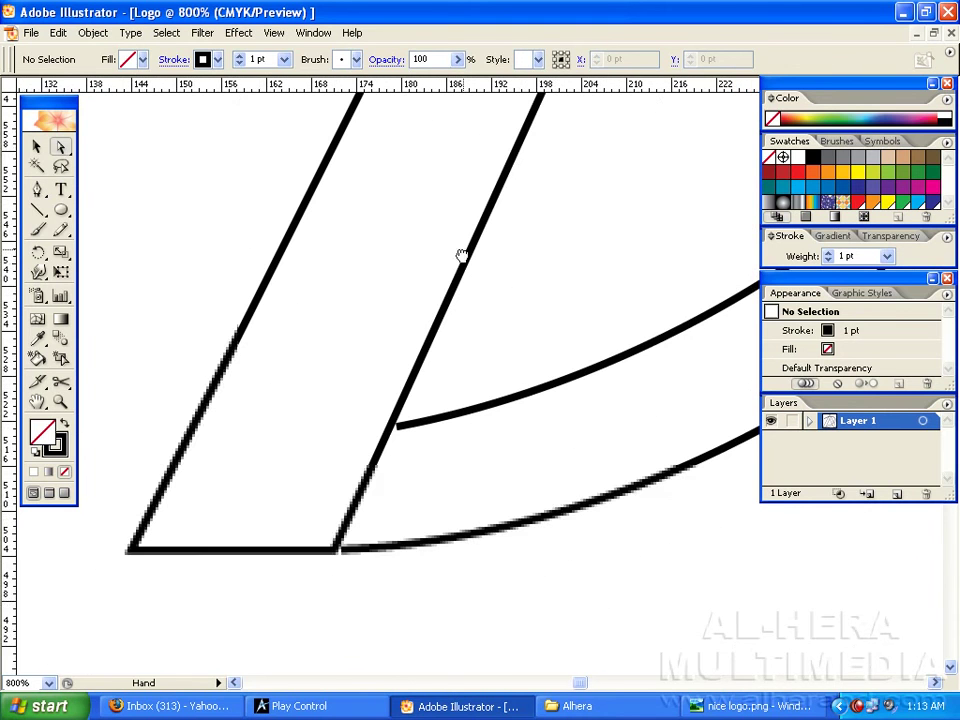
{"action": "left_click", "coordinate": [60, 382]}
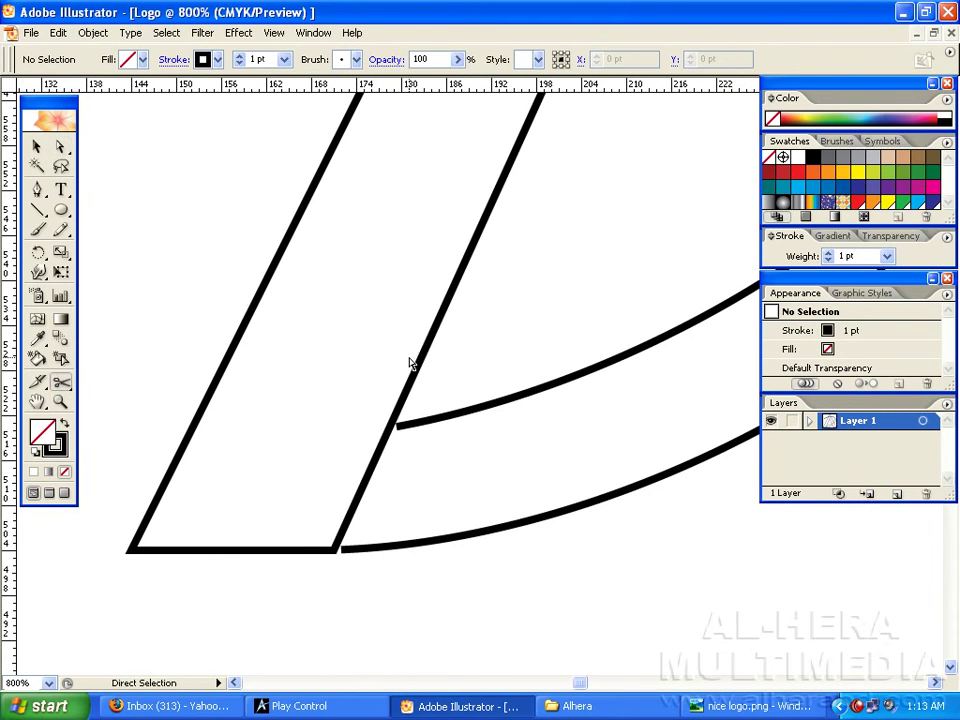
{"action": "key", "text": "ctrl+plus"}
{"action": "left_click_drag", "start_coordinate": [398, 437], "coordinate": [446, 405]}
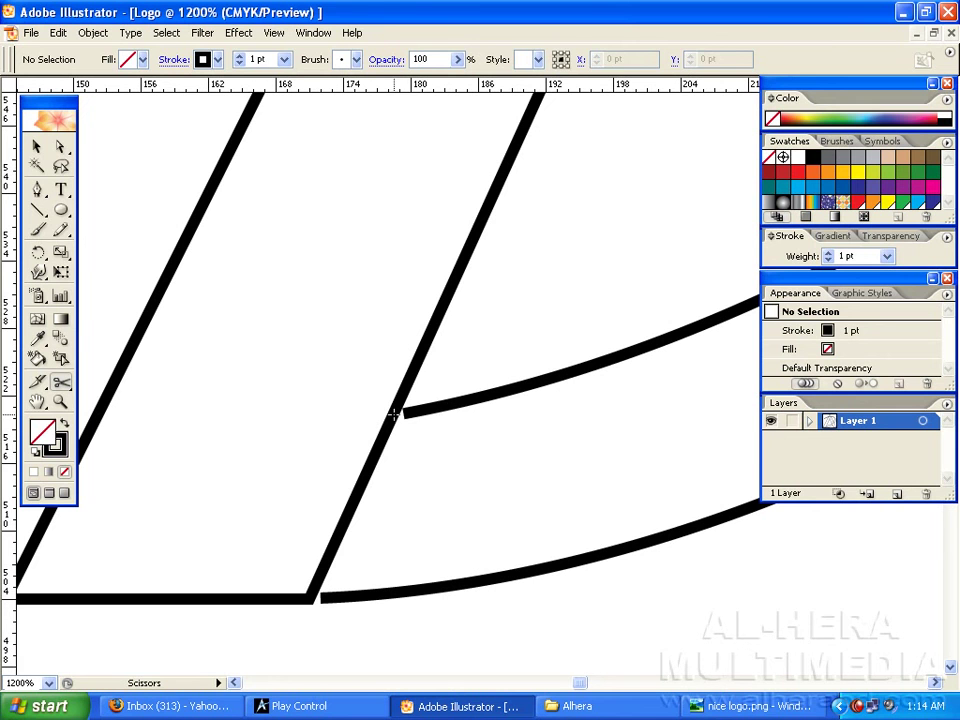
{"action": "left_click", "coordinate": [394, 415]}
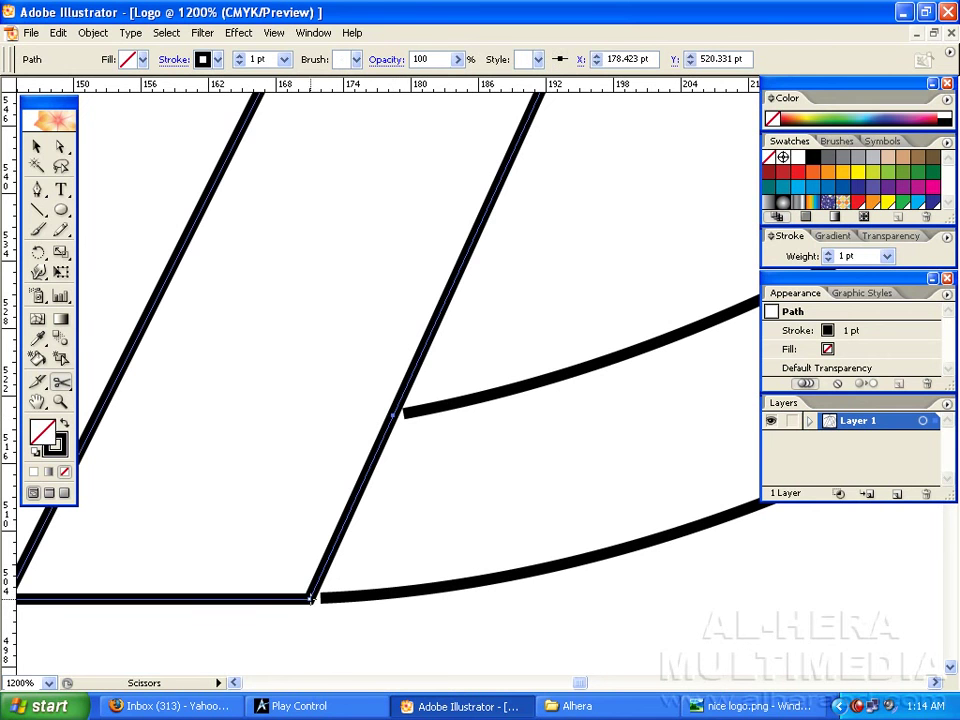
{"action": "left_click", "coordinate": [309, 598]}
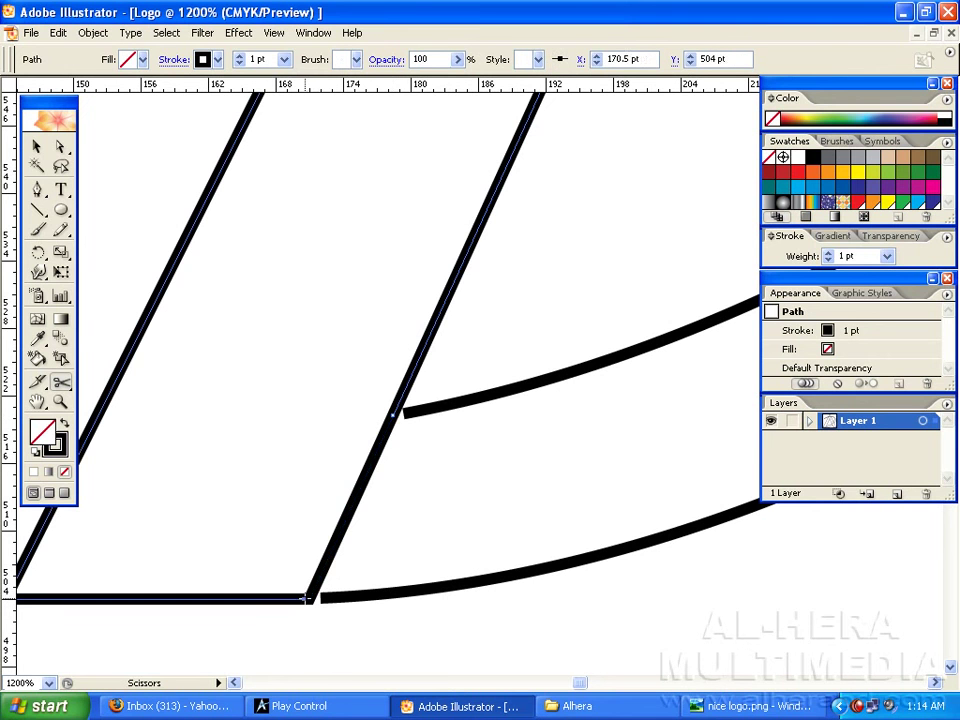
Delete the short piece of the left leg's inner edge between the ends of the two ellipse arcs
{"action": "left_click", "coordinate": [60, 147]}
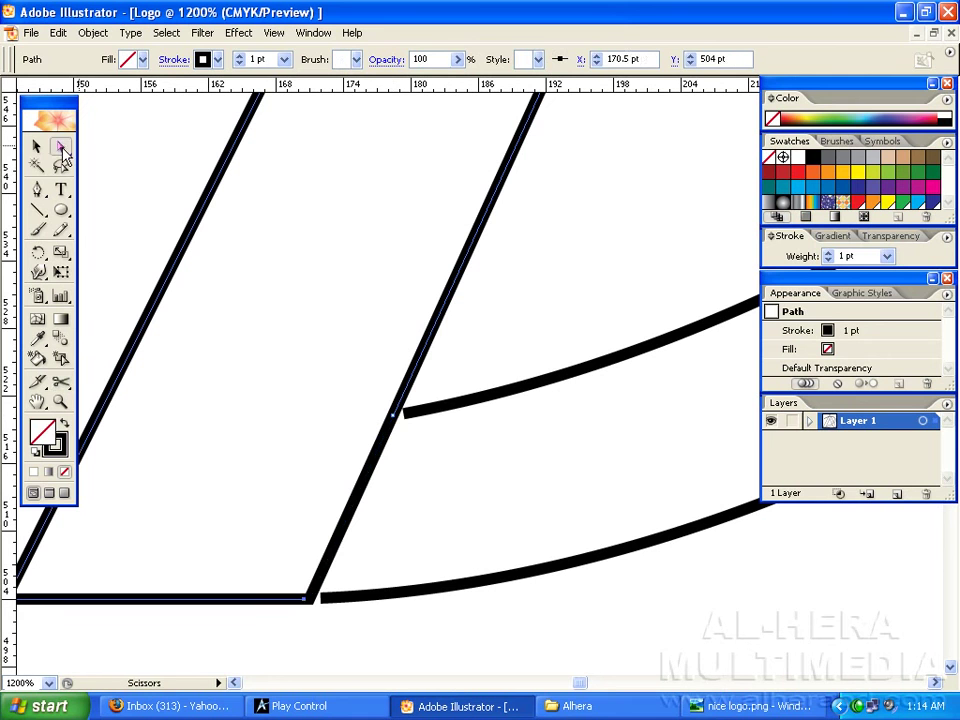
{"action": "left_click", "coordinate": [358, 495]}
{"action": "left_click", "coordinate": [363, 493]}
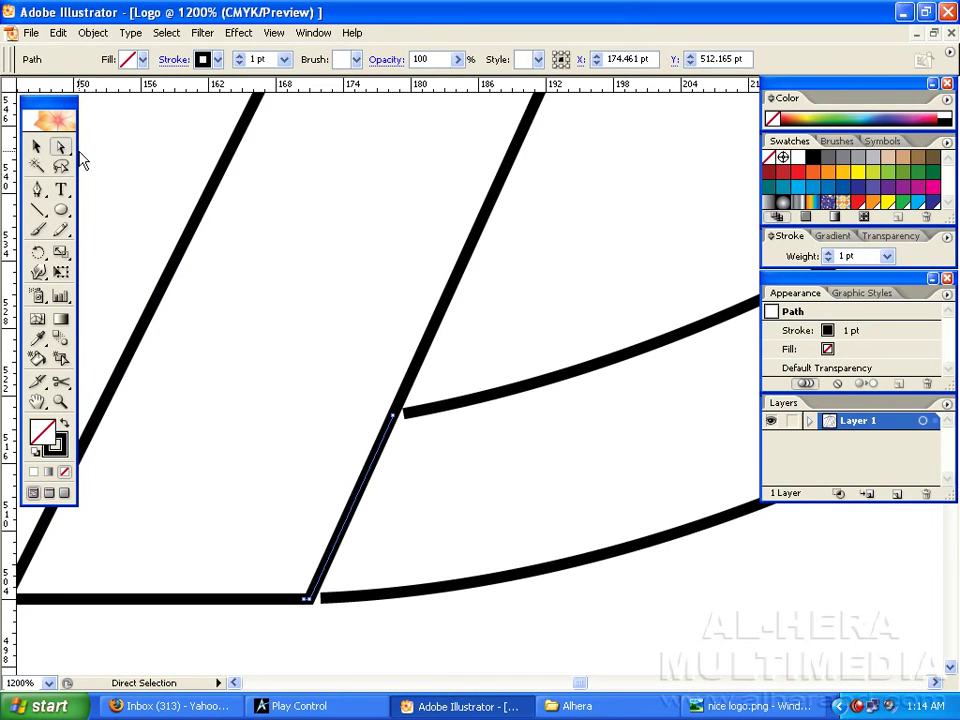
{"action": "key", "text": "Delete"}
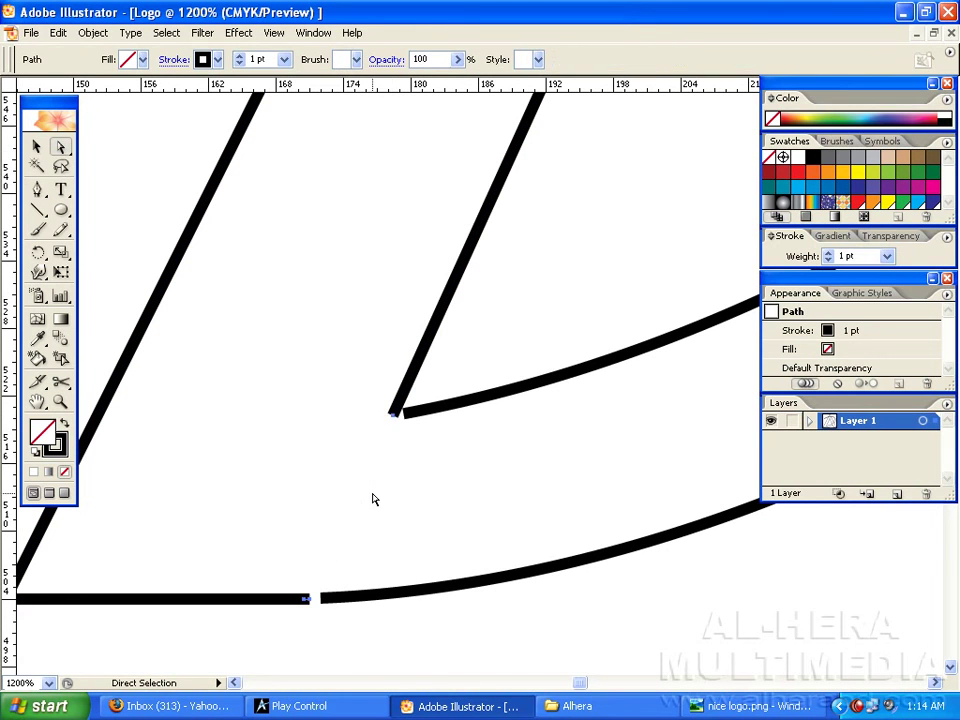
{"action": "left_click", "coordinate": [373, 499]}
Cut both edges of the right leg above the inner ellipse, at about (251.9, 576.2) and (234.5, 562.4) pt
{"action": "left_click_drag", "start_coordinate": [602, 270], "coordinate": [514, 336]}
{"action": "key", "text": "ctrl+minus"}
{"action": "key", "text": "ctrl+minus"}
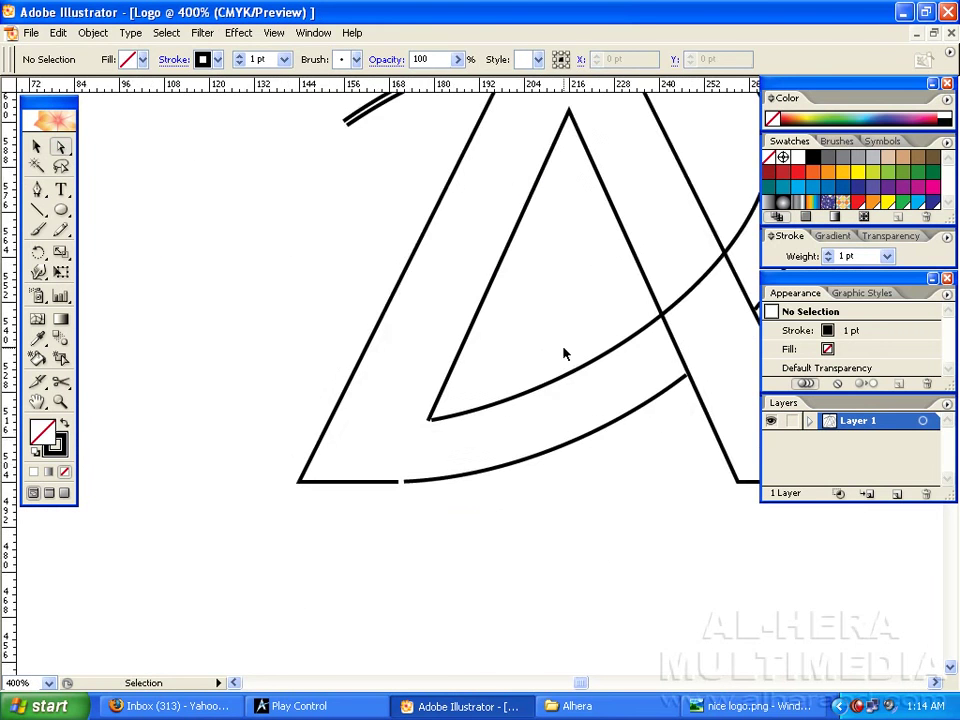
{"action": "left_click_drag", "start_coordinate": [676, 234], "coordinate": [423, 397]}
{"action": "left_click_drag", "start_coordinate": [508, 313], "coordinate": [505, 341]}
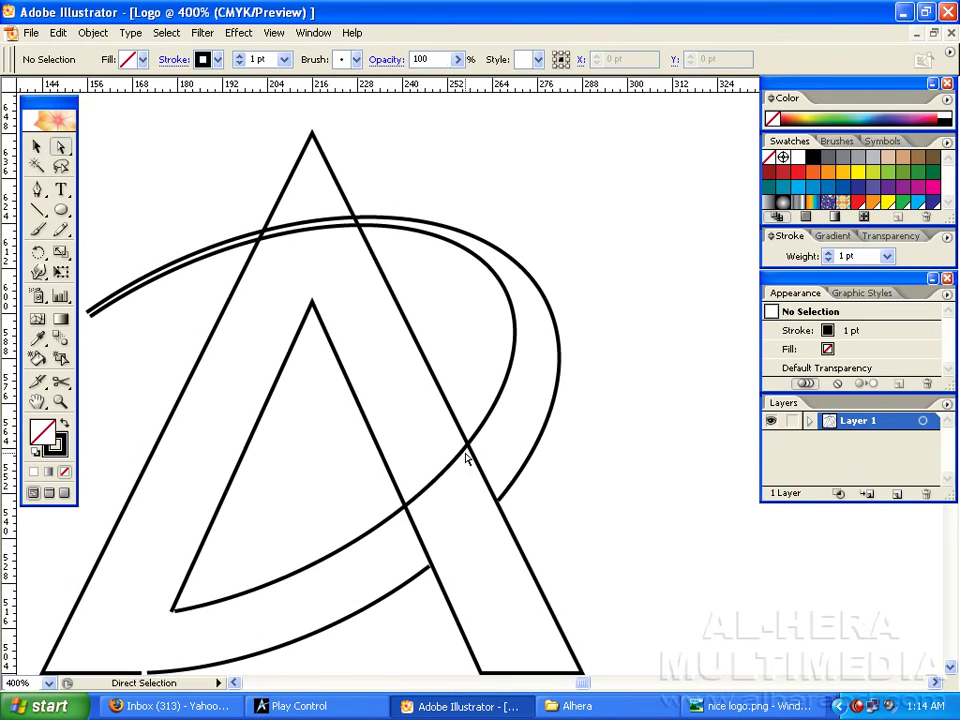
{"action": "key", "text": "ctrl+plus"}
{"action": "left_click_drag", "start_coordinate": [396, 435], "coordinate": [493, 401]}
{"action": "key", "text": "c"}
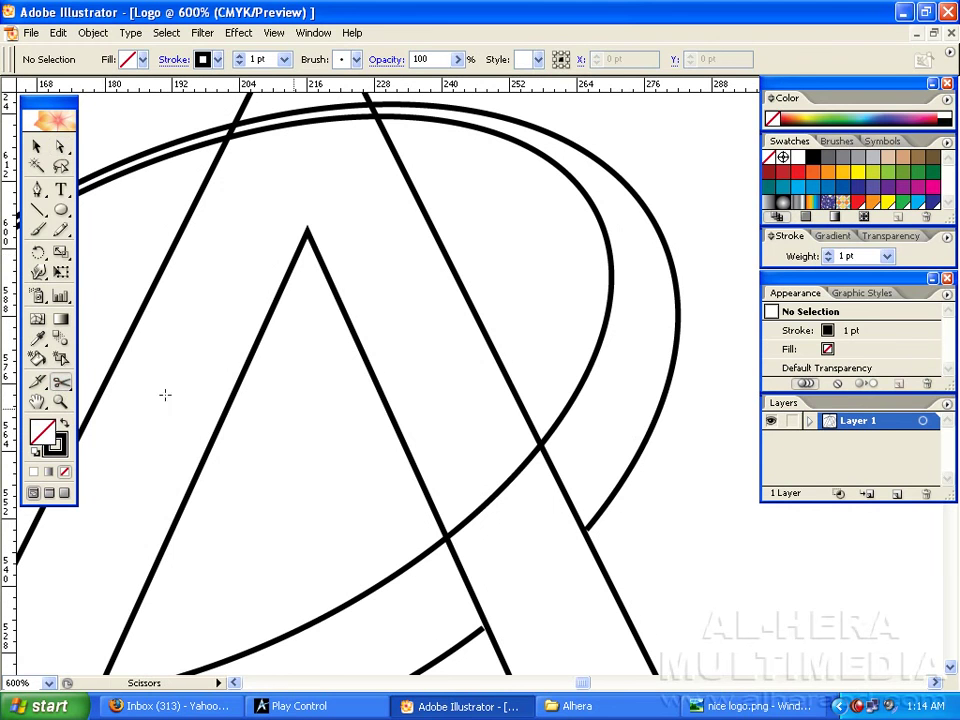
{"action": "left_click", "coordinate": [508, 382]}
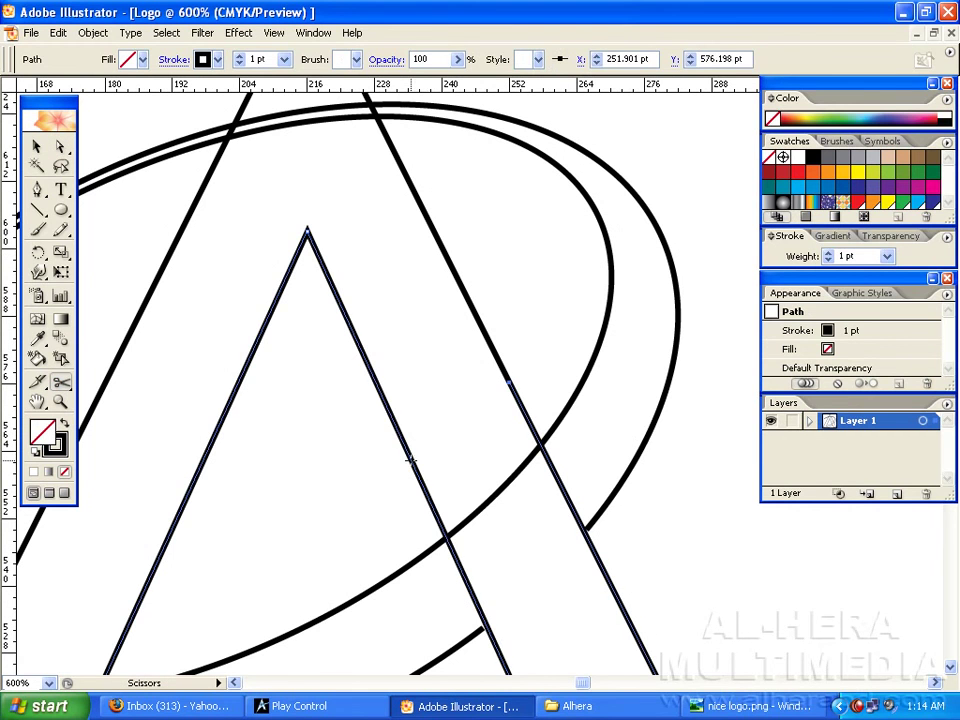
{"action": "left_click", "coordinate": [410, 460]}
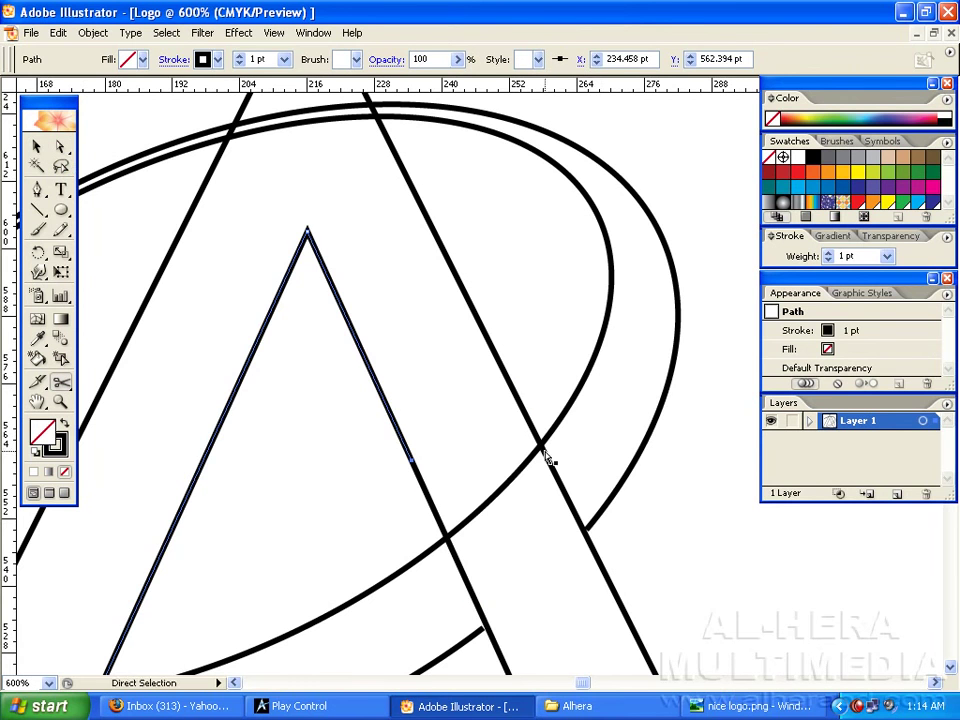
Cut the right leg's outer edge at about (257.9, 564.3) pt and its inner edge, both just below the inner ellipse
{"action": "key", "text": "ctrl+plus"}
{"action": "key", "text": "ctrl+plus"}
{"action": "left_click_drag", "start_coordinate": [610, 498], "coordinate": [577, 409]}
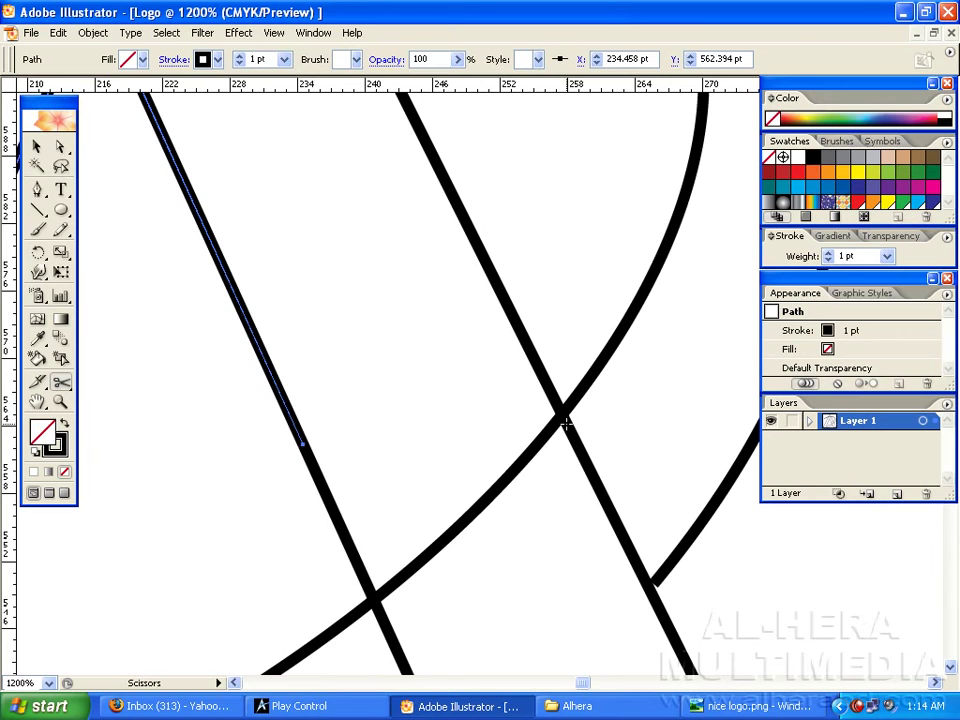
{"action": "left_click", "coordinate": [565, 423]}
{"action": "left_click_drag", "start_coordinate": [383, 557], "coordinate": [463, 386]}
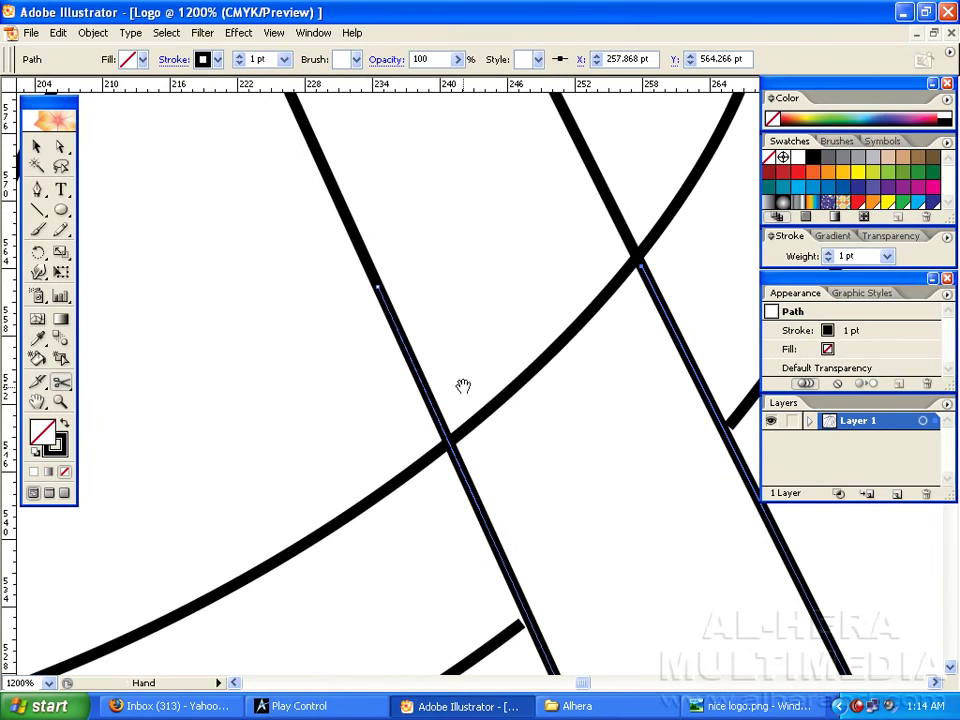
{"action": "left_click", "coordinate": [453, 452]}
Delete the pieces of the right leg's inner and outer edges between the cuts above and below the inner ellipse
{"action": "key", "text": "Delete"}
{"action": "key", "text": "a"}
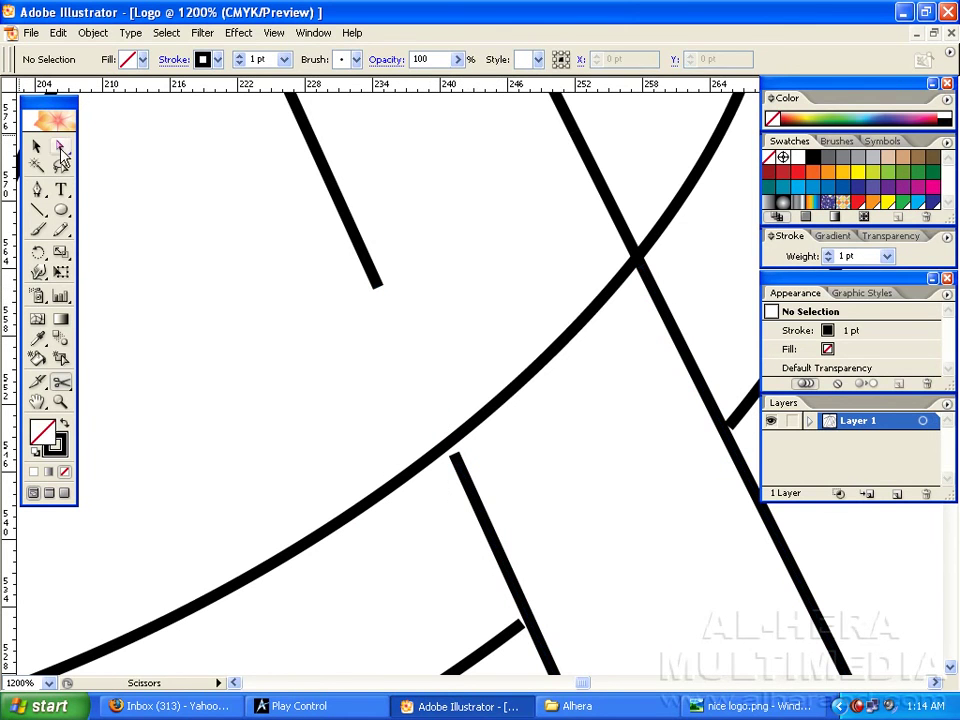
{"action": "left_click", "coordinate": [611, 215]}
{"action": "key", "text": "Delete"}
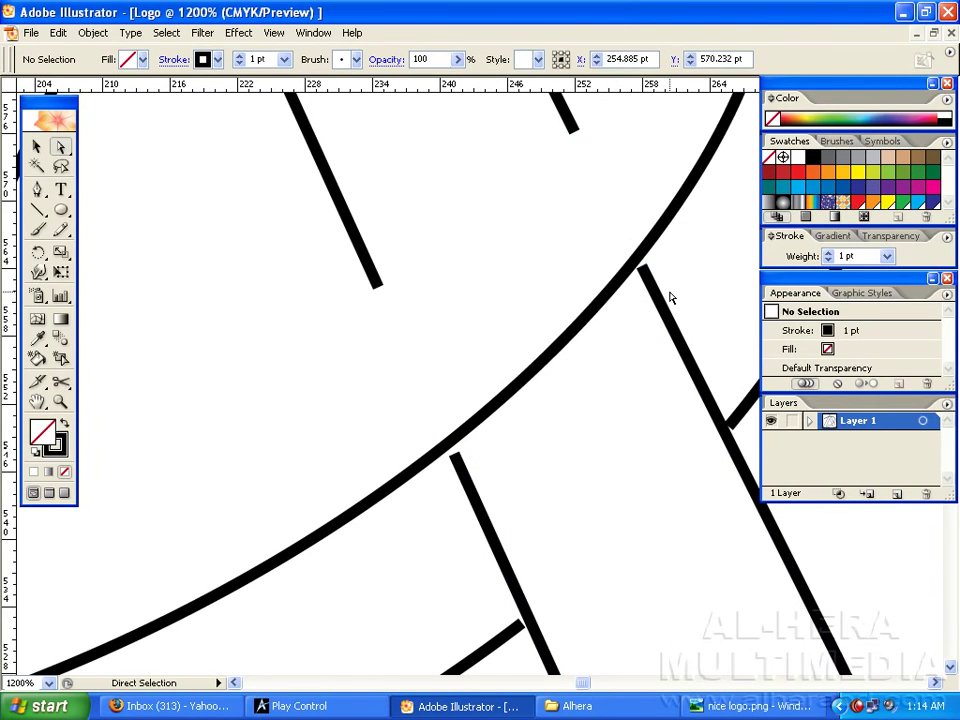
Cut the right leg's inner edge and its outer edge, at about (265.3, 549.4) pt, where the outer ellipse's arcs end
{"action": "key", "text": "space"}
{"action": "left_click_drag", "start_coordinate": [683, 405], "coordinate": [570, 285]}
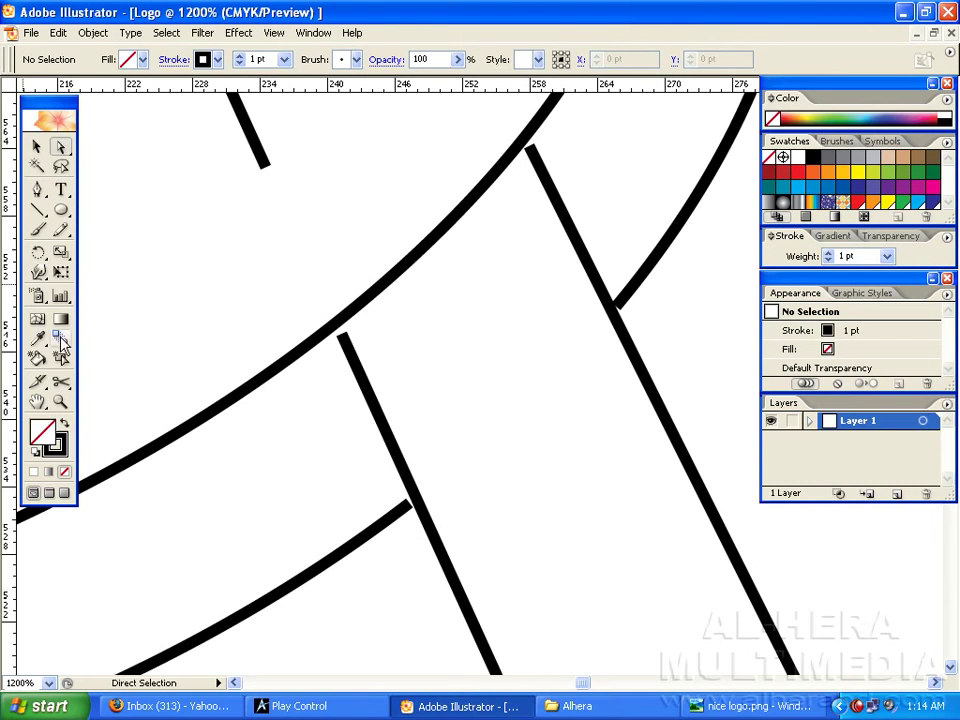
{"action": "left_click", "coordinate": [61, 382]}
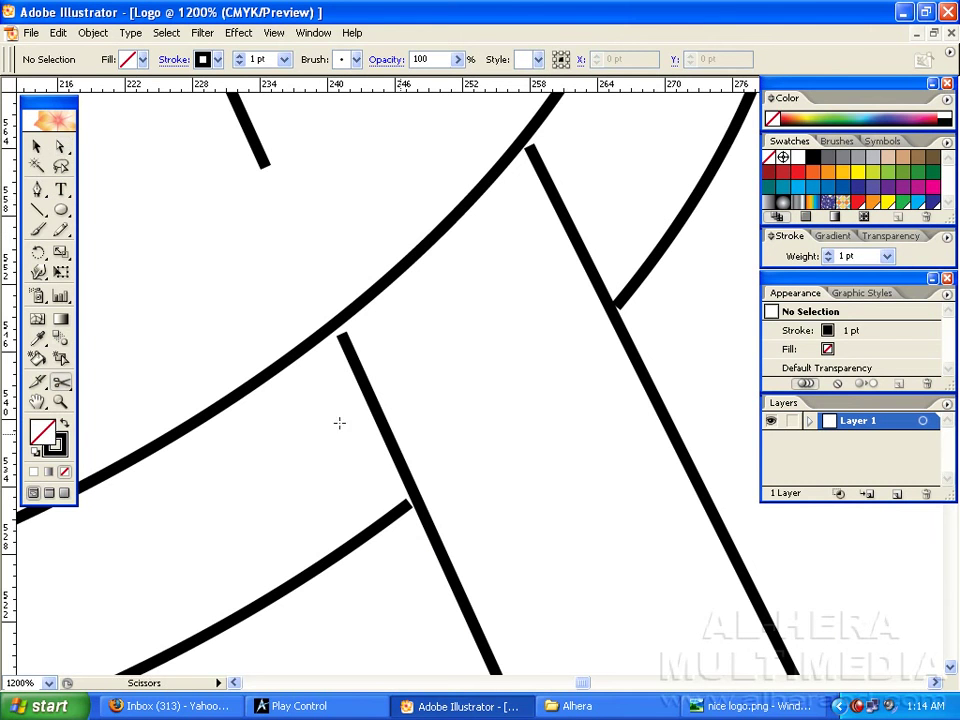
{"action": "left_click", "coordinate": [413, 500]}
{"action": "left_click", "coordinate": [613, 310]}
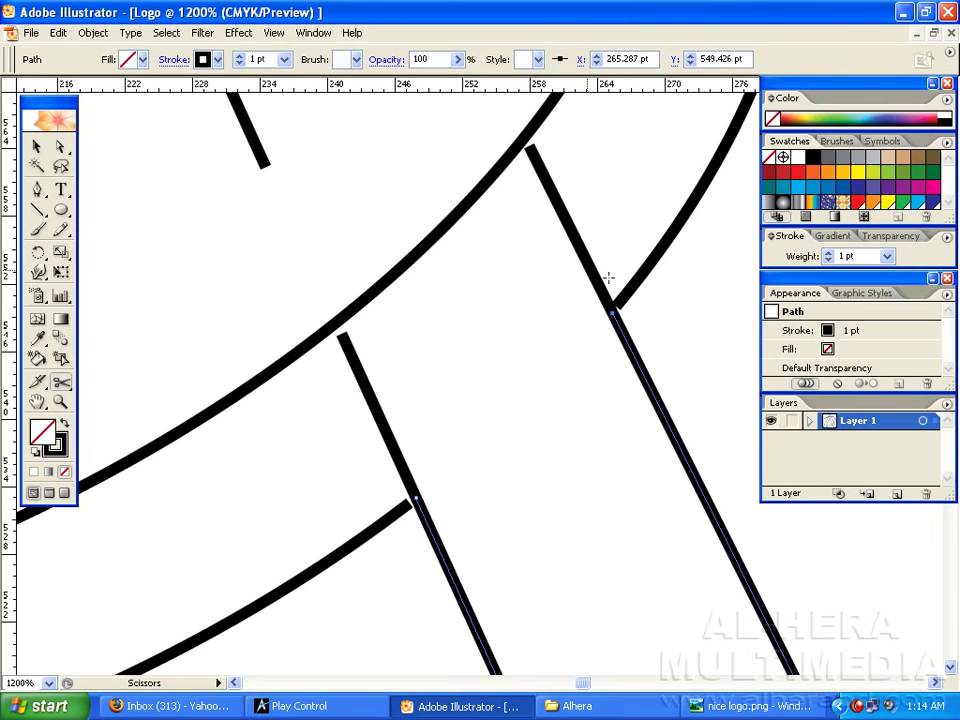
Delete the pieces of the right leg's outer and inner edges between the inner ellipse and the outer ellipse's ends
{"action": "key", "text": "a"}
{"action": "left_click", "coordinate": [567, 220]}
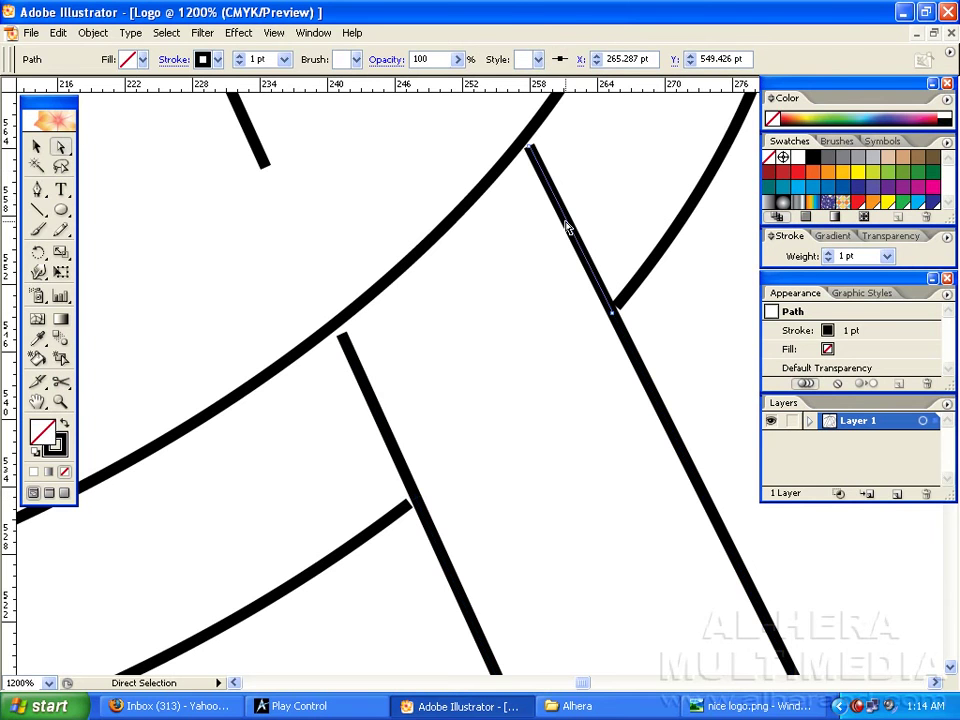
{"action": "key", "text": "Delete"}
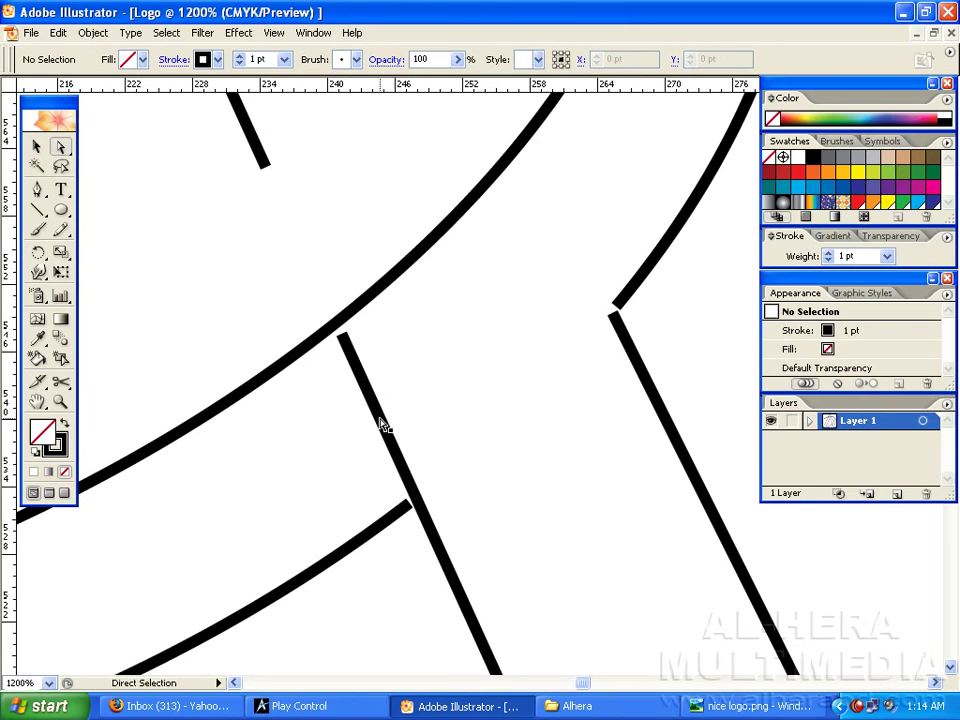
{"action": "left_click", "coordinate": [381, 425]}
{"action": "key", "text": "Delete"}
{"action": "left_click", "coordinate": [407, 388]}
Cut the inner and outer ellipse arcs beside the right leg's outer edge, at about (228.9, 623.5) and (227.8, 625.6) pt
{"action": "left_click_drag", "start_coordinate": [353, 260], "coordinate": [467, 369]}
{"action": "left_click_drag", "start_coordinate": [470, 246], "coordinate": [439, 236]}
{"action": "left_click_drag", "start_coordinate": [360, 309], "coordinate": [491, 458]}
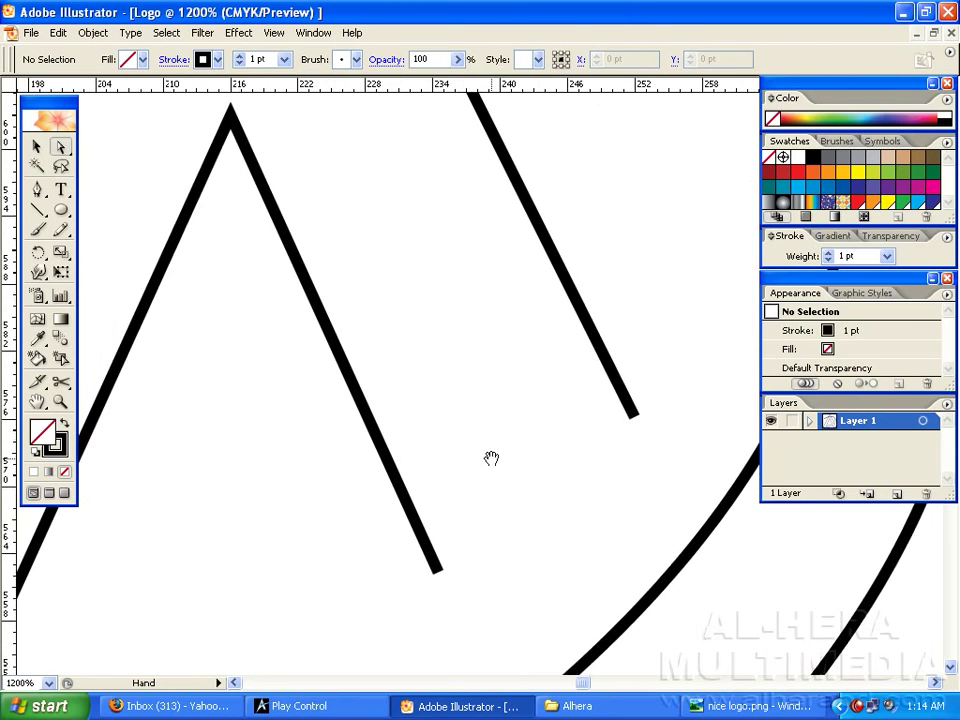
{"action": "key", "text": "ctrl+minus"}
{"action": "key", "text": "ctrl+minus"}
{"action": "left_click_drag", "start_coordinate": [461, 379], "coordinate": [497, 433]}
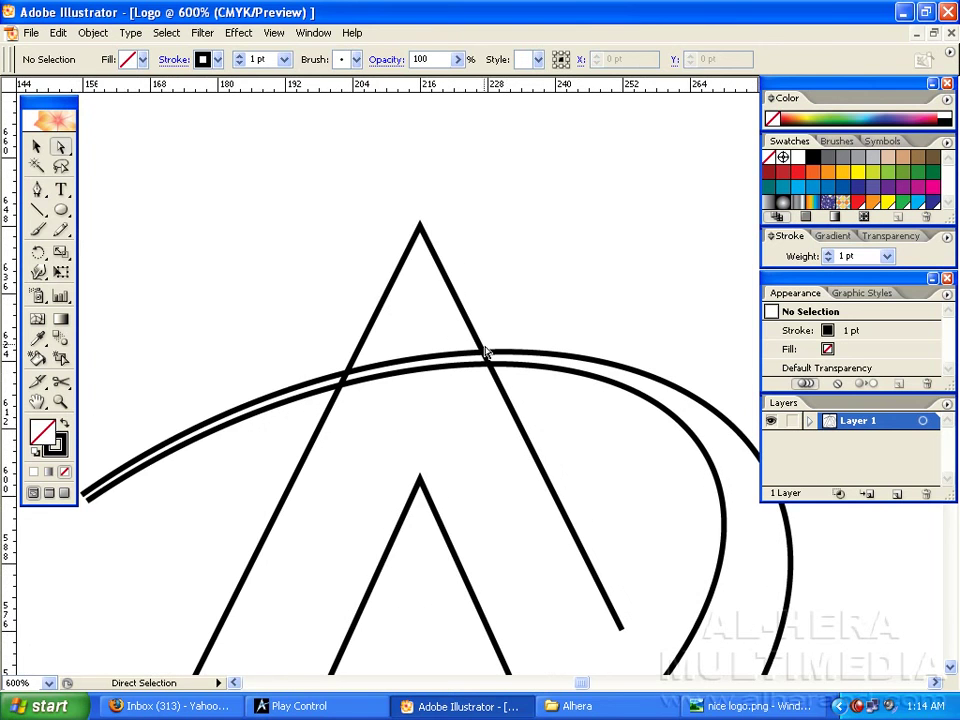
{"action": "key", "text": "ctrl+plus"}
{"action": "key", "text": "ctrl+plus"}
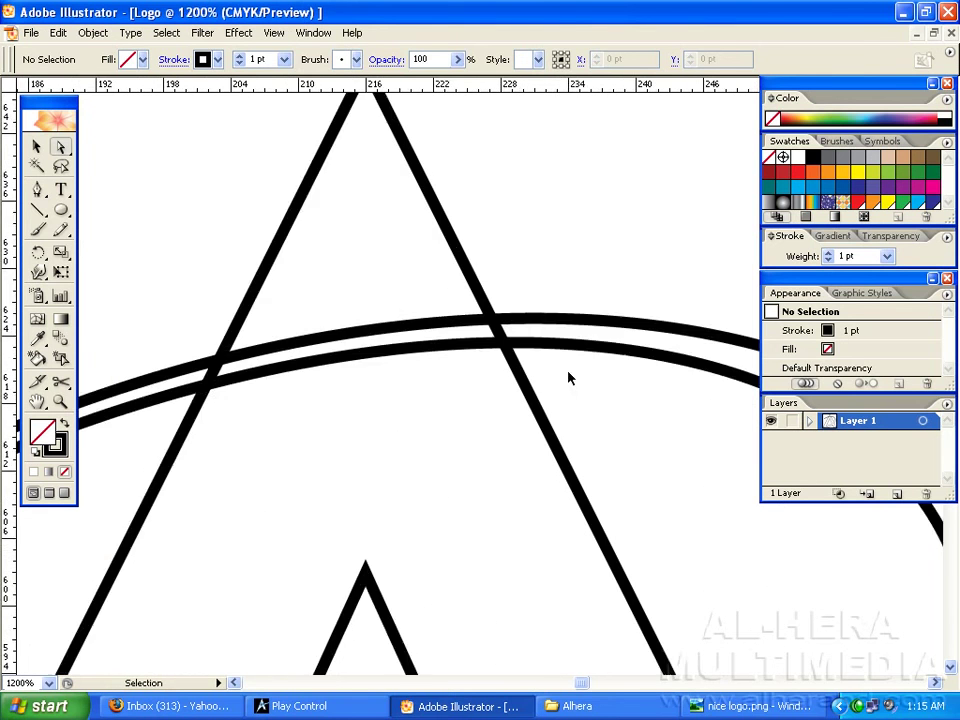
{"action": "key", "text": "ctrl+plus"}
{"action": "left_click_drag", "start_coordinate": [386, 315], "coordinate": [321, 280]}
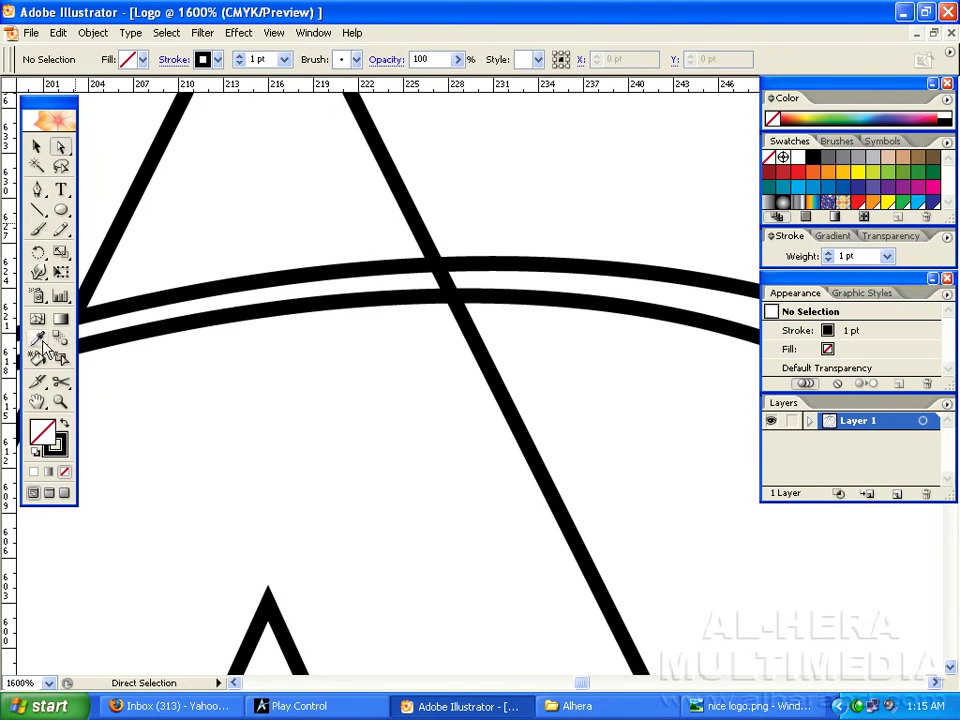
{"action": "left_click", "coordinate": [61, 381]}
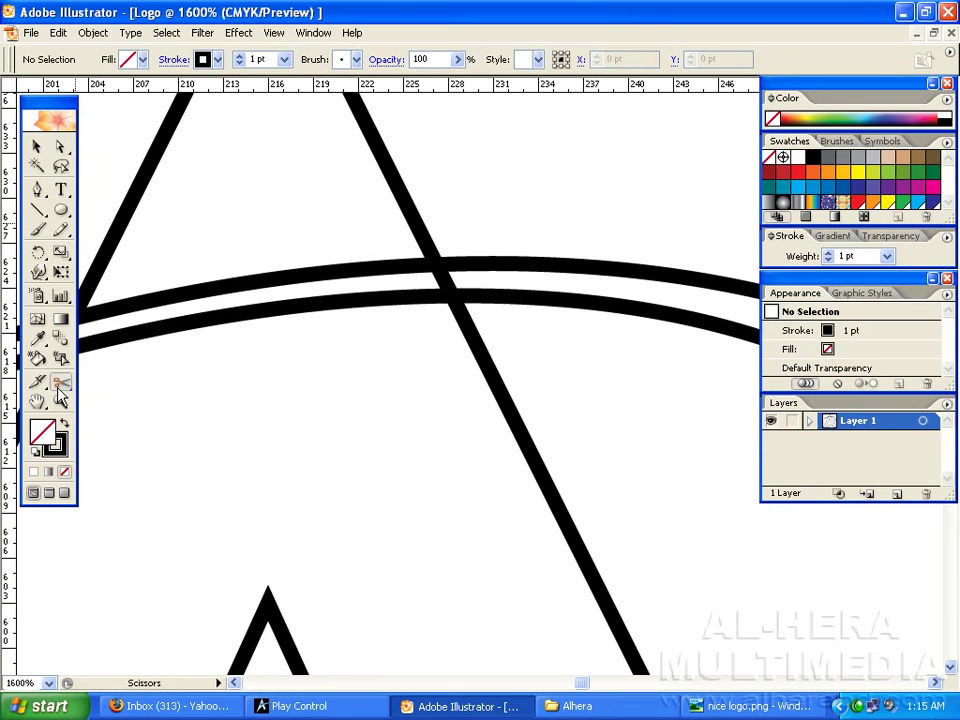
{"action": "left_click", "coordinate": [461, 296]}
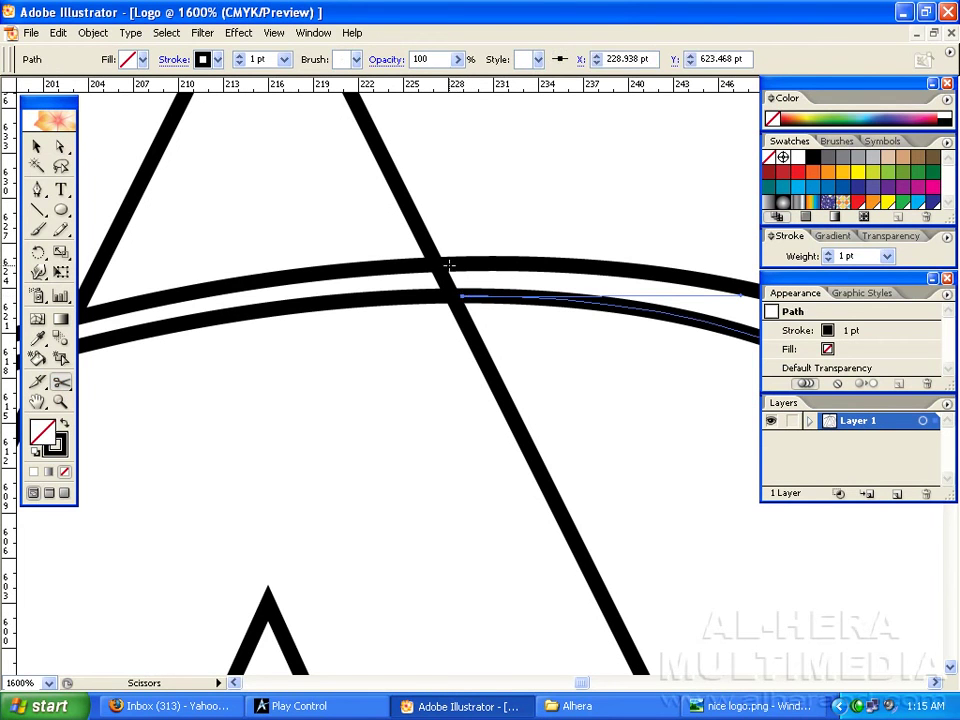
{"action": "left_click", "coordinate": [445, 263]}
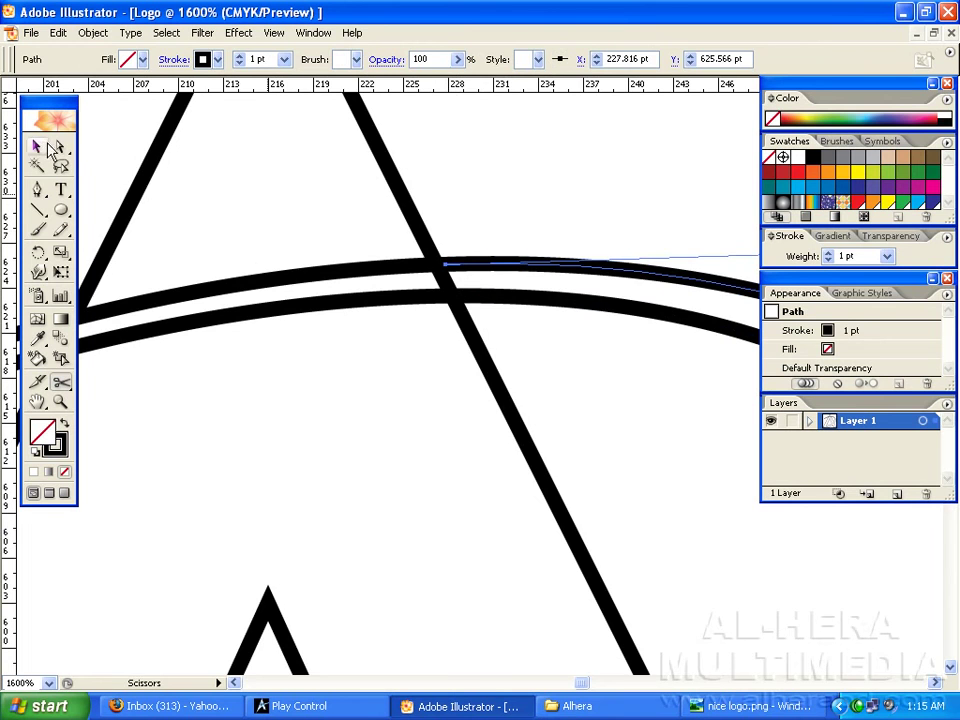
Cut the outer and inner ellipse arcs where they meet the left leg's outer edge, the inner one at about (201.2, 619.5) pt
{"action": "left_click_drag", "start_coordinate": [264, 261], "coordinate": [523, 204]}
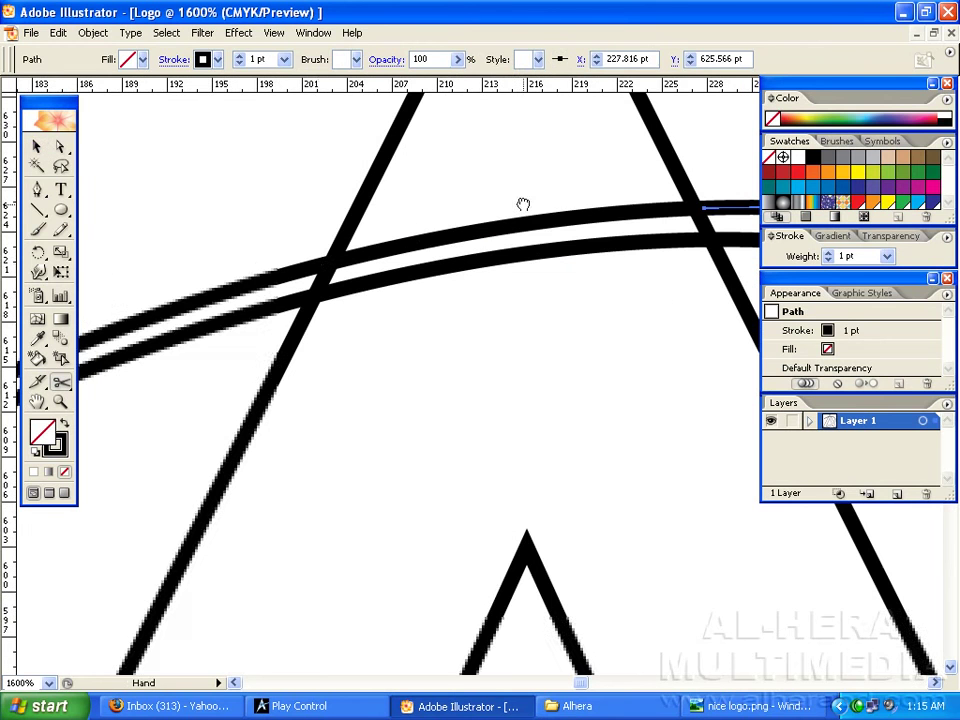
{"action": "left_click", "coordinate": [318, 264]}
{"action": "left_click", "coordinate": [305, 299]}
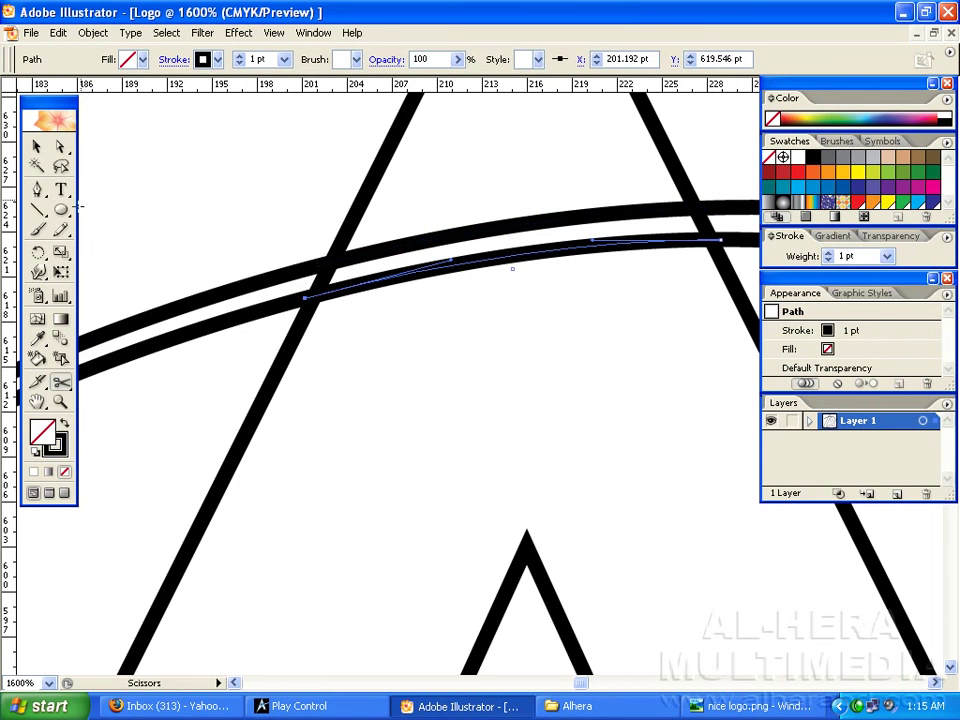
Try deleting the inner and outer arc pieces that cross between the two legs, one at a time
{"action": "left_click", "coordinate": [63, 150]}
{"action": "left_click_drag", "start_coordinate": [675, 351], "coordinate": [585, 349]}
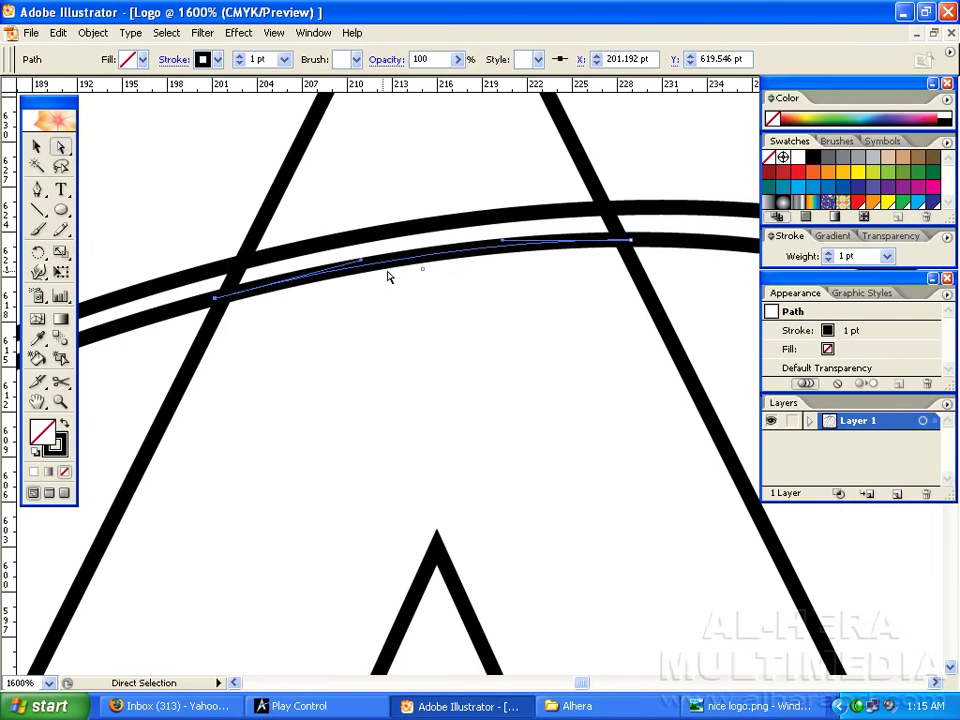
{"action": "key", "text": "Delete"}
{"action": "key", "text": "Delete"}
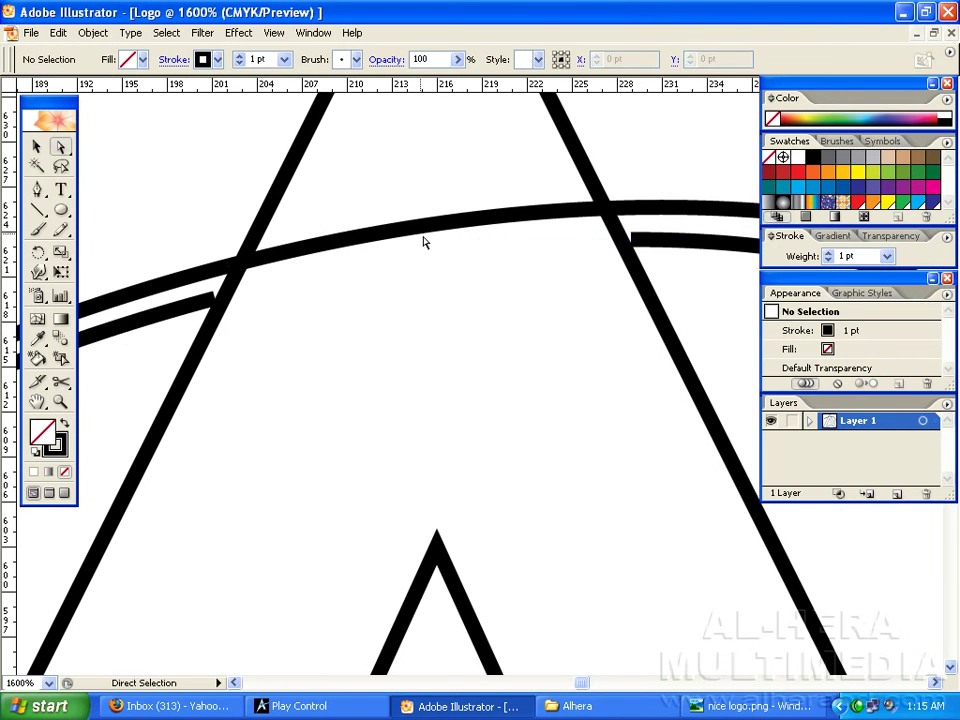
{"action": "left_click", "coordinate": [417, 229]}
{"action": "key", "text": "Delete"}
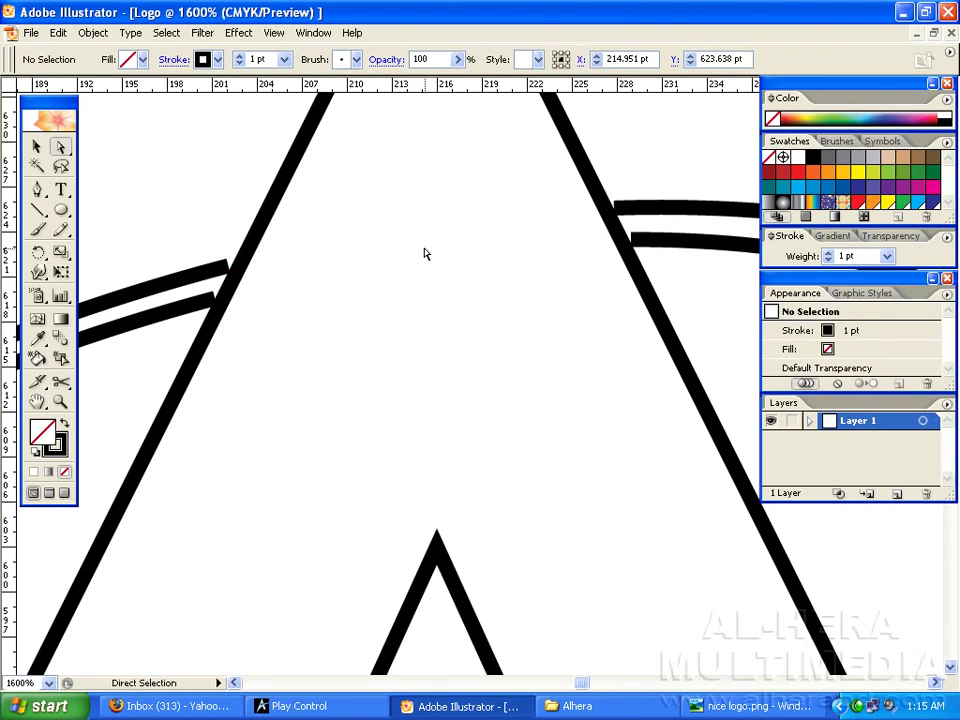
Undo the deletions of both arc pieces between the legs
{"action": "left_click_drag", "start_coordinate": [300, 322], "coordinate": [379, 332]}
{"action": "key", "text": "ctrl+z"}
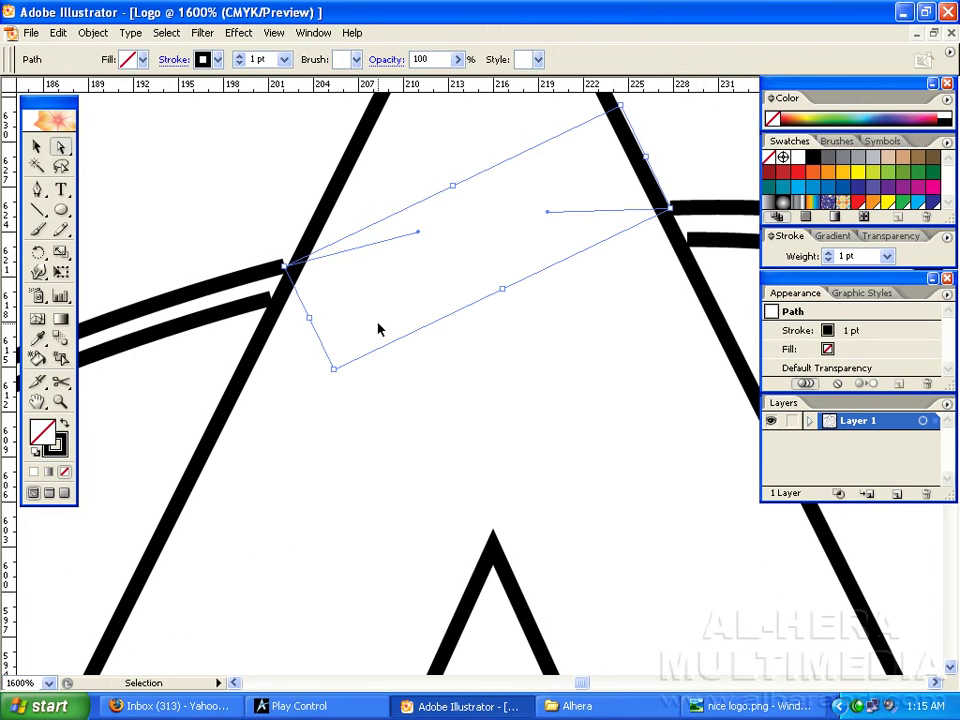
{"action": "key", "text": "ctrl+z"}
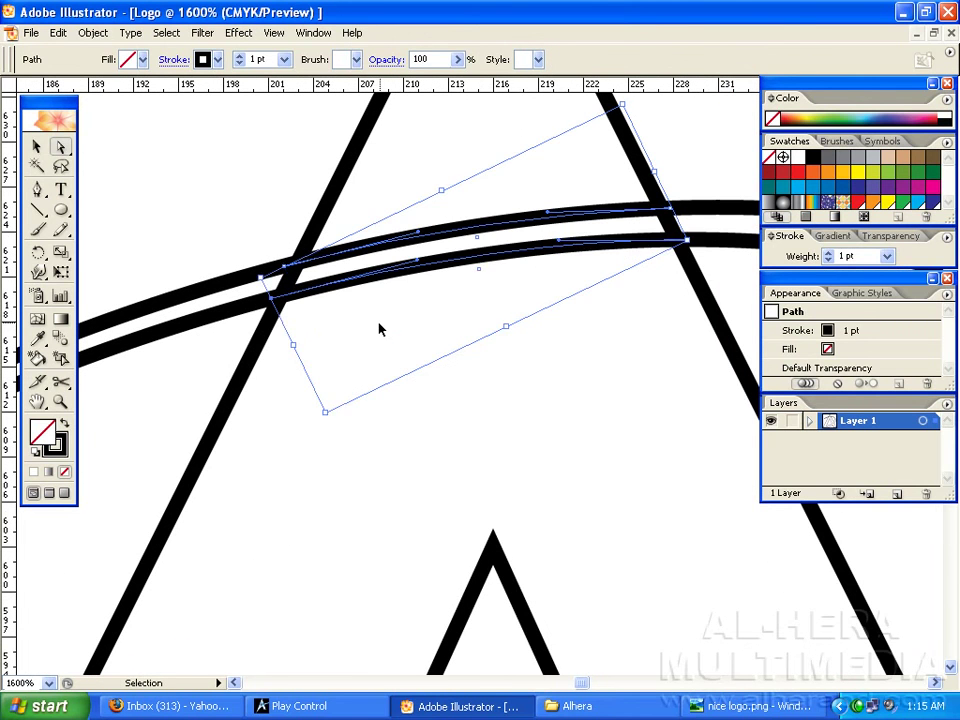
Delete both arc pieces between the two legs' outer edges together and clear the selection
{"action": "key", "text": "a"}
{"action": "left_click_drag", "start_coordinate": [501, 339], "coordinate": [478, 349]}
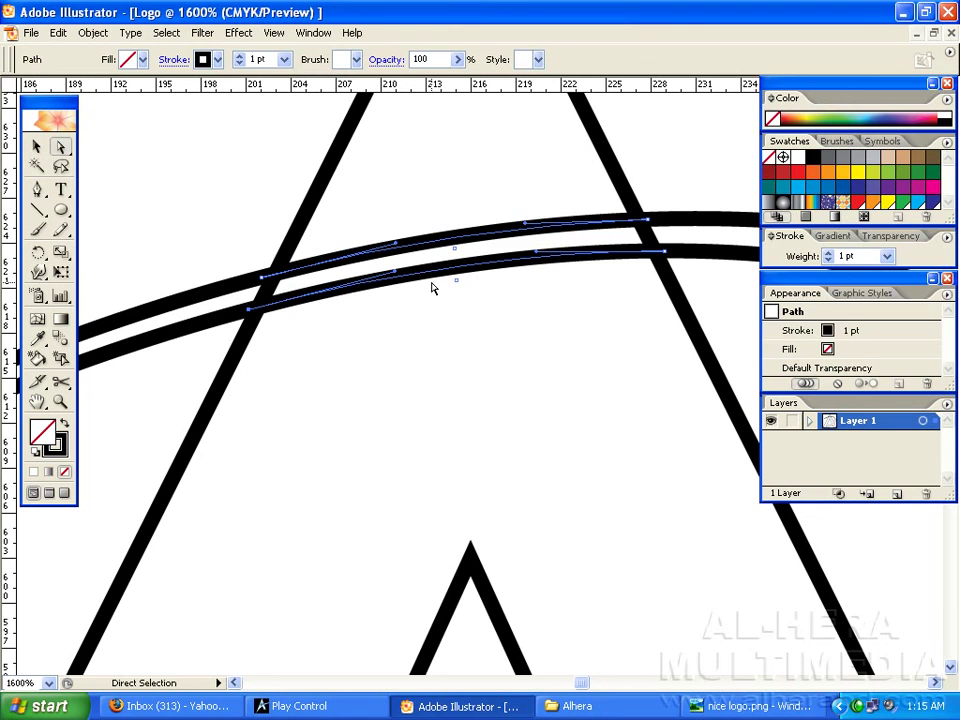
{"action": "key", "text": "Delete"}
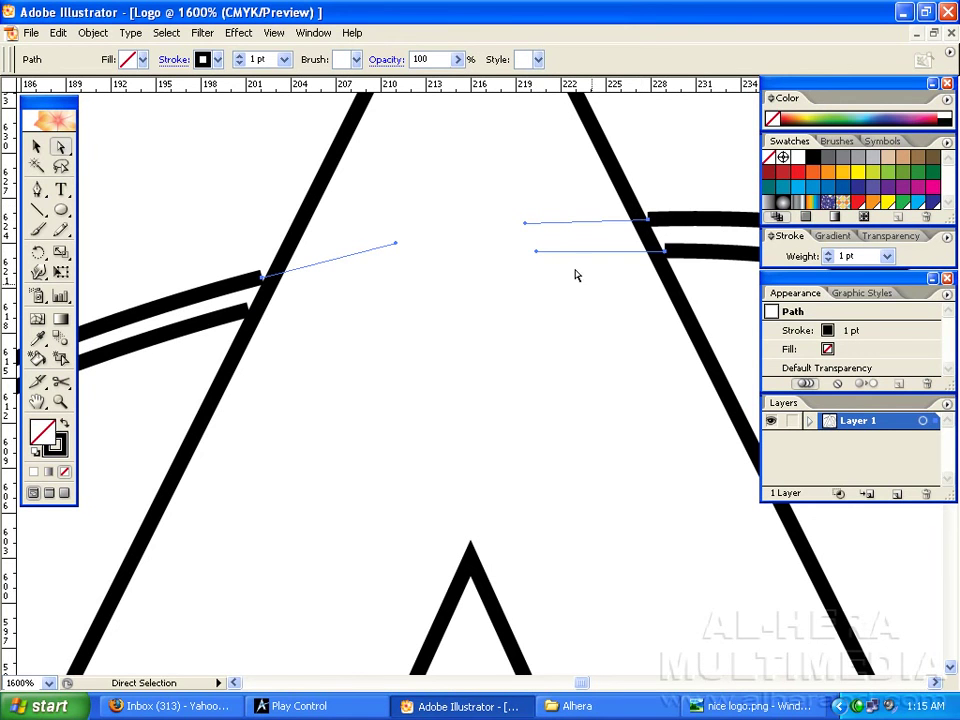
{"action": "left_click", "coordinate": [359, 302]}
Cut the right leg's outer edge at both arc ends, the lower cut at about (228.4, 623.2) pt, and delete the piece between
{"action": "key", "text": "space"}
{"action": "left_click_drag", "start_coordinate": [541, 293], "coordinate": [227, 306]}
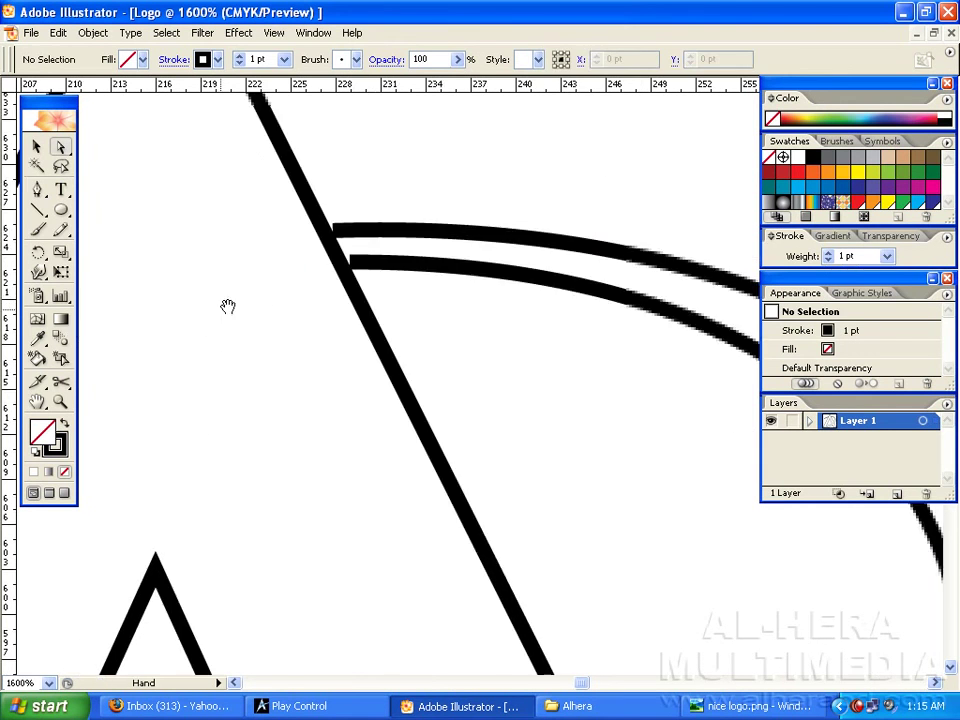
{"action": "left_click_drag", "start_coordinate": [437, 364], "coordinate": [683, 342]}
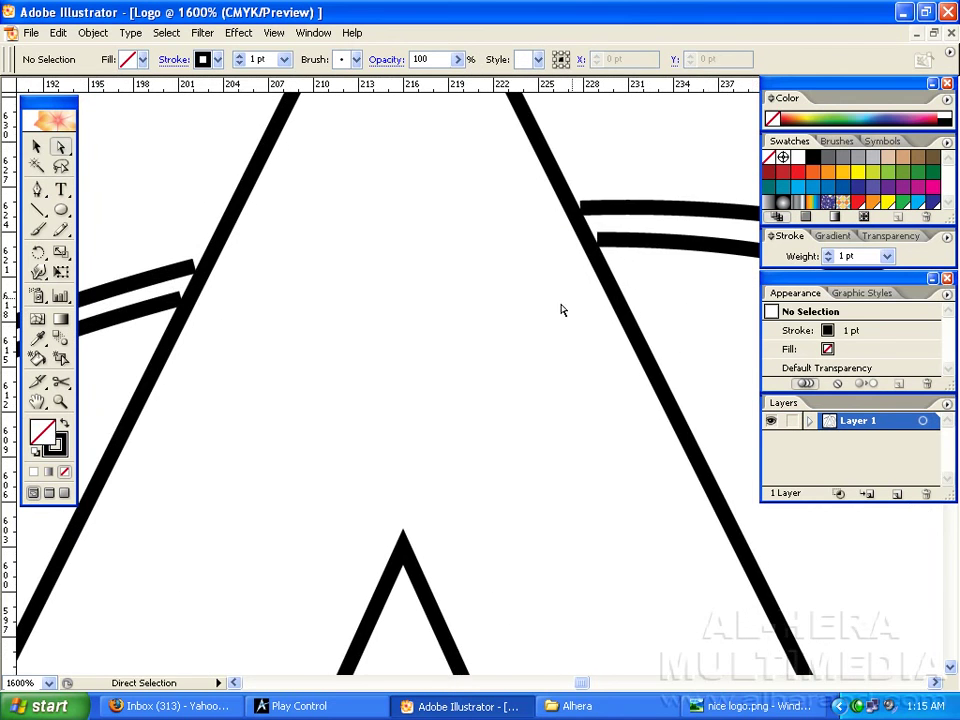
{"action": "left_click_drag", "start_coordinate": [561, 310], "coordinate": [491, 365]}
{"action": "left_click", "coordinate": [60, 382]}
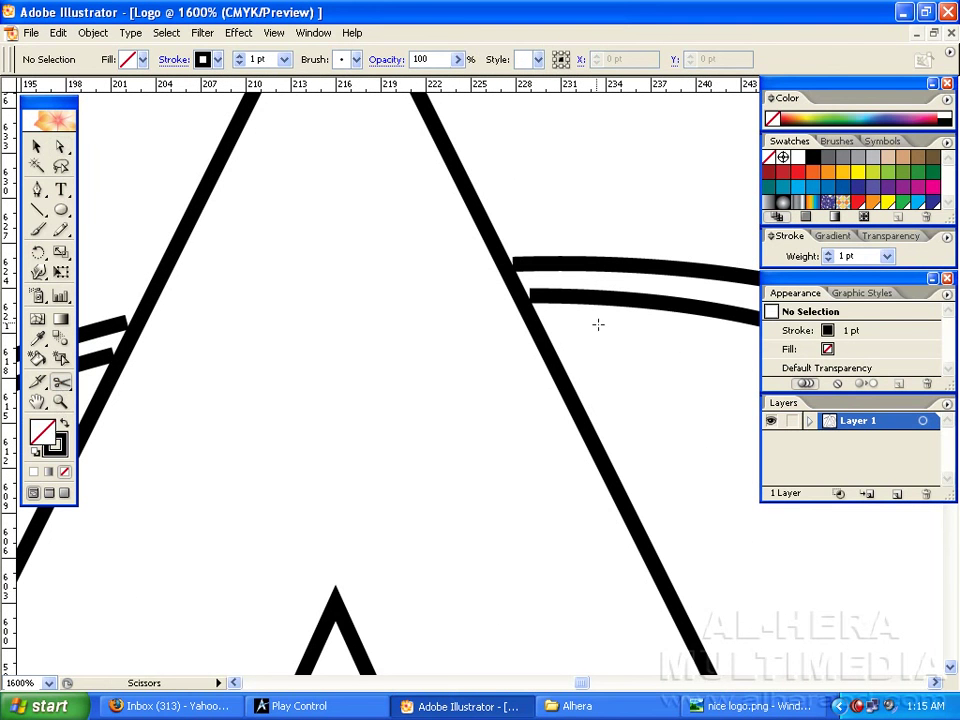
{"action": "left_click", "coordinate": [521, 299]}
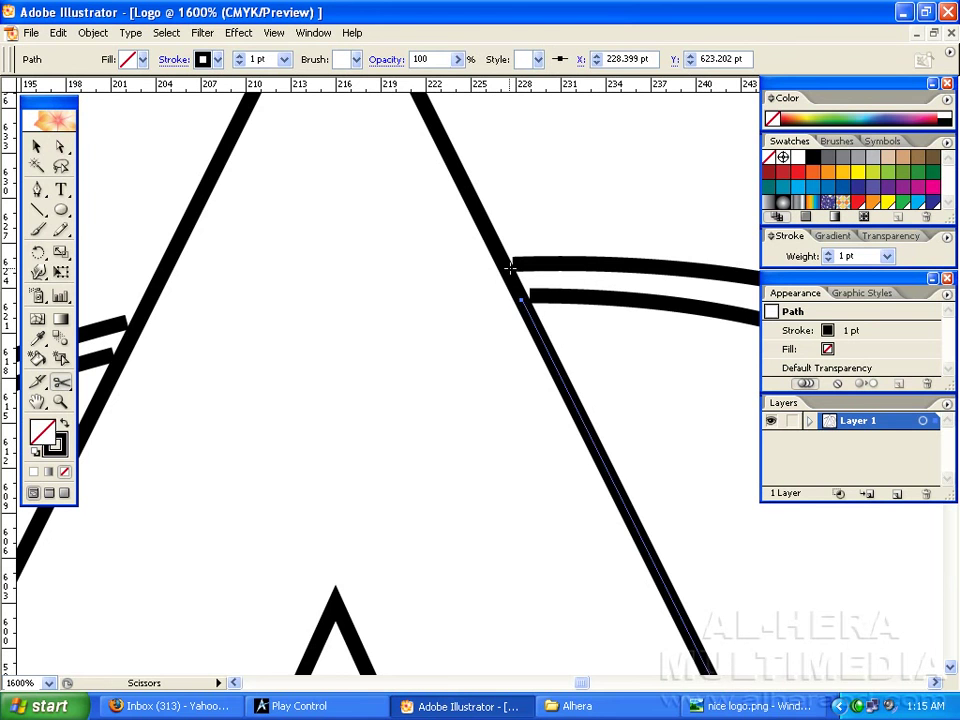
{"action": "left_click", "coordinate": [510, 268]}
{"action": "key", "text": "Delete"}
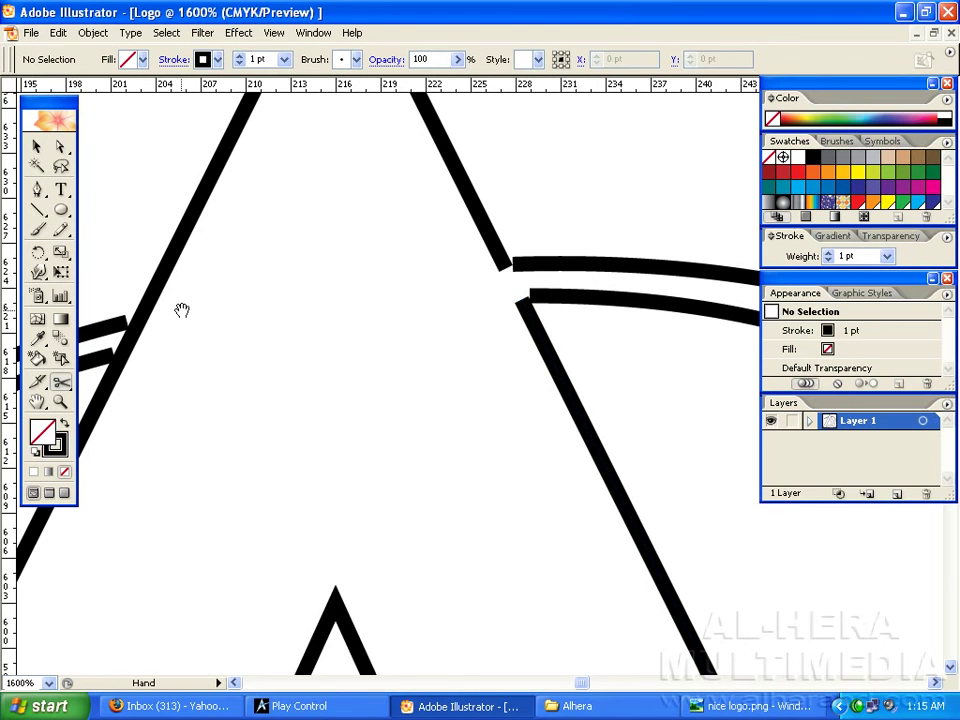
Cut the left leg's outer edge at about (202.8, 621.5) and (201.6, 619.3) pt and delete the piece between the arc ends
{"action": "left_click_drag", "start_coordinate": [141, 326], "coordinate": [456, 248]}
{"action": "left_click", "coordinate": [451, 246]}
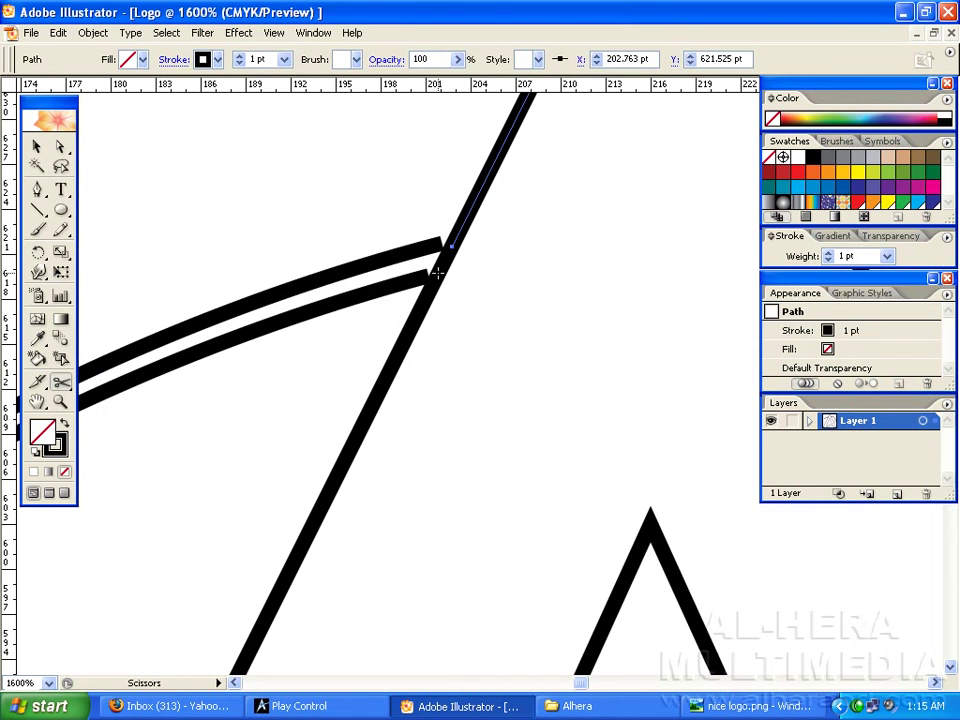
{"action": "left_click", "coordinate": [432, 280]}
{"action": "key", "text": "Delete"}
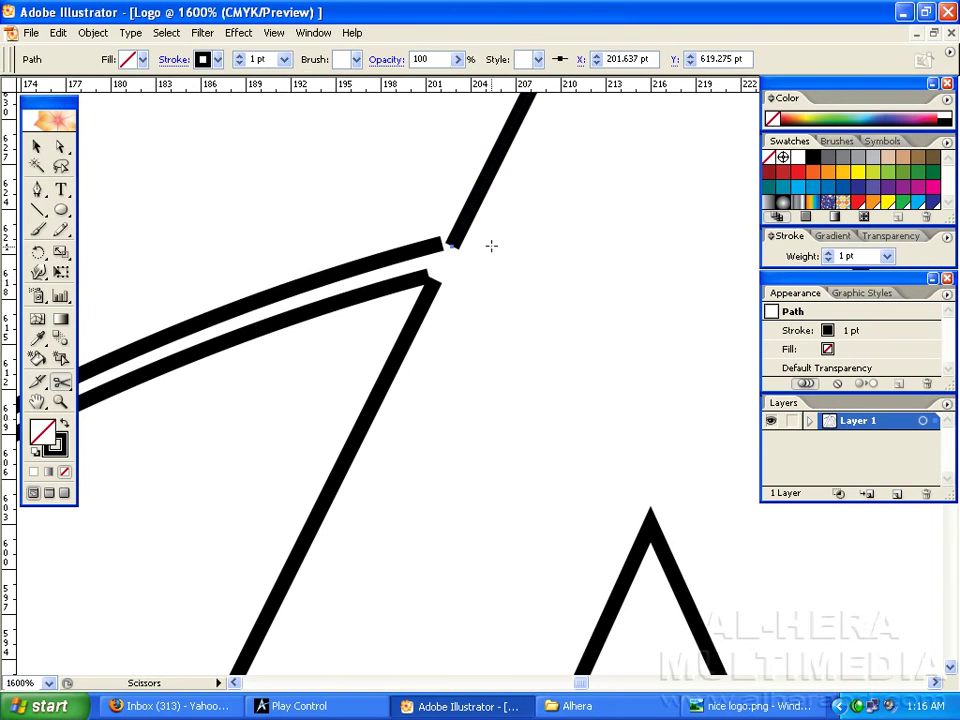
Examine the trimmed logo as a whole, then the open corner where the left leg's inner edge meets the inner ellipse
{"action": "key", "text": "space"}
{"action": "left_click_drag", "start_coordinate": [665, 258], "coordinate": [283, 258]}
{"action": "key", "text": "ctrl+minus"}
{"action": "key", "text": "ctrl+minus"}
{"action": "key", "text": "ctrl+minus"}
{"action": "key", "text": "ctrl+minus"}
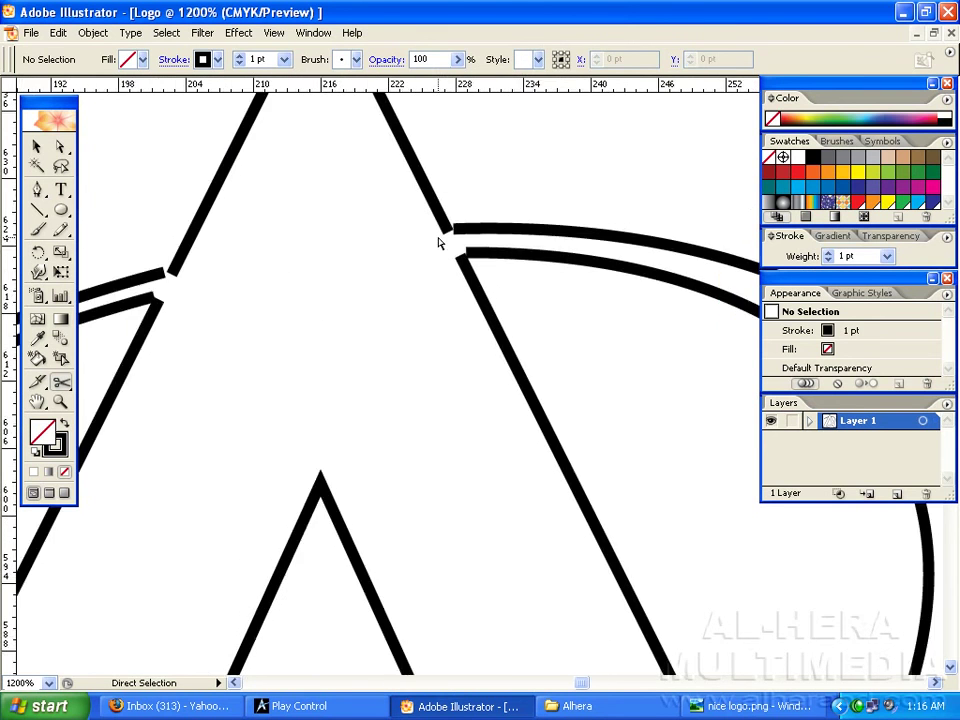
{"action": "key", "text": "space"}
{"action": "left_click_drag", "start_coordinate": [396, 326], "coordinate": [436, 197]}
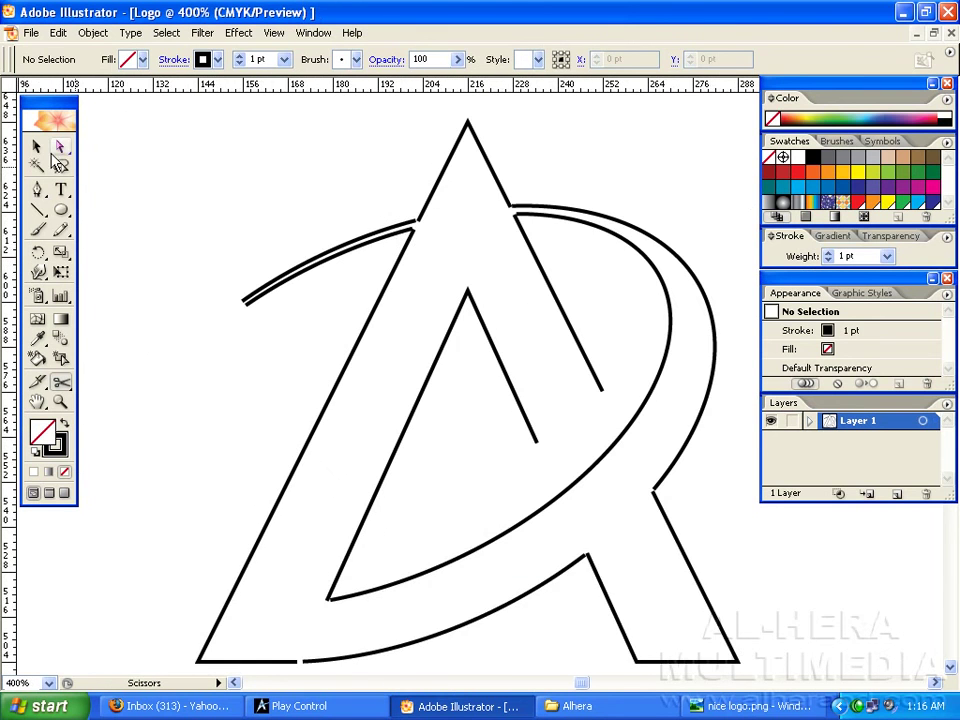
{"action": "left_click", "coordinate": [61, 147]}
{"action": "key", "text": "space"}
{"action": "left_click_drag", "start_coordinate": [416, 452], "coordinate": [417, 343]}
{"action": "key", "text": "ctrl+plus"}
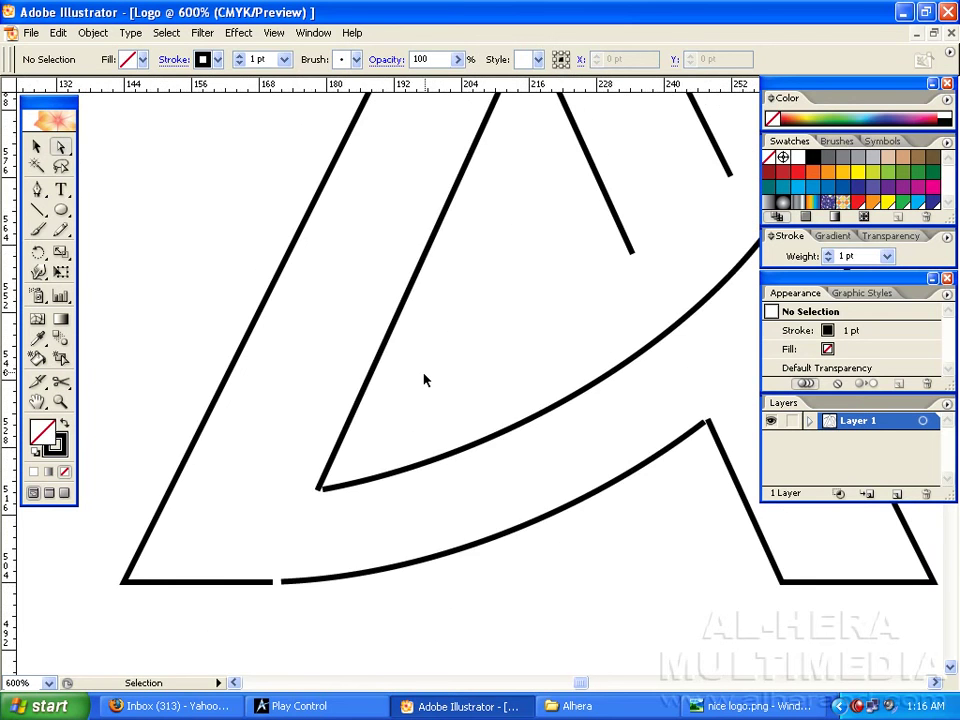
{"action": "key", "text": "ctrl+plus"}
{"action": "key", "text": "ctrl+plus"}
{"action": "left_click_drag", "start_coordinate": [268, 452], "coordinate": [393, 276]}
{"action": "left_click_drag", "start_coordinate": [214, 394], "coordinate": [362, 418]}
{"action": "right_click", "coordinate": [357, 401]}
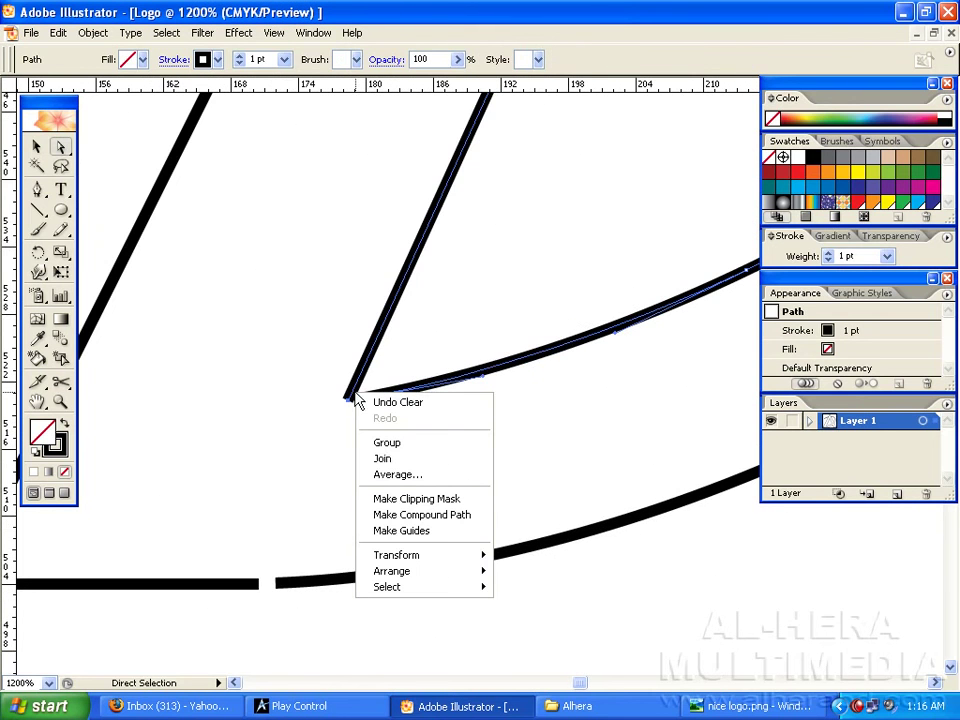
{"action": "left_click", "coordinate": [396, 476]}
{"action": "left_click", "coordinate": [536, 357]}
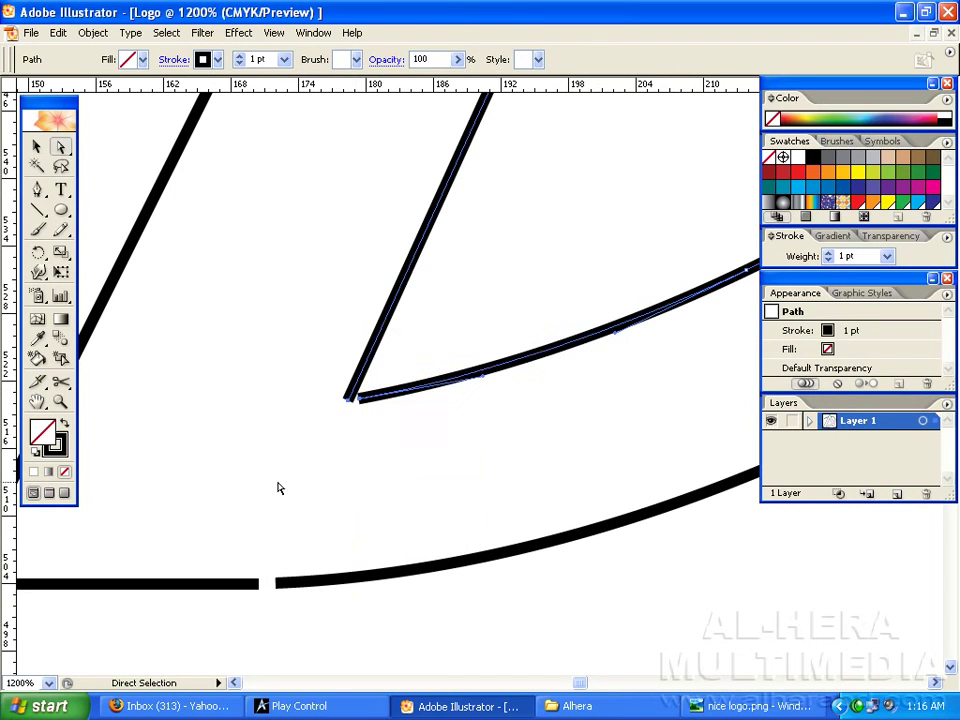
{"action": "left_click", "coordinate": [279, 489]}
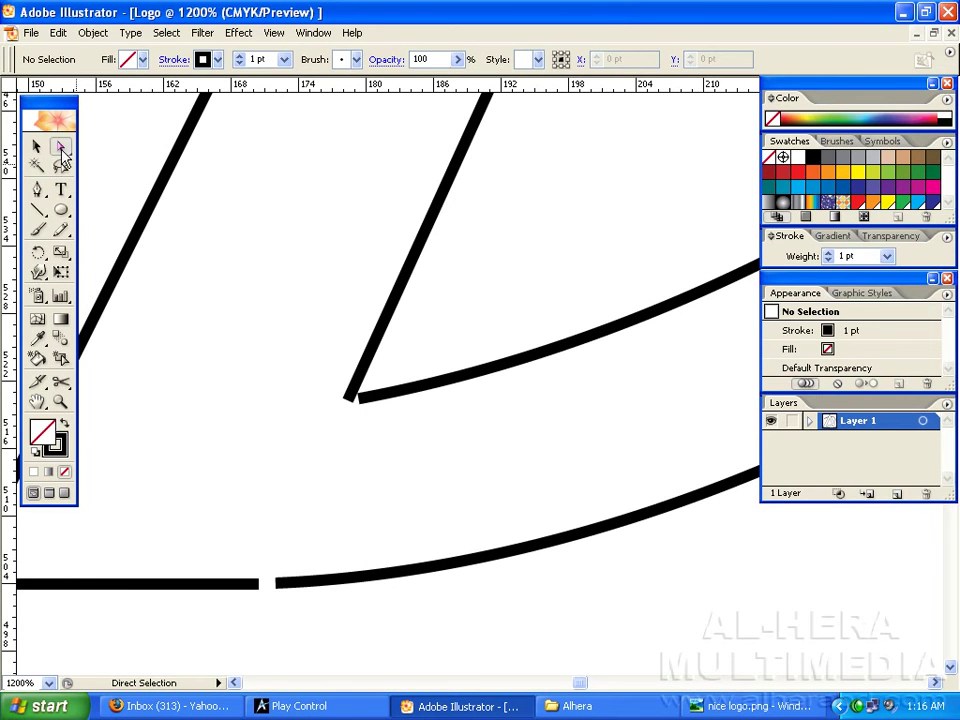
Average the endpoints of the left leg's inner edge and the inner ellipse arc along both axes
{"action": "left_click_drag", "start_coordinate": [327, 430], "coordinate": [383, 375]}
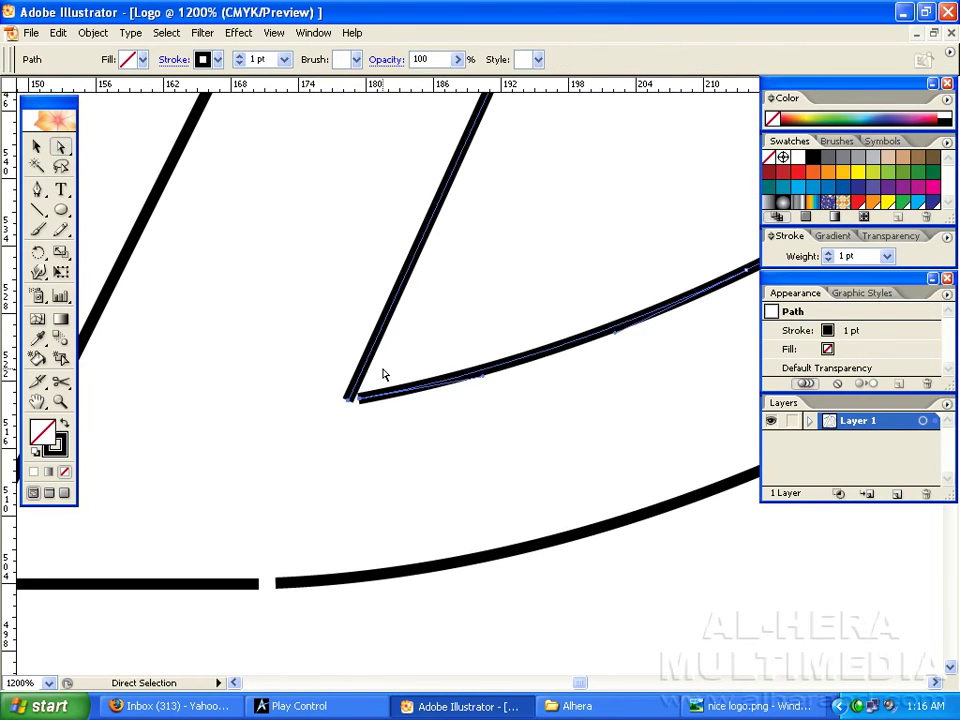
{"action": "left_click_drag", "start_coordinate": [364, 436], "coordinate": [384, 414]}
{"action": "right_click", "coordinate": [383, 380]}
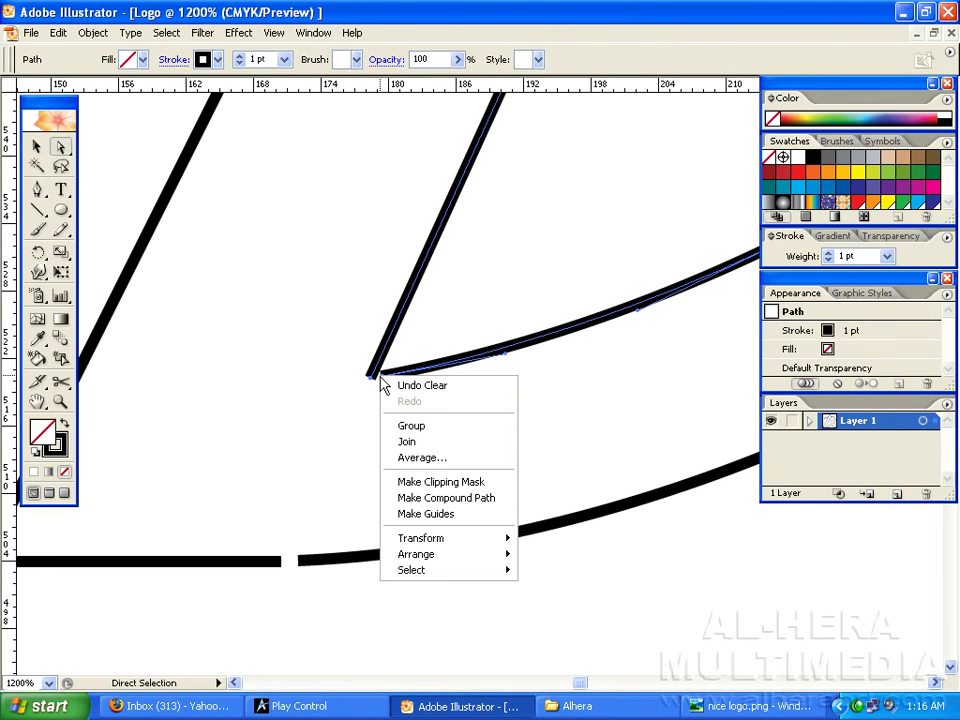
{"action": "left_click", "coordinate": [425, 458]}
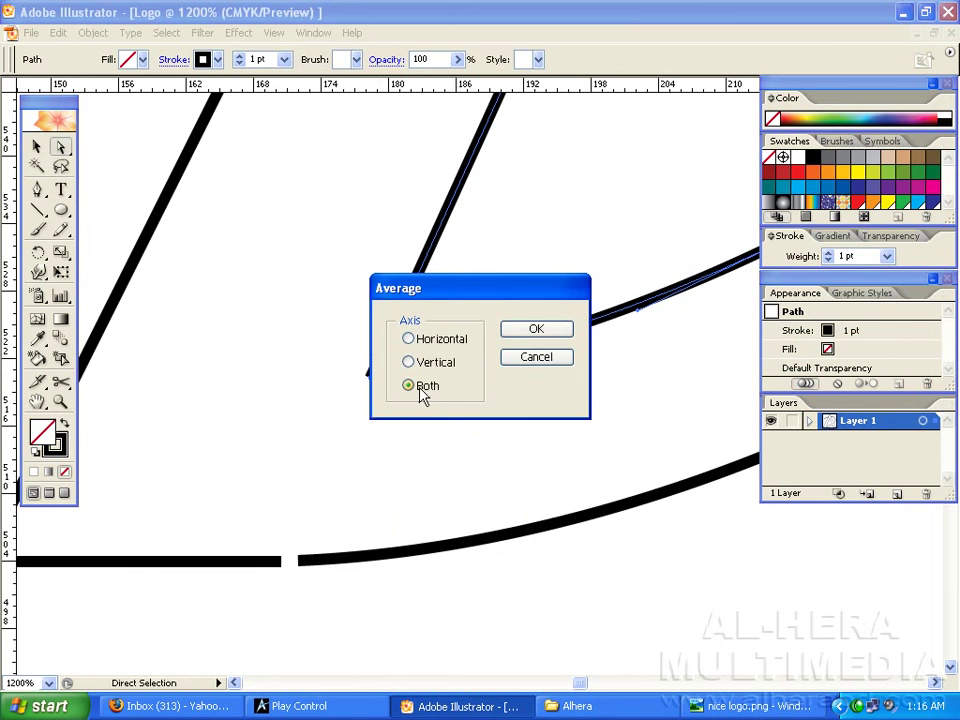
{"action": "left_click", "coordinate": [530, 331]}
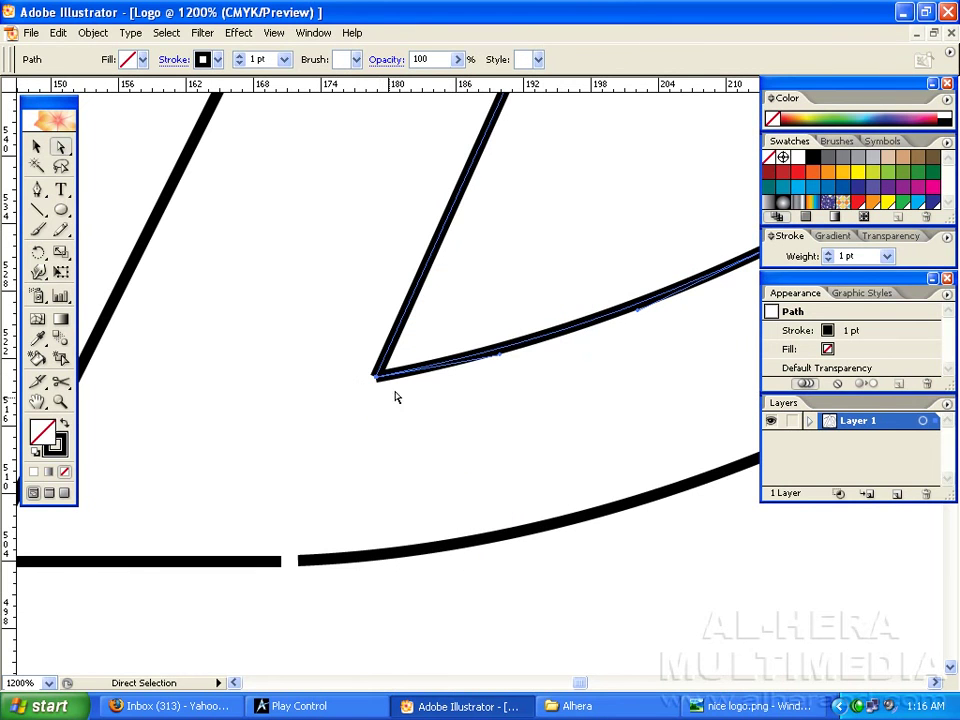
Try joining the averaged endpoints of the left leg's inner edge and the inner ellipse arc as a corner point, and undo the join
{"action": "left_click_drag", "start_coordinate": [432, 377], "coordinate": [407, 377]}
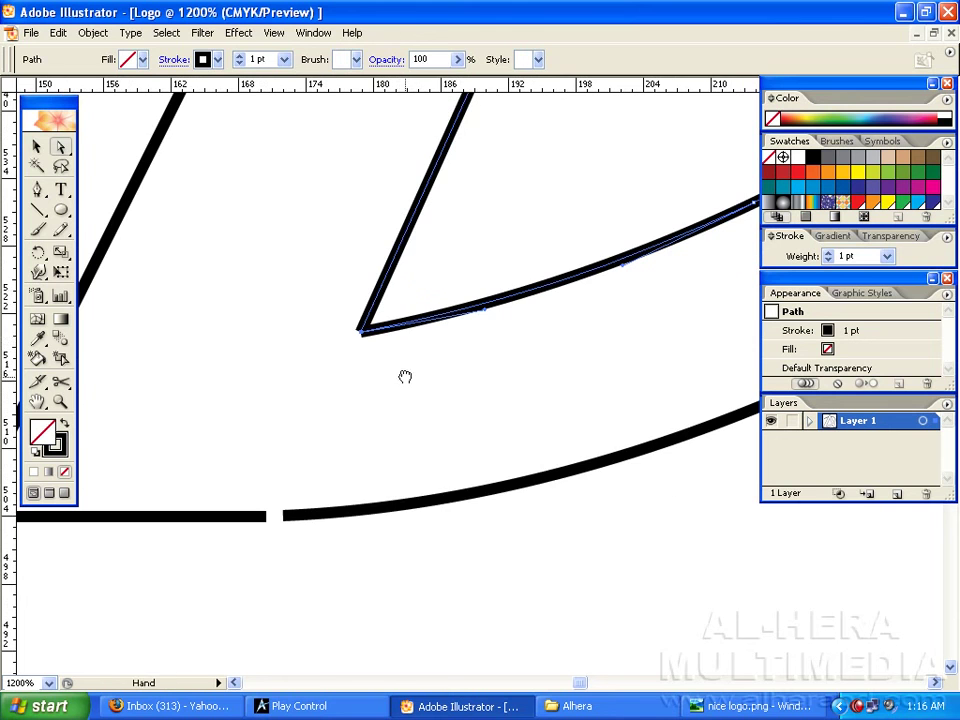
{"action": "right_click", "coordinate": [366, 335]}
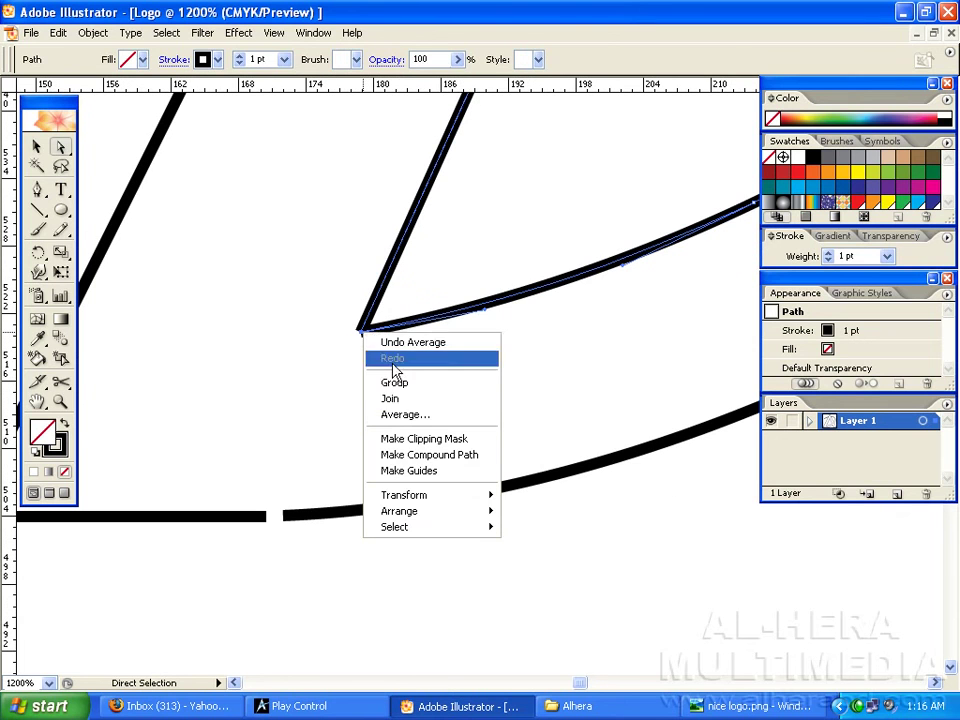
{"action": "left_click", "coordinate": [411, 398]}
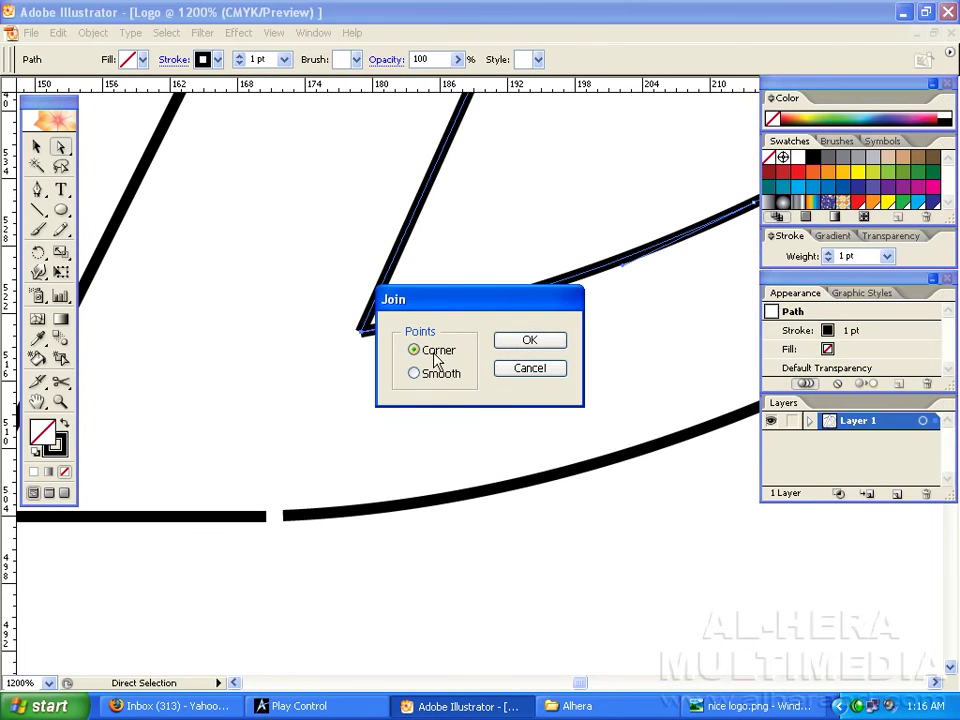
{"action": "left_click", "coordinate": [514, 342]}
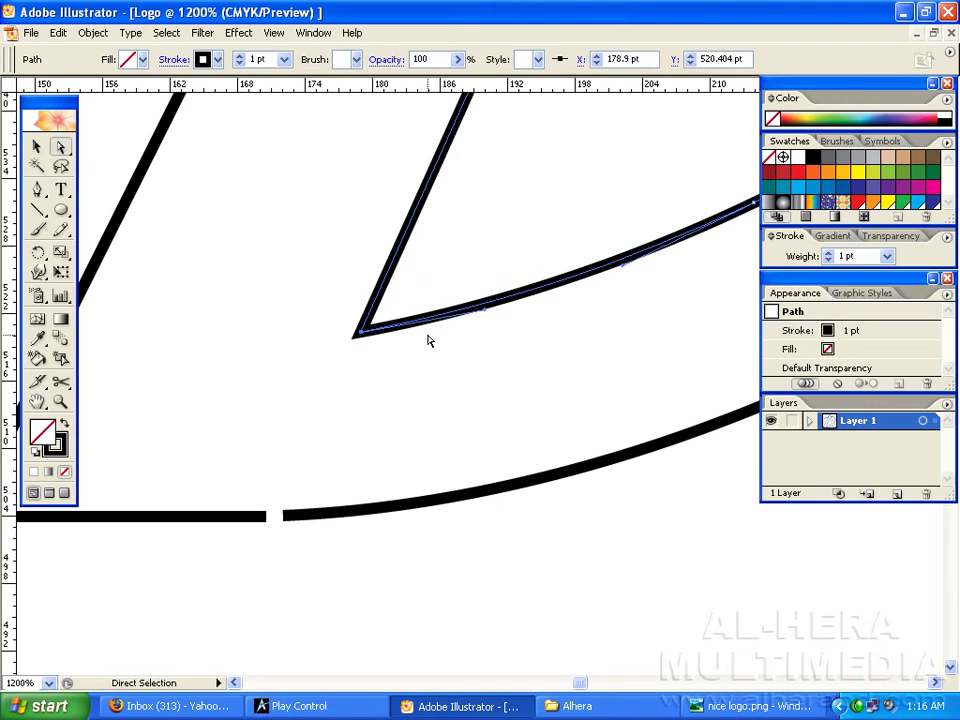
{"action": "left_click_drag", "start_coordinate": [340, 420], "coordinate": [361, 444]}
{"action": "key", "text": "ctrl+z"}
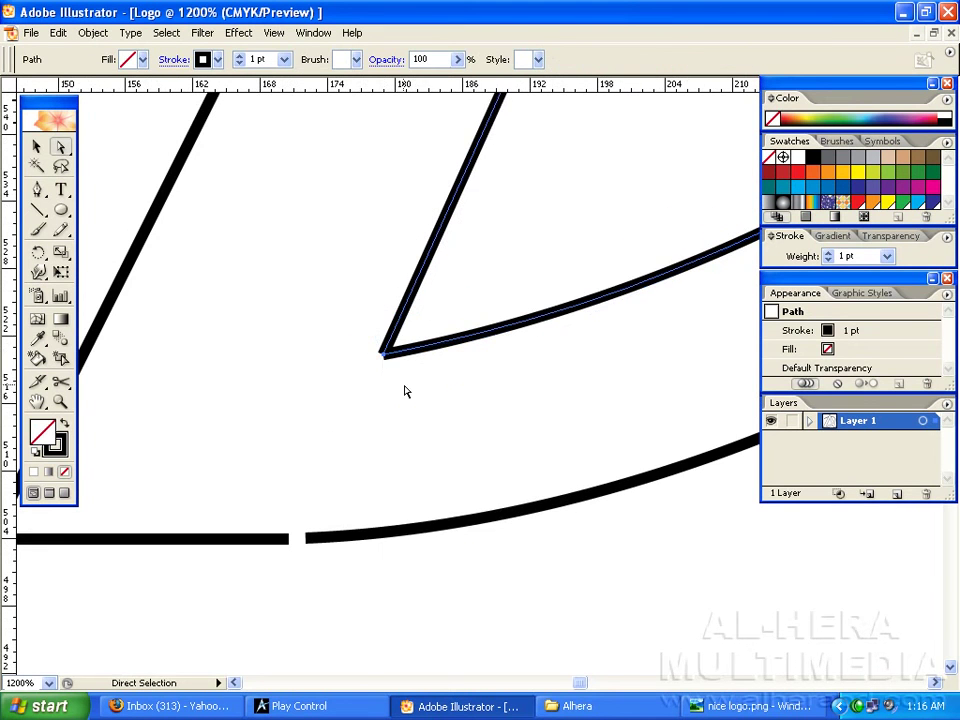
Try joining the left leg's inner edge and the inner ellipse arc at their shared endpoint with the Smooth option
{"action": "right_click", "coordinate": [385, 356]}
{"action": "left_click", "coordinate": [420, 422]}
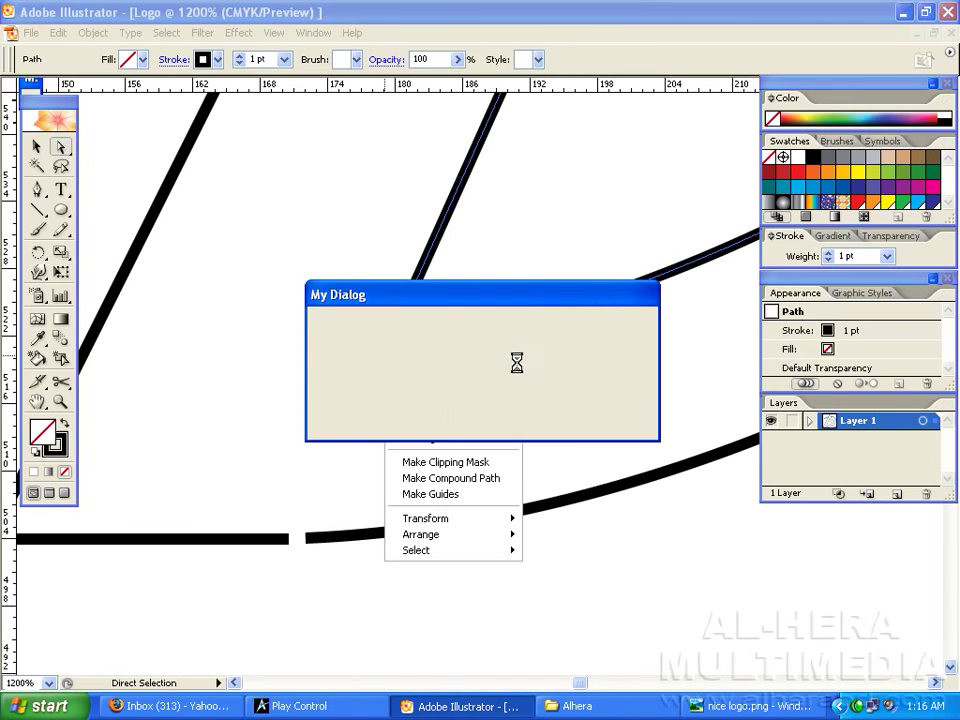
{"action": "left_click", "coordinate": [450, 413]}
{"action": "left_click", "coordinate": [375, 429]}
{"action": "left_click_drag", "start_coordinate": [381, 401], "coordinate": [370, 363]}
{"action": "right_click", "coordinate": [381, 356]}
{"action": "left_click", "coordinate": [416, 418]}
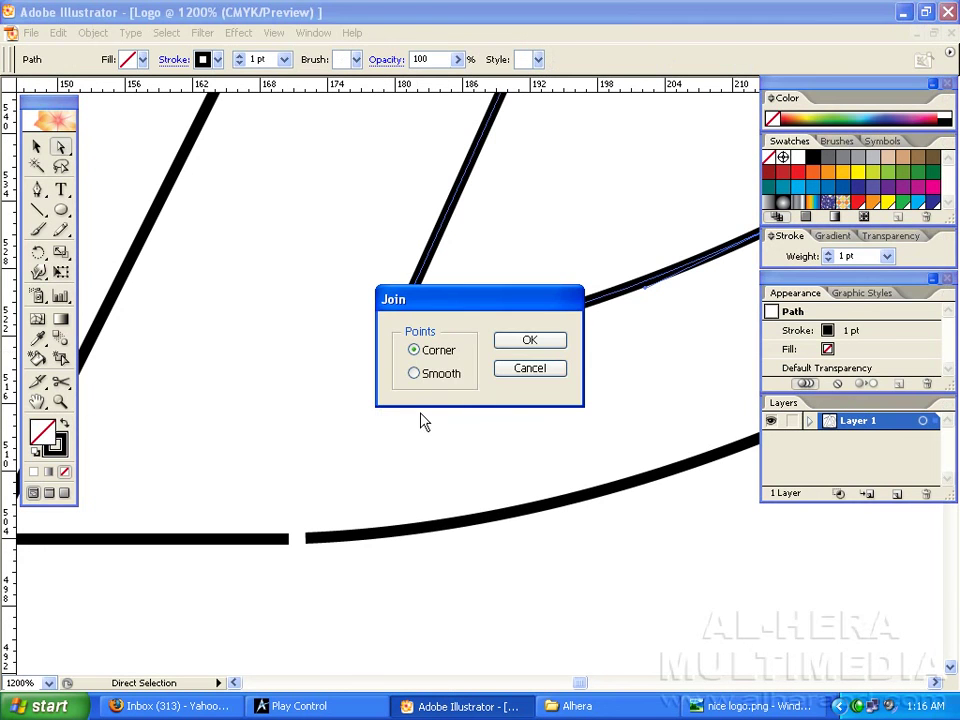
{"action": "left_click", "coordinate": [440, 376]}
{"action": "left_click", "coordinate": [528, 341]}
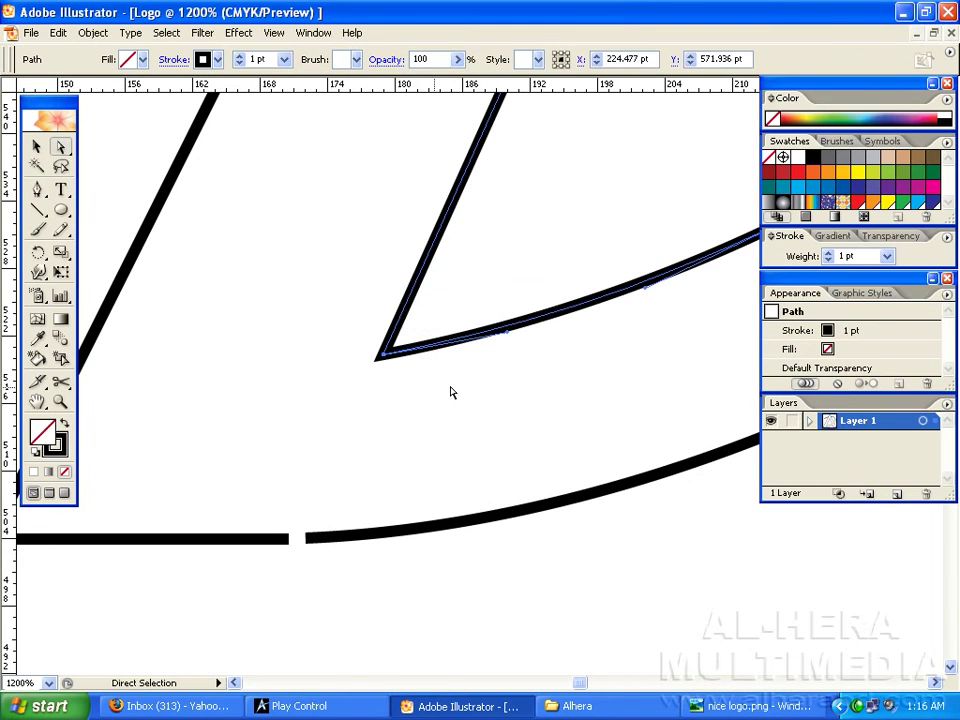
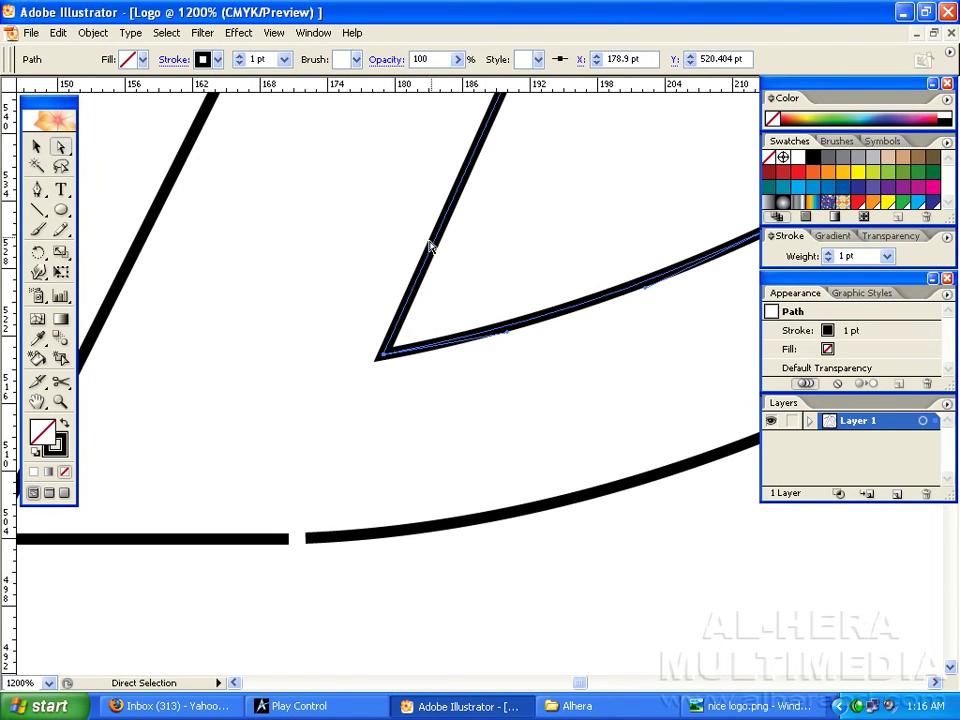
Join the endpoints of the left leg's inner edge and the inner ellipse arc as a corner point and deselect the path
{"action": "right_click", "coordinate": [387, 357]}
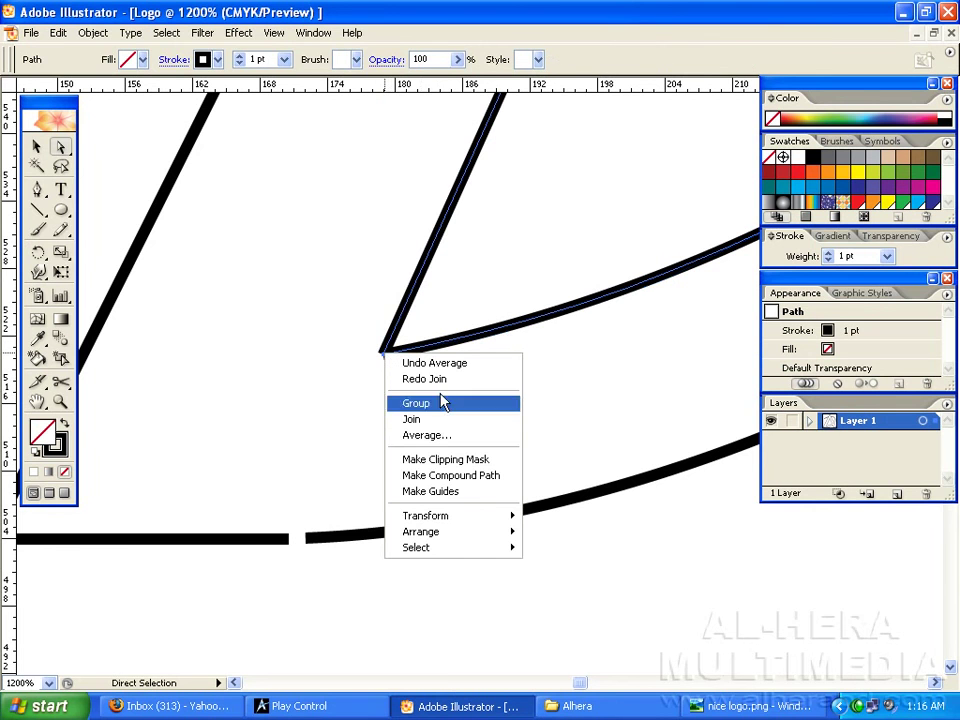
{"action": "left_click", "coordinate": [425, 419]}
{"action": "key", "text": "Return"}
{"action": "left_click_drag", "start_coordinate": [393, 425], "coordinate": [420, 331]}
{"action": "right_click", "coordinate": [388, 358]}
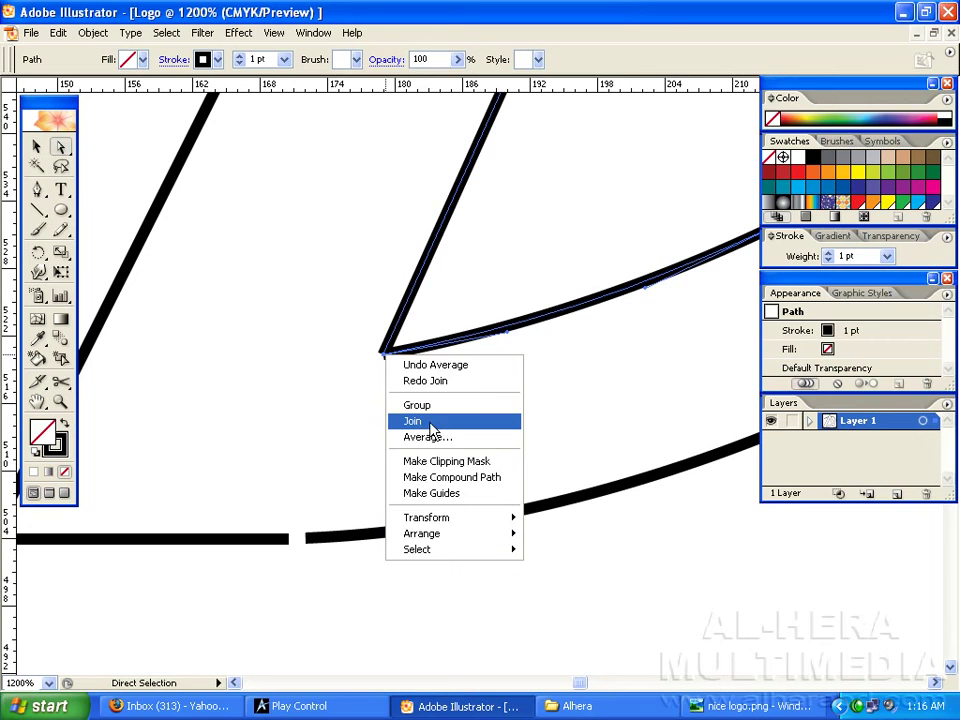
{"action": "left_click", "coordinate": [430, 422]}
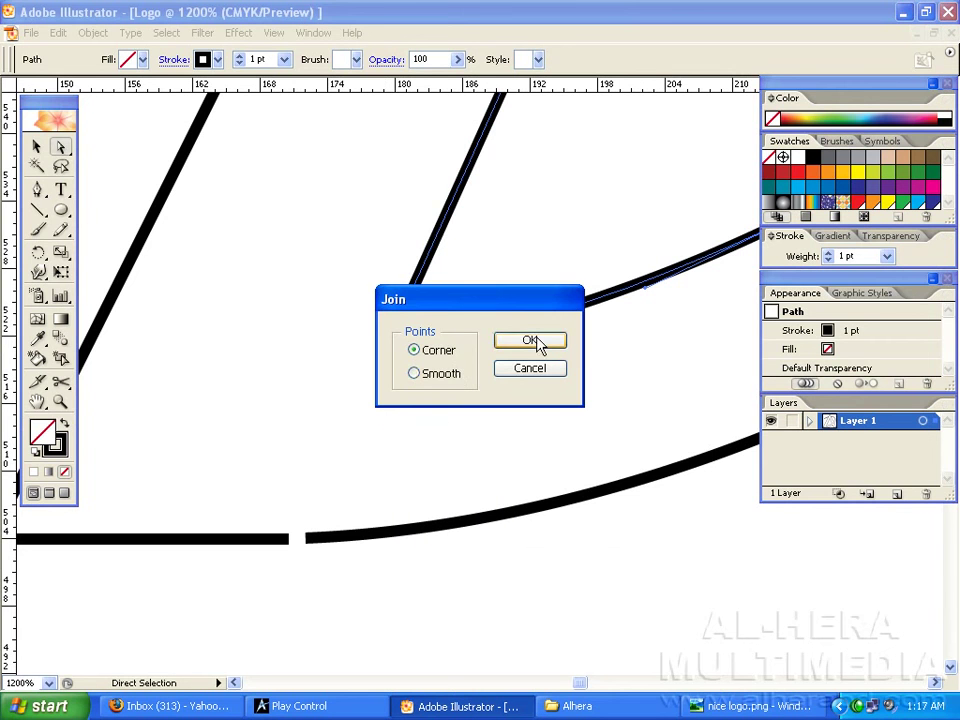
{"action": "left_click", "coordinate": [531, 341]}
{"action": "left_click", "coordinate": [407, 441]}
Move the free end of the left foot's base line onto the start of the outer ellipse arc and select both endpoints
{"action": "key", "text": "space"}
{"action": "mouse_move", "coordinate": [364, 444]}
{"action": "left_mouse_down"}
{"action": "mouse_move", "coordinate": [392, 364]}
{"action": "mouse_move", "coordinate": [403, 430]}
{"action": "left_mouse_up"}
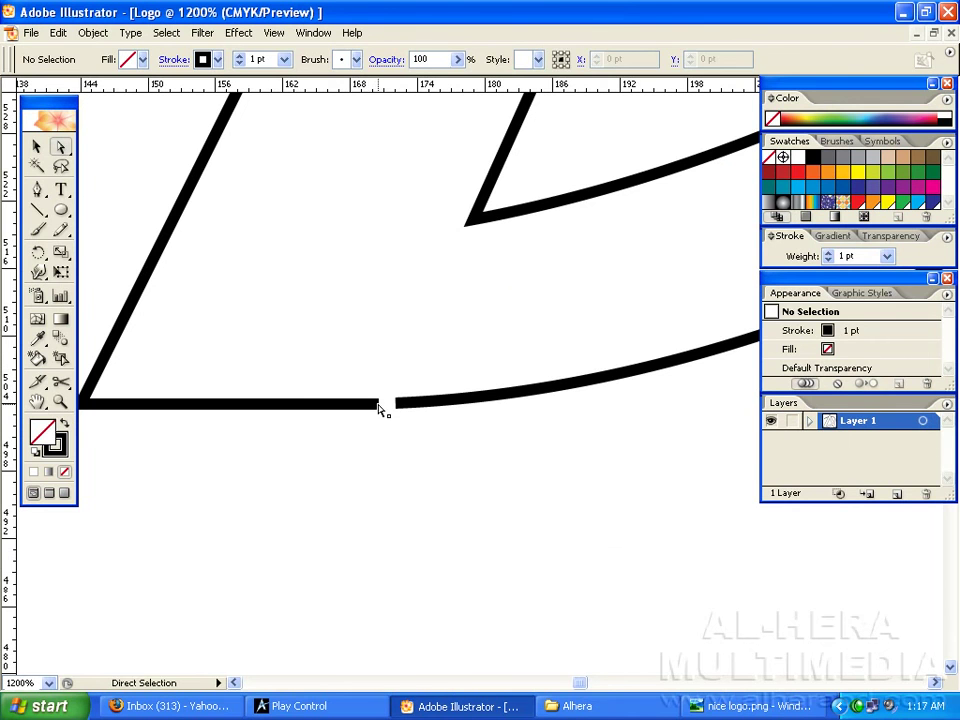
{"action": "left_click", "coordinate": [379, 405]}
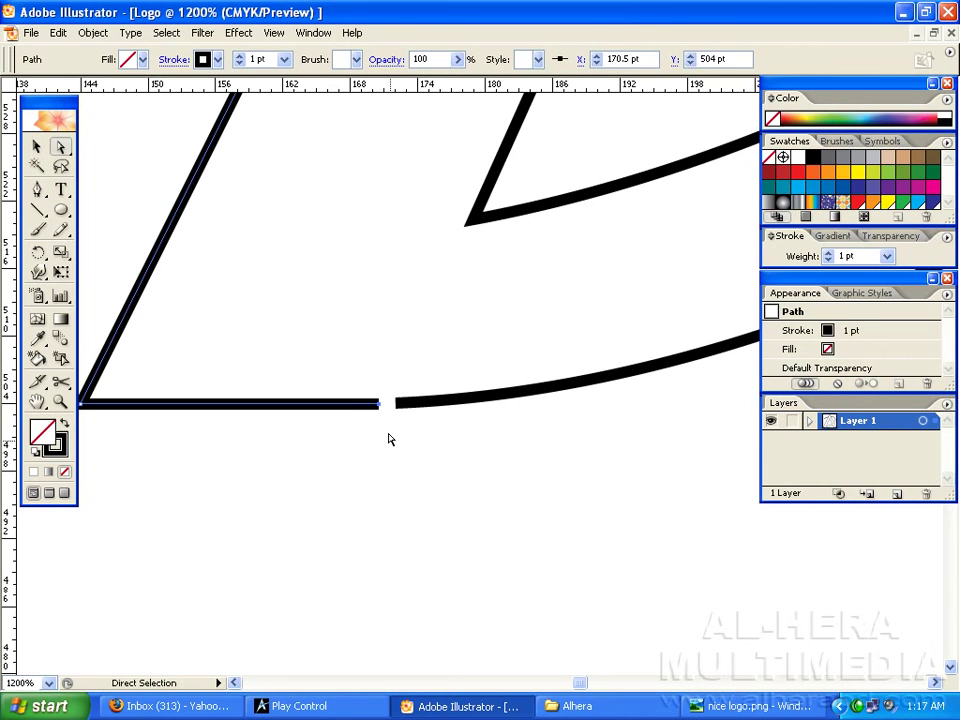
{"action": "left_click", "coordinate": [389, 439]}
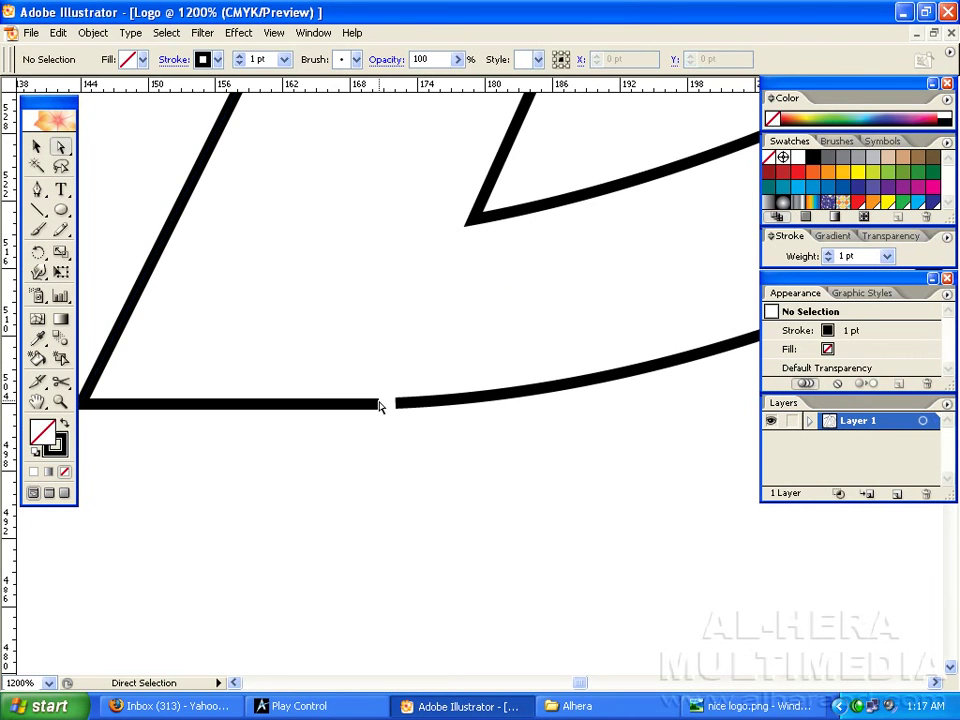
{"action": "left_click_drag", "start_coordinate": [380, 406], "coordinate": [416, 433]}
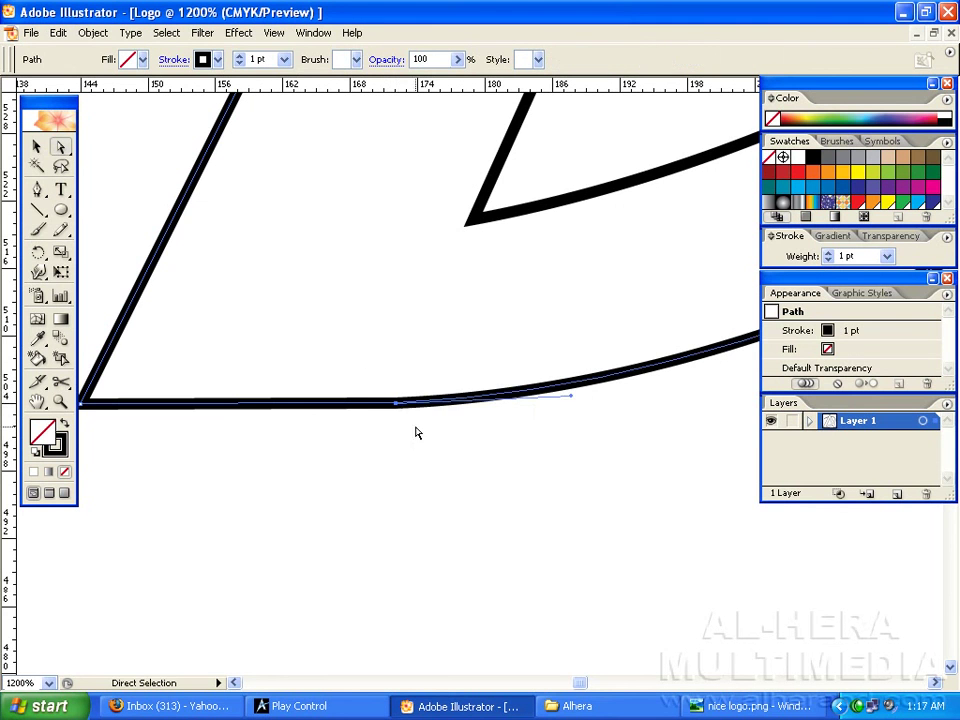
Average the endpoints of the left foot's base line and the outer ellipse arc and join them as a corner point
{"action": "right_click", "coordinate": [398, 407]}
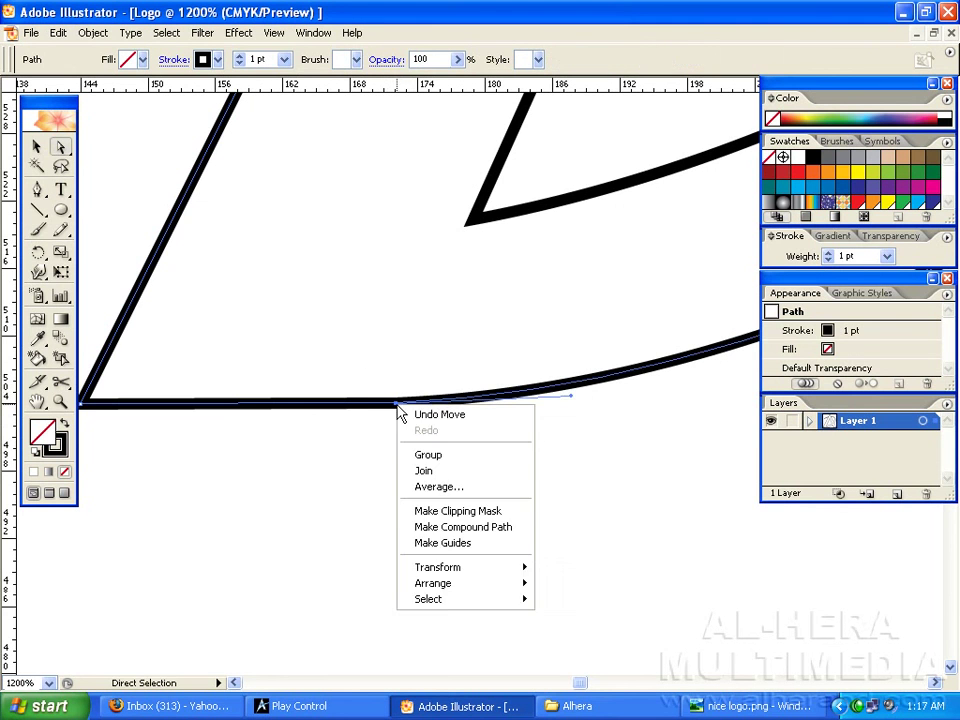
{"action": "left_click", "coordinate": [425, 487]}
{"action": "left_click", "coordinate": [524, 332]}
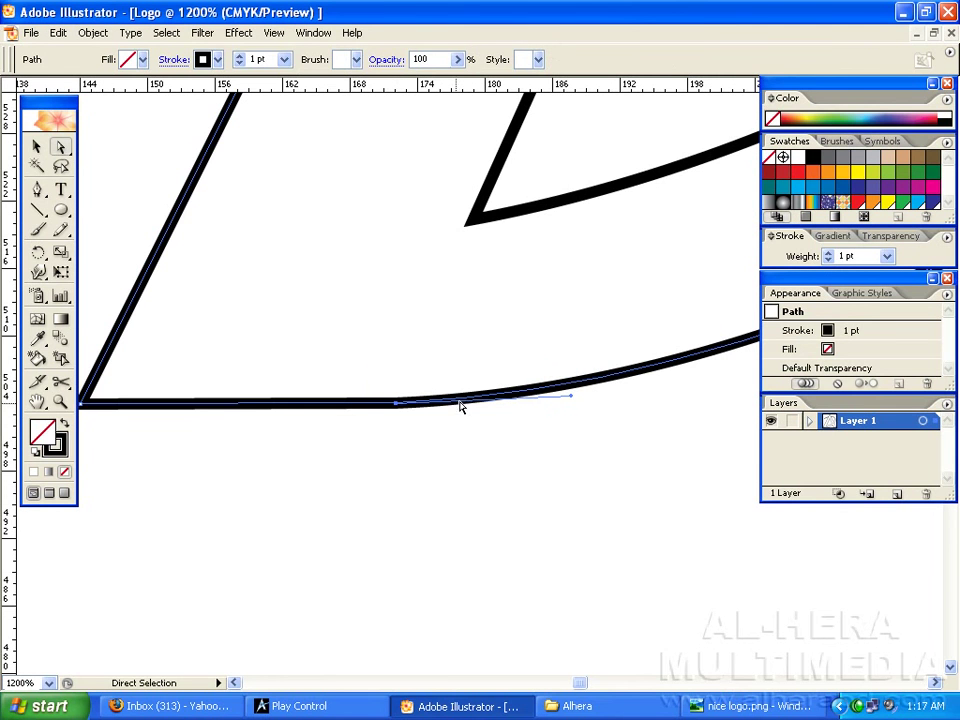
{"action": "right_click", "coordinate": [396, 405]}
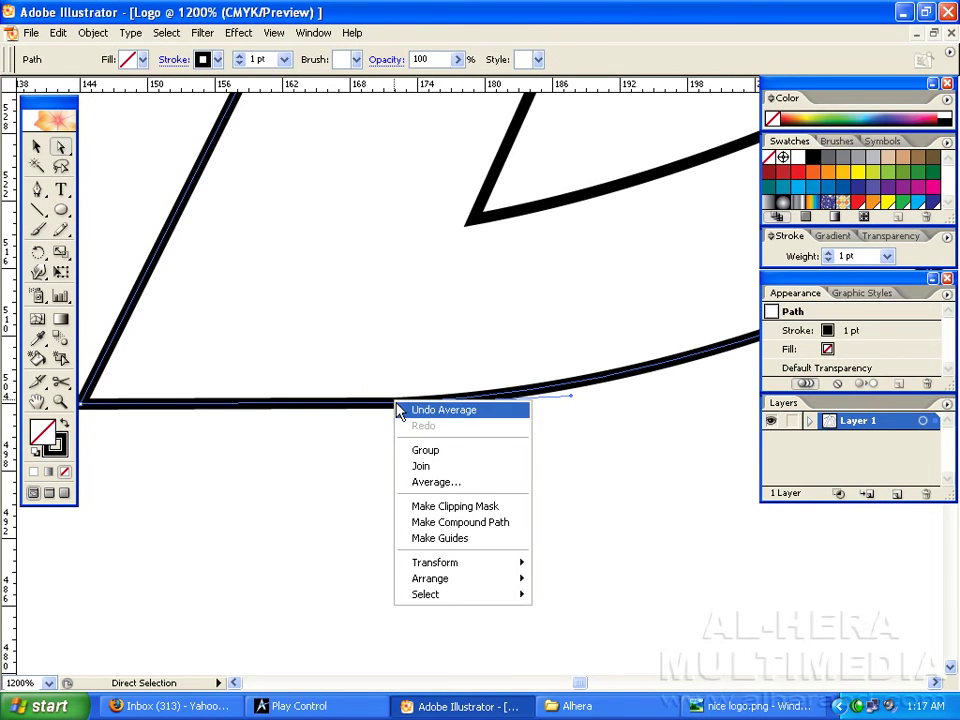
{"action": "left_click", "coordinate": [425, 466]}
{"action": "left_click", "coordinate": [530, 342]}
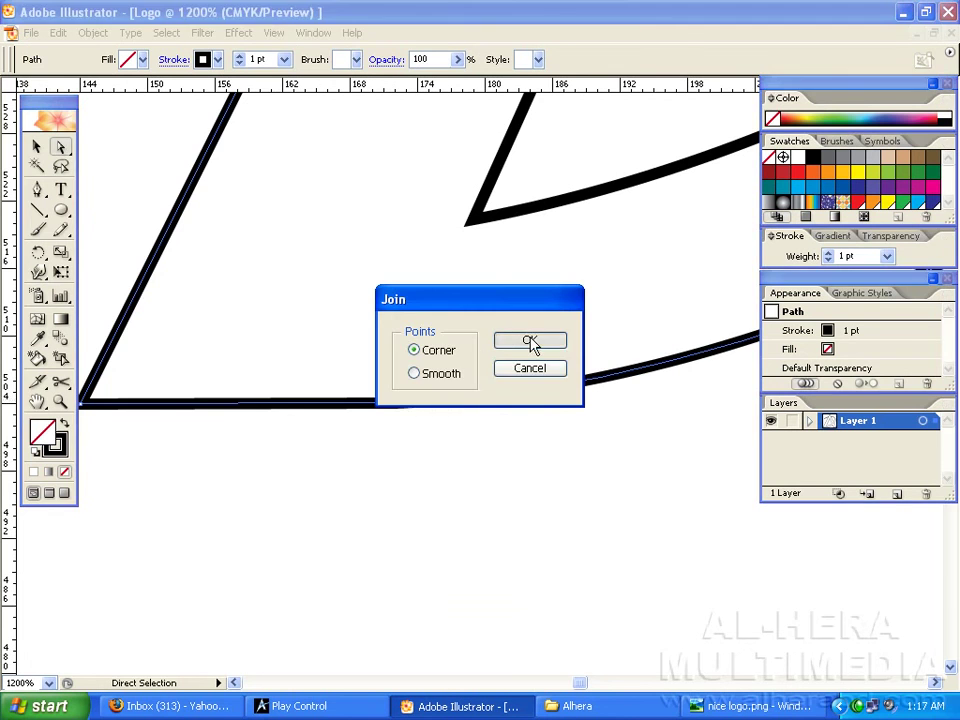
Average the endpoints where the lower ellipse arc meets the right leg's inner edge and join them as a corner point
{"action": "key", "text": "space"}
{"action": "left_click_drag", "start_coordinate": [635, 263], "coordinate": [395, 347]}
{"action": "left_click_drag", "start_coordinate": [596, 258], "coordinate": [499, 287]}
{"action": "left_click_drag", "start_coordinate": [468, 348], "coordinate": [403, 395]}
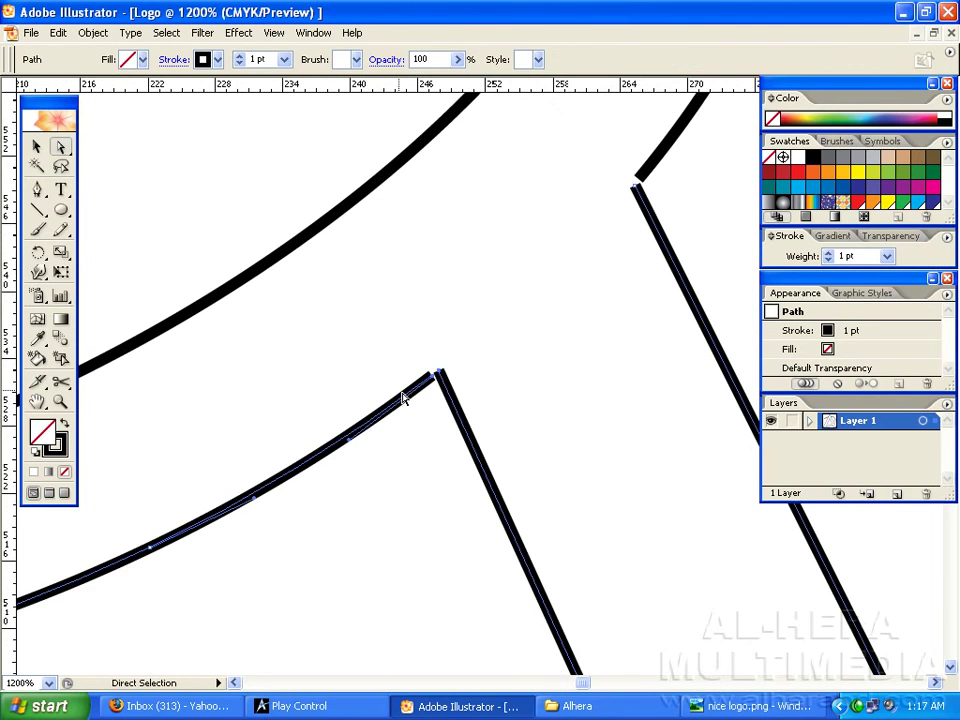
{"action": "right_click", "coordinate": [439, 375]}
{"action": "left_click", "coordinate": [480, 456]}
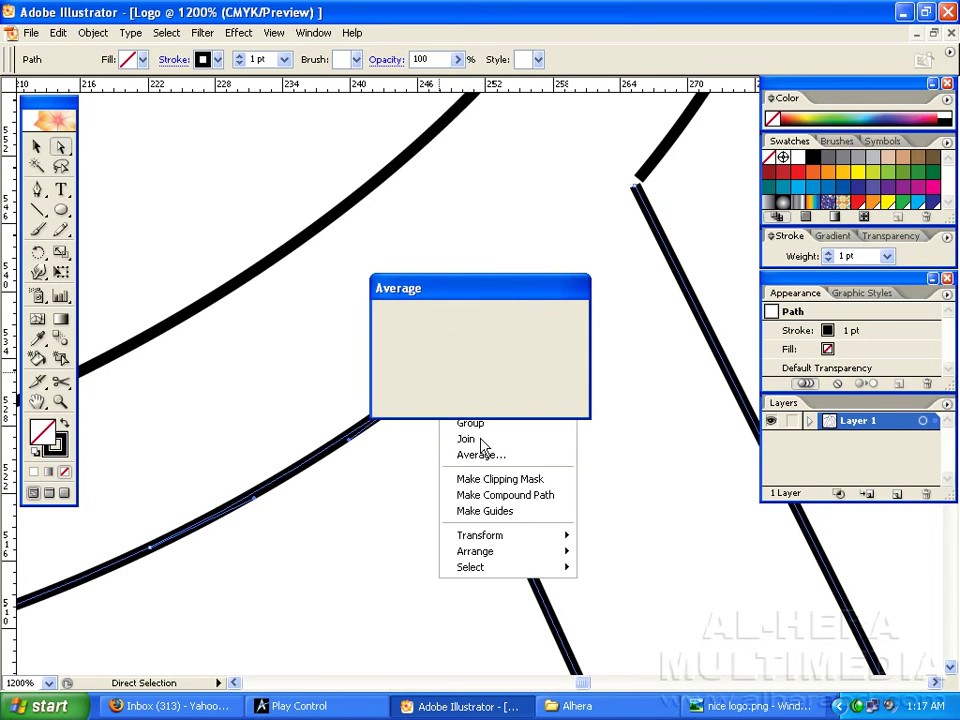
{"action": "left_click", "coordinate": [521, 328]}
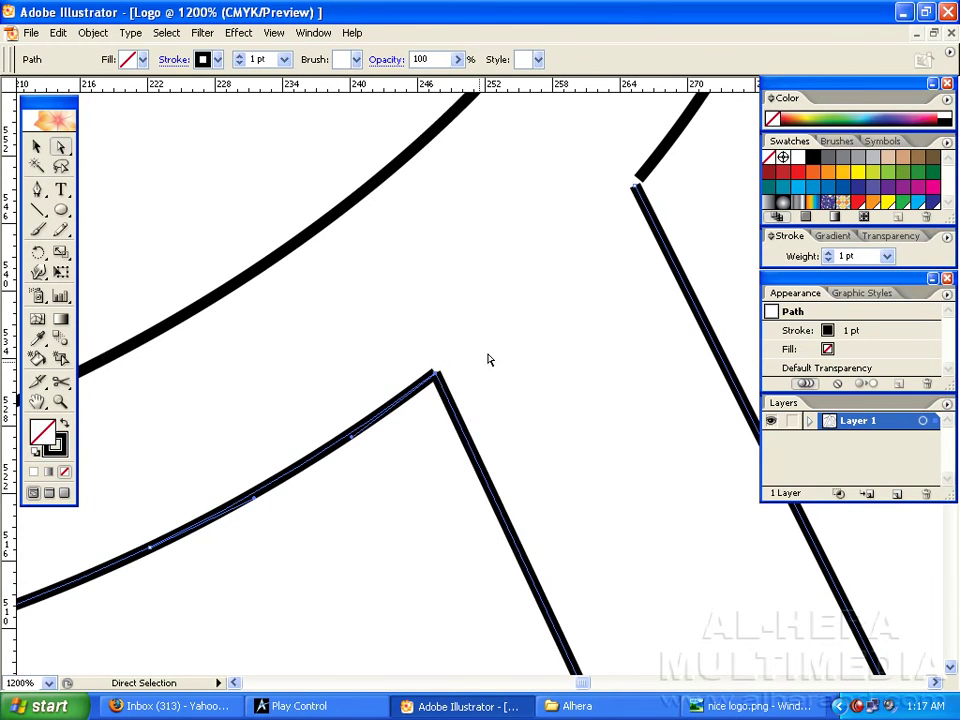
{"action": "right_click", "coordinate": [437, 378]}
{"action": "left_click", "coordinate": [470, 440]}
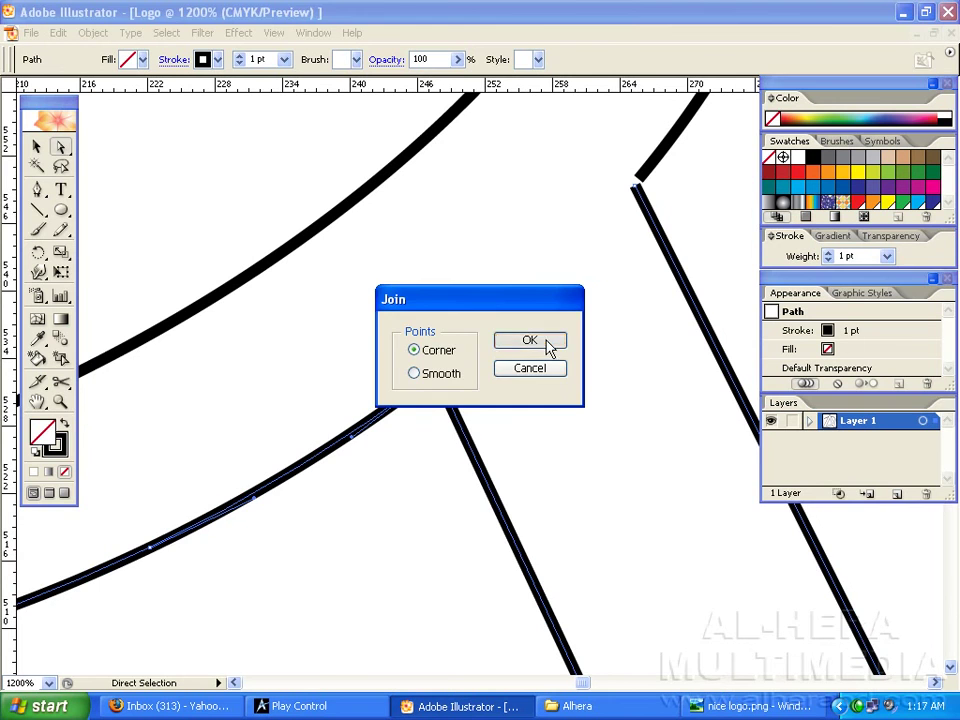
{"action": "left_click", "coordinate": [530, 341]}
Average the endpoints of the right leg's outer edge and the outer ellipse arc along both axes and join them as a corner point
{"action": "left_click_drag", "start_coordinate": [634, 214], "coordinate": [489, 350]}
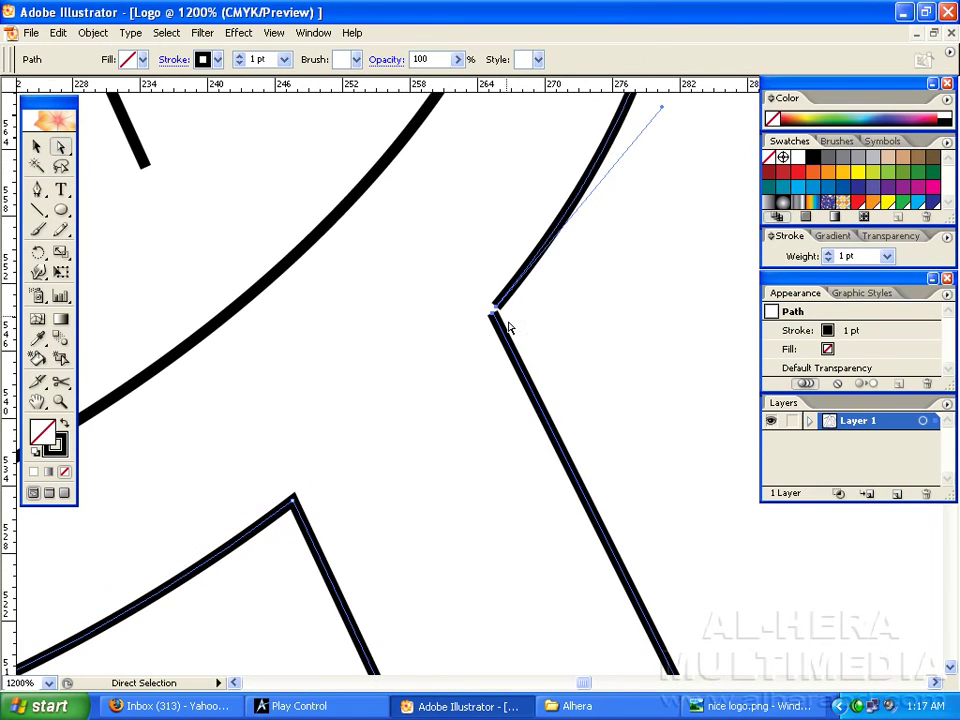
{"action": "right_click", "coordinate": [509, 328]}
{"action": "left_click", "coordinate": [533, 387]}
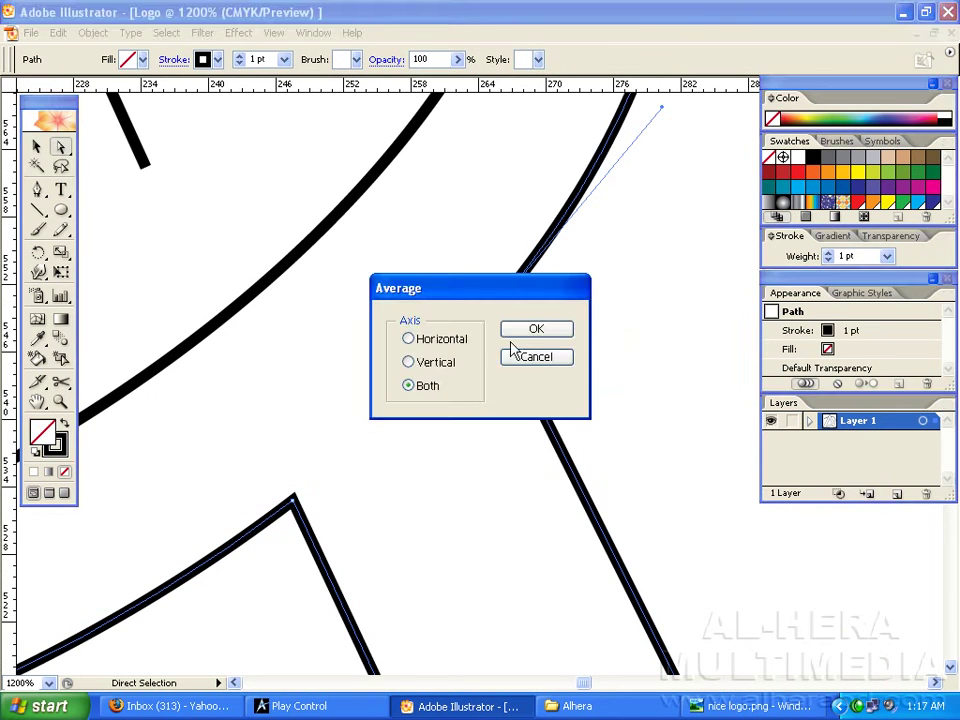
{"action": "left_click", "coordinate": [534, 328]}
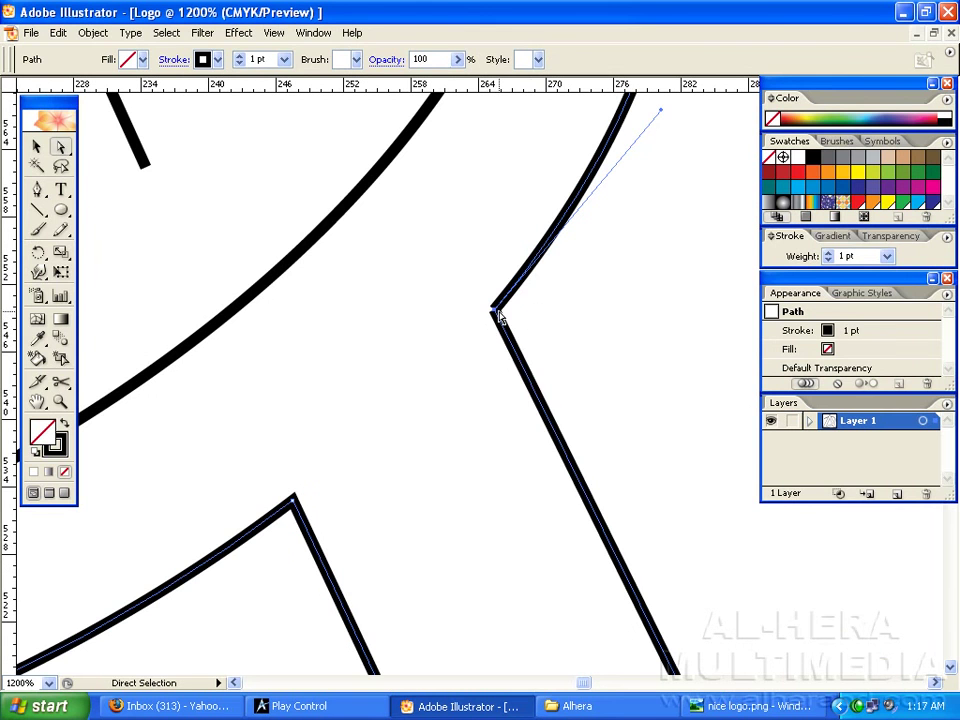
{"action": "right_click", "coordinate": [499, 318]}
{"action": "left_click", "coordinate": [546, 376]}
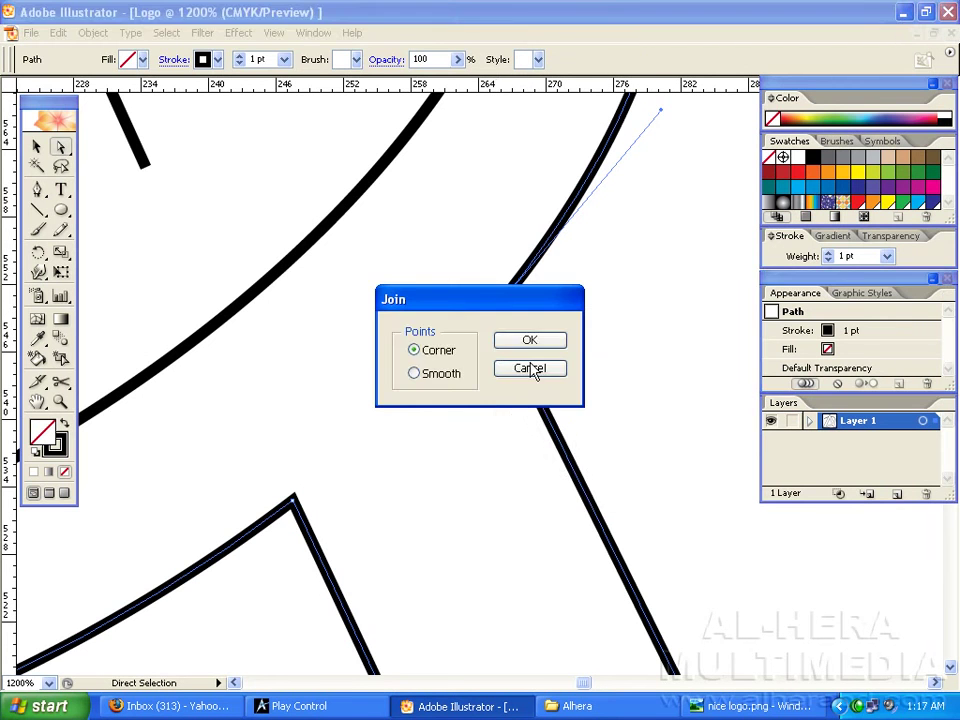
{"action": "left_click", "coordinate": [532, 345]}
Move the upper end of the outer ellipse arc onto the cut end of the right leg's outer edge below the apex and select both endpoints
{"action": "key", "text": "space"}
{"action": "left_click_drag", "start_coordinate": [531, 212], "coordinate": [516, 482]}
{"action": "left_click_drag", "start_coordinate": [573, 105], "coordinate": [505, 374]}
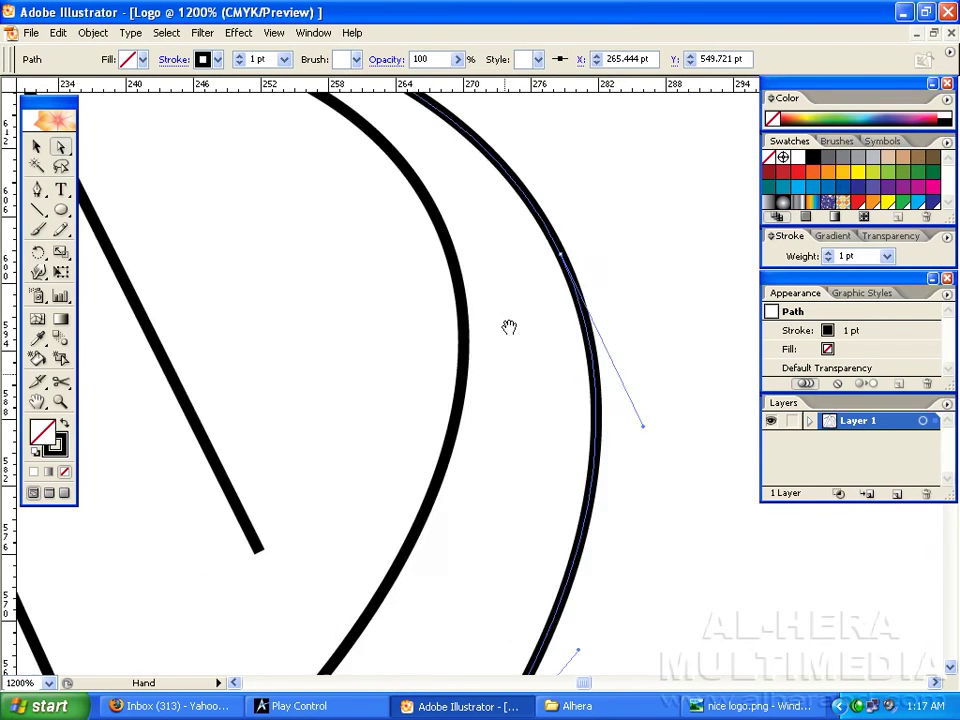
{"action": "left_click_drag", "start_coordinate": [509, 327], "coordinate": [484, 365]}
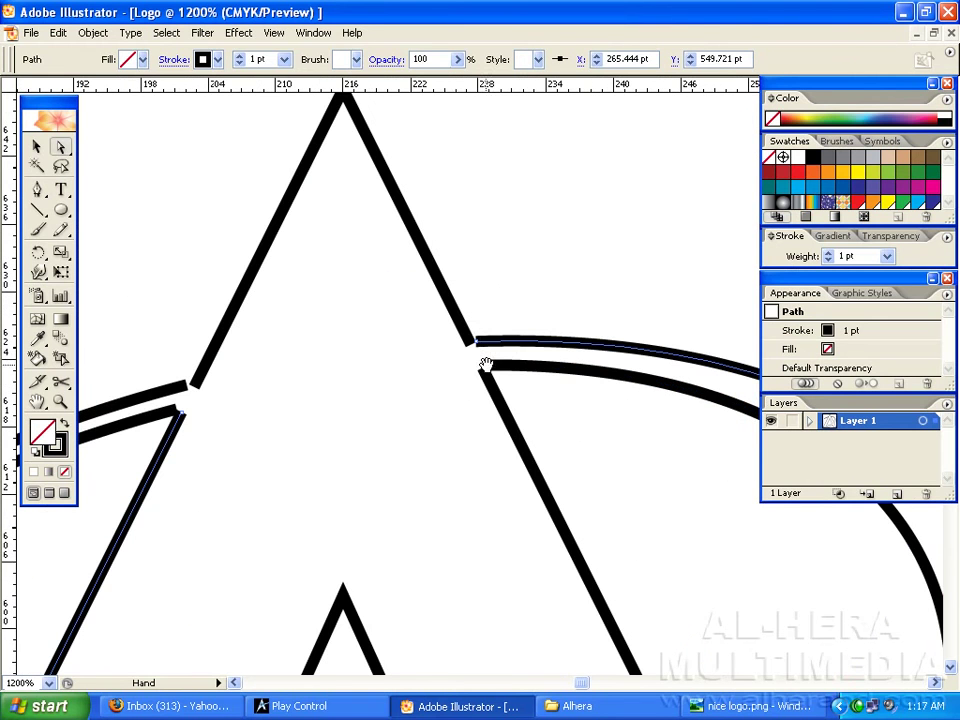
{"action": "left_click", "coordinate": [516, 283]}
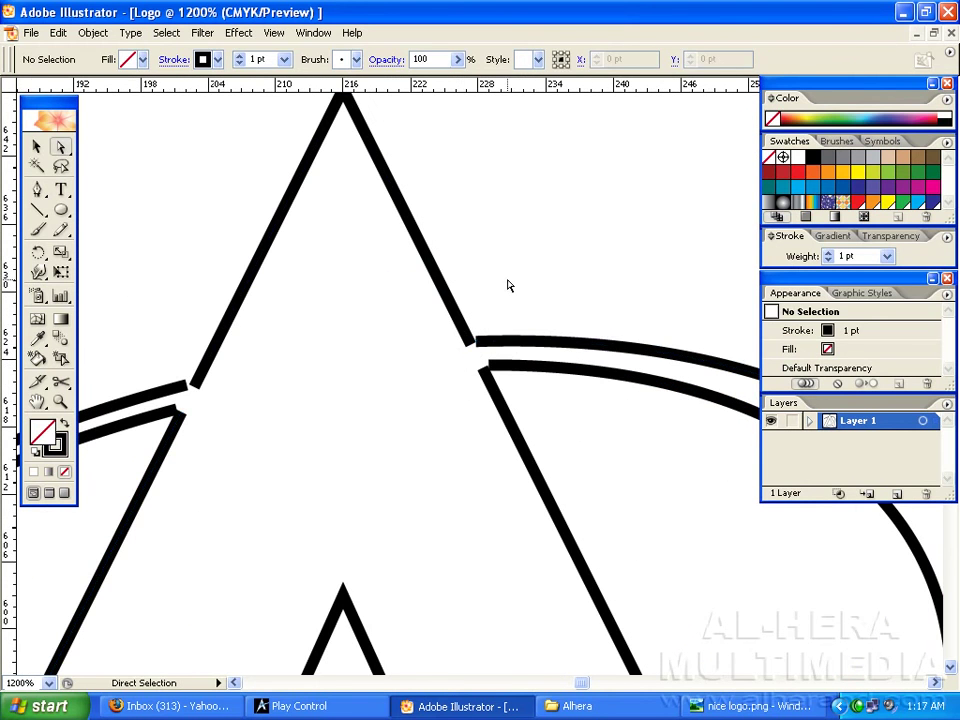
{"action": "key", "text": "ctrl+plus"}
{"action": "key", "text": "space"}
{"action": "left_click_drag", "start_coordinate": [517, 305], "coordinate": [484, 325]}
{"action": "left_click", "coordinate": [554, 240]}
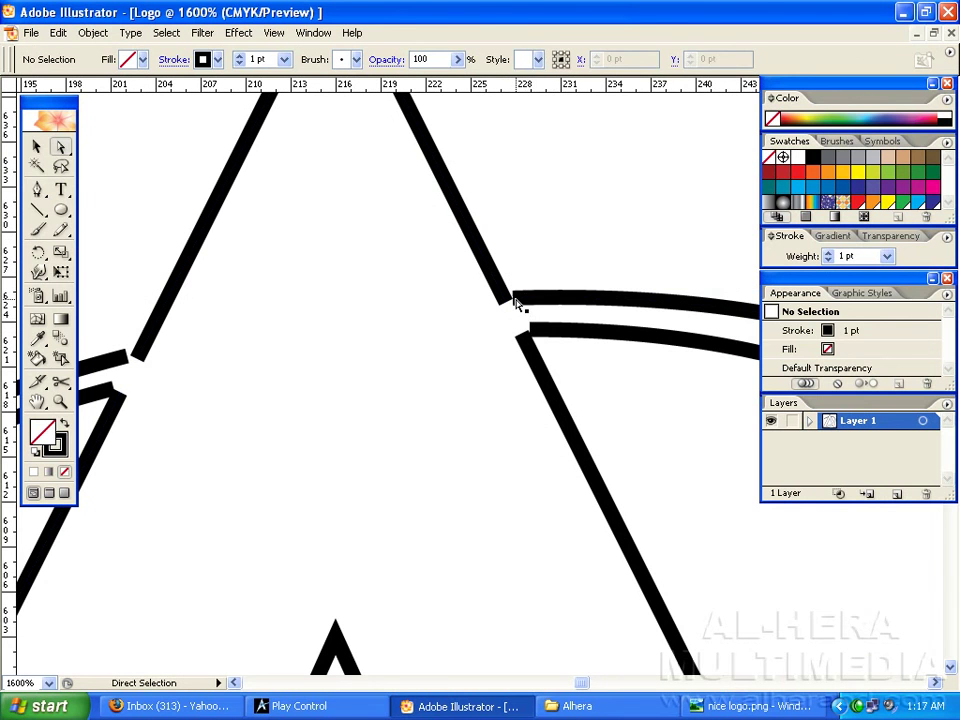
{"action": "left_click", "coordinate": [515, 303]}
{"action": "left_click_drag", "start_coordinate": [514, 302], "coordinate": [487, 317]}
{"action": "left_click", "coordinate": [520, 270]}
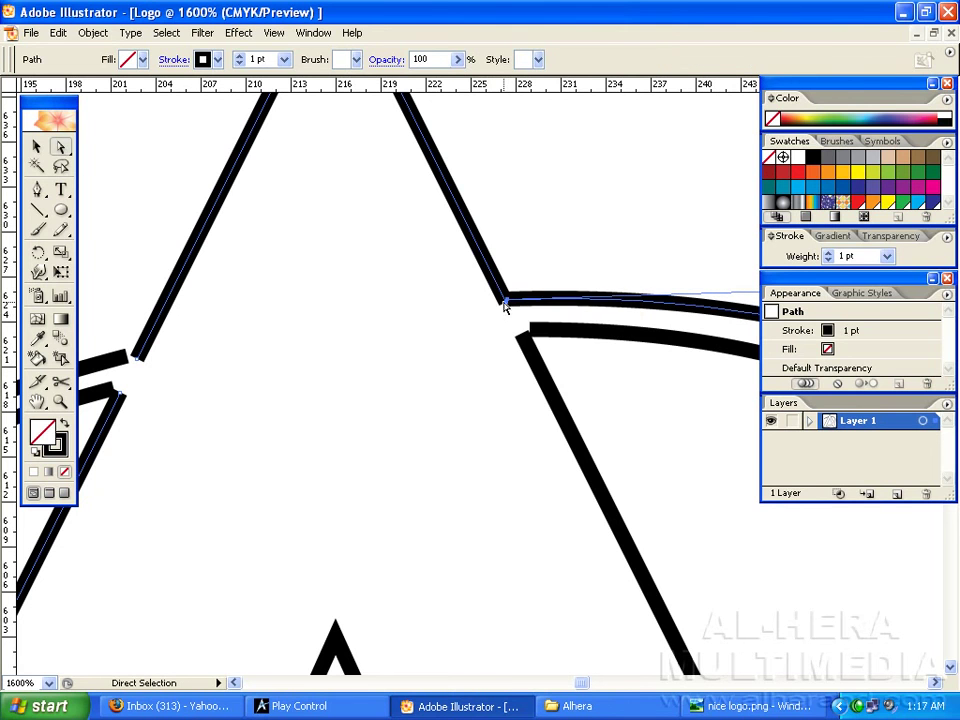
Average the outer ellipse arc's upper end and the right outer edge's cut end along both axes, and join them as a corner point
{"action": "right_click", "coordinate": [505, 307]}
{"action": "left_click", "coordinate": [542, 387]}
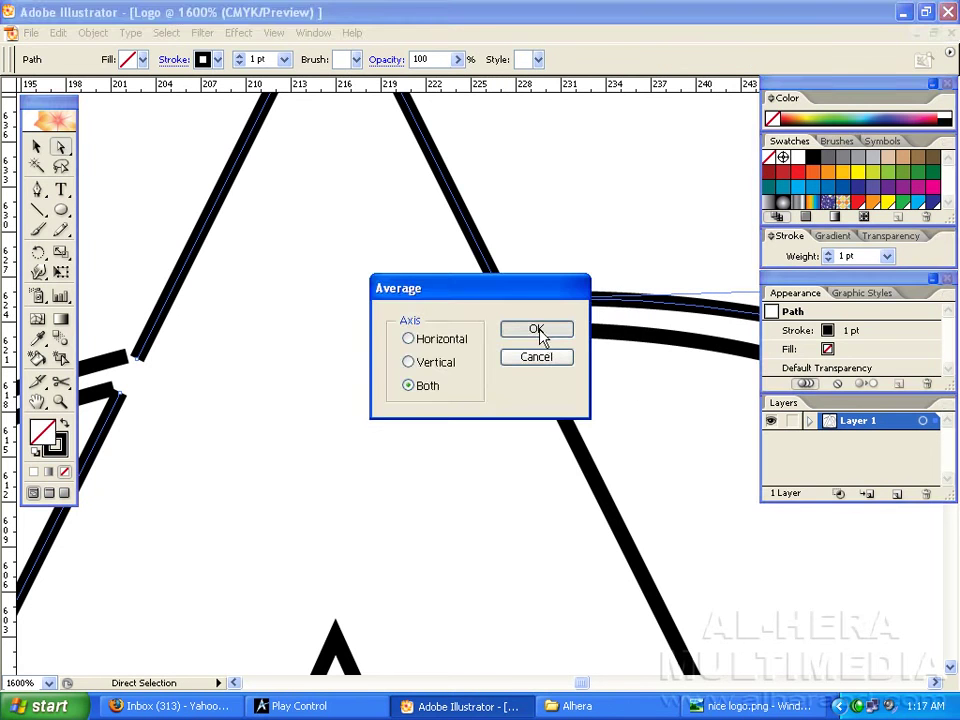
{"action": "left_click", "coordinate": [537, 330]}
{"action": "right_click", "coordinate": [503, 306]}
{"action": "left_click", "coordinate": [532, 365]}
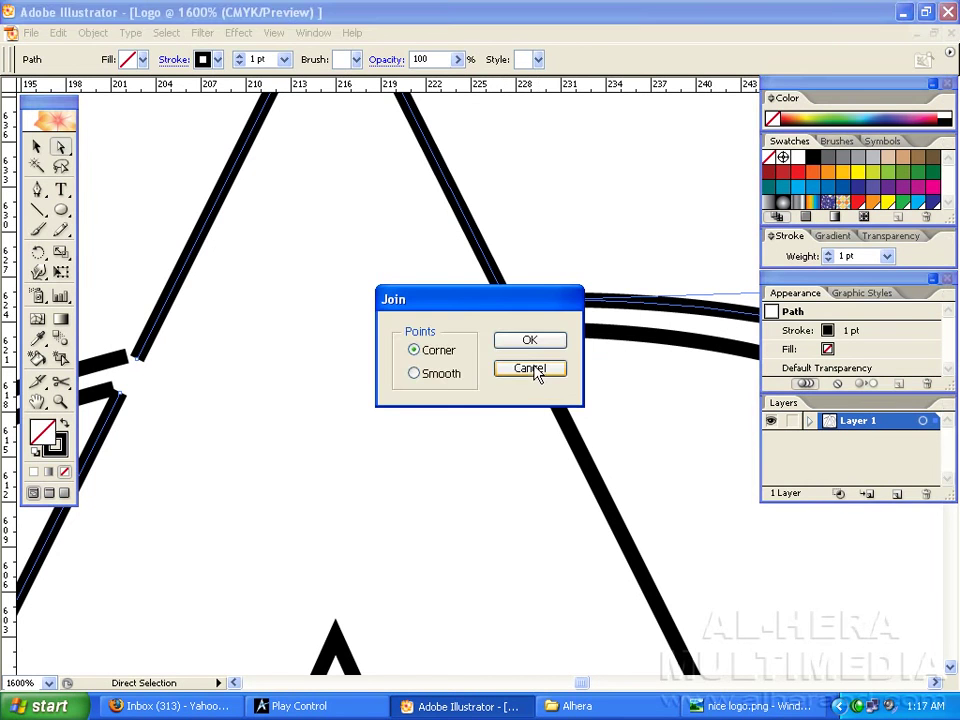
{"action": "left_click", "coordinate": [529, 340]}
{"action": "left_click", "coordinate": [549, 272]}
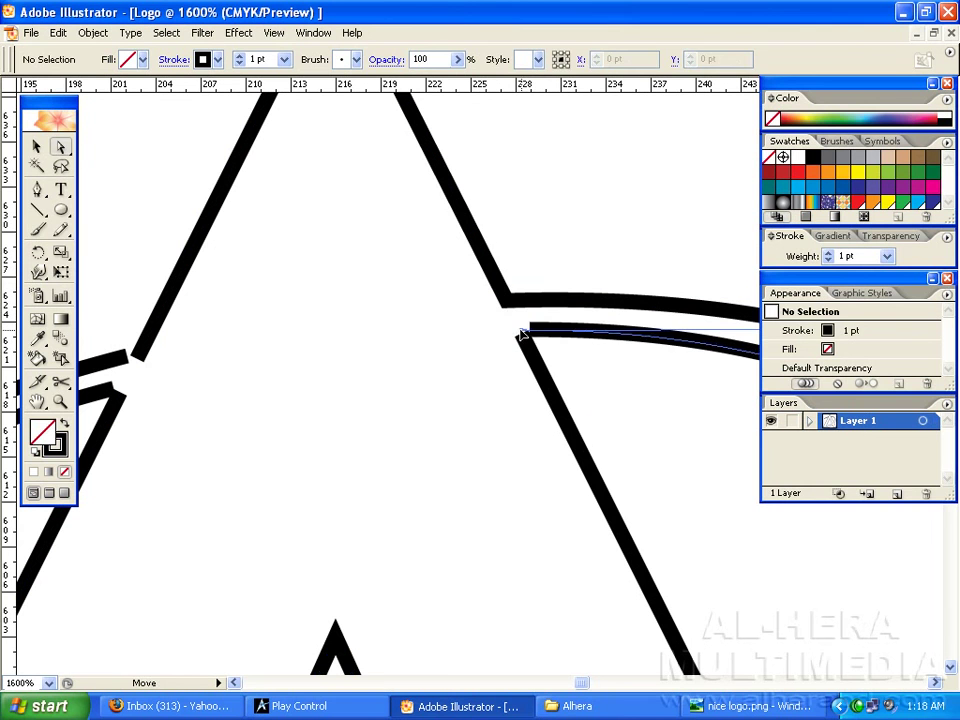
Average the inner ellipse arc's upper end and the top of the lower right-leg segment along both axes, and join them as a corner
{"action": "left_click", "coordinate": [522, 335]}
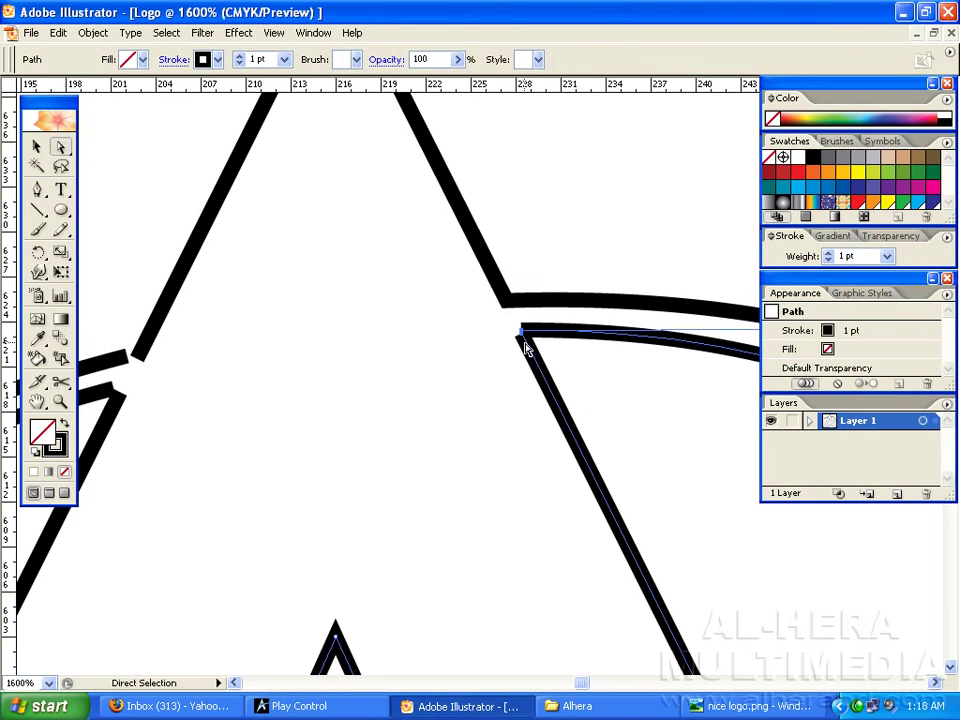
{"action": "right_click", "coordinate": [524, 342]}
{"action": "left_click", "coordinate": [540, 418]}
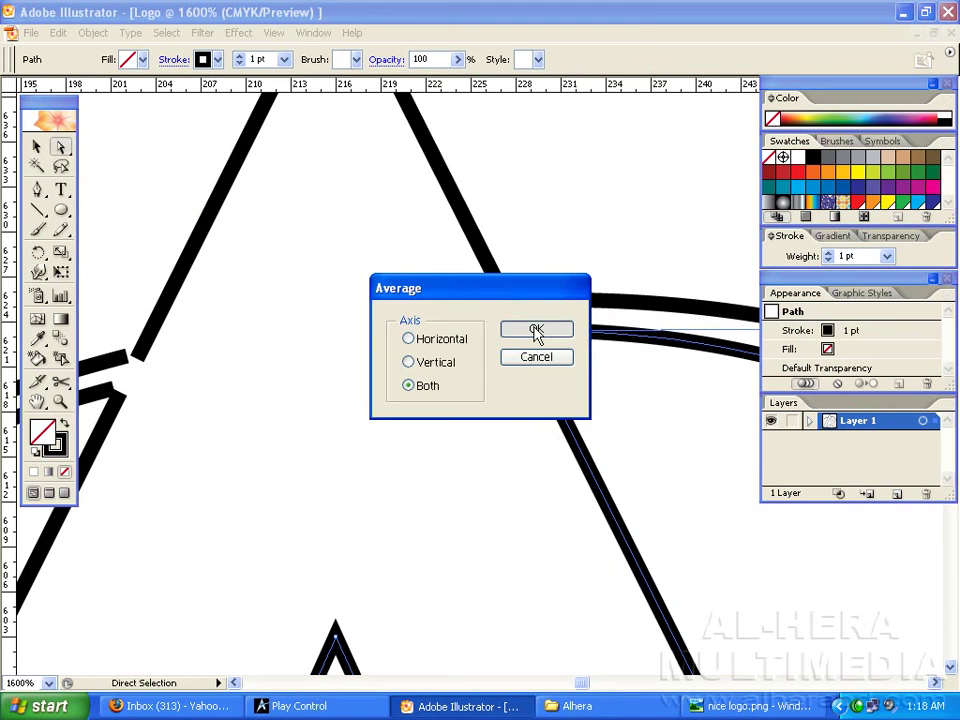
{"action": "left_click", "coordinate": [536, 331]}
{"action": "right_click", "coordinate": [525, 336]}
{"action": "left_click", "coordinate": [549, 397]}
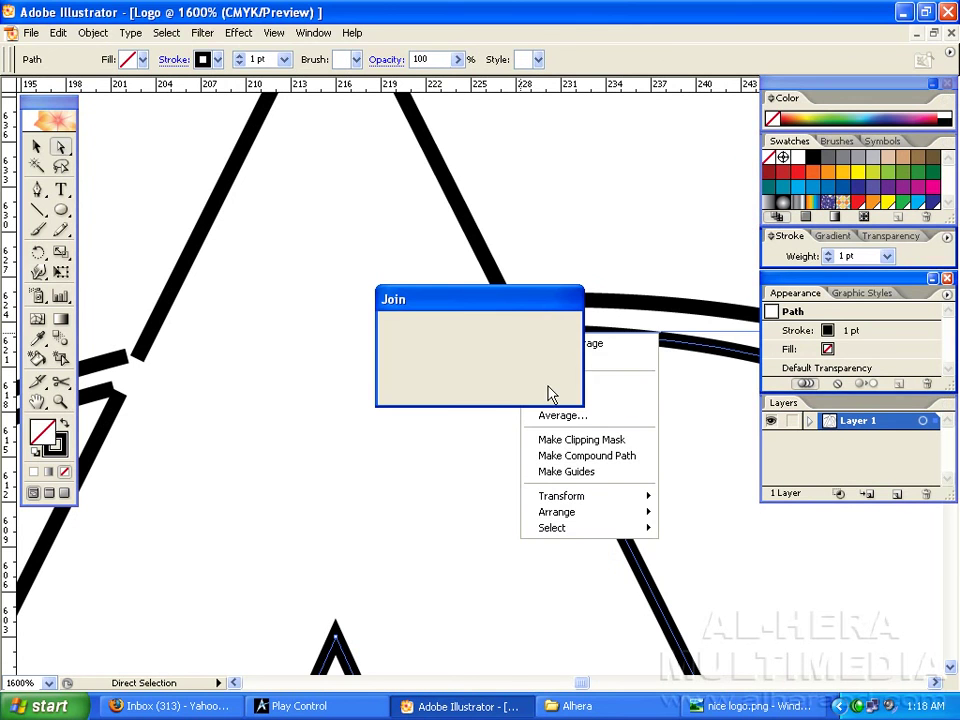
{"action": "left_click", "coordinate": [540, 340]}
Move the two swoosh arcs' right ends onto the cut ends of the A's left outer edge and select the upper pair of endpoints
{"action": "left_click", "coordinate": [216, 369]}
{"action": "left_click_drag", "start_coordinate": [216, 369], "coordinate": [570, 312]}
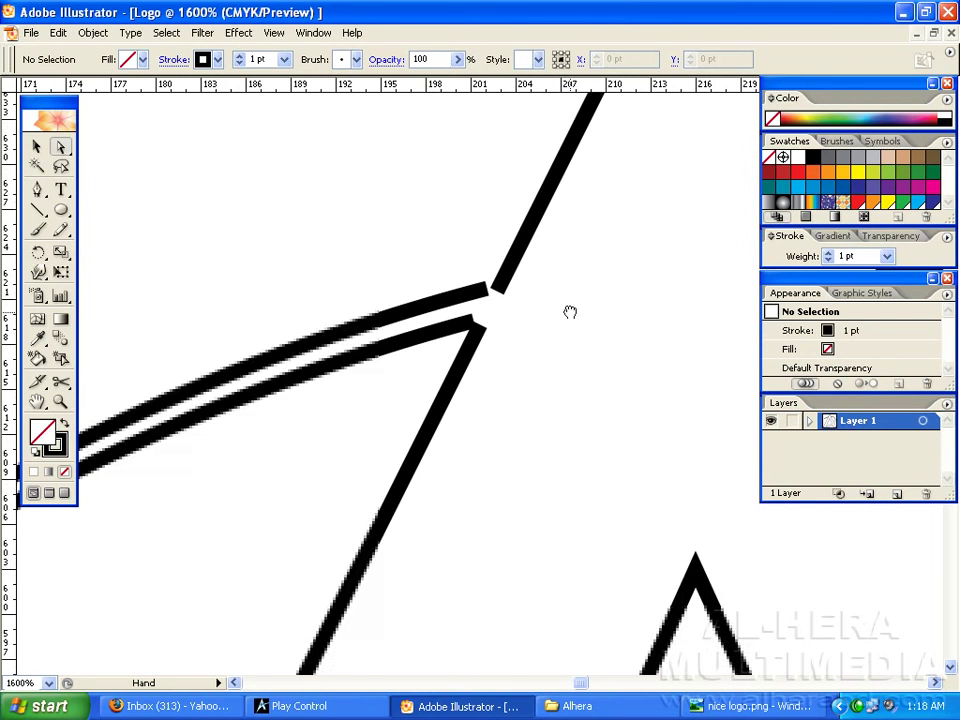
{"action": "left_click", "coordinate": [485, 287]}
{"action": "left_click_drag", "start_coordinate": [487, 289], "coordinate": [482, 325]}
{"action": "left_click", "coordinate": [474, 323]}
{"action": "left_click_drag", "start_coordinate": [481, 266], "coordinate": [514, 304]}
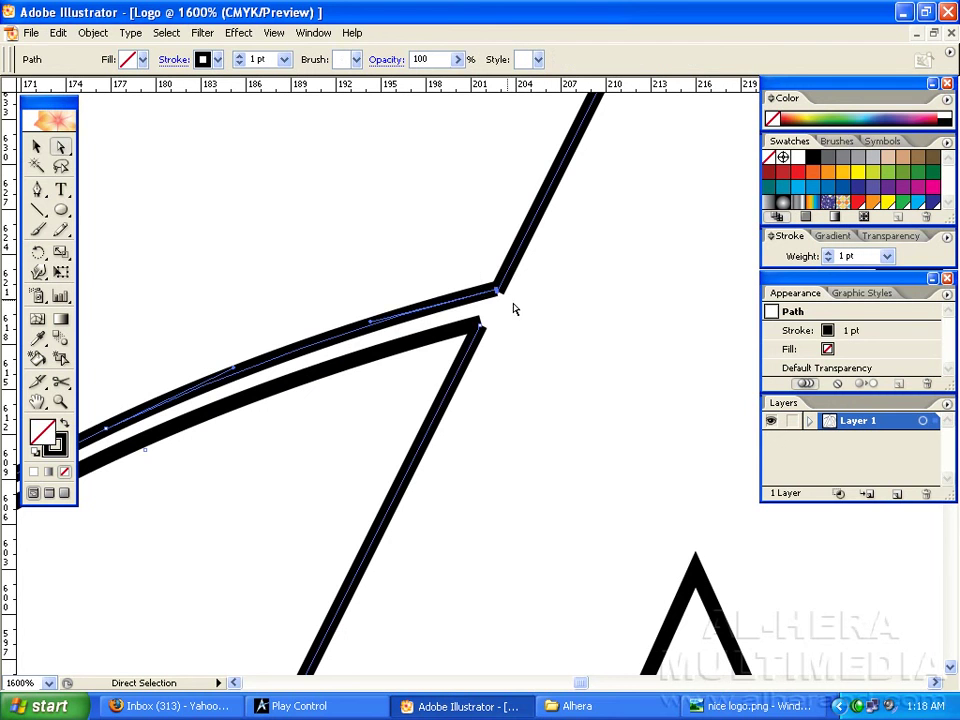
Average the upper swoosh arc's end and the left outer edge's end along both axes, and join them as a corner point
{"action": "right_click", "coordinate": [497, 292]}
{"action": "left_click", "coordinate": [540, 375]}
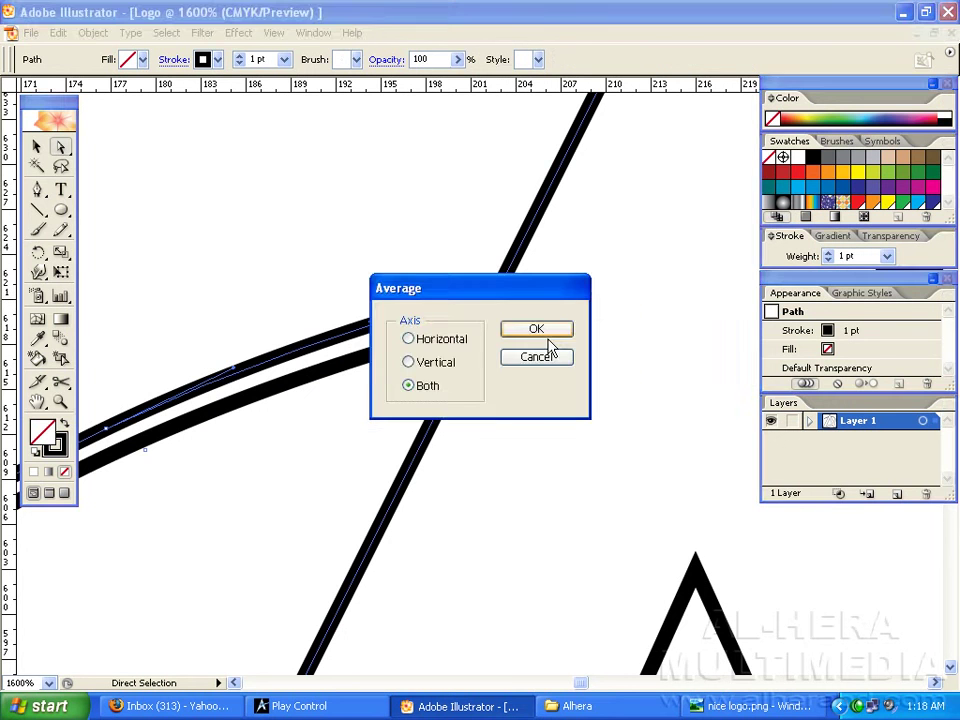
{"action": "left_click", "coordinate": [516, 330]}
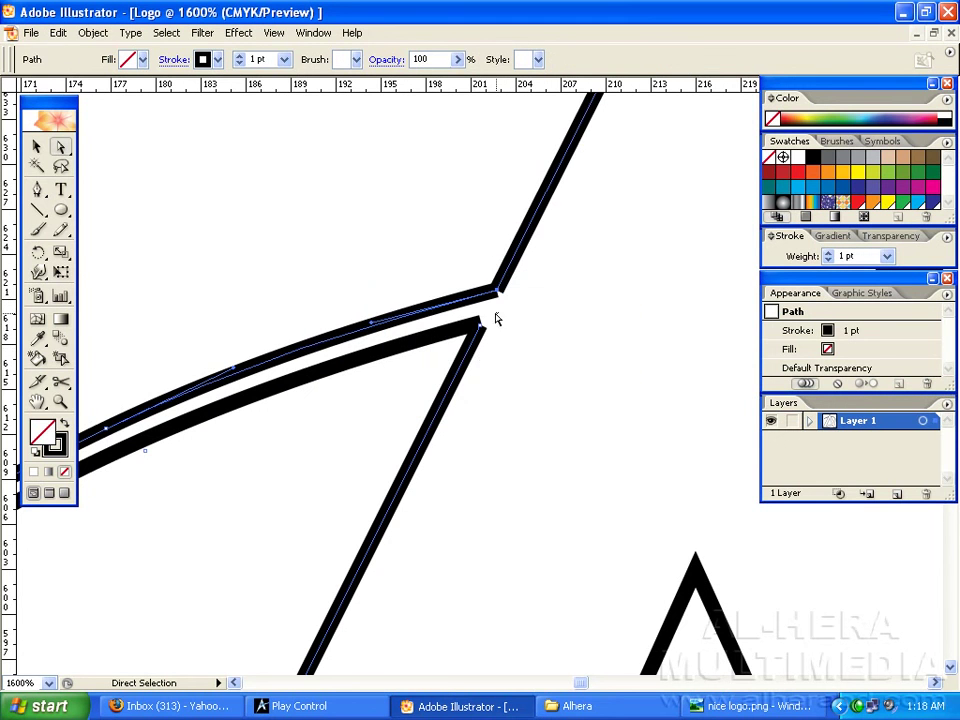
{"action": "left_click_drag", "start_coordinate": [519, 294], "coordinate": [491, 282]}
{"action": "right_click", "coordinate": [498, 288]}
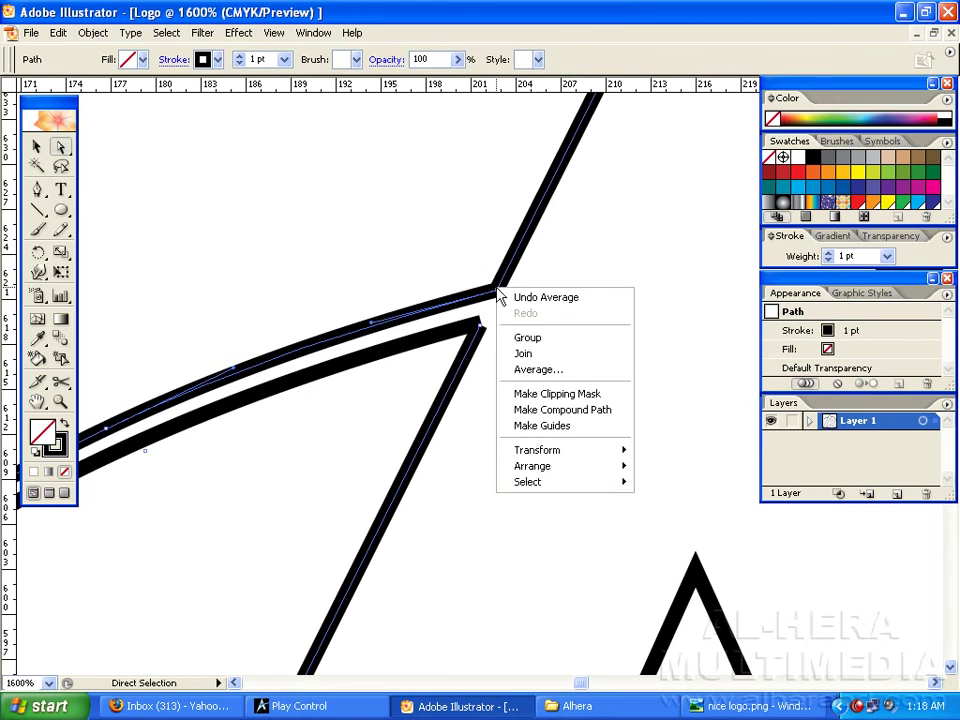
{"action": "left_click", "coordinate": [523, 354]}
{"action": "left_click", "coordinate": [530, 340]}
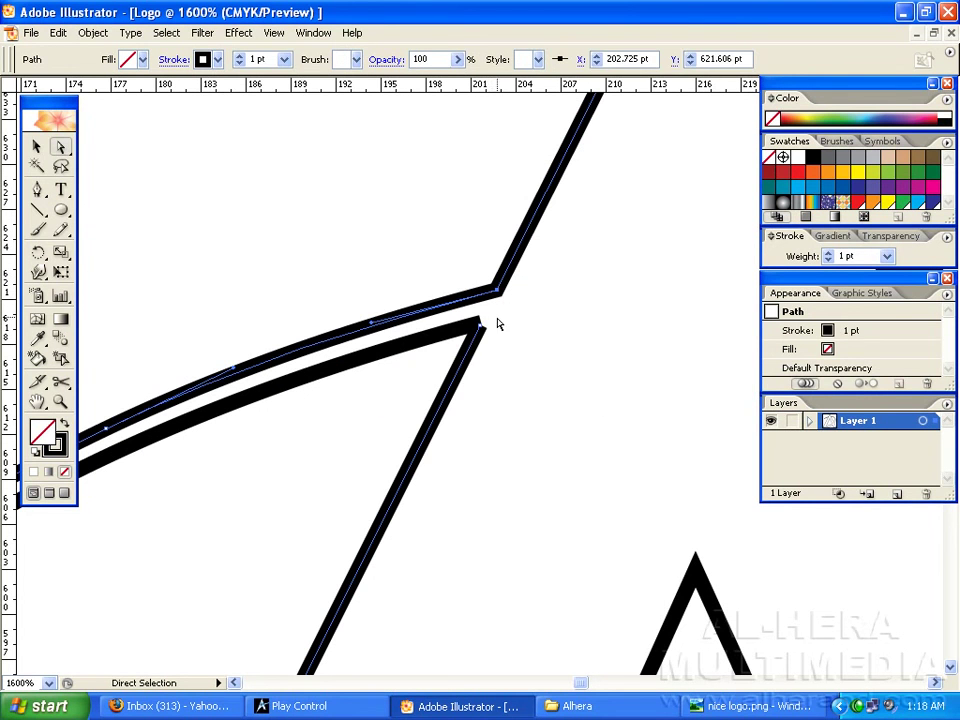
Average the endpoints where the lower swoosh arc meets the left leg's outer edge and join them as a corner point
{"action": "left_click", "coordinate": [481, 327], "text": "shift"}
{"action": "right_click", "coordinate": [482, 327]}
{"action": "left_click", "coordinate": [530, 410]}
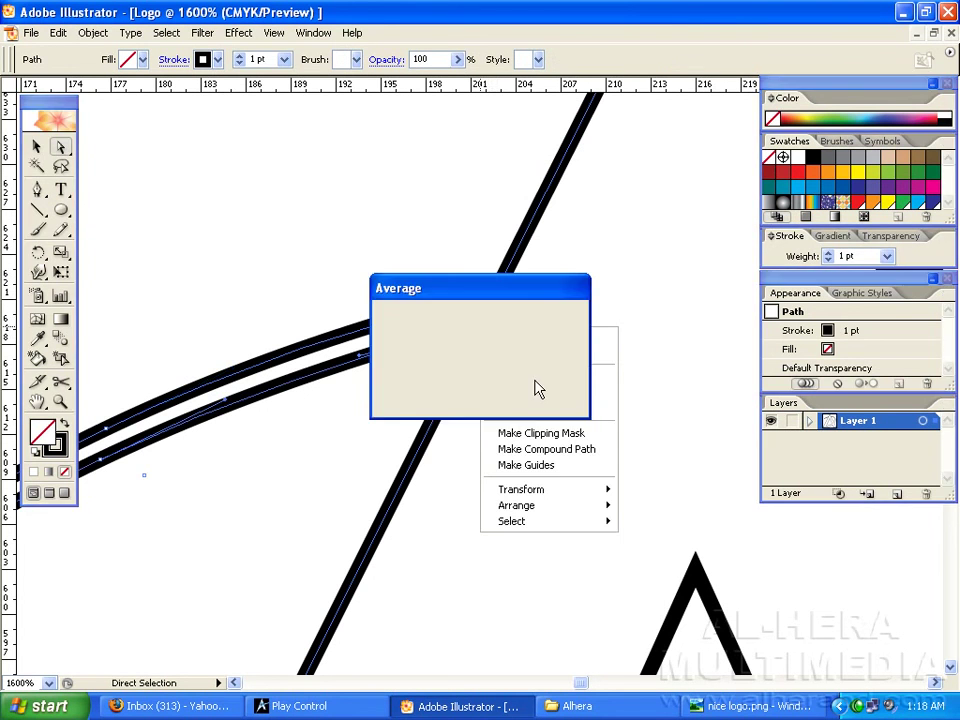
{"action": "left_click", "coordinate": [540, 336]}
{"action": "right_click", "coordinate": [485, 330]}
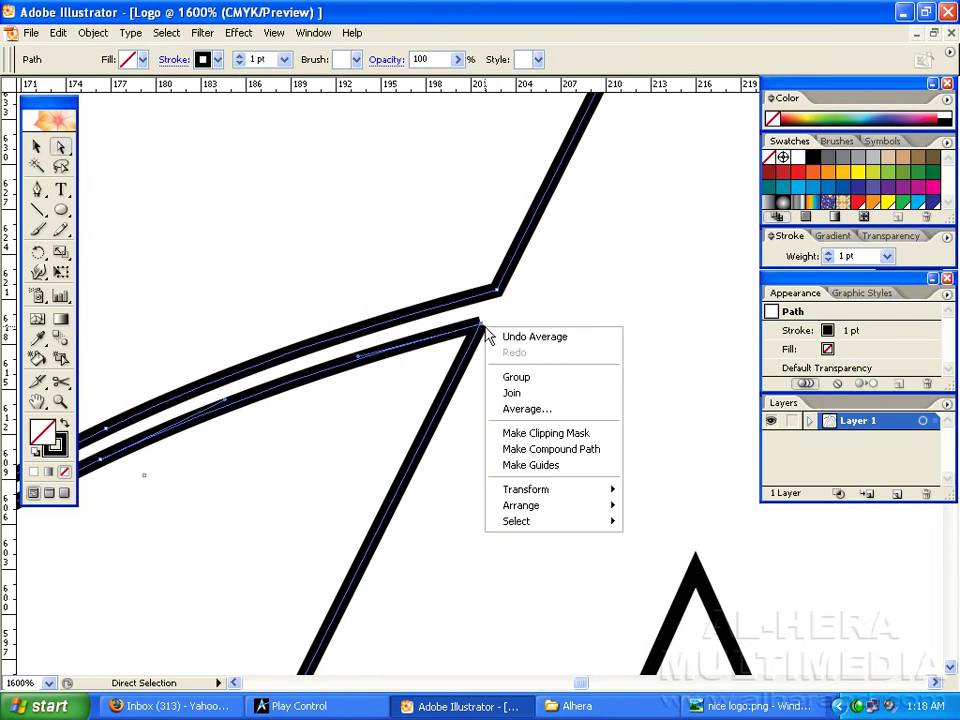
{"action": "left_click", "coordinate": [515, 393]}
{"action": "left_click", "coordinate": [533, 341]}
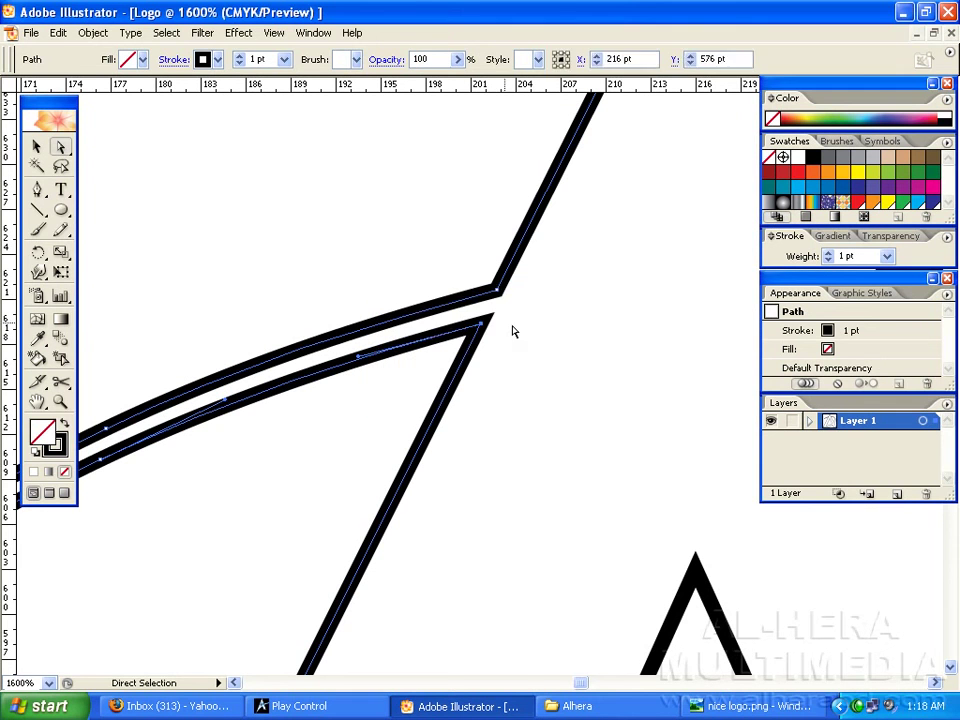
{"action": "left_click", "coordinate": [512, 331]}
Average the two open endpoints at the swoosh's left tip and join them into a single corner point
{"action": "key", "text": "space"}
{"action": "left_click_drag", "start_coordinate": [229, 429], "coordinate": [769, 171]}
{"action": "left_click_drag", "start_coordinate": [280, 307], "coordinate": [387, 421]}
{"action": "right_click", "coordinate": [348, 352]}
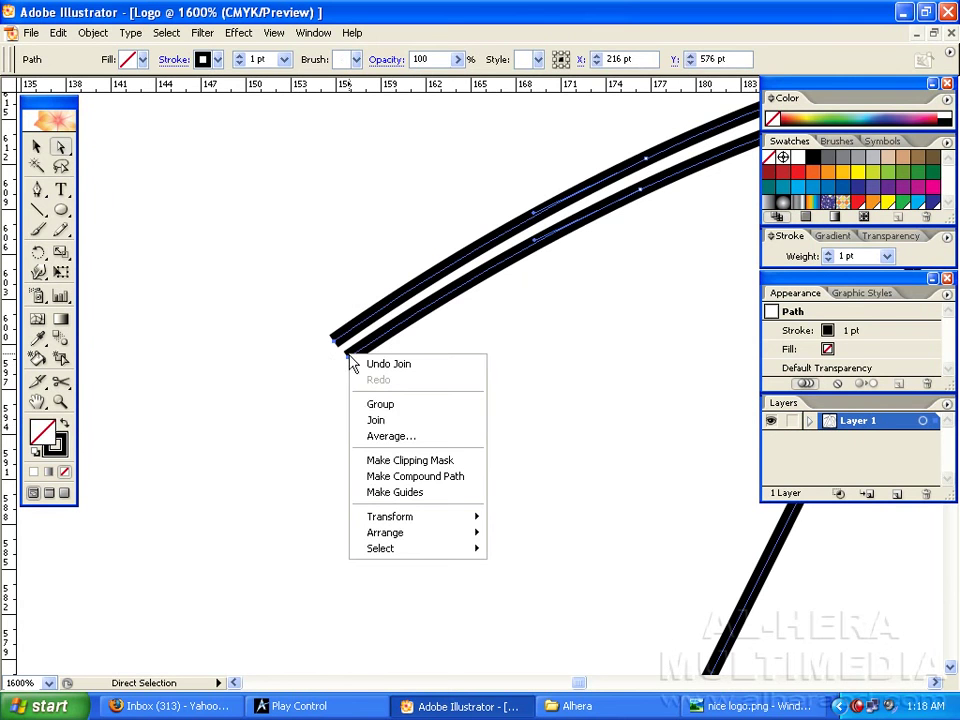
{"action": "left_click", "coordinate": [398, 440]}
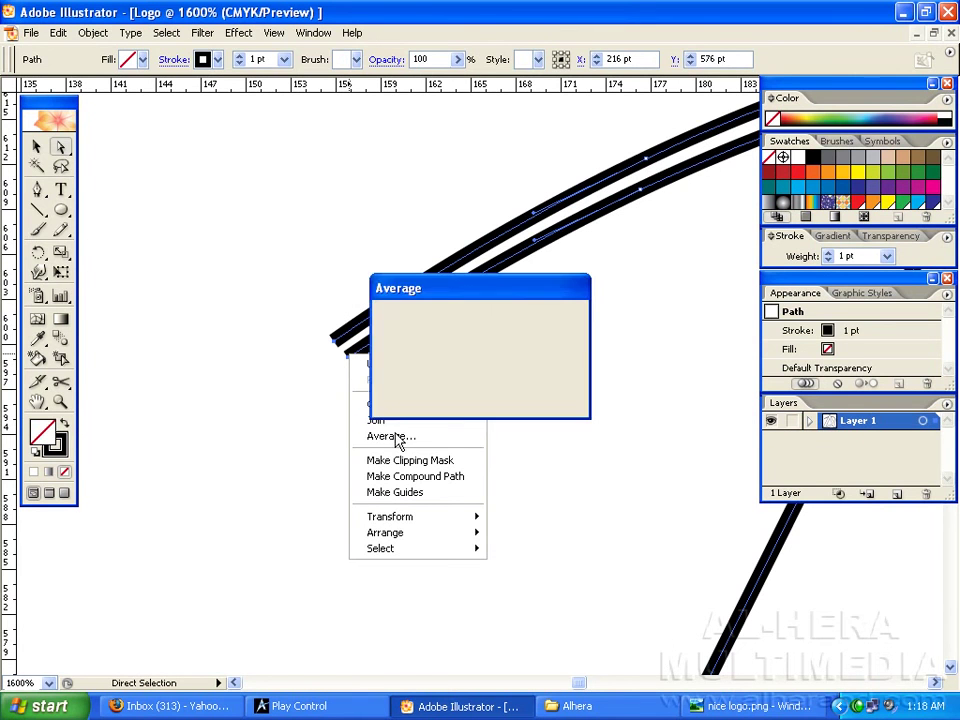
{"action": "left_click", "coordinate": [536, 339]}
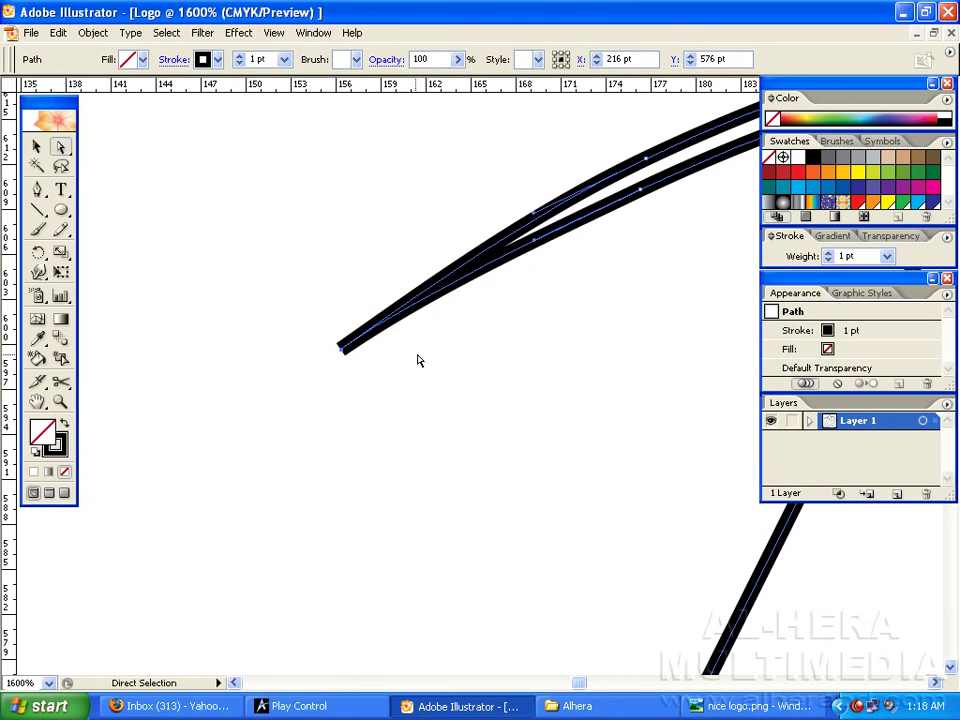
{"action": "right_click", "coordinate": [365, 360]}
{"action": "left_click", "coordinate": [386, 420]}
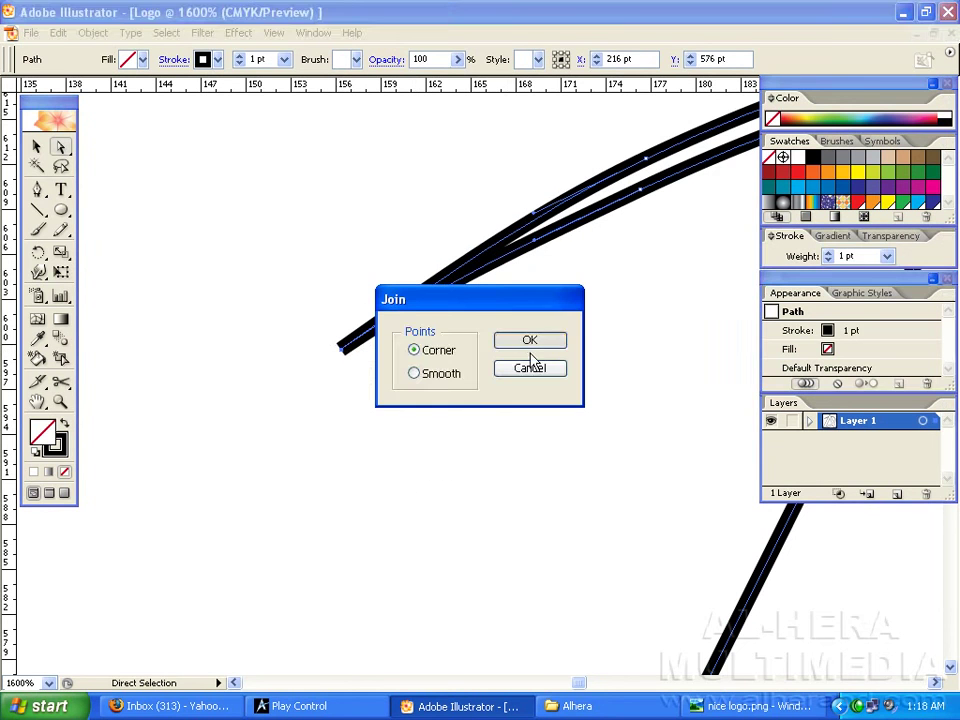
{"action": "left_click", "coordinate": [530, 340]}
{"action": "left_click", "coordinate": [585, 319]}
Examine the whole logo outline and the remaining open ends of the right leg above the inner ellipse arc
{"action": "left_click_drag", "start_coordinate": [629, 273], "coordinate": [384, 430]}
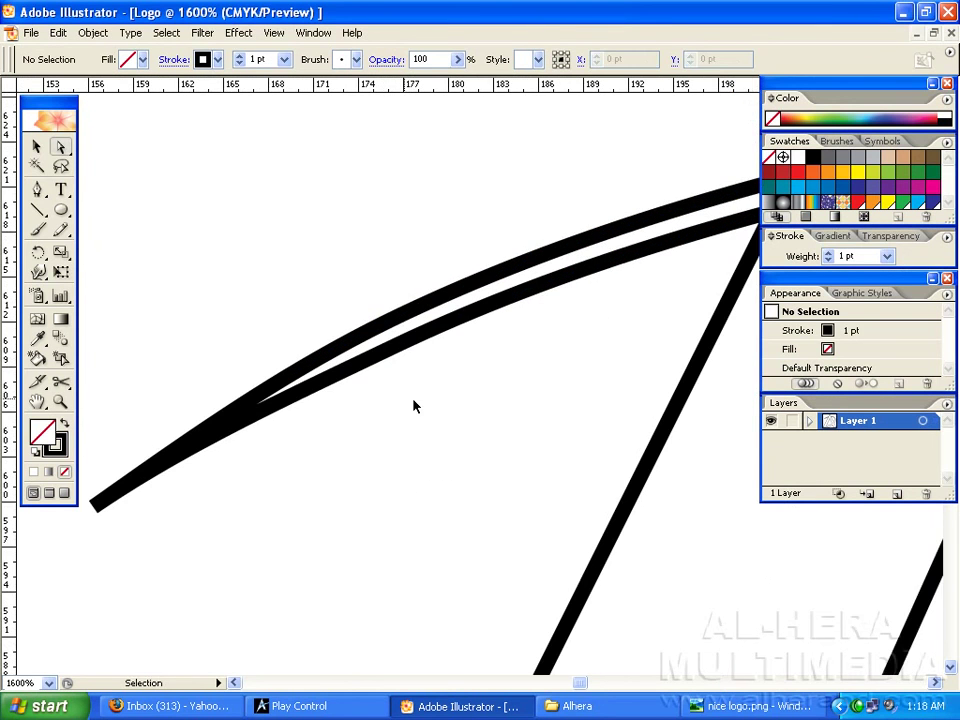
{"action": "key", "text": "ctrl+minus"}
{"action": "key", "text": "ctrl+minus"}
{"action": "key", "text": "ctrl+minus"}
{"action": "key", "text": "ctrl+minus"}
{"action": "key", "text": "ctrl+minus"}
{"action": "left_click_drag", "start_coordinate": [568, 489], "coordinate": [395, 407]}
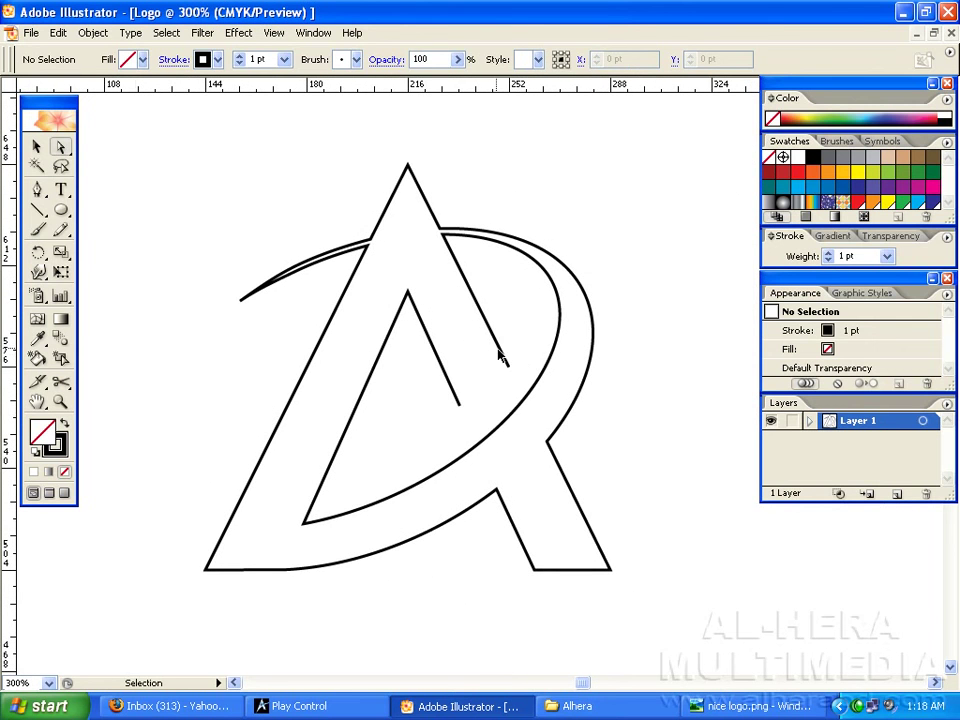
{"action": "key", "text": "ctrl+plus"}
{"action": "key", "text": "ctrl+plus"}
{"action": "scroll", "coordinate": [525, 390], "scroll_direction": "down", "scroll_amount": 1}
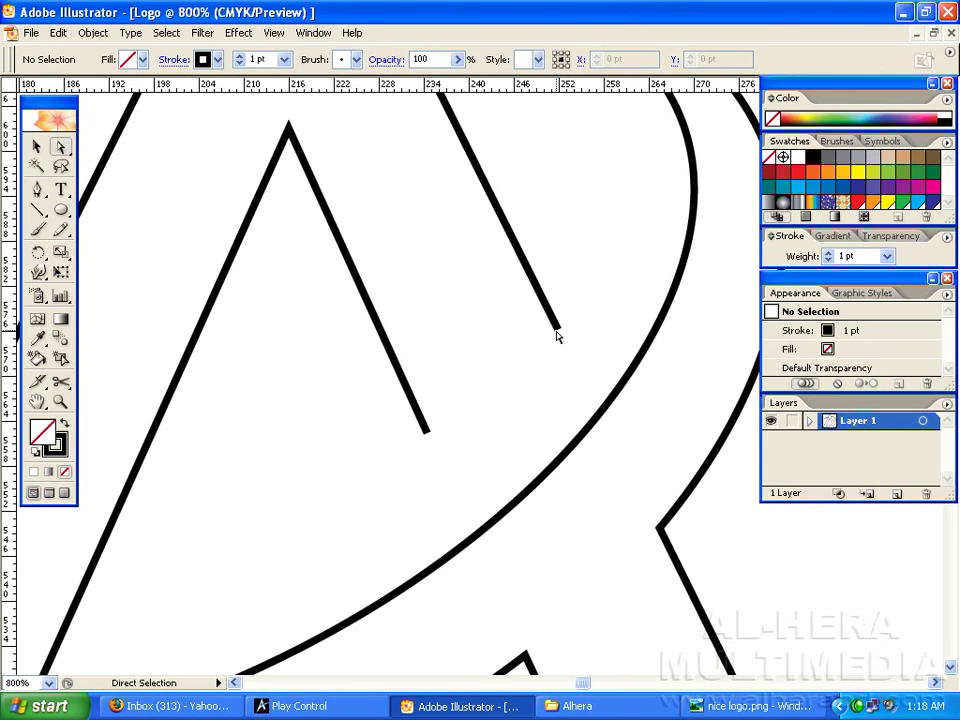
{"action": "left_click", "coordinate": [557, 335]}
{"action": "key", "text": "space"}
{"action": "left_click_drag", "start_coordinate": [519, 371], "coordinate": [508, 358]}
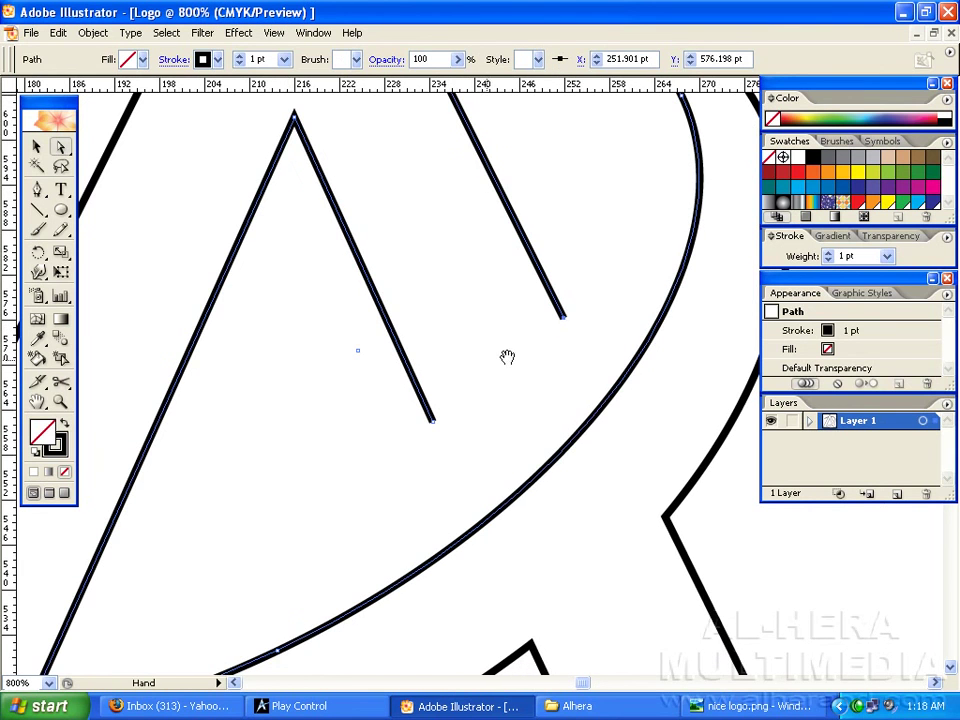
{"action": "left_click", "coordinate": [38, 190]}
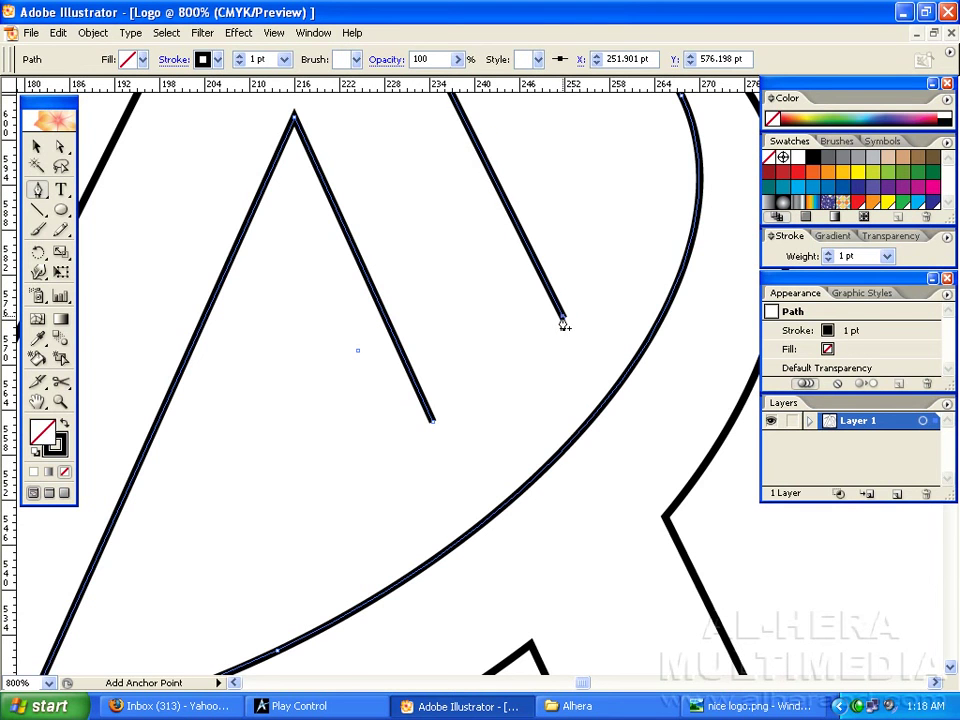
{"action": "left_click", "coordinate": [432, 423]}
{"action": "left_click", "coordinate": [511, 397]}
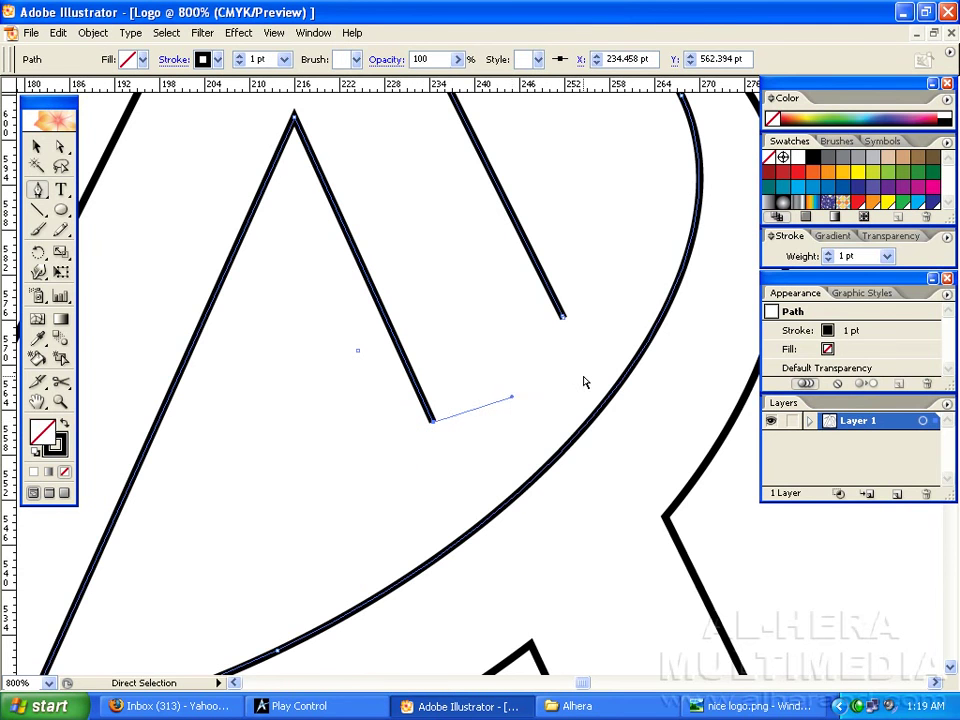
{"action": "key", "text": "ctrl+z"}
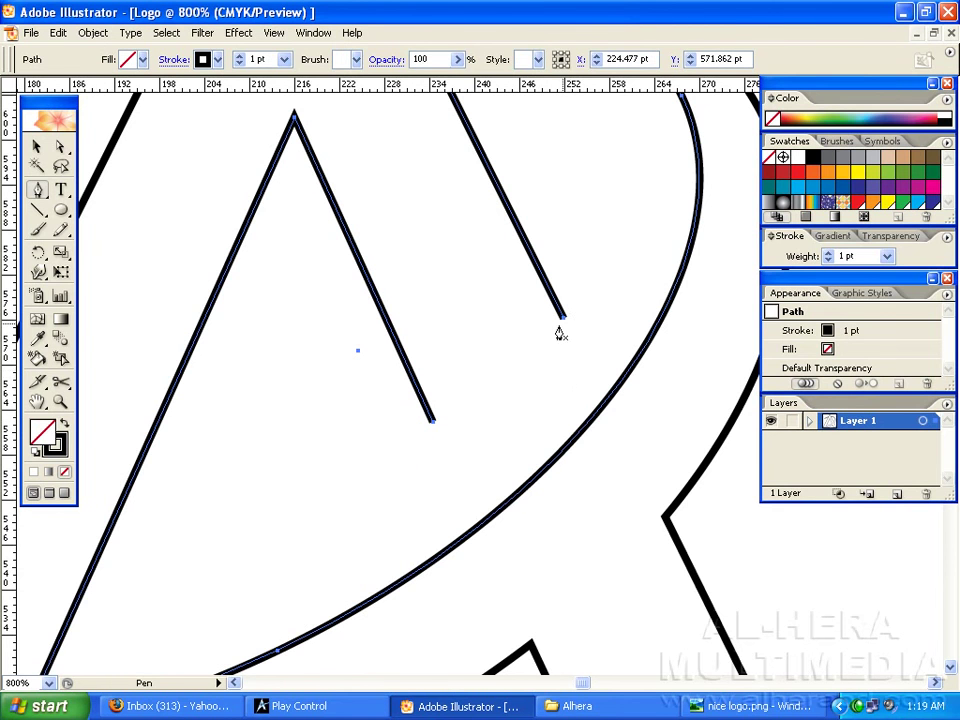
Draw a curve with the Pen tool from the right leg's outer-edge end to its inner-edge end, following the inner ellipse arc's bend
{"action": "key", "text": "ctrl+equal"}
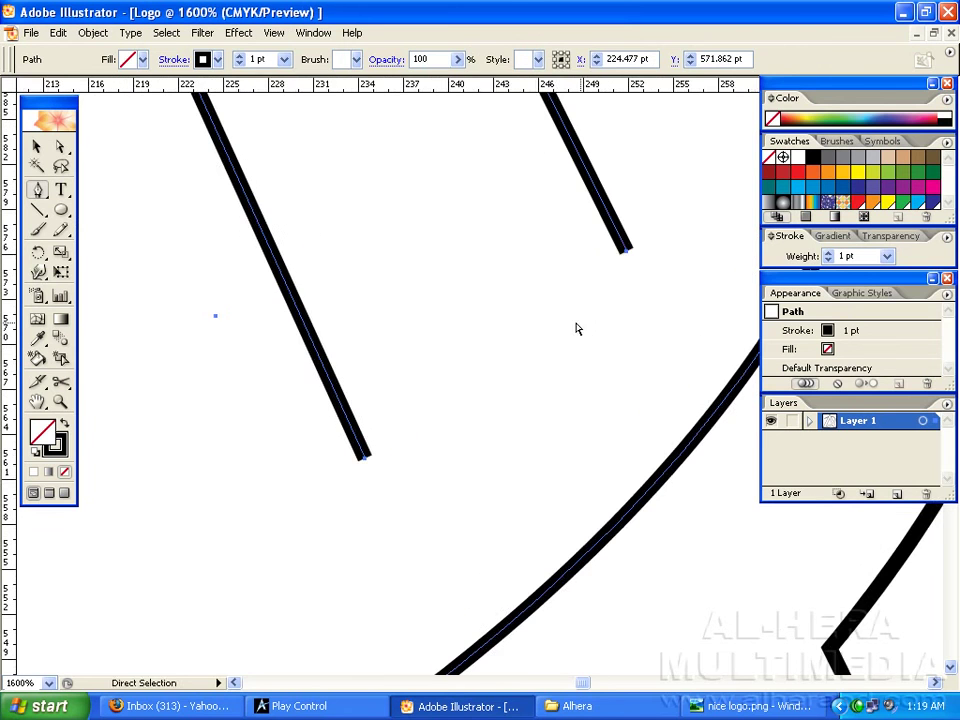
{"action": "left_click", "coordinate": [607, 256]}
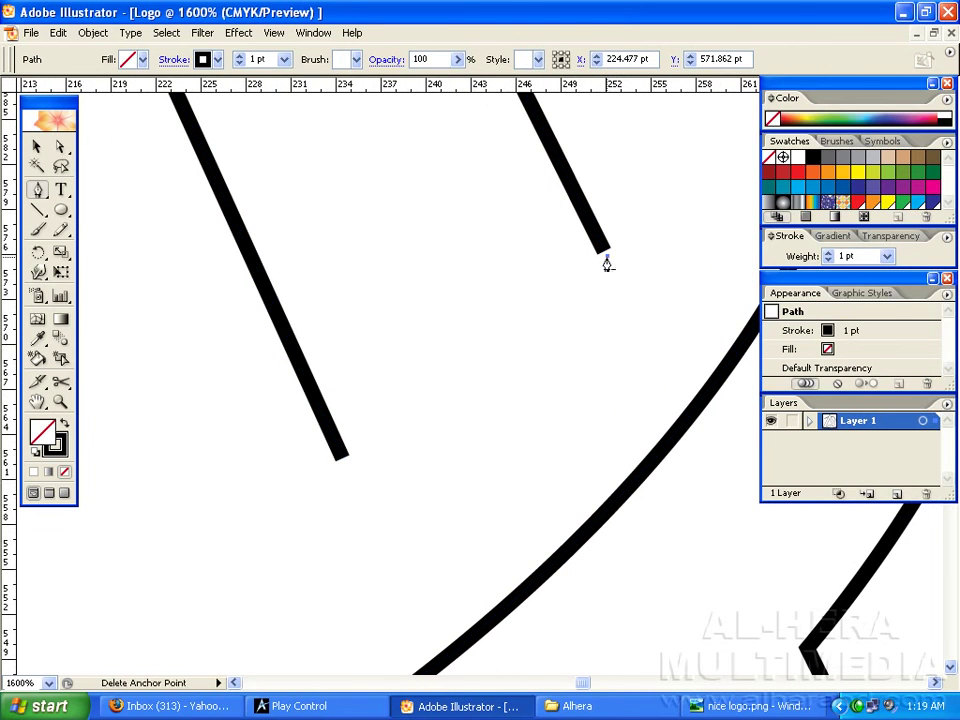
{"action": "mouse_move", "coordinate": [345, 462]}
{"action": "left_mouse_down"}
{"action": "mouse_move", "coordinate": [281, 499]}
{"action": "mouse_move", "coordinate": [240, 504]}
{"action": "mouse_move", "coordinate": [184, 540]}
{"action": "left_mouse_up"}
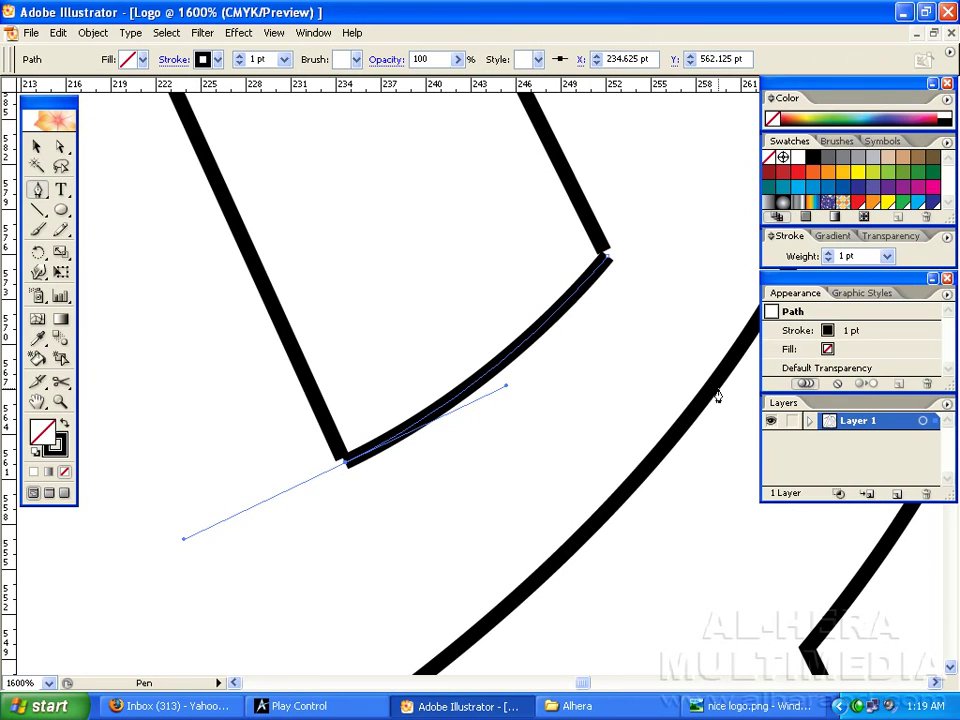
Average the endpoints where the new curve meets the right leg's outer edge along both axes, and join them as a corner point
{"action": "left_click", "coordinate": [60, 146]}
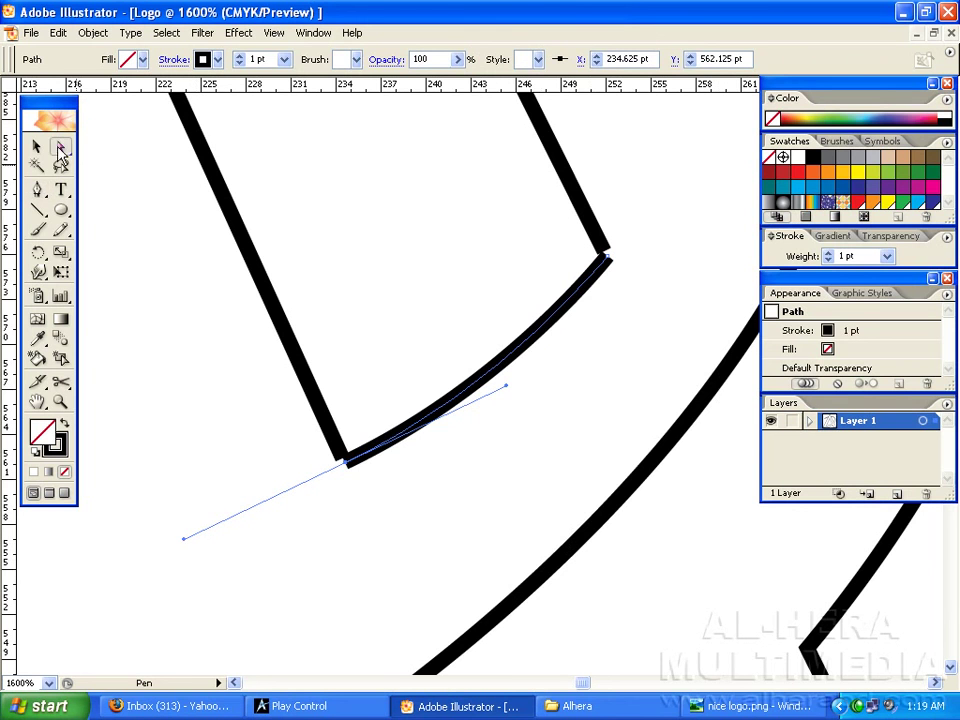
{"action": "left_click", "coordinate": [617, 312]}
{"action": "left_click", "coordinate": [601, 259]}
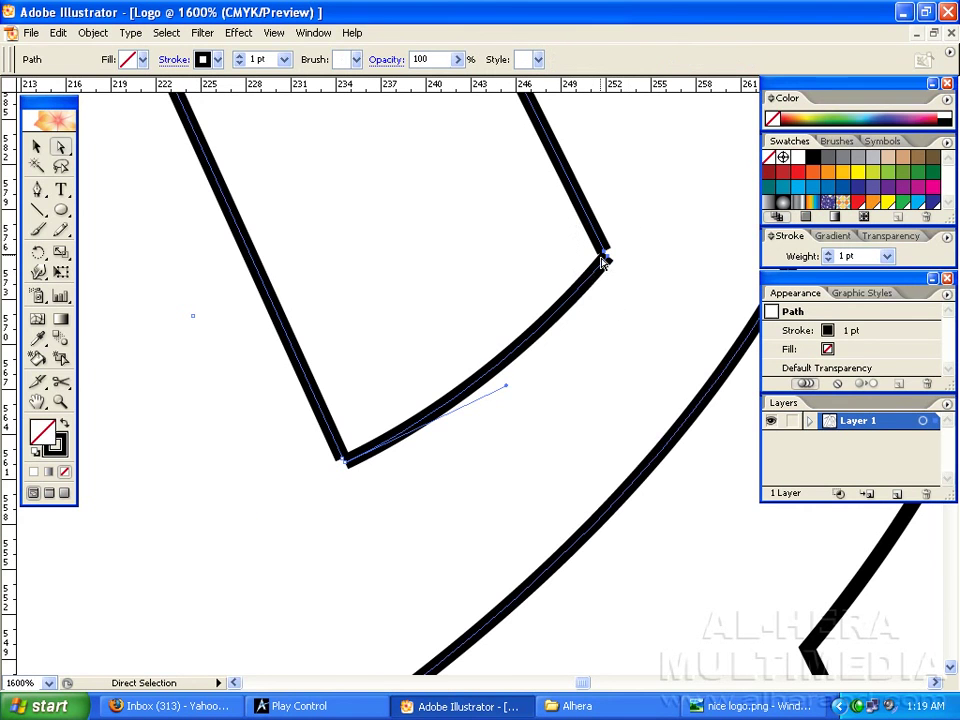
{"action": "right_click", "coordinate": [602, 257]}
{"action": "left_click", "coordinate": [652, 340]}
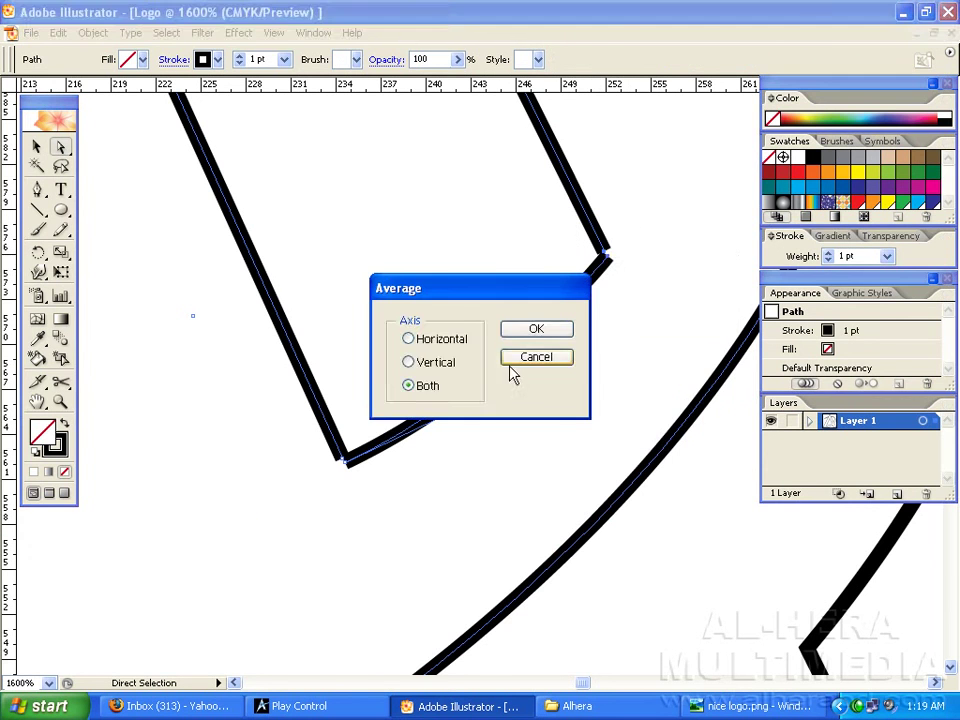
{"action": "left_click", "coordinate": [550, 330]}
{"action": "right_click", "coordinate": [604, 256]}
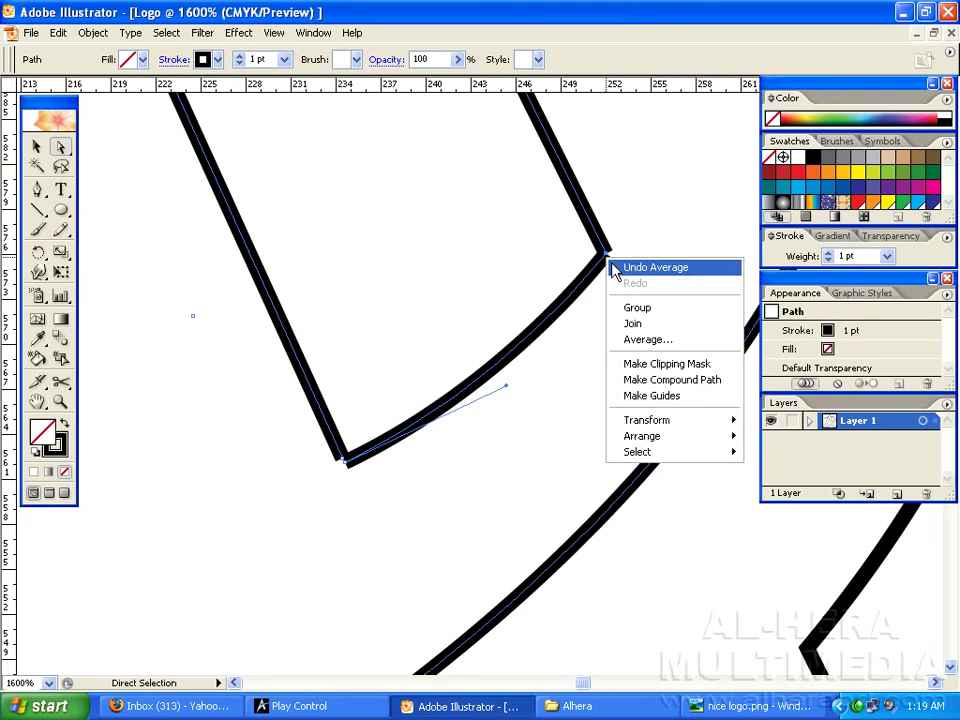
{"action": "left_click", "coordinate": [634, 325]}
{"action": "left_click", "coordinate": [530, 340]}
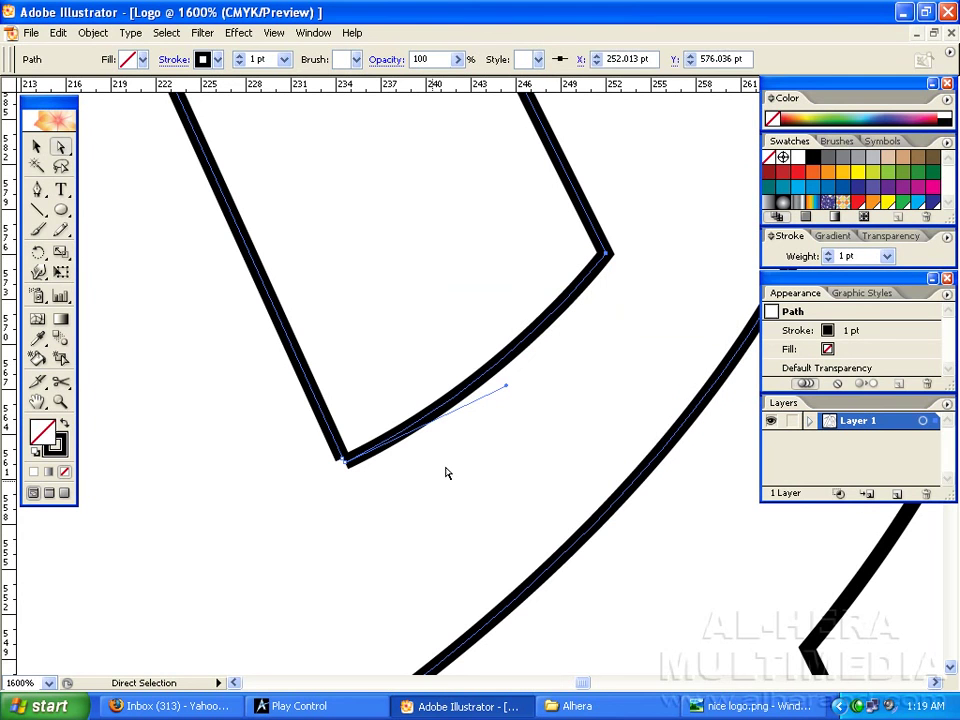
Average the two endpoints where the new curve meets the right leg's inner edge, and join them into a single corner point
{"action": "left_click", "coordinate": [440, 472]}
{"action": "left_click_drag", "start_coordinate": [323, 492], "coordinate": [376, 437]}
{"action": "right_click", "coordinate": [343, 456]}
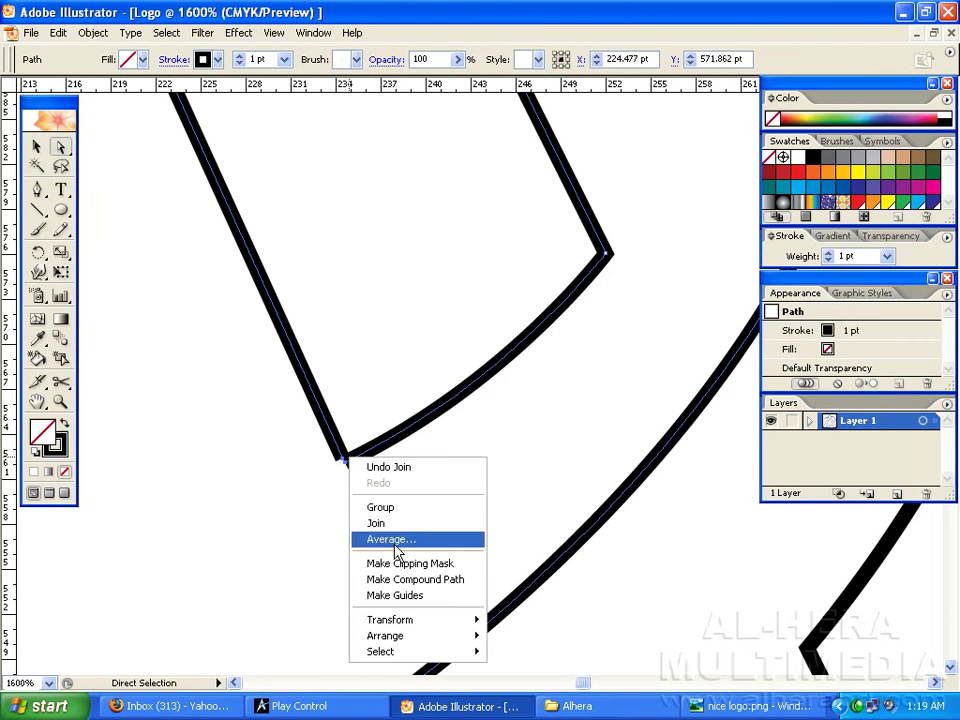
{"action": "left_click", "coordinate": [399, 553]}
{"action": "left_click", "coordinate": [535, 337]}
{"action": "right_click", "coordinate": [346, 459]}
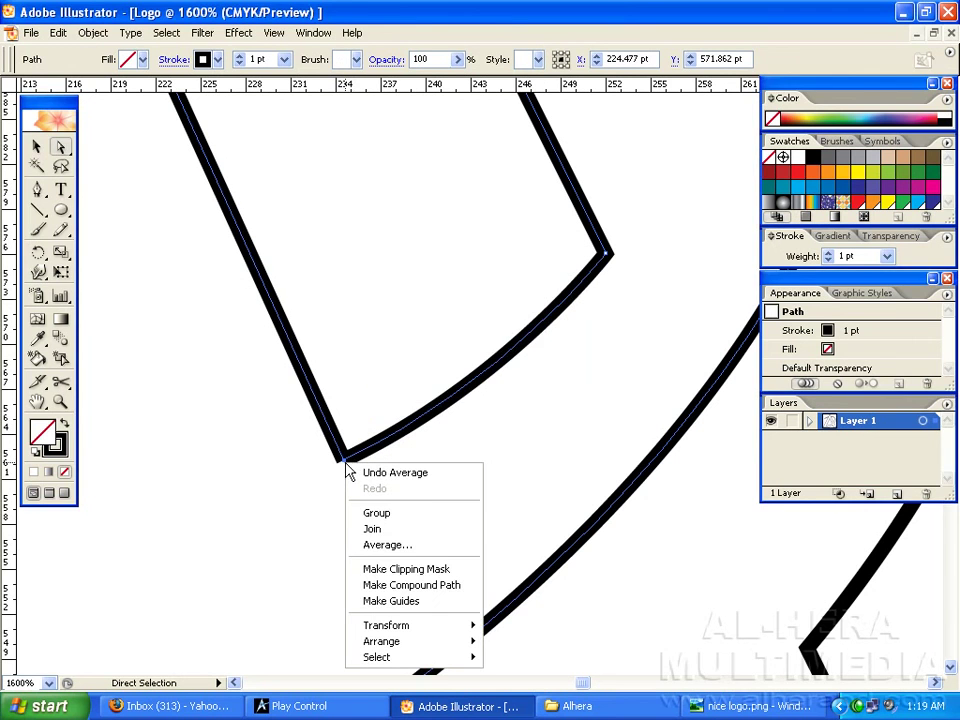
{"action": "left_click", "coordinate": [380, 529]}
{"action": "left_click", "coordinate": [529, 339]}
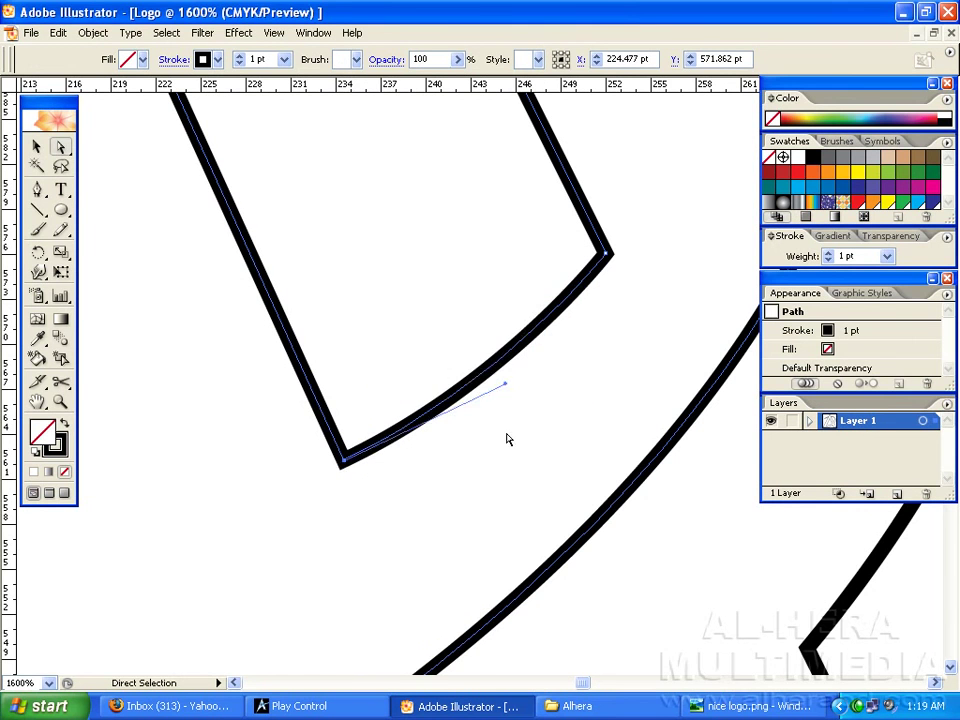
{"action": "left_click", "coordinate": [508, 436]}
Draw a small circle with the Ellipse tool, centred on the pointed left tip of the swoosh
{"action": "key", "text": "ctrl+minus"}
{"action": "key", "text": "ctrl+minus"}
{"action": "key", "text": "ctrl+minus"}
{"action": "key", "text": "ctrl+minus"}
{"action": "key", "text": "ctrl+minus"}
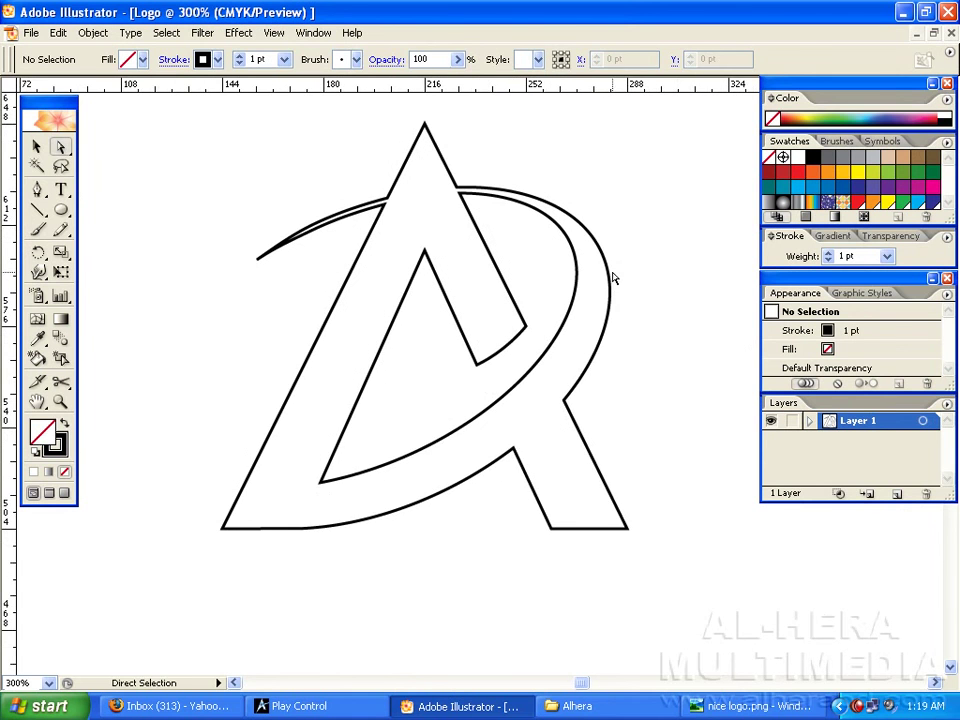
{"action": "left_click_drag", "start_coordinate": [377, 360], "coordinate": [444, 384]}
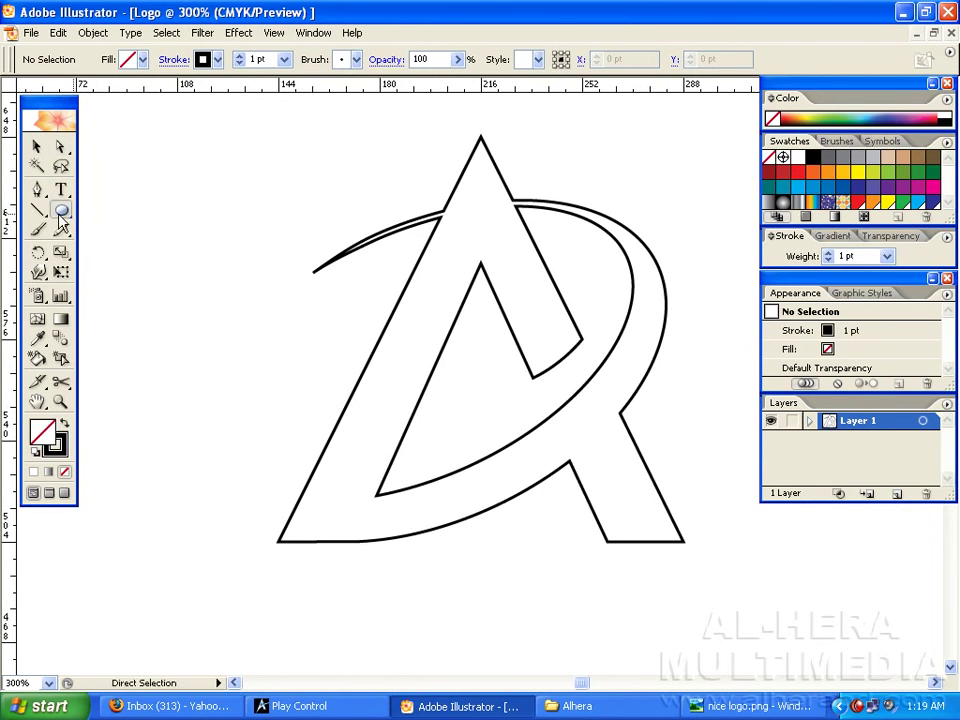
{"action": "left_click", "coordinate": [60, 212]}
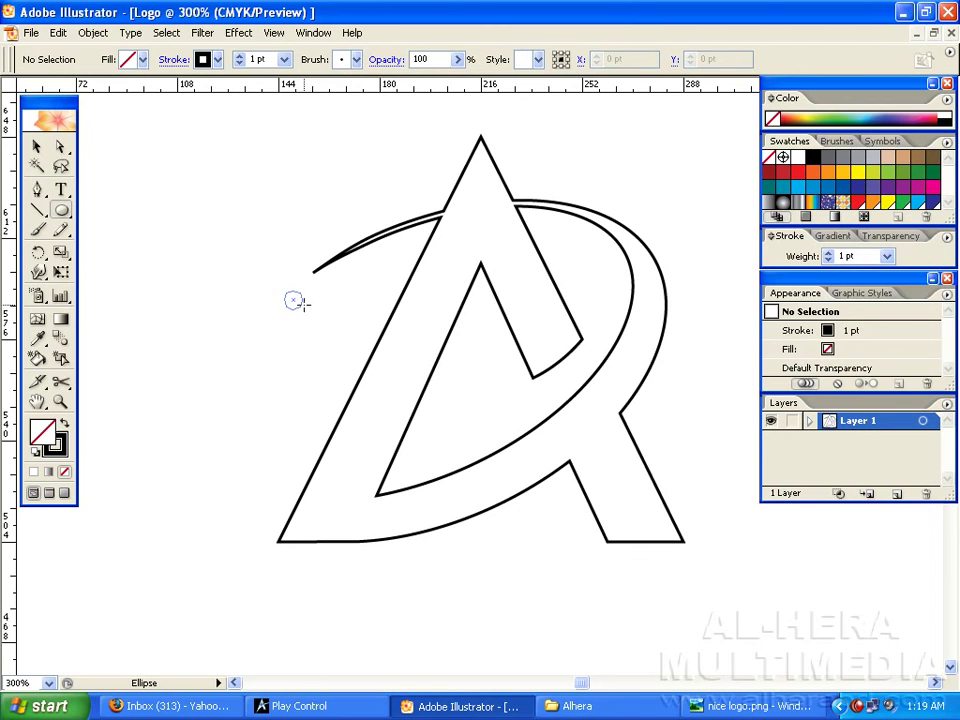
{"action": "mouse_move", "coordinate": [293, 300]}
{"action": "left_mouse_down"}
{"action": "mouse_move", "coordinate": [306, 312]}
{"action": "mouse_move", "coordinate": [309, 276]}
{"action": "mouse_move", "coordinate": [322, 268]}
{"action": "left_mouse_up"}
{"action": "left_click", "coordinate": [37, 146]}
{"action": "left_click", "coordinate": [311, 311]}
{"action": "left_click", "coordinate": [416, 302]}
Remove the stroke from all logo paths and the circle, and fill them with dark gray
{"action": "key", "text": "space"}
{"action": "left_click_drag", "start_coordinate": [455, 295], "coordinate": [416, 284]}
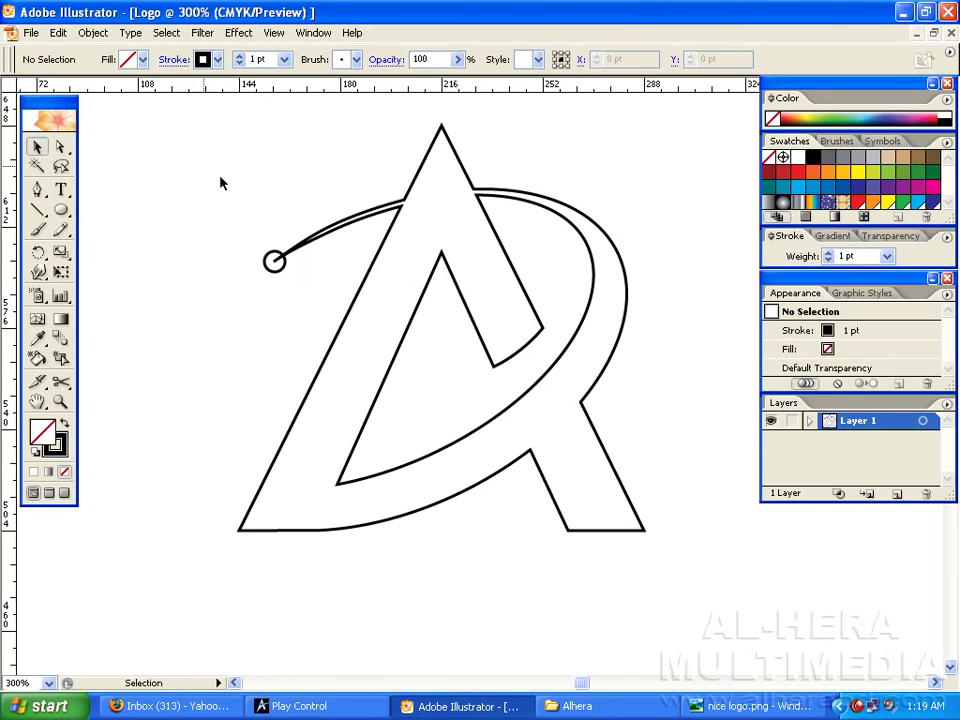
{"action": "left_click_drag", "start_coordinate": [199, 165], "coordinate": [725, 520]}
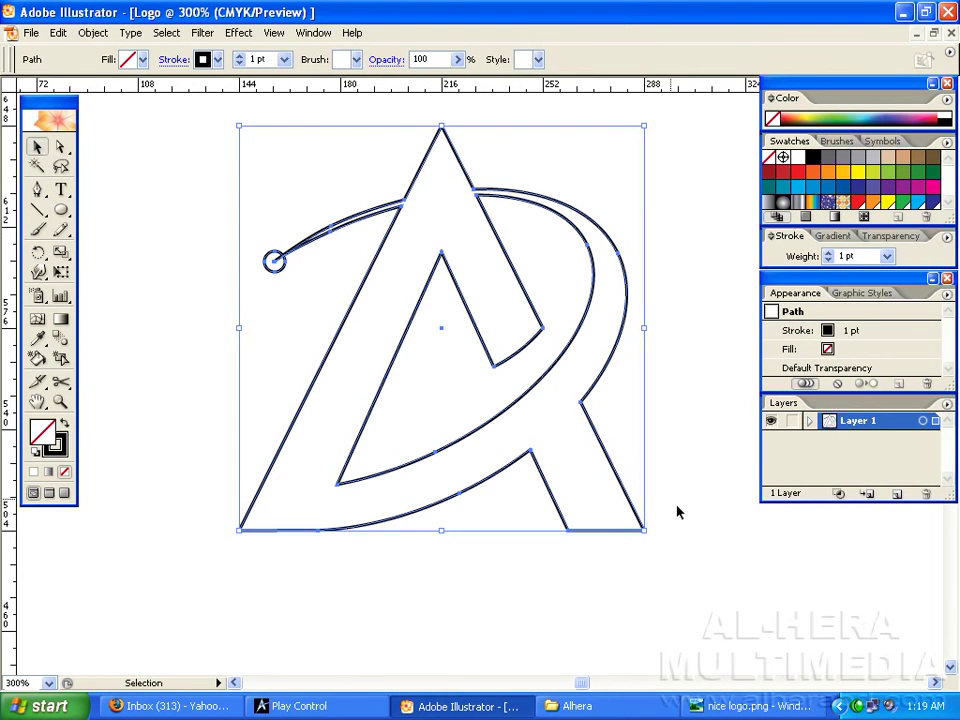
{"action": "left_click", "coordinate": [205, 60]}
{"action": "left_click", "coordinate": [37, 79]}
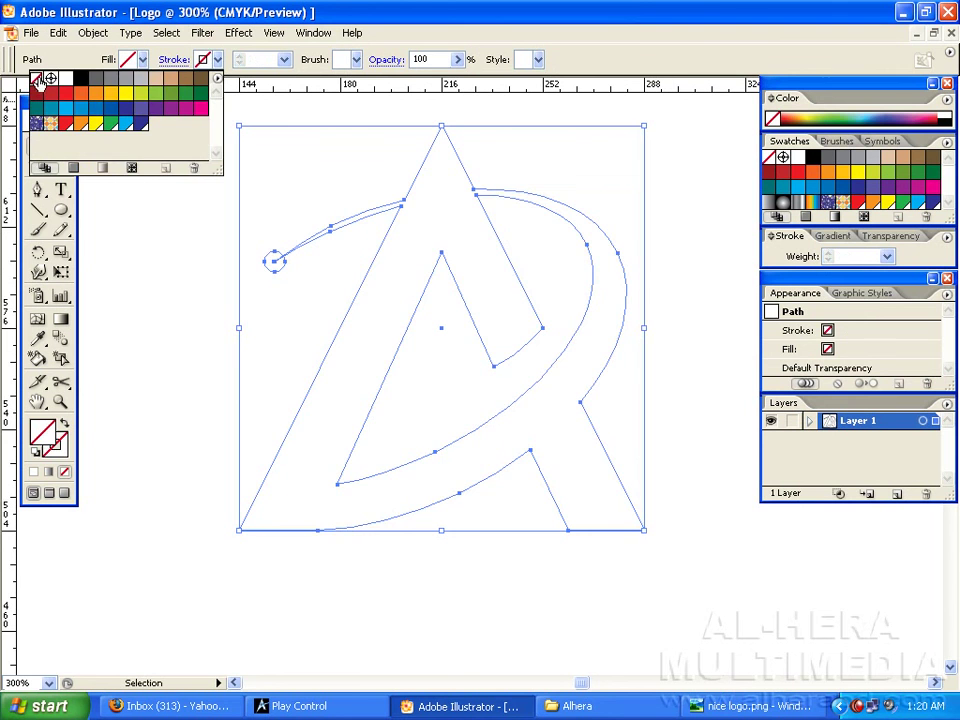
{"action": "left_click", "coordinate": [128, 59]}
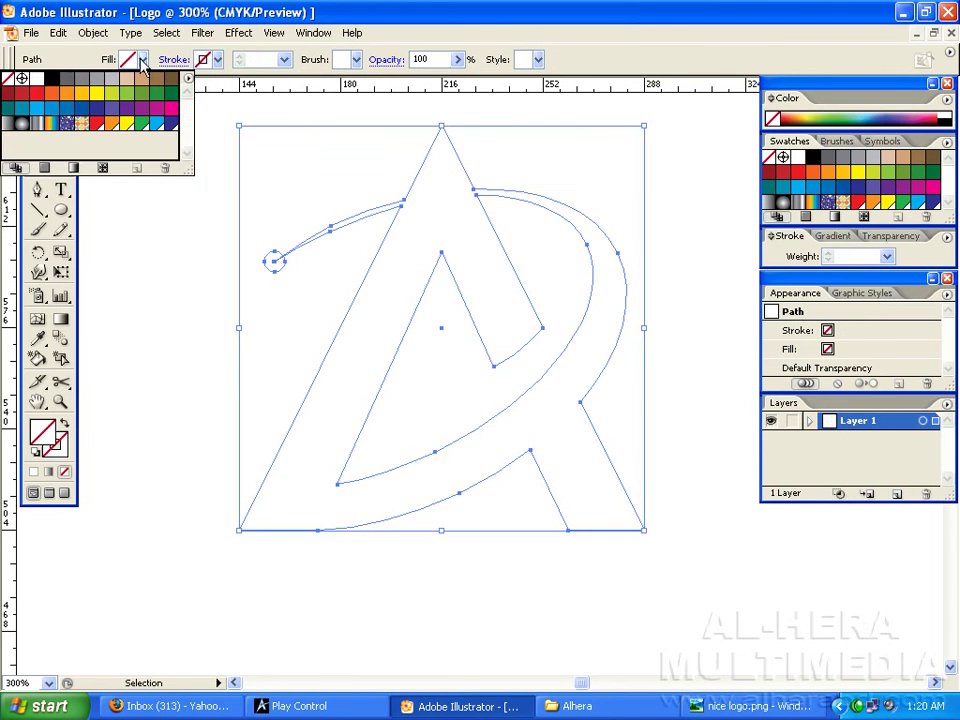
{"action": "left_click", "coordinate": [66, 86]}
{"action": "left_click", "coordinate": [174, 259]}
Examine the gray-filled logo's inner and outer paths by selecting them individually
{"action": "left_click_drag", "start_coordinate": [491, 309], "coordinate": [454, 279]}
{"action": "left_click", "coordinate": [420, 310]}
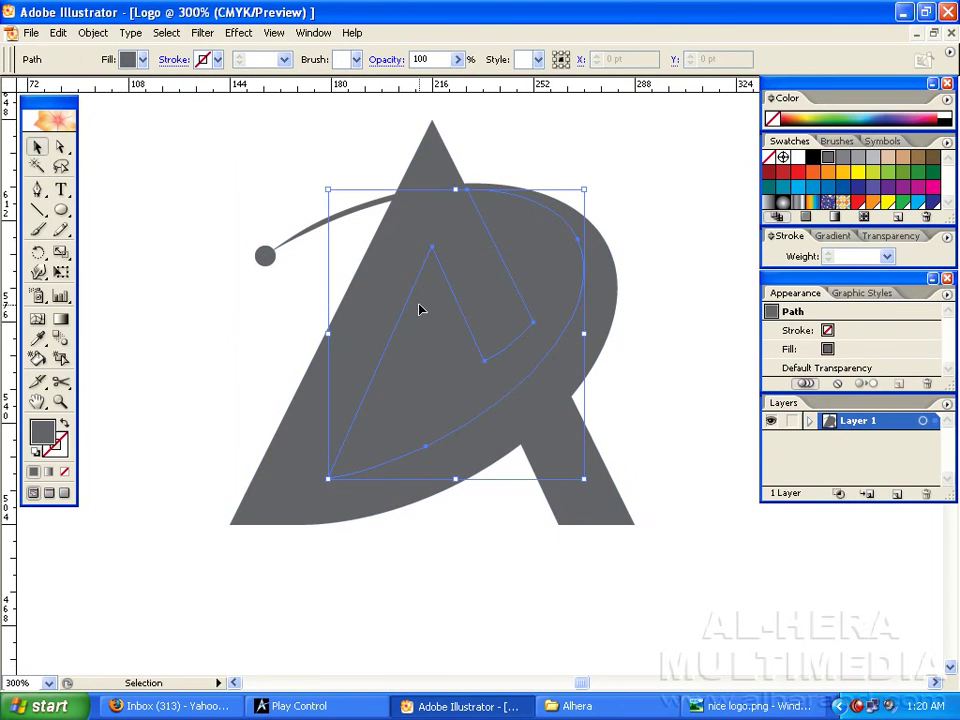
{"action": "left_click", "coordinate": [634, 171]}
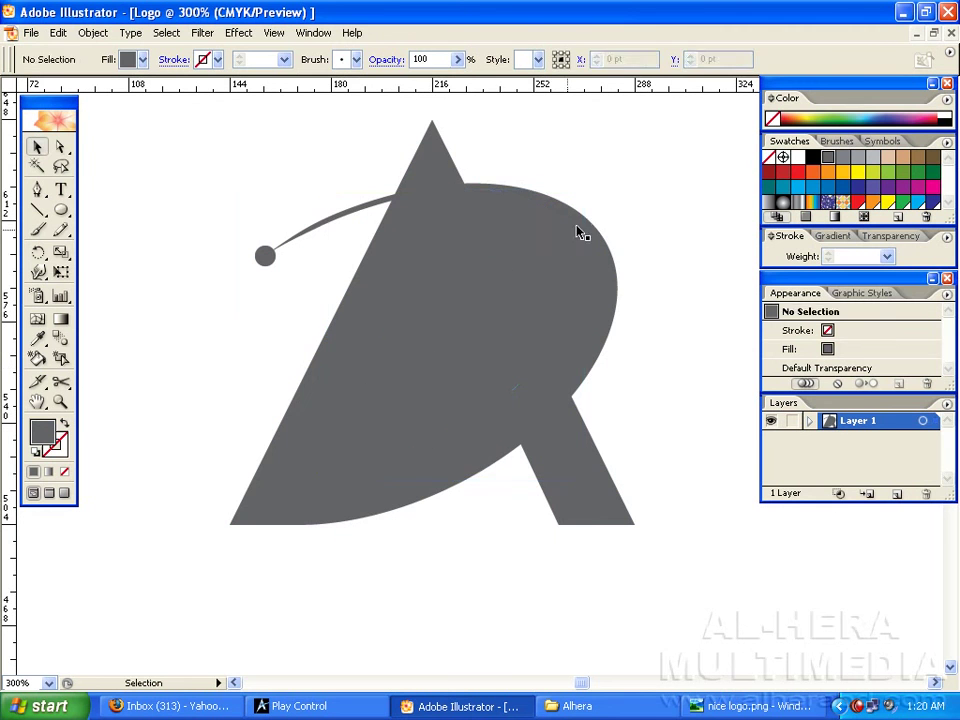
{"action": "left_click", "coordinate": [505, 224]}
{"action": "left_click", "coordinate": [306, 240]}
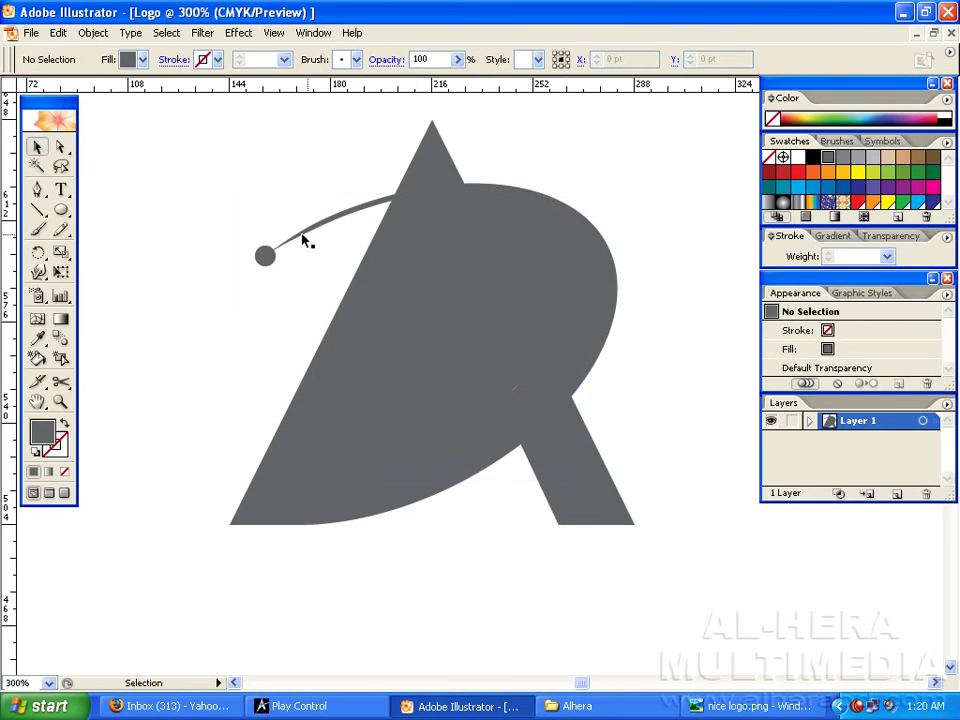
{"action": "left_click", "coordinate": [470, 278]}
{"action": "left_click", "coordinate": [613, 261]}
Exclude the overlapping areas of the logo's outer and inner paths with Pathfinder, leaving the circle out of the selection
{"action": "left_click_drag", "start_coordinate": [684, 161], "coordinate": [410, 415]}
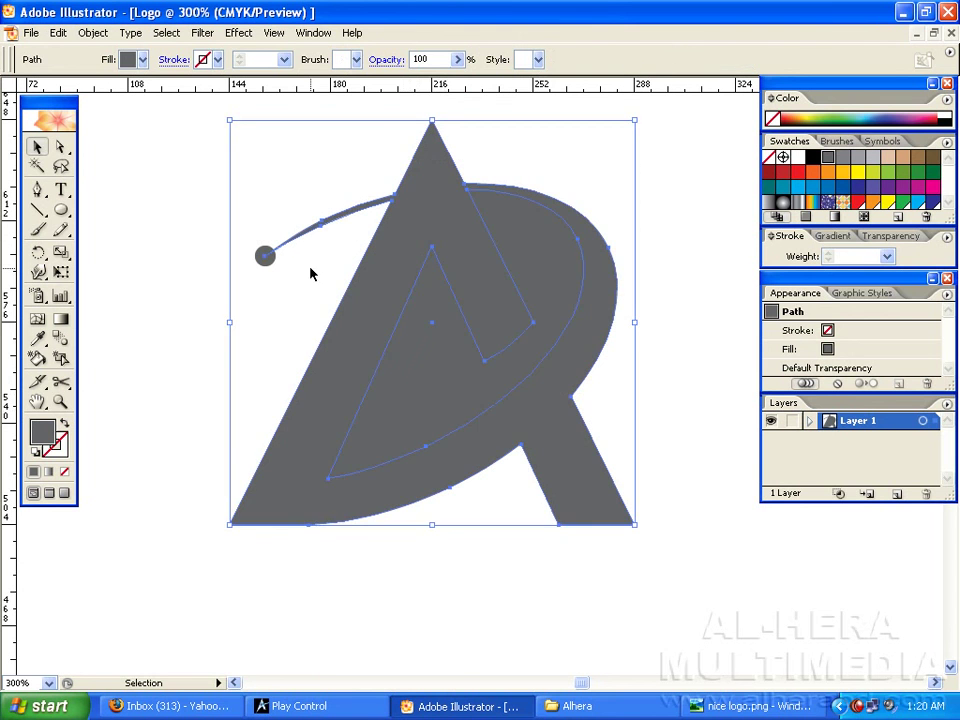
{"action": "left_click", "coordinate": [266, 259]}
{"action": "left_click_drag", "start_coordinate": [383, 159], "coordinate": [564, 388]}
{"action": "key", "text": "space"}
{"action": "left_click_drag", "start_coordinate": [484, 426], "coordinate": [493, 424]}
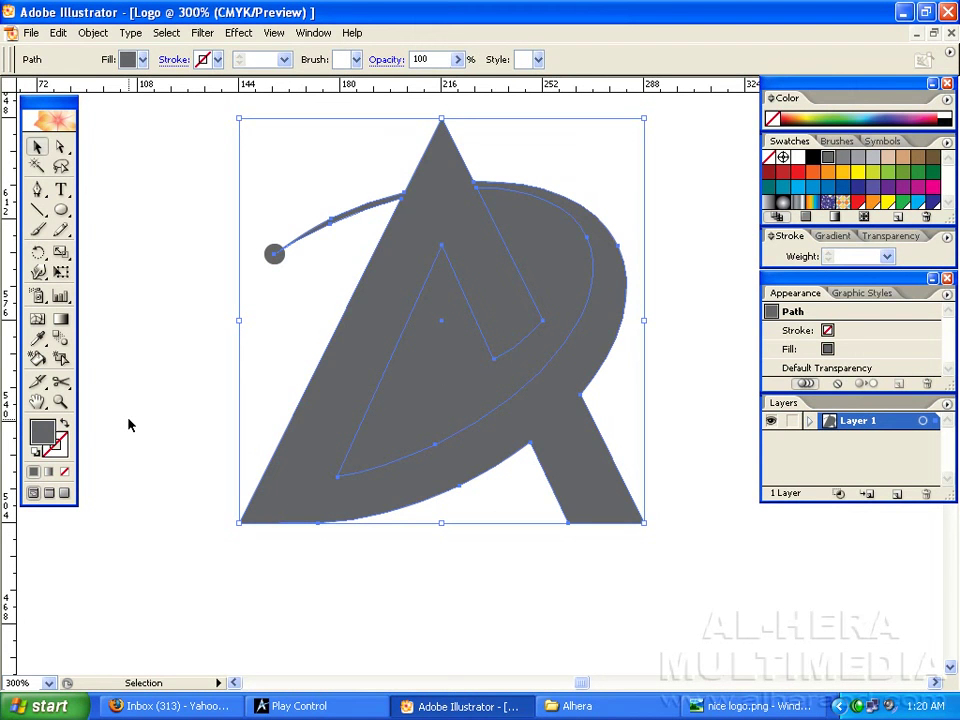
{"action": "key", "text": "shift"}
{"action": "key", "text": "shift+F8"}
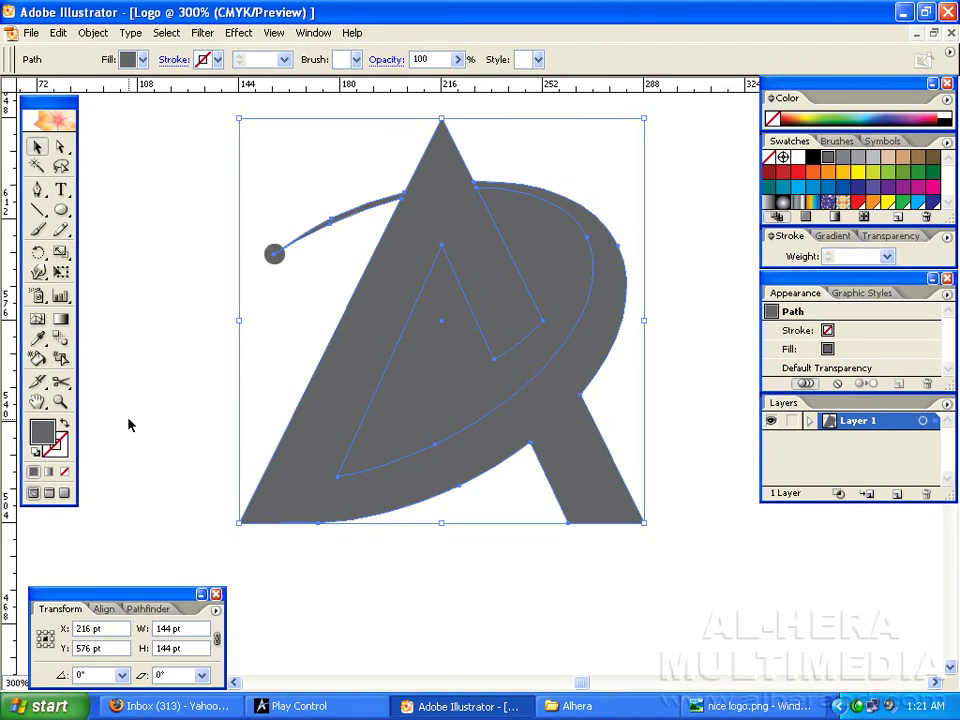
{"action": "left_click", "coordinate": [140, 609]}
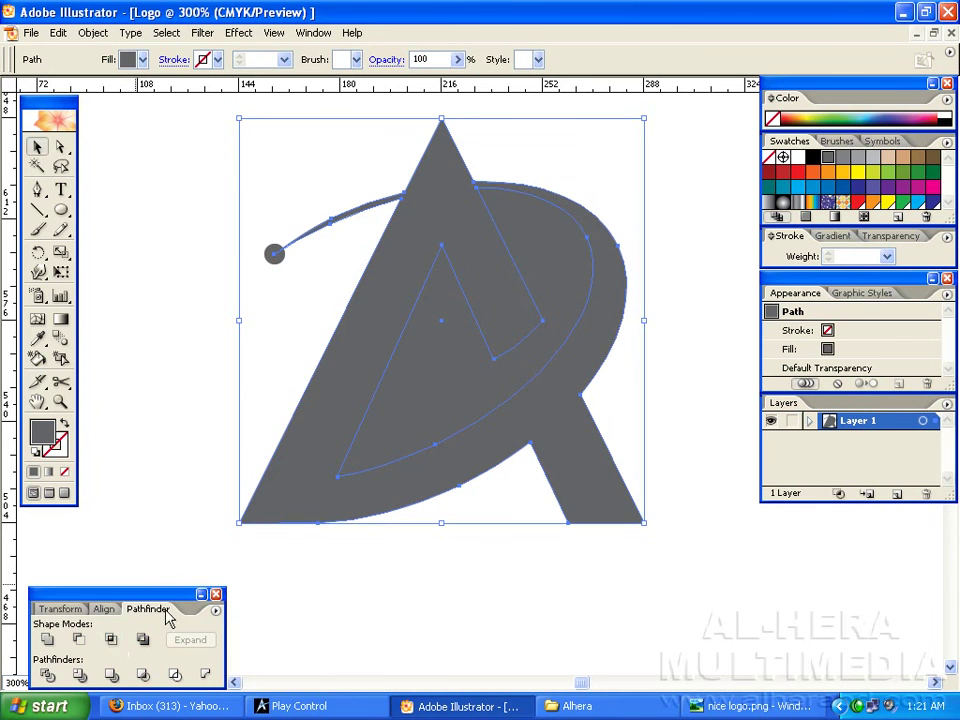
{"action": "left_click", "coordinate": [139, 641]}
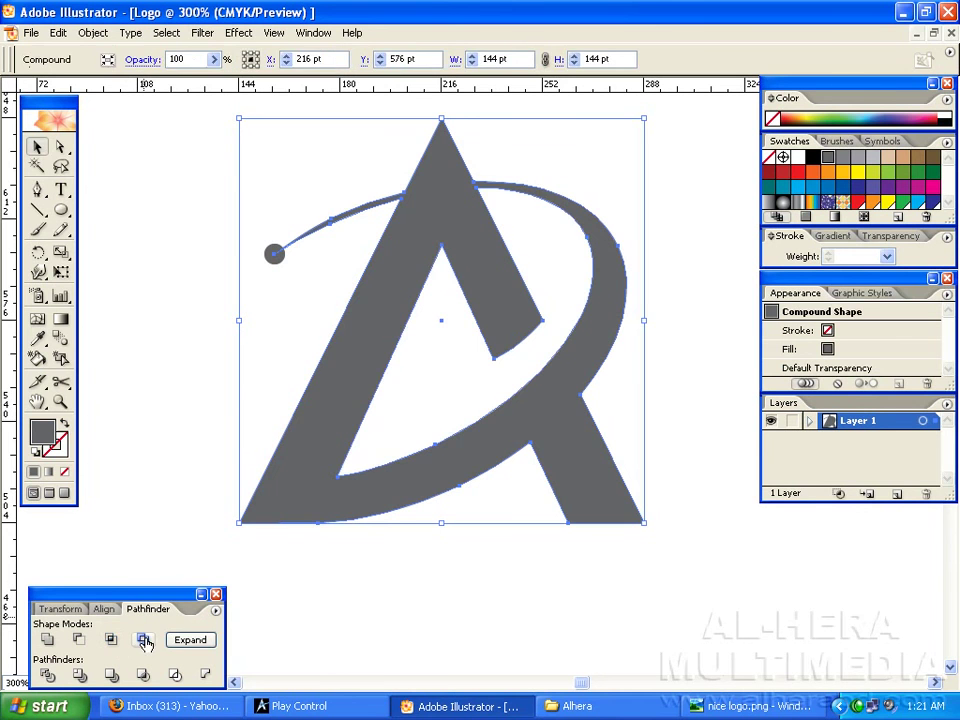
{"action": "left_click", "coordinate": [548, 603]}
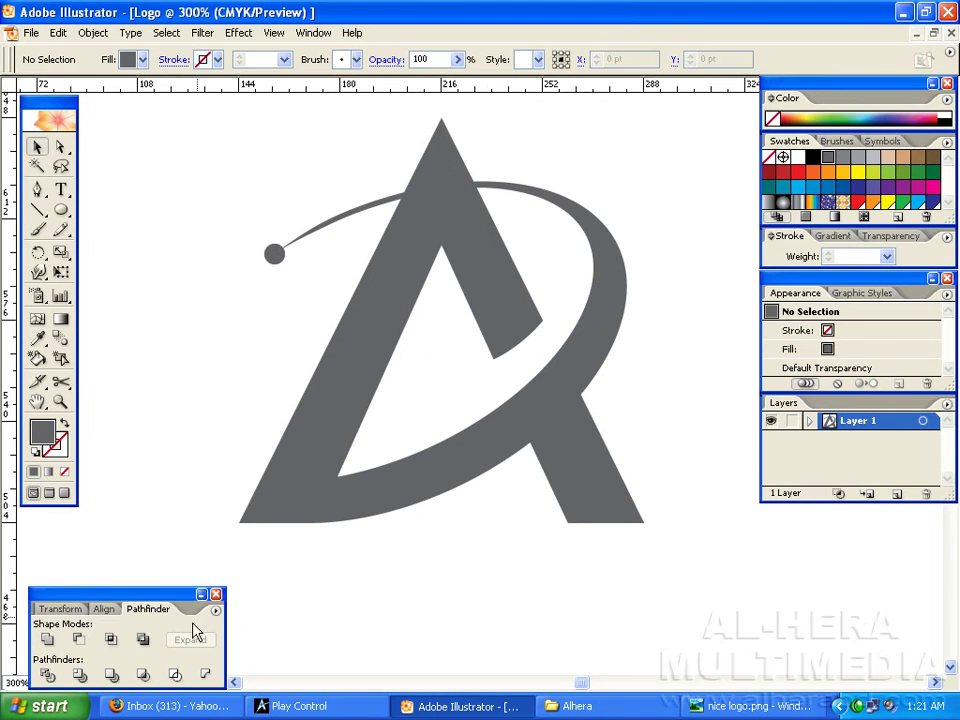
{"action": "left_click", "coordinate": [215, 594]}
Combine the circle at the swoosh's tip with the logo shape using Pathfinder's Add to shape area
{"action": "left_click_drag", "start_coordinate": [497, 412], "coordinate": [471, 403]}
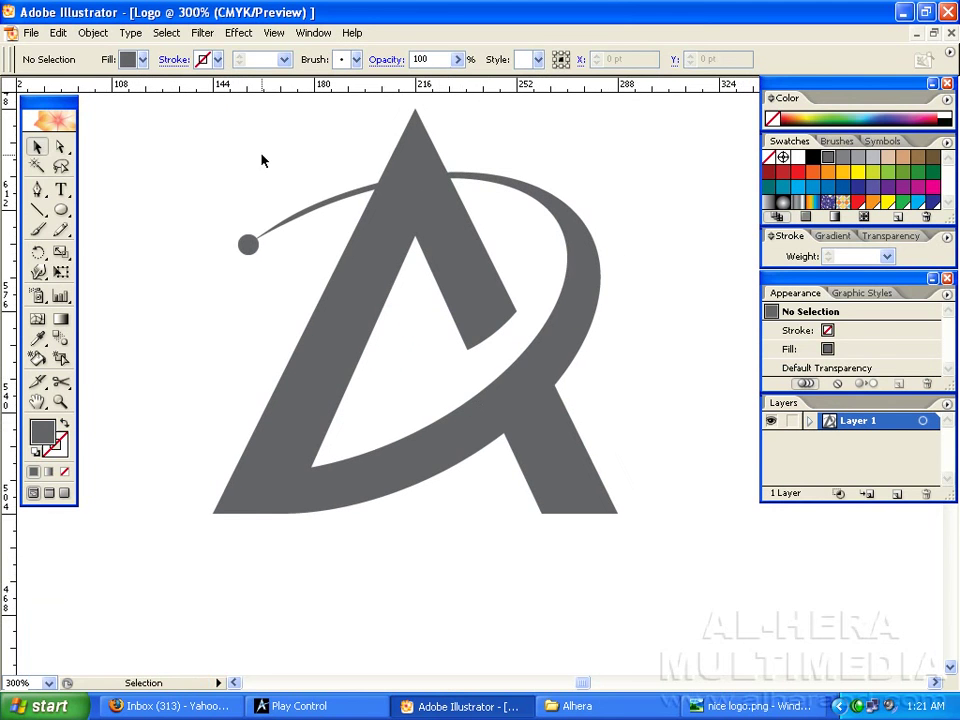
{"action": "left_click_drag", "start_coordinate": [203, 174], "coordinate": [352, 336]}
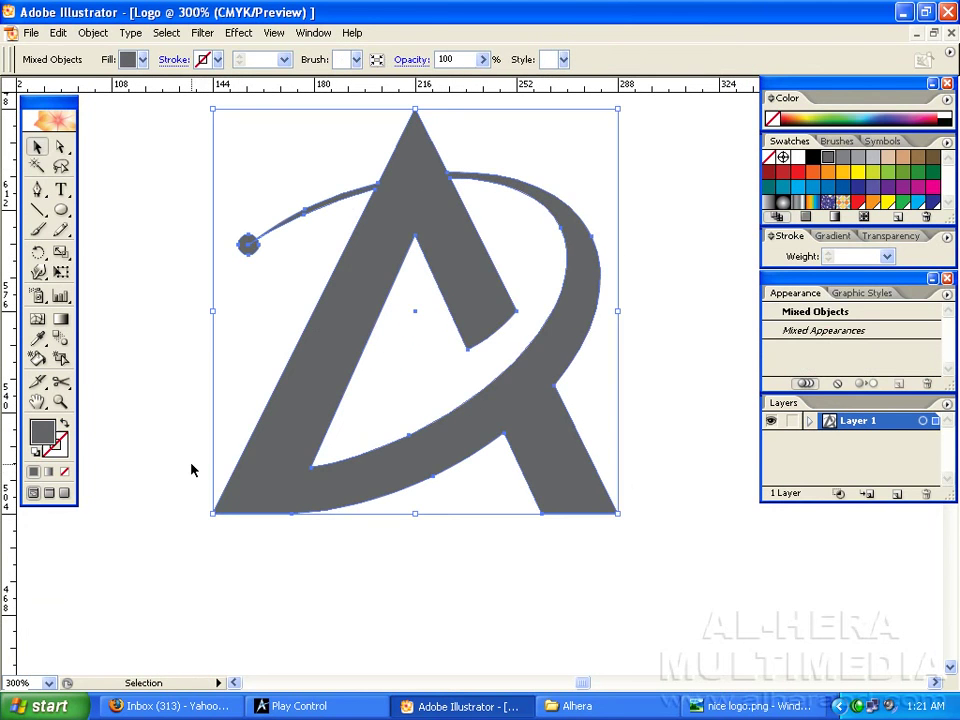
{"action": "key", "text": "shift+F8"}
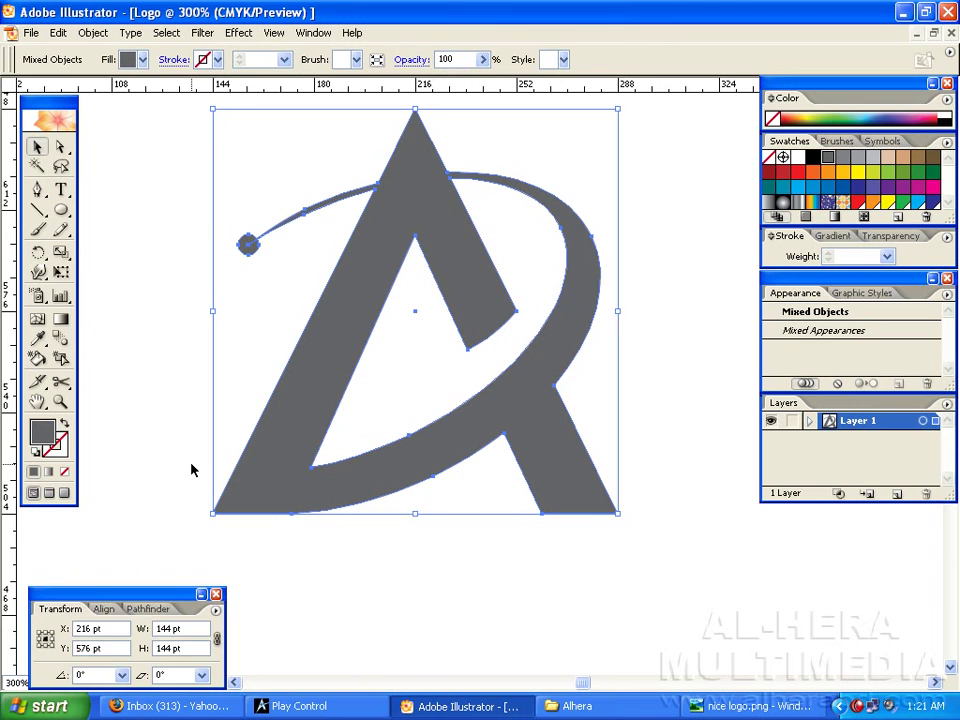
{"action": "left_click", "coordinate": [150, 609]}
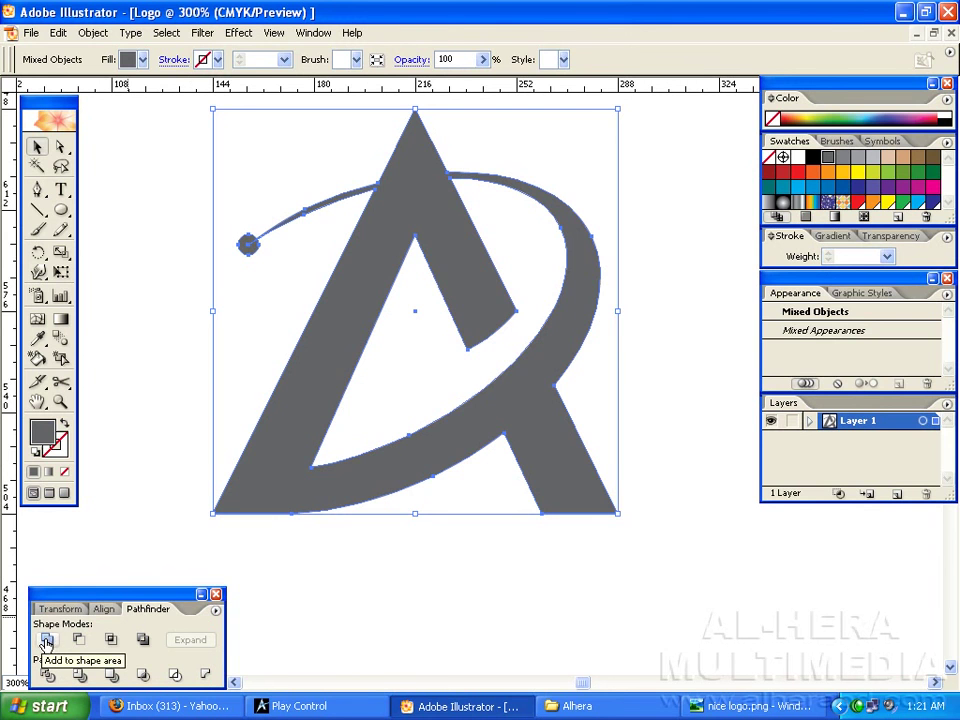
{"action": "left_click", "coordinate": [46, 640]}
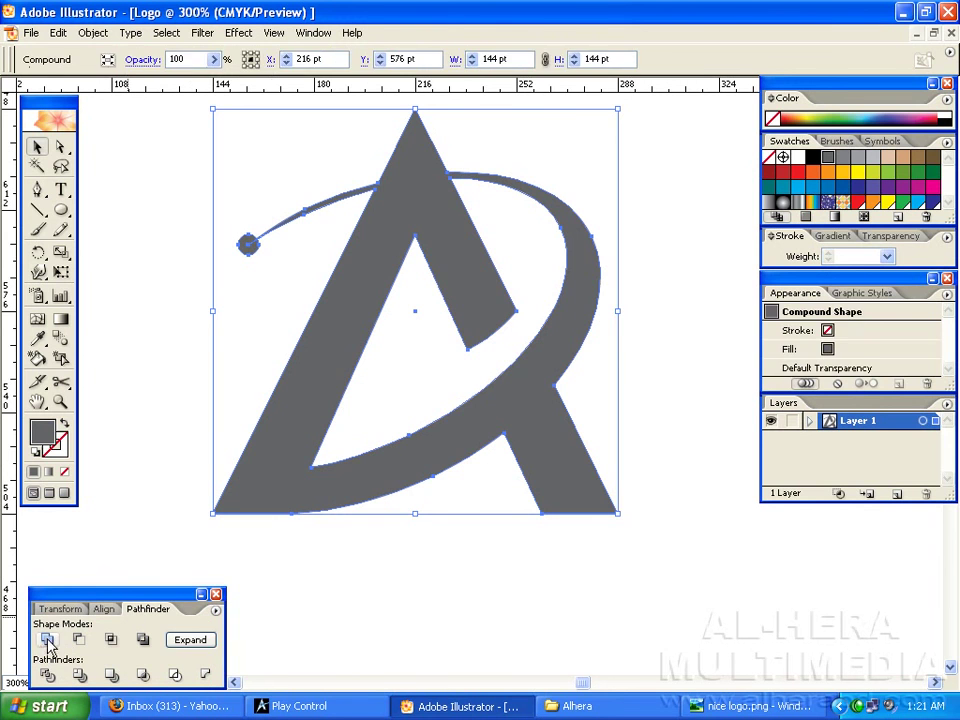
{"action": "left_click", "coordinate": [186, 246]}
{"action": "left_click", "coordinate": [336, 317]}
{"action": "left_click", "coordinate": [421, 392]}
{"action": "left_click", "coordinate": [446, 281]}
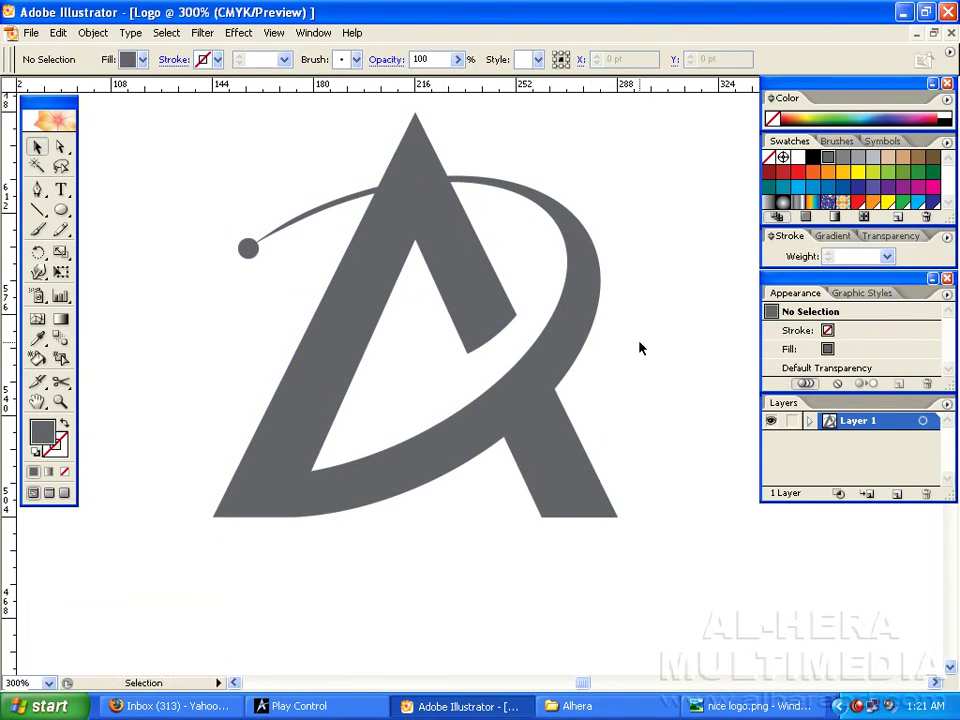
Fill the combined logo shape with a white-to-black linear gradient
{"action": "key", "text": "space"}
{"action": "left_click_drag", "start_coordinate": [497, 379], "coordinate": [508, 377]}
{"action": "left_click", "coordinate": [450, 264]}
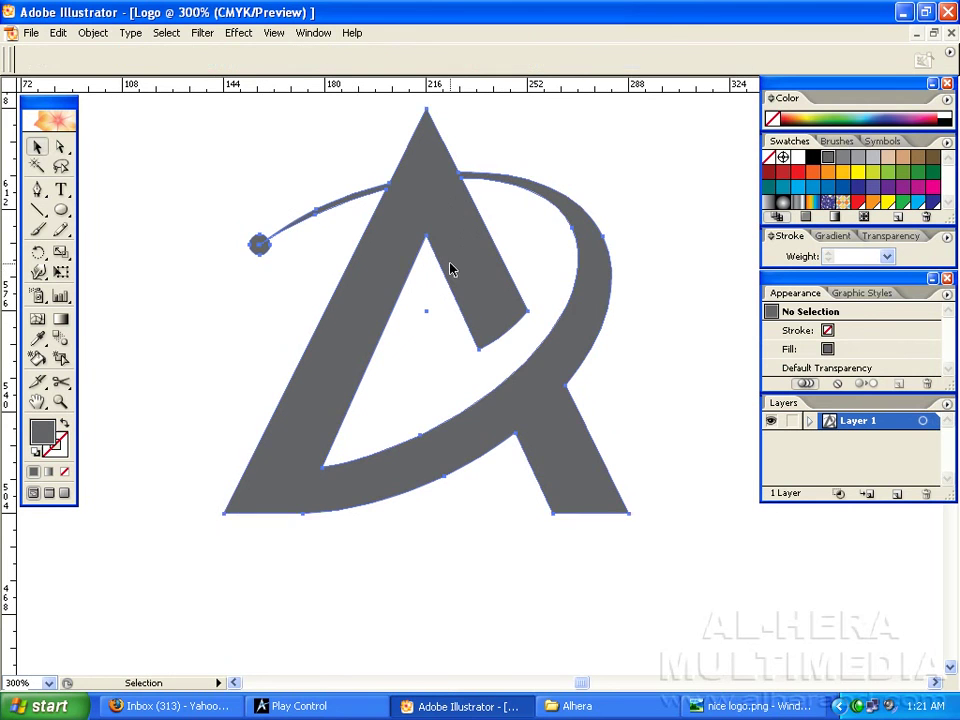
{"action": "left_click", "coordinate": [450, 268]}
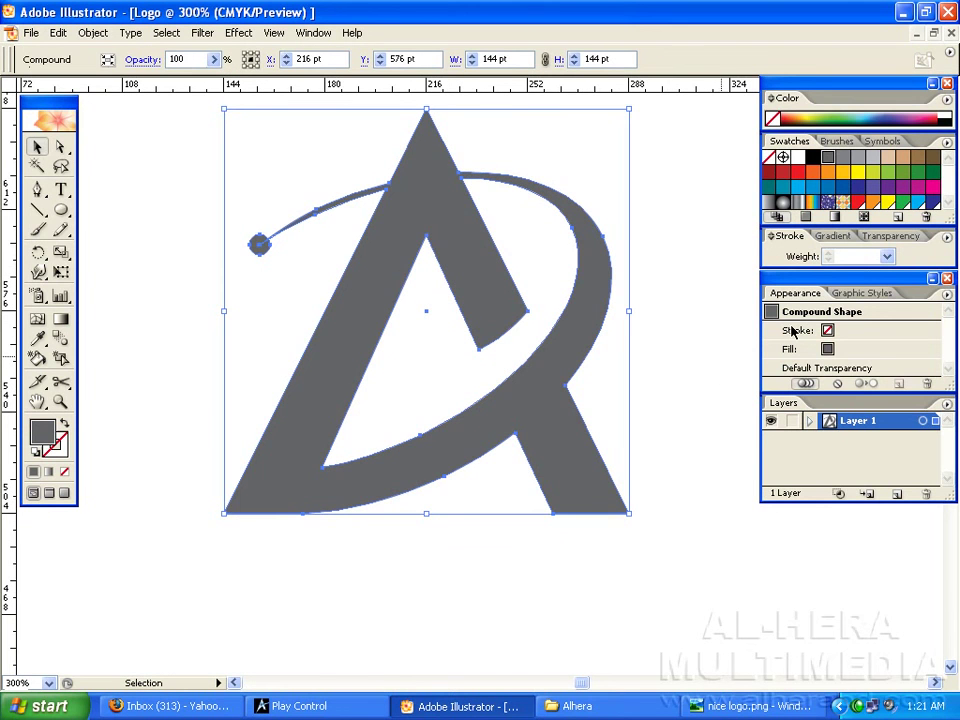
{"action": "left_click", "coordinate": [843, 235]}
{"action": "left_click", "coordinate": [884, 270]}
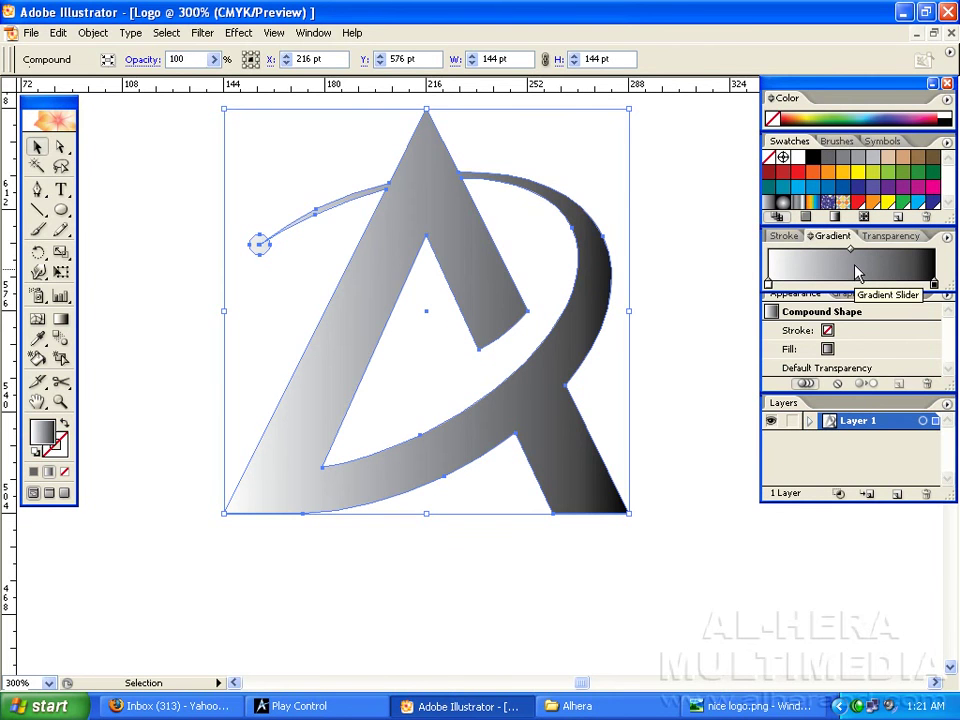
Switch the gradient's white end stop to CMYK and set it to dark blue with C 100, M 62, Y 0, K 39
{"action": "left_click", "coordinate": [768, 284]}
{"action": "left_click", "coordinate": [945, 103]}
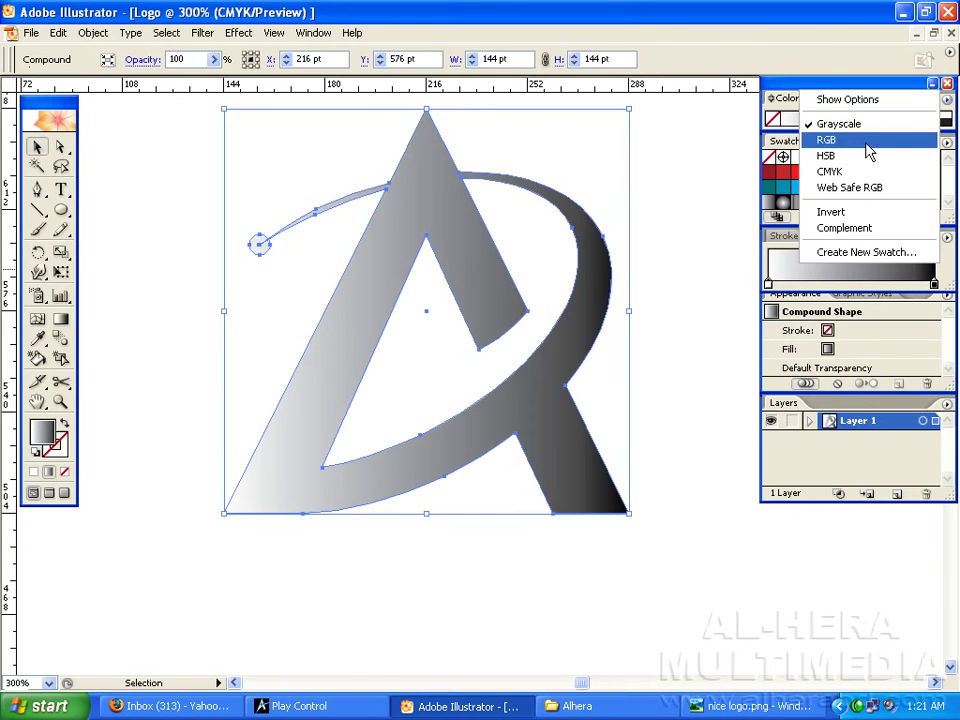
{"action": "left_click", "coordinate": [860, 175]}
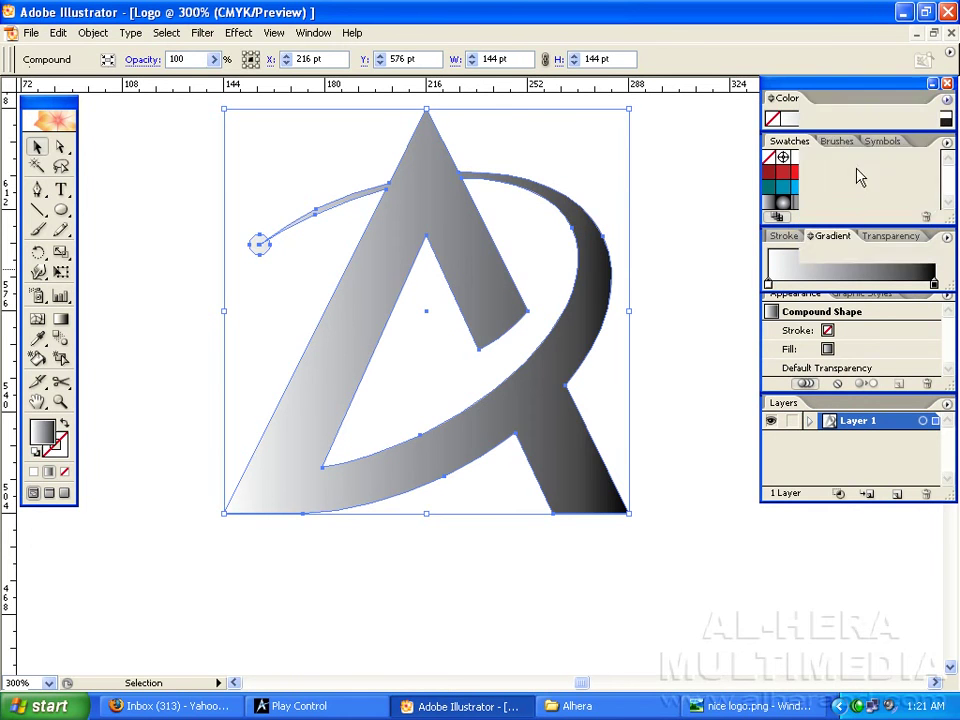
{"action": "left_click", "coordinate": [789, 101]}
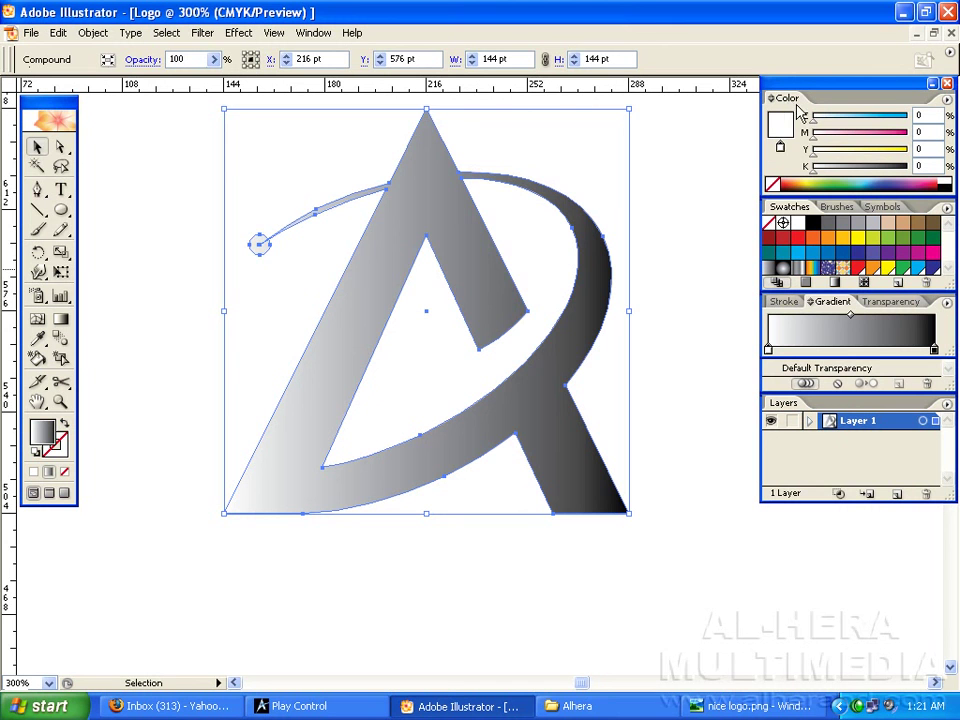
{"action": "left_click_drag", "start_coordinate": [815, 122], "coordinate": [922, 119]}
{"action": "left_click", "coordinate": [857, 169]}
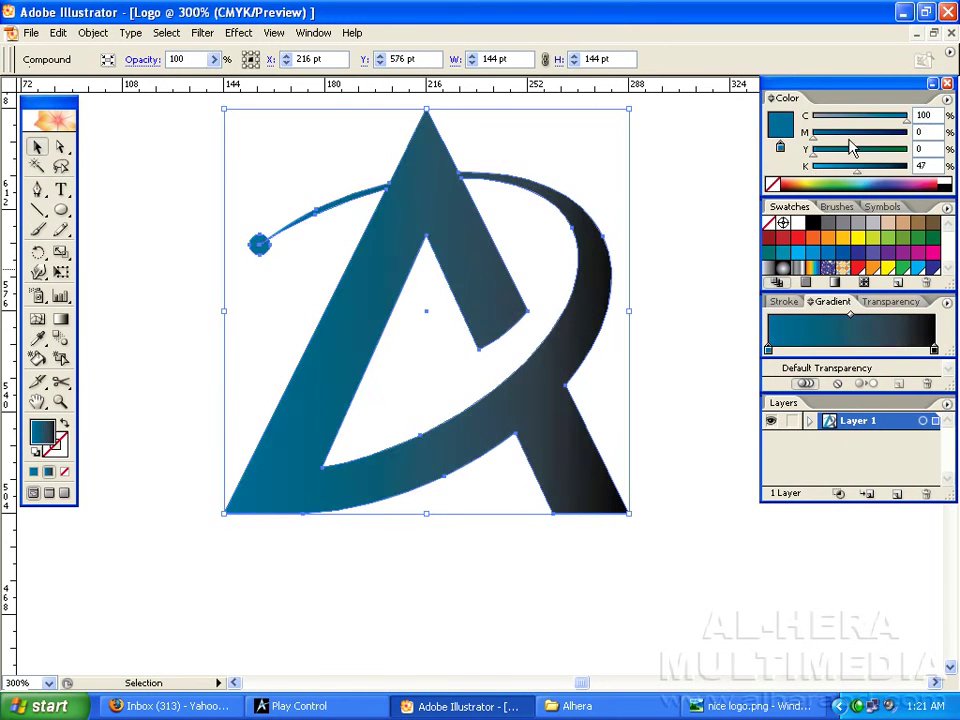
{"action": "left_click_drag", "start_coordinate": [850, 148], "coordinate": [893, 143]}
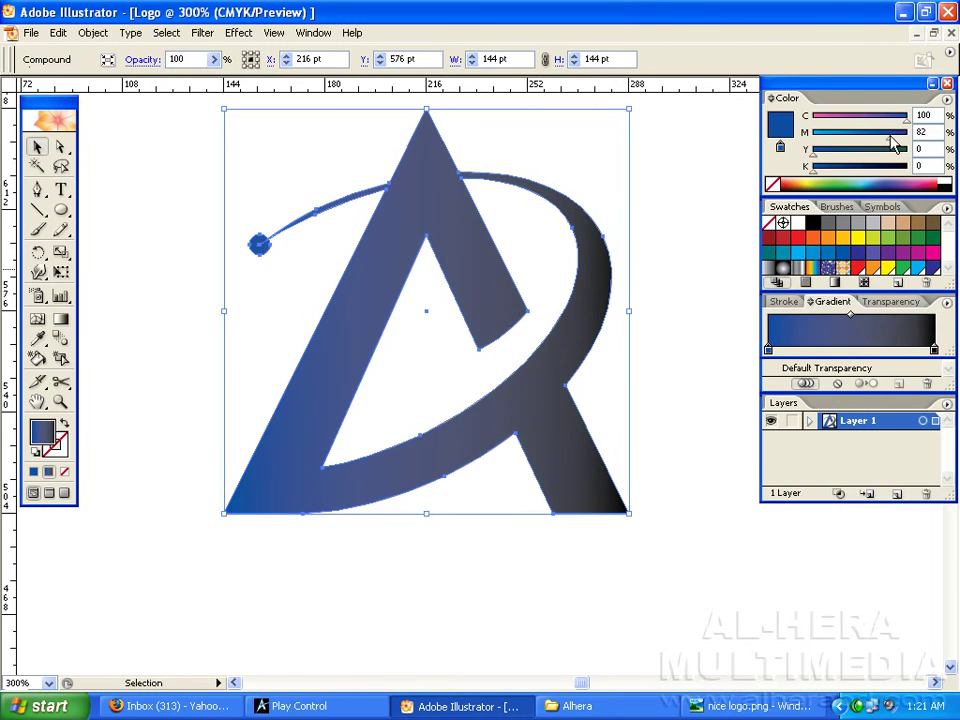
{"action": "left_click_drag", "start_coordinate": [821, 170], "coordinate": [857, 171]}
{"action": "left_click_drag", "start_coordinate": [893, 137], "coordinate": [867, 145]}
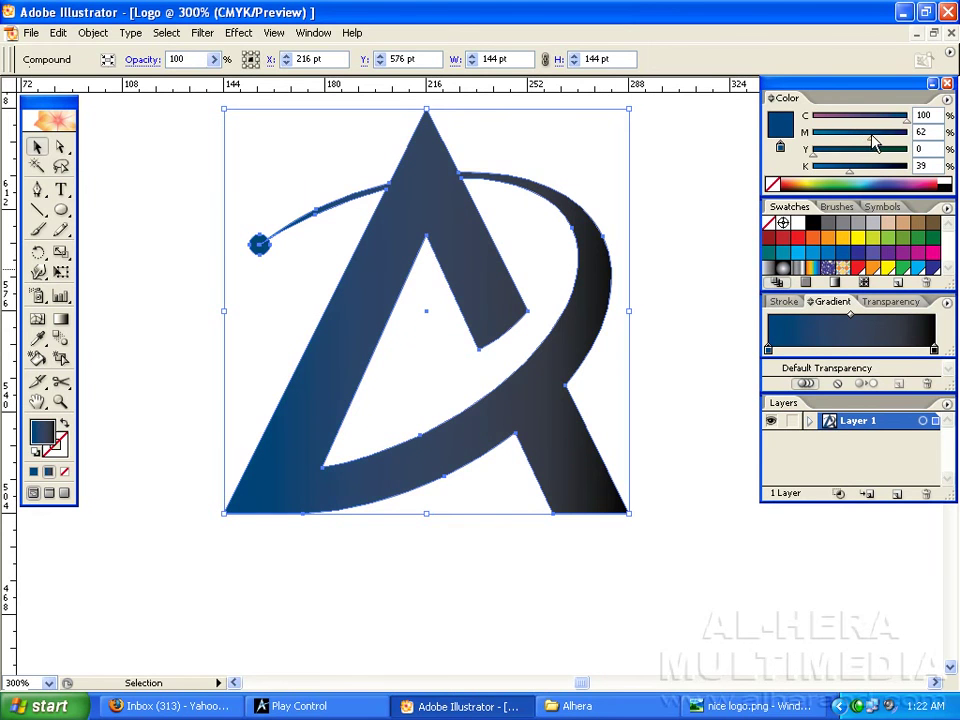
Switch the gradient's black end stop to CMYK and set it to blue with C 100, M 46, Y 6, K 8
{"action": "left_click", "coordinate": [934, 349]}
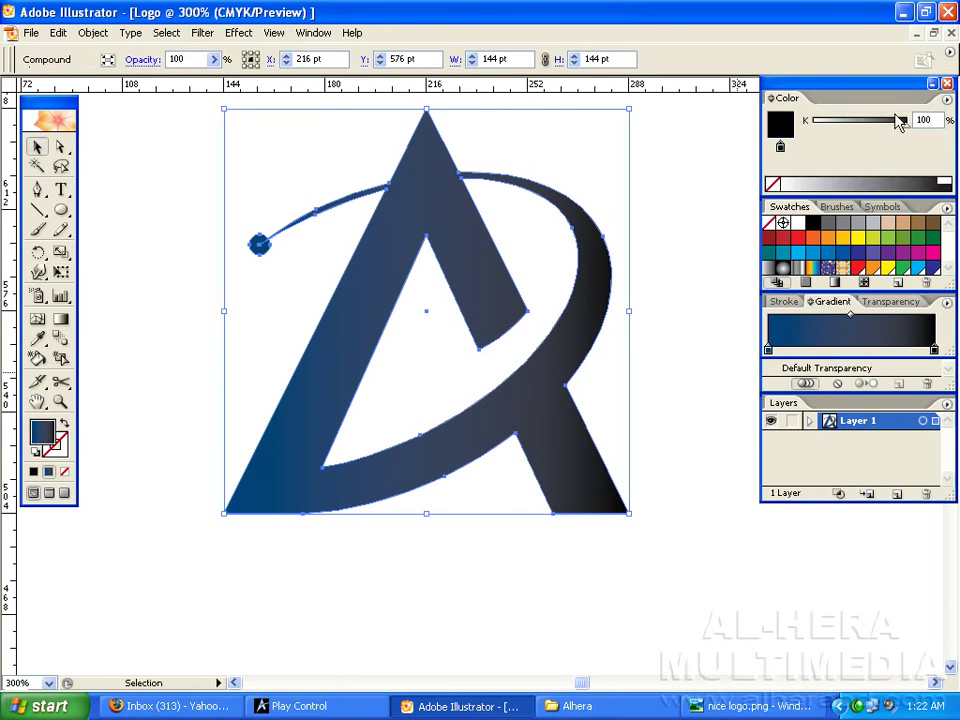
{"action": "left_click", "coordinate": [946, 99]}
{"action": "left_click", "coordinate": [845, 171]}
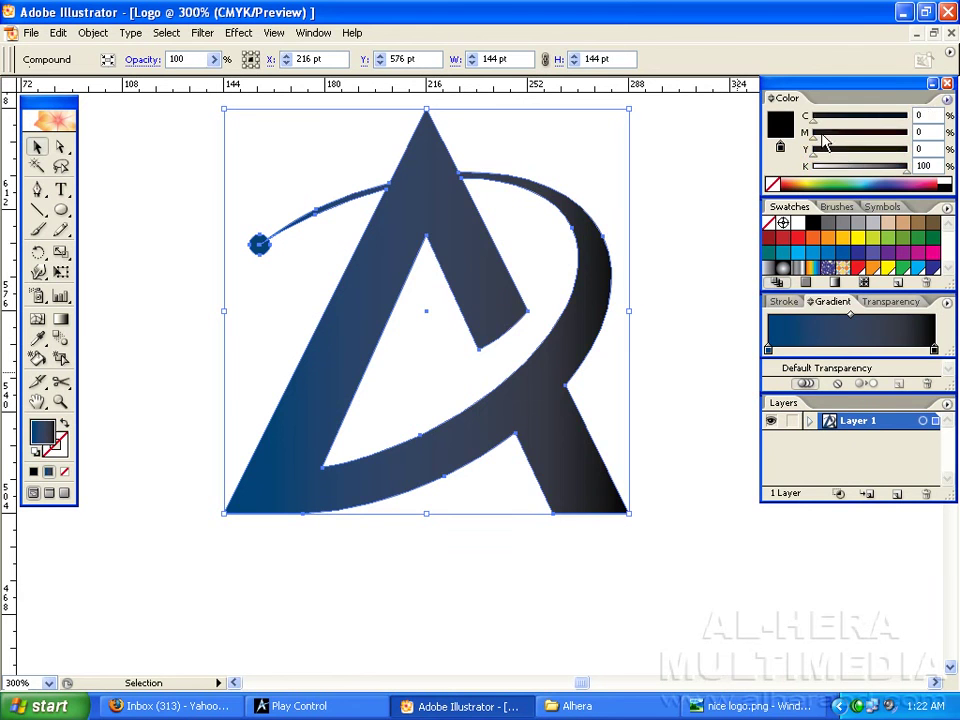
{"action": "left_click_drag", "start_coordinate": [813, 120], "coordinate": [907, 120]}
{"action": "left_click_drag", "start_coordinate": [906, 170], "coordinate": [822, 171]}
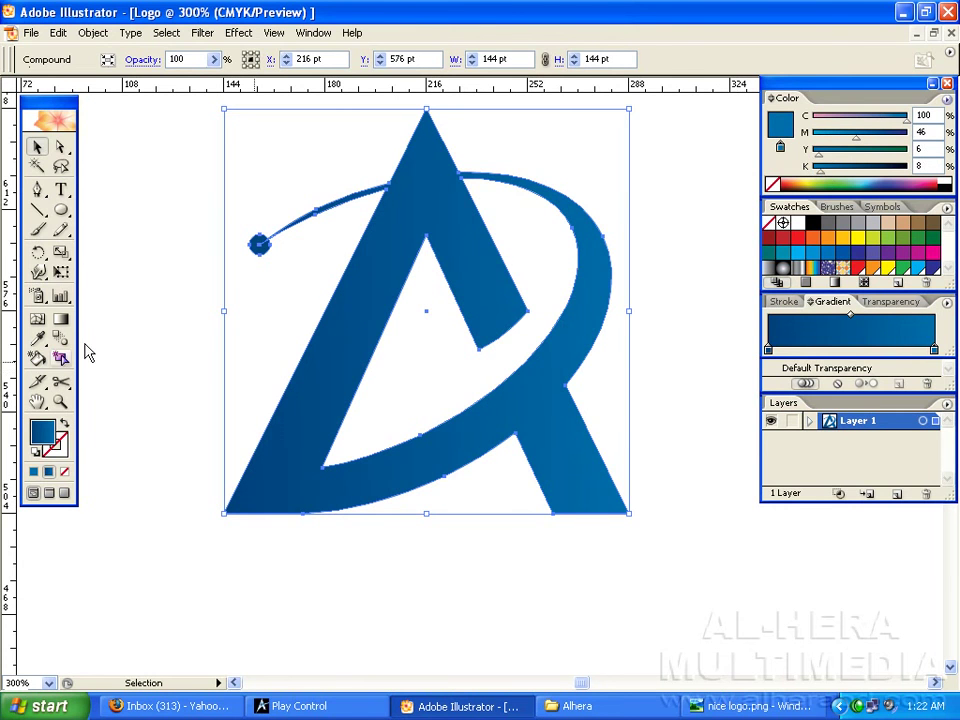
Redirect the logo's gradient vertically with the Gradient tool, from dark blue at the base to lighter blue at the apex, and deselect the logo
{"action": "left_click", "coordinate": [58, 322]}
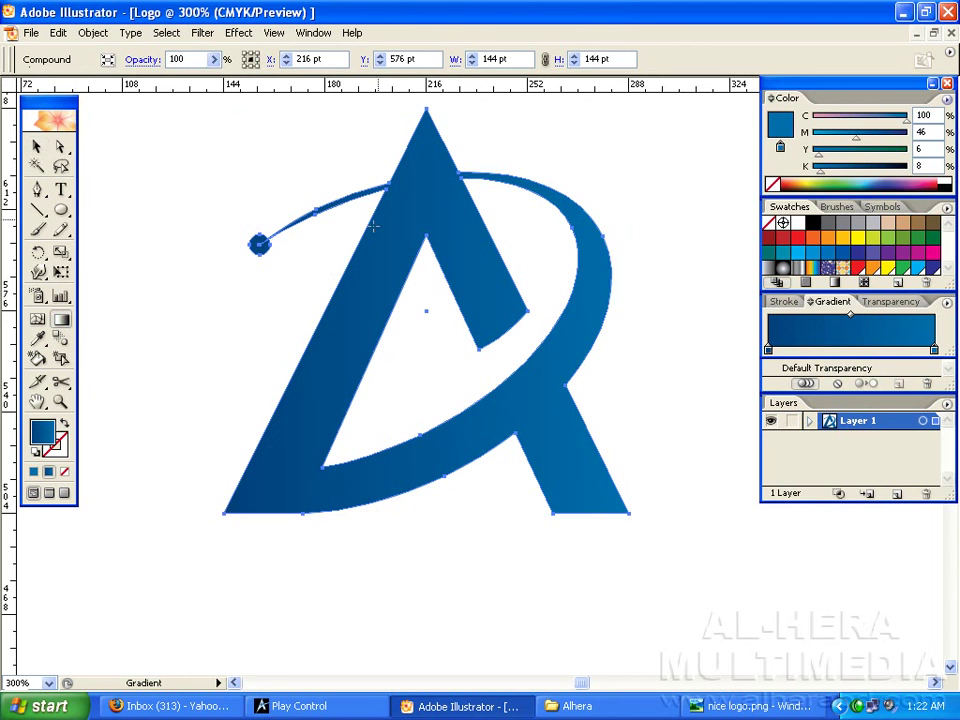
{"action": "mouse_move", "coordinate": [428, 117]}
{"action": "left_mouse_down"}
{"action": "mouse_move", "coordinate": [441, 527]}
{"action": "mouse_move", "coordinate": [428, 430]}
{"action": "mouse_move", "coordinate": [430, 117]}
{"action": "left_mouse_up"}
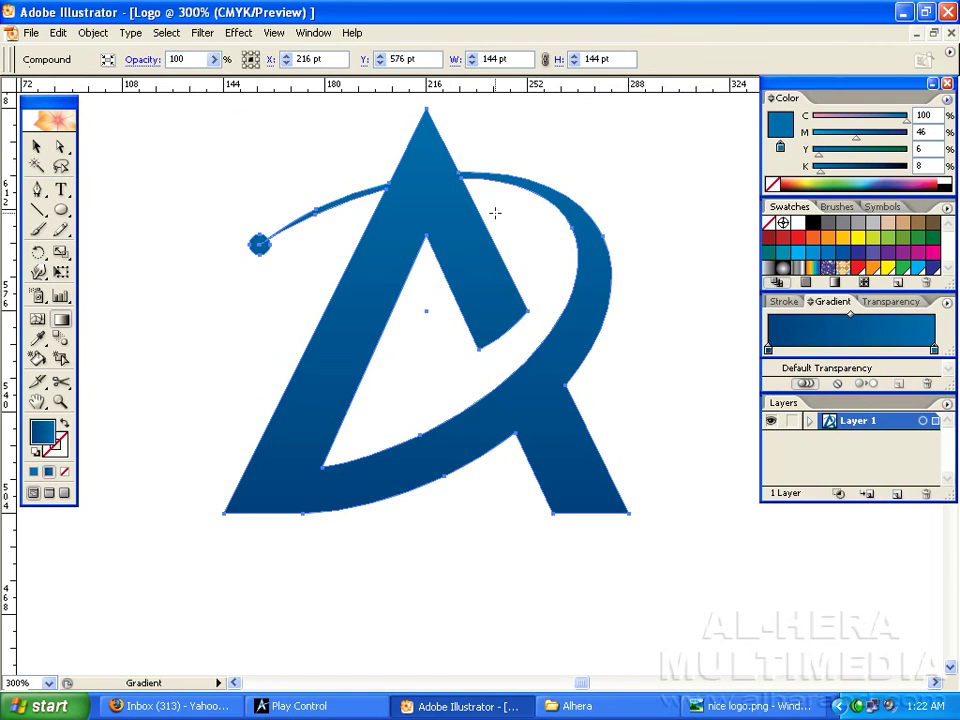
{"action": "left_click", "coordinate": [37, 147]}
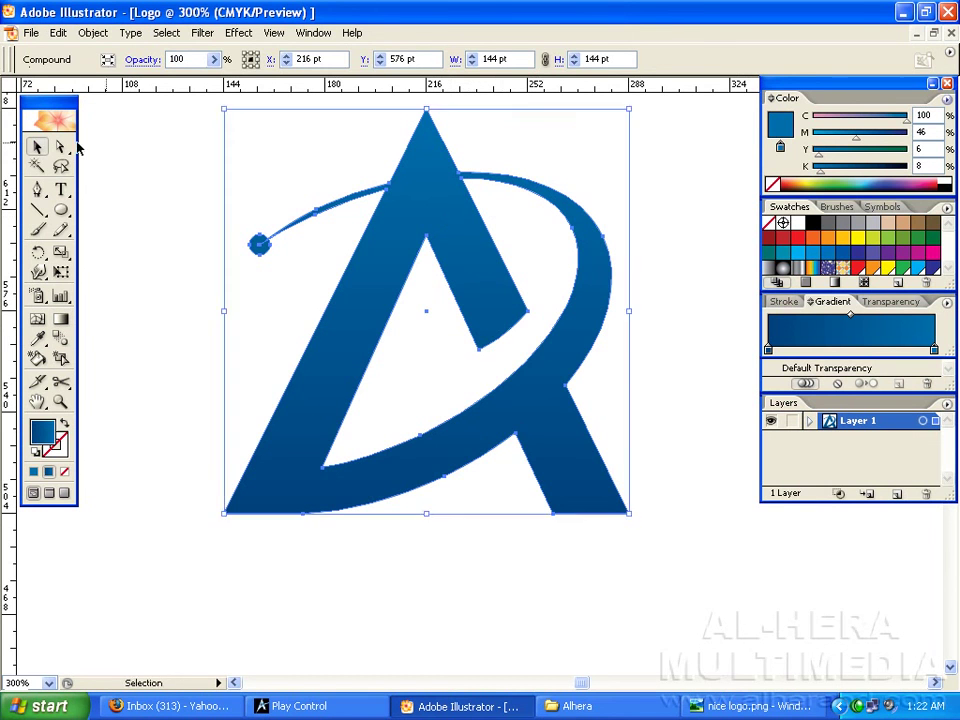
{"action": "left_click", "coordinate": [150, 180]}
Add the text ARTEMIS in 12 pt Myriad below the logo
{"action": "left_click_drag", "start_coordinate": [471, 331], "coordinate": [474, 293]}
{"action": "key", "text": "ctrl+minus"}
{"action": "mouse_move", "coordinate": [527, 356]}
{"action": "left_mouse_down"}
{"action": "mouse_move", "coordinate": [512, 349]}
{"action": "mouse_move", "coordinate": [512, 370]}
{"action": "left_mouse_up"}
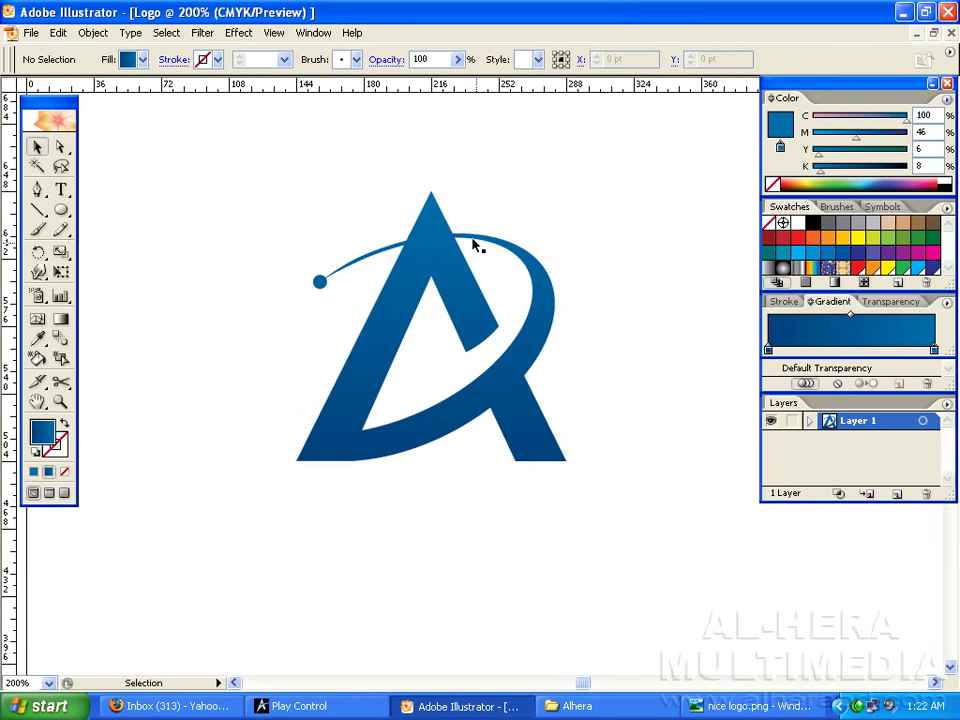
{"action": "left_click", "coordinate": [61, 189]}
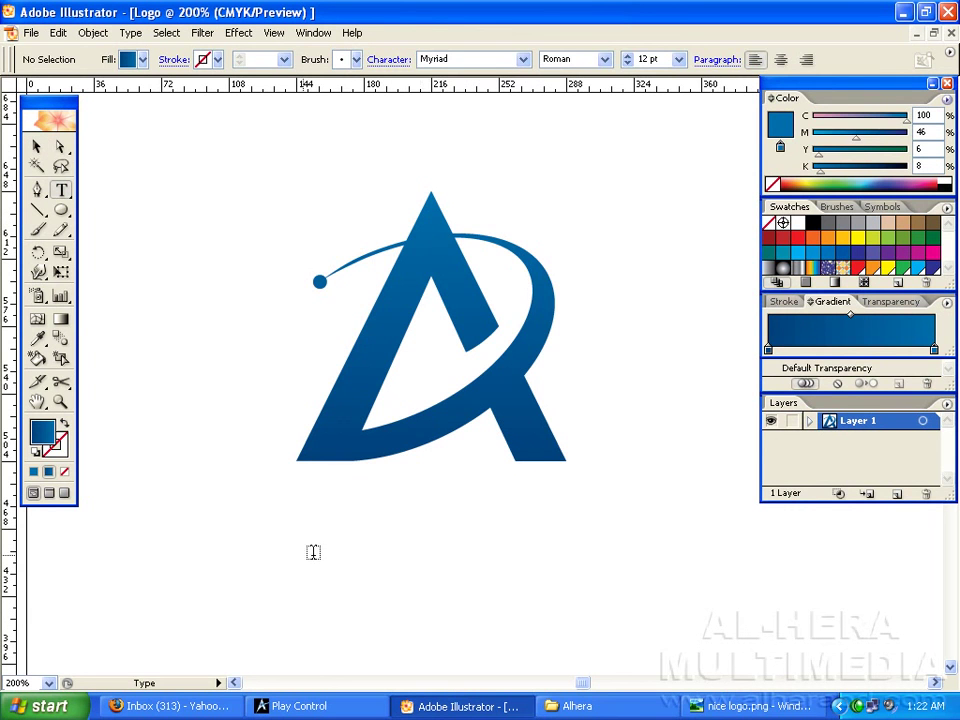
{"action": "left_click", "coordinate": [278, 538]}
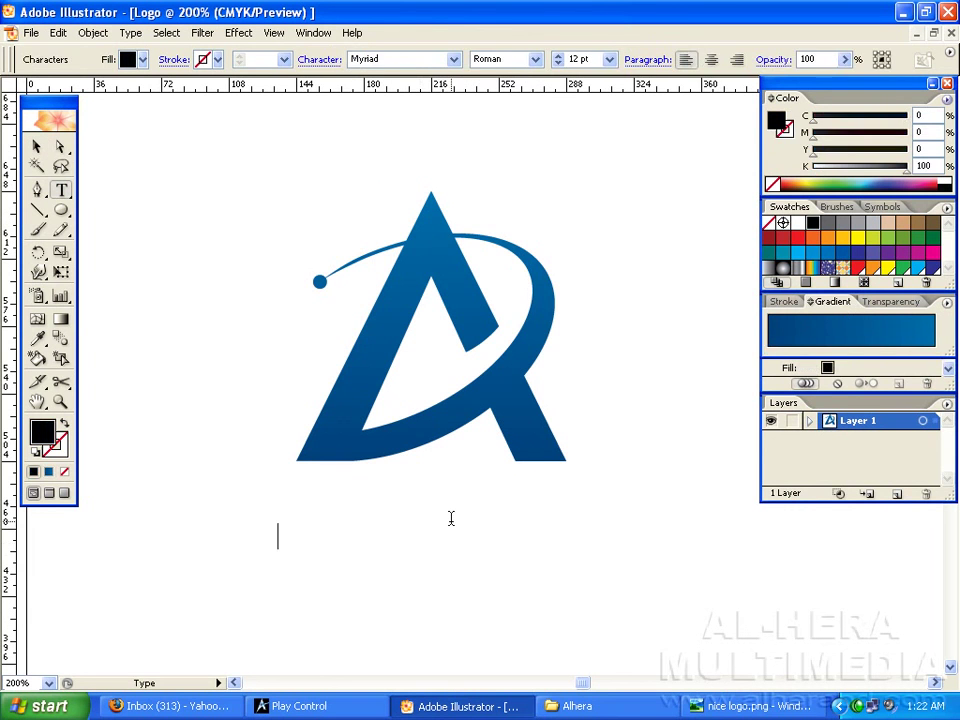
{"action": "type", "text": "ARTEM"}
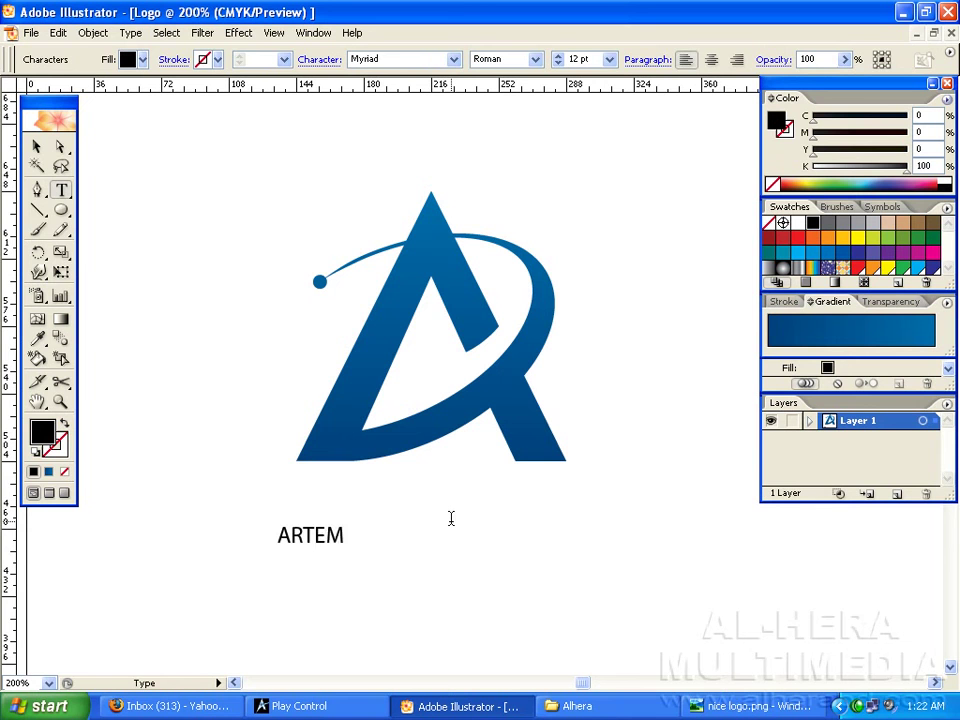
{"action": "type", "text": "IS"}
Scale the ARTEMIS text up to about 57 pt and place it beneath the logo
{"action": "left_click", "coordinate": [37, 147]}
{"action": "left_click_drag", "start_coordinate": [360, 550], "coordinate": [619, 621]}
{"action": "left_click_drag", "start_coordinate": [521, 565], "coordinate": [482, 535]}
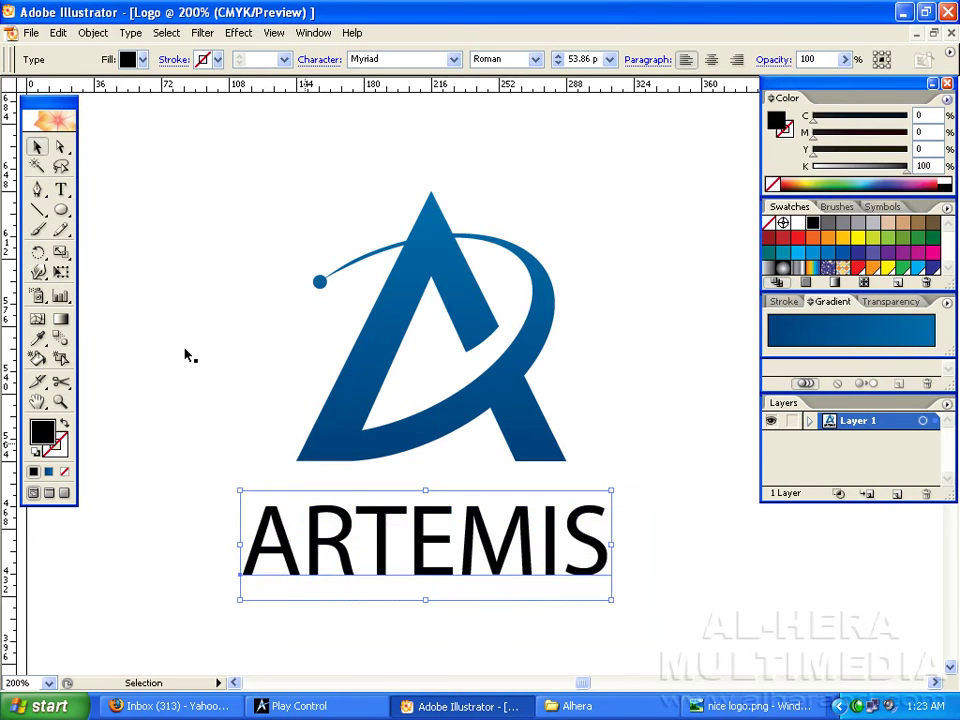
{"action": "left_click_drag", "start_coordinate": [609, 598], "coordinate": [634, 606]}
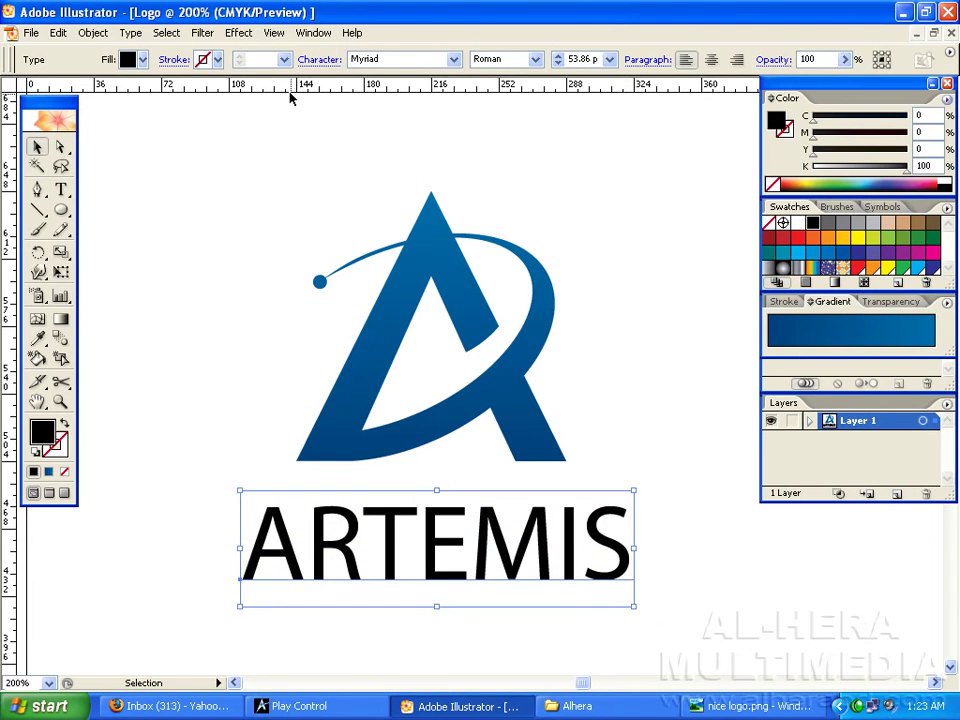
Set the ARTEMIS text in Arial Black, scale it down to about 48 pt and reposition it beneath the logo
{"action": "left_click", "coordinate": [455, 59]}
{"action": "scroll", "coordinate": [440, 120], "scroll_direction": "up", "scroll_amount": 15}
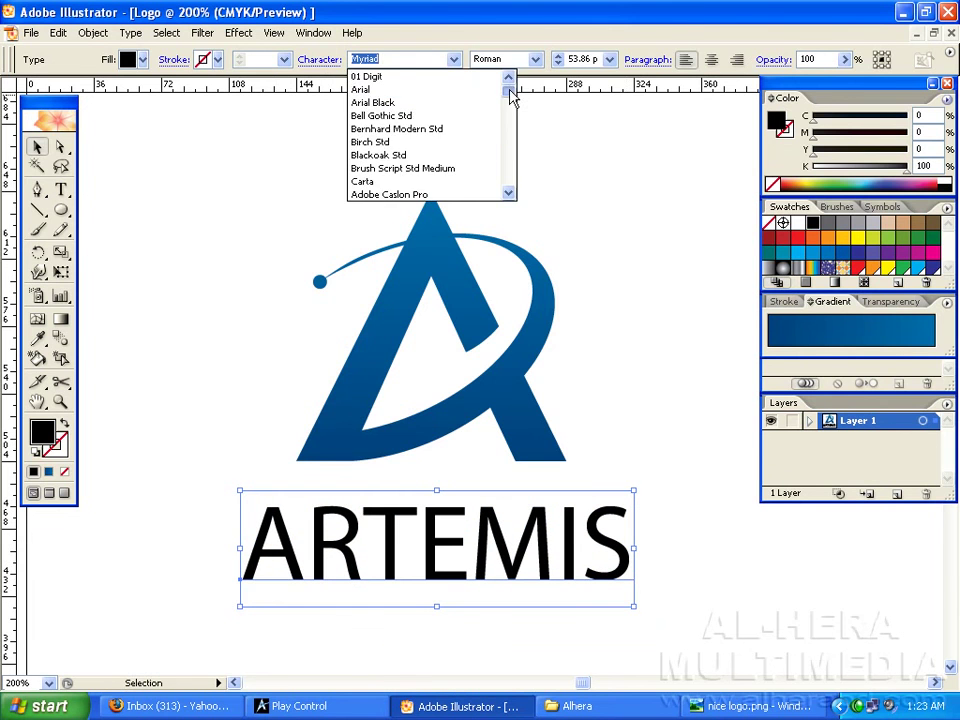
{"action": "left_click", "coordinate": [446, 101]}
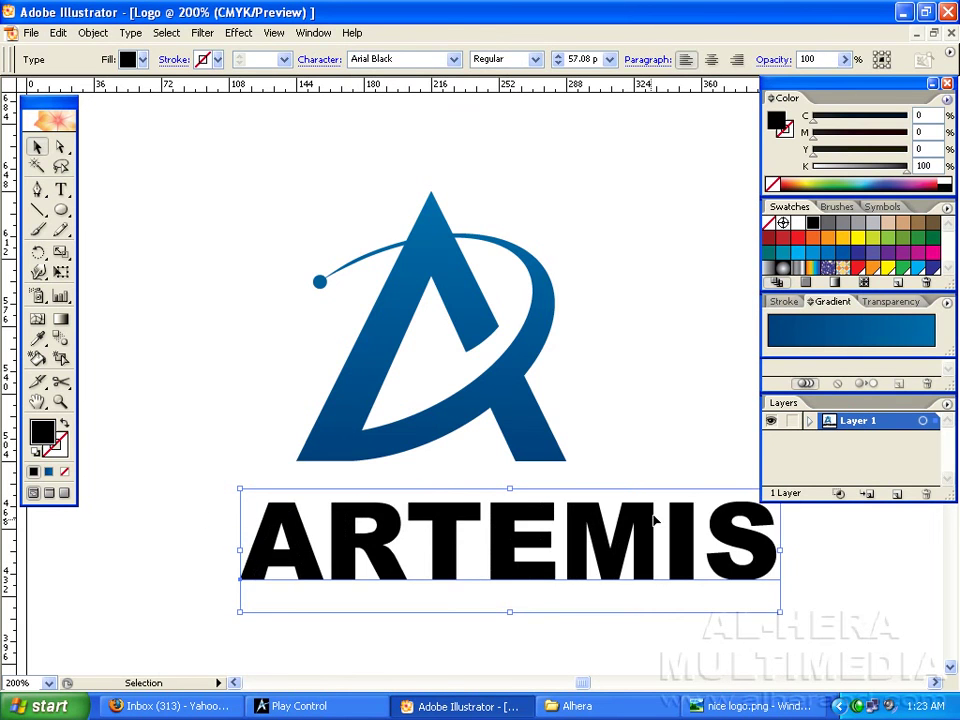
{"action": "left_click_drag", "start_coordinate": [656, 516], "coordinate": [579, 521]}
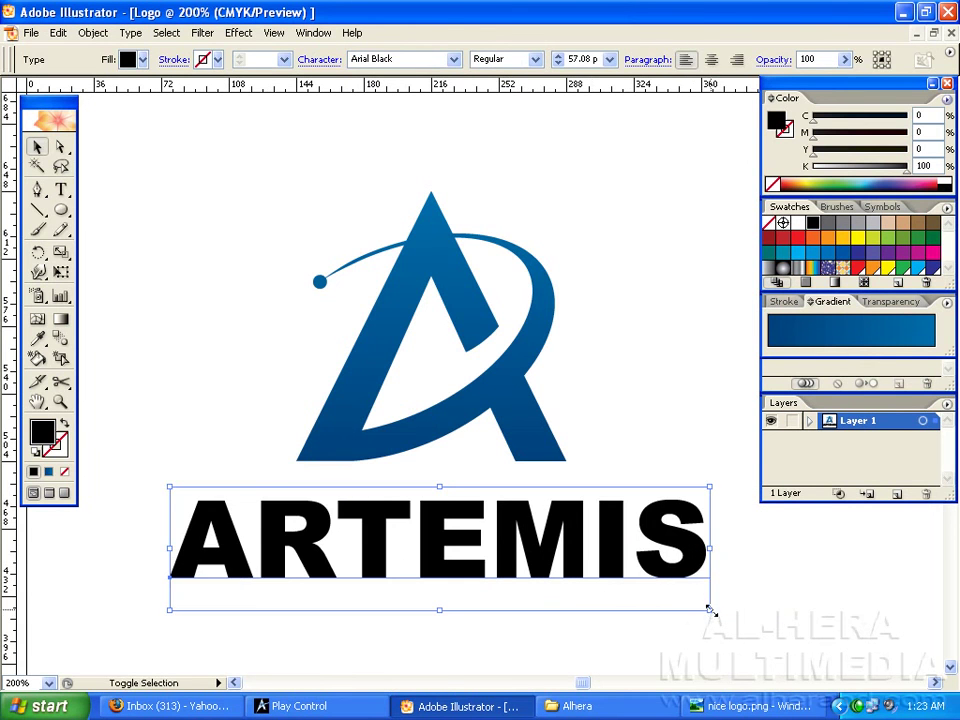
{"action": "left_click_drag", "start_coordinate": [708, 609], "coordinate": [671, 590]}
{"action": "left_click_drag", "start_coordinate": [496, 524], "coordinate": [515, 536]}
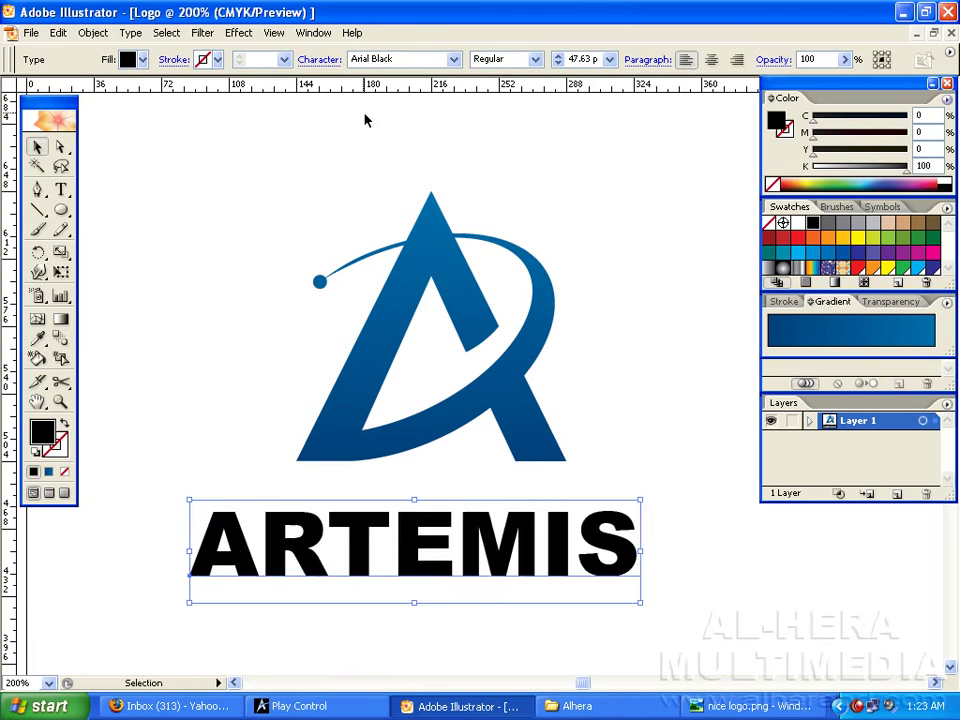
Try successive fonts on the ARTEMIS text, going through the font list from Arial Black to Lithos Pro
{"action": "left_click", "coordinate": [416, 59]}
{"action": "key", "text": "Down"}
{"action": "key", "text": "Down"}
{"action": "key", "text": "Down"}
{"action": "key", "text": "Down"}
{"action": "key", "text": "Down"}
{"action": "key", "text": "Down"}
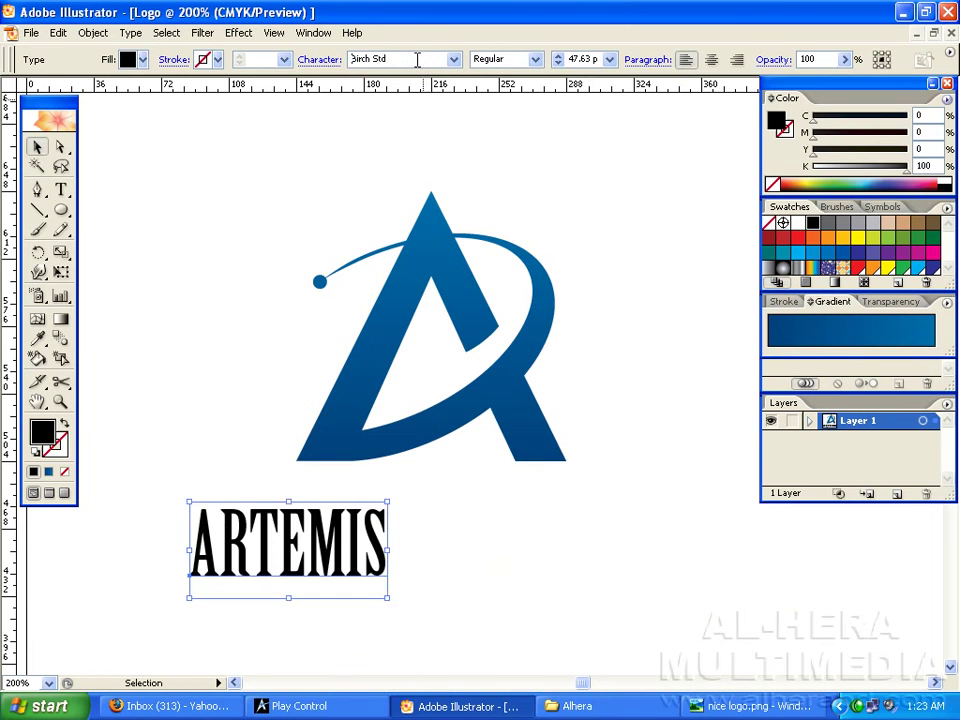
{"action": "key", "text": "Down"}
{"action": "key", "text": "Down"}
{"action": "key", "text": "Down"}
{"action": "key", "text": "Down"}
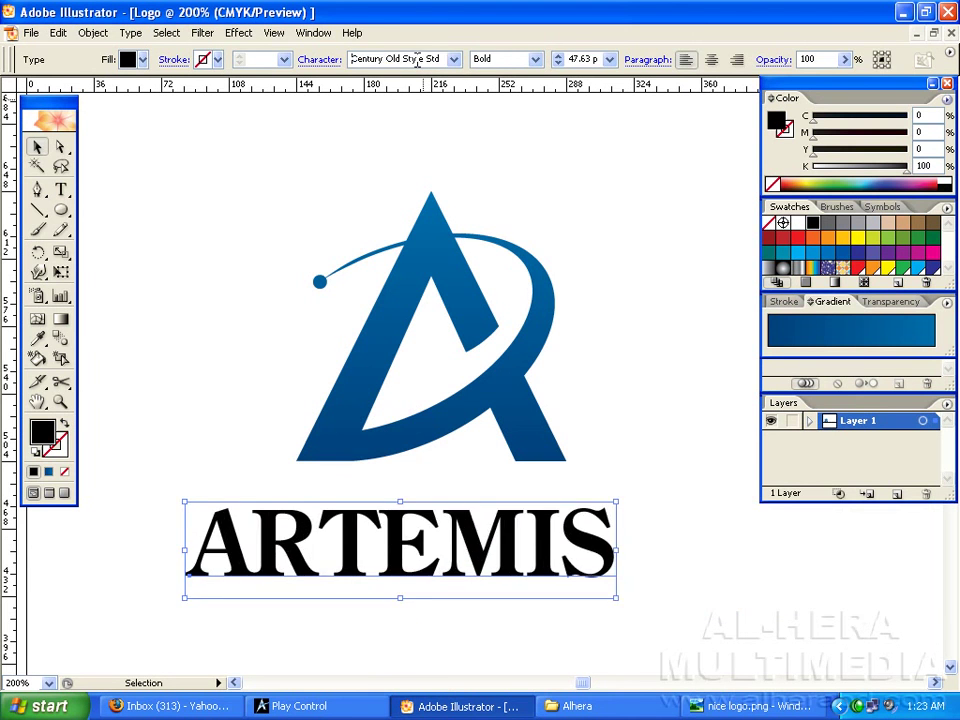
{"action": "key", "text": "Down"}
{"action": "key", "text": "Down"}
{"action": "key", "text": "Down"}
{"action": "key", "text": "Down"}
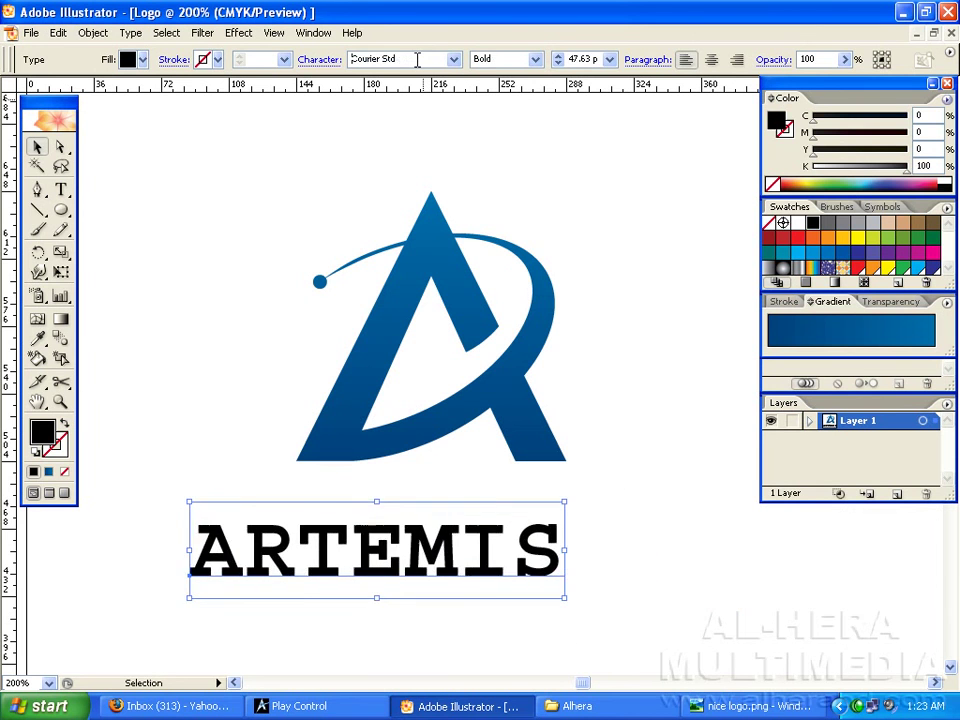
{"action": "key", "text": "Down"}
{"action": "key", "text": "Down"}
{"action": "key", "text": "Down"}
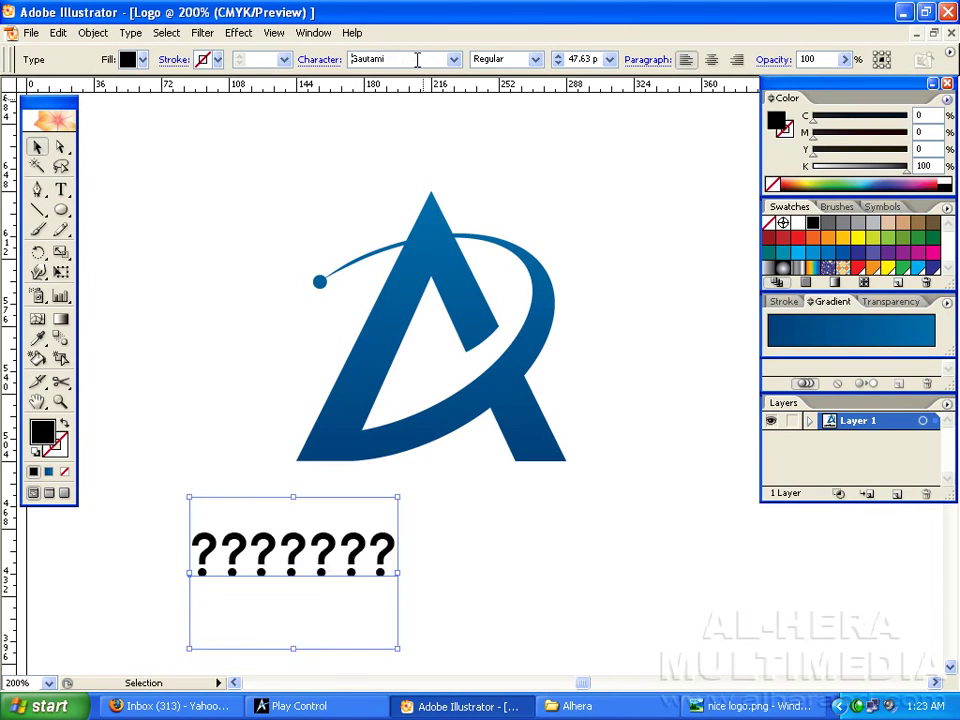
{"action": "key", "text": "Down"}
{"action": "key", "text": "Down"}
{"action": "key", "text": "Down"}
{"action": "key", "text": "Down"}
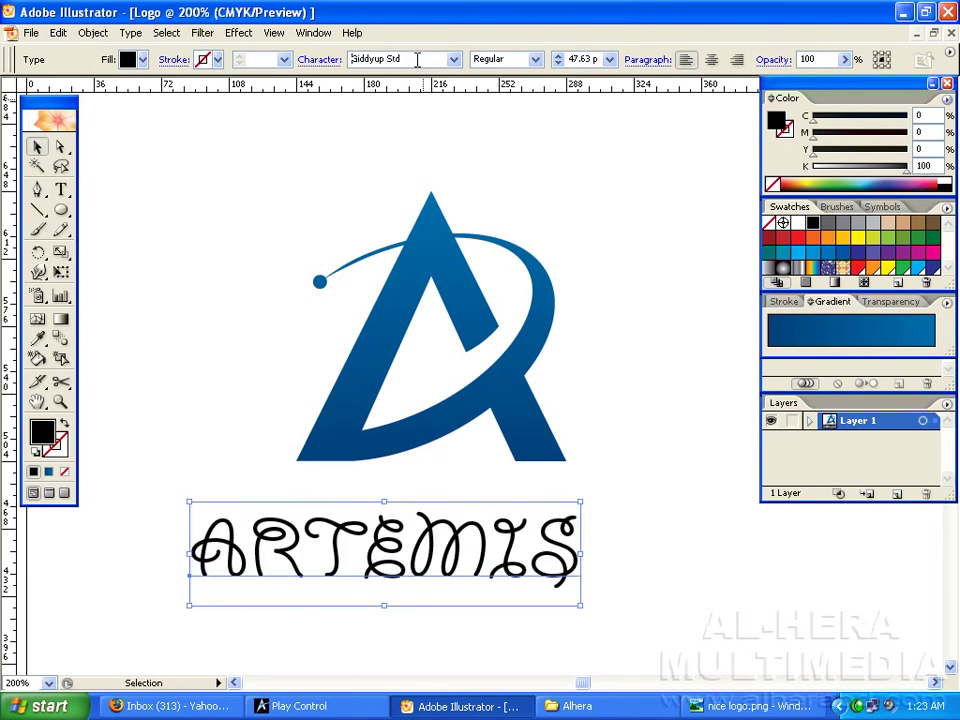
{"action": "key", "text": "Down"}
{"action": "key", "text": "Down"}
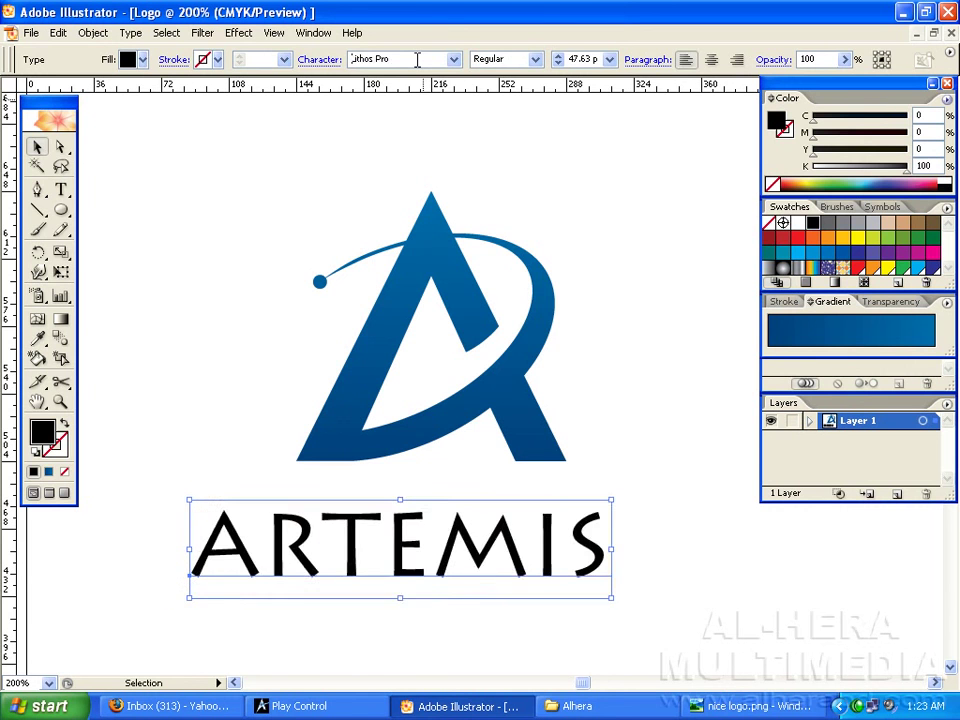